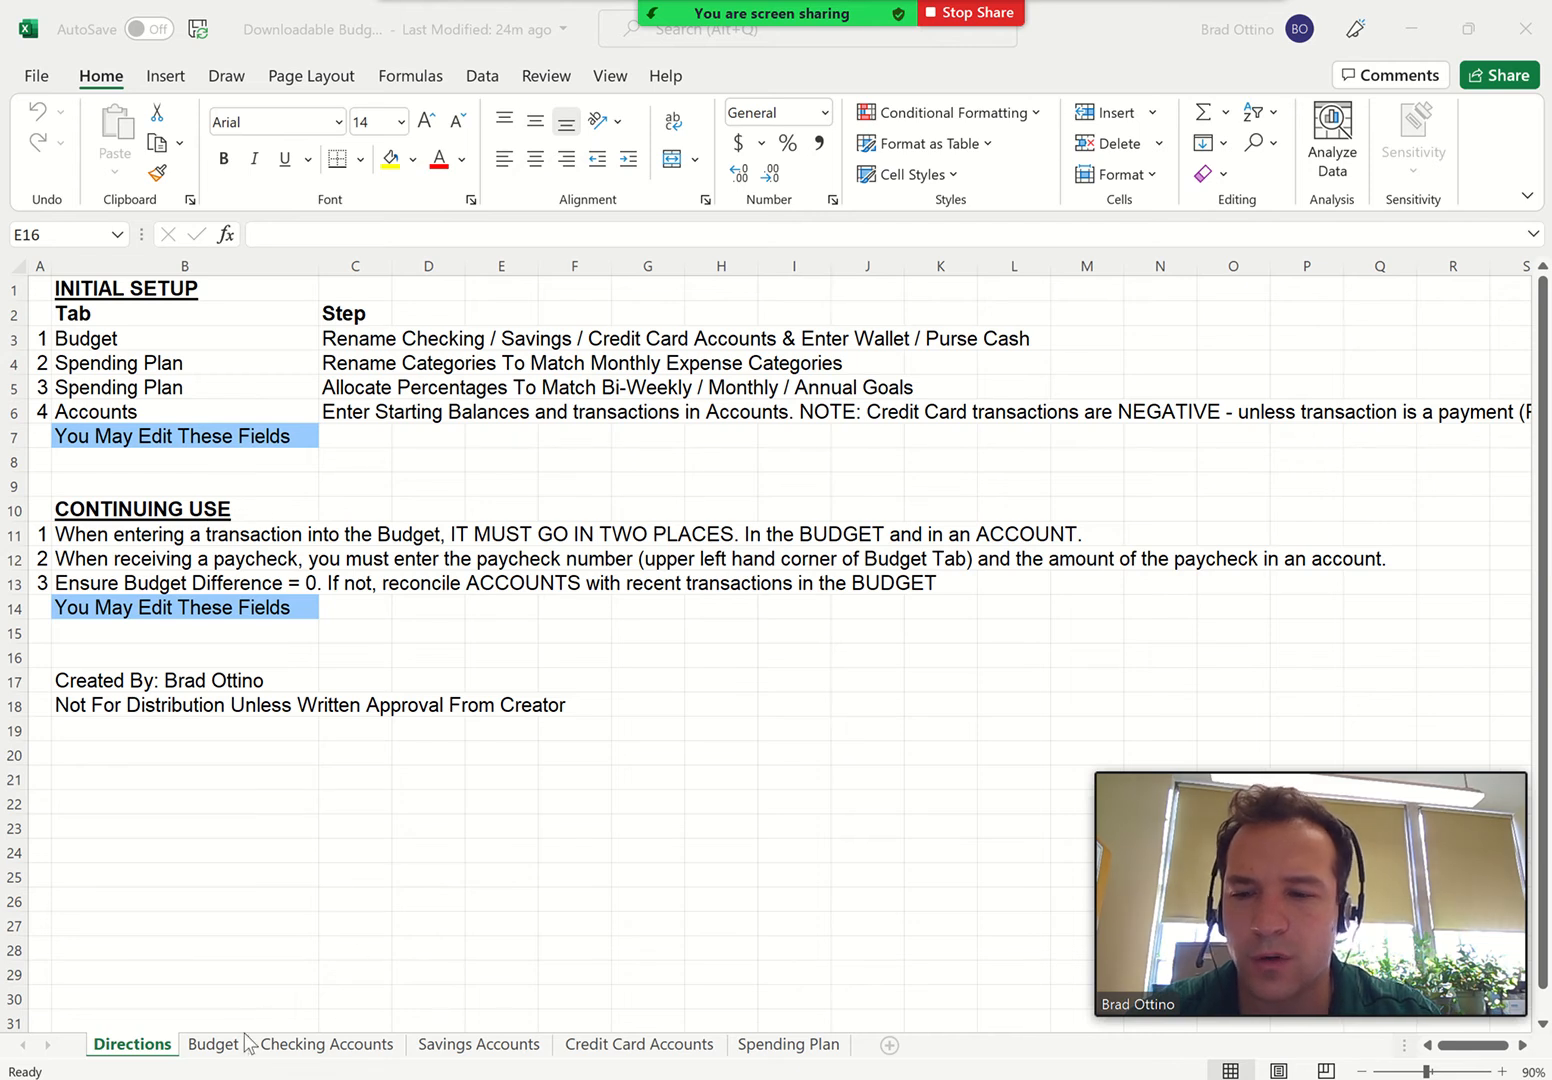
On the Budget sheet, enter 50 as the Wallet / Purse cash amount
{"action": "left_click", "coordinate": [215, 1044]}
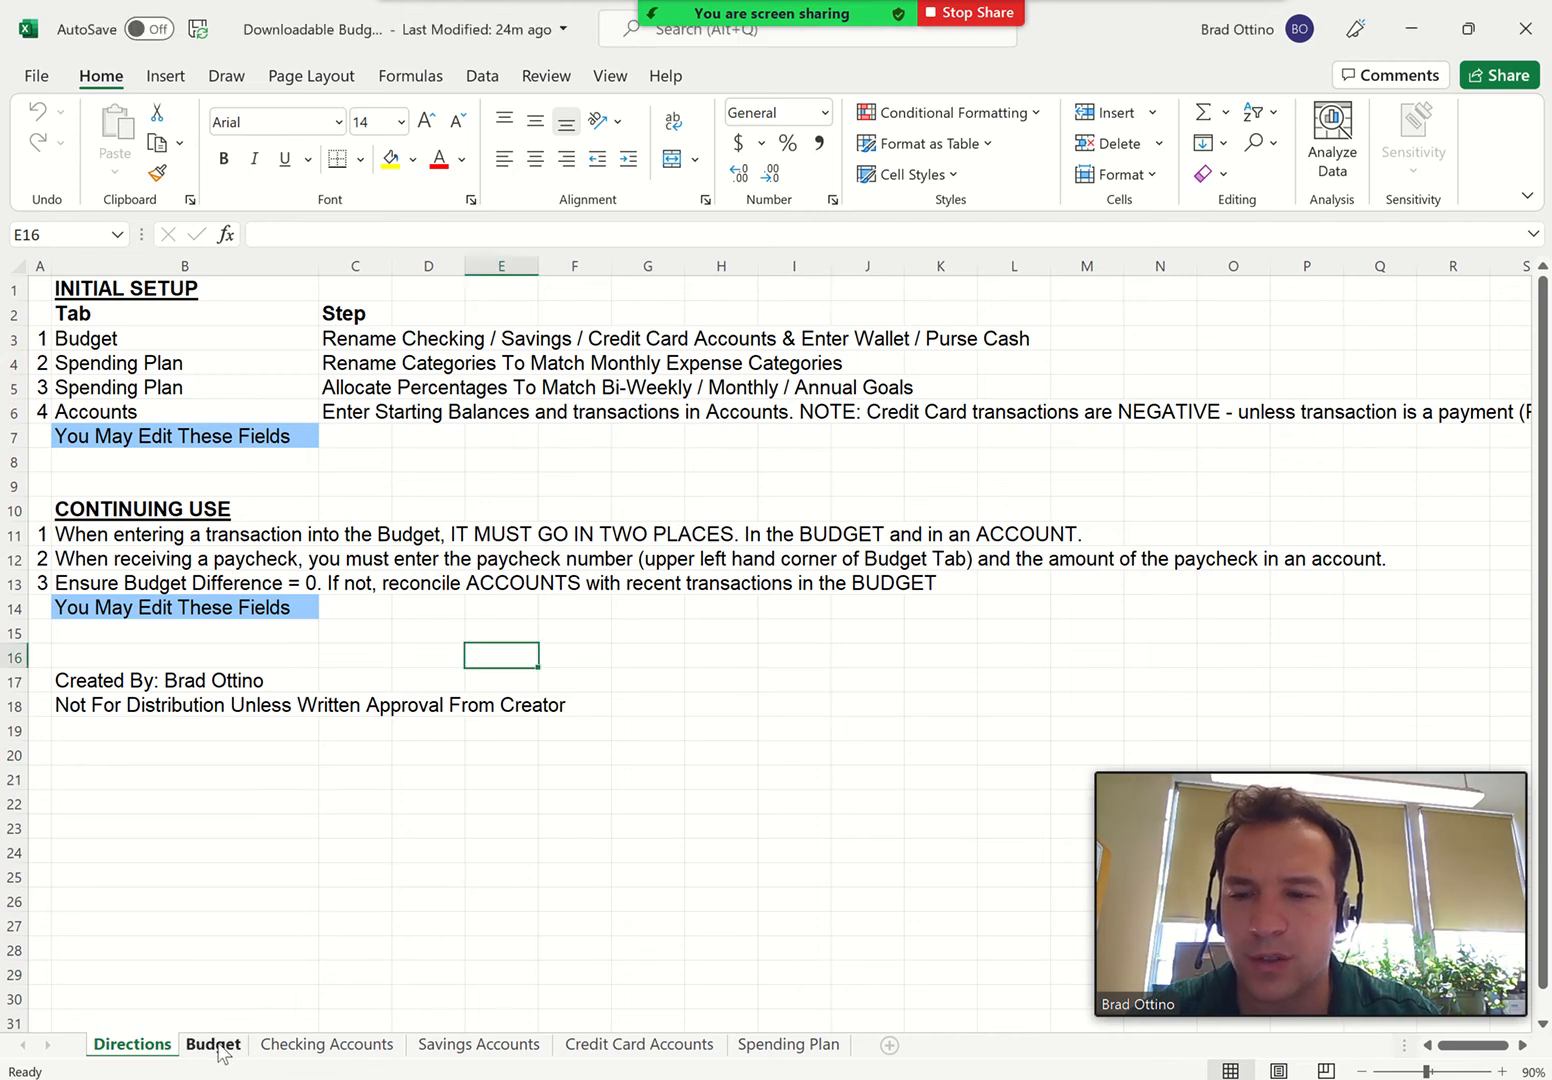
{"action": "left_click", "coordinate": [217, 1047]}
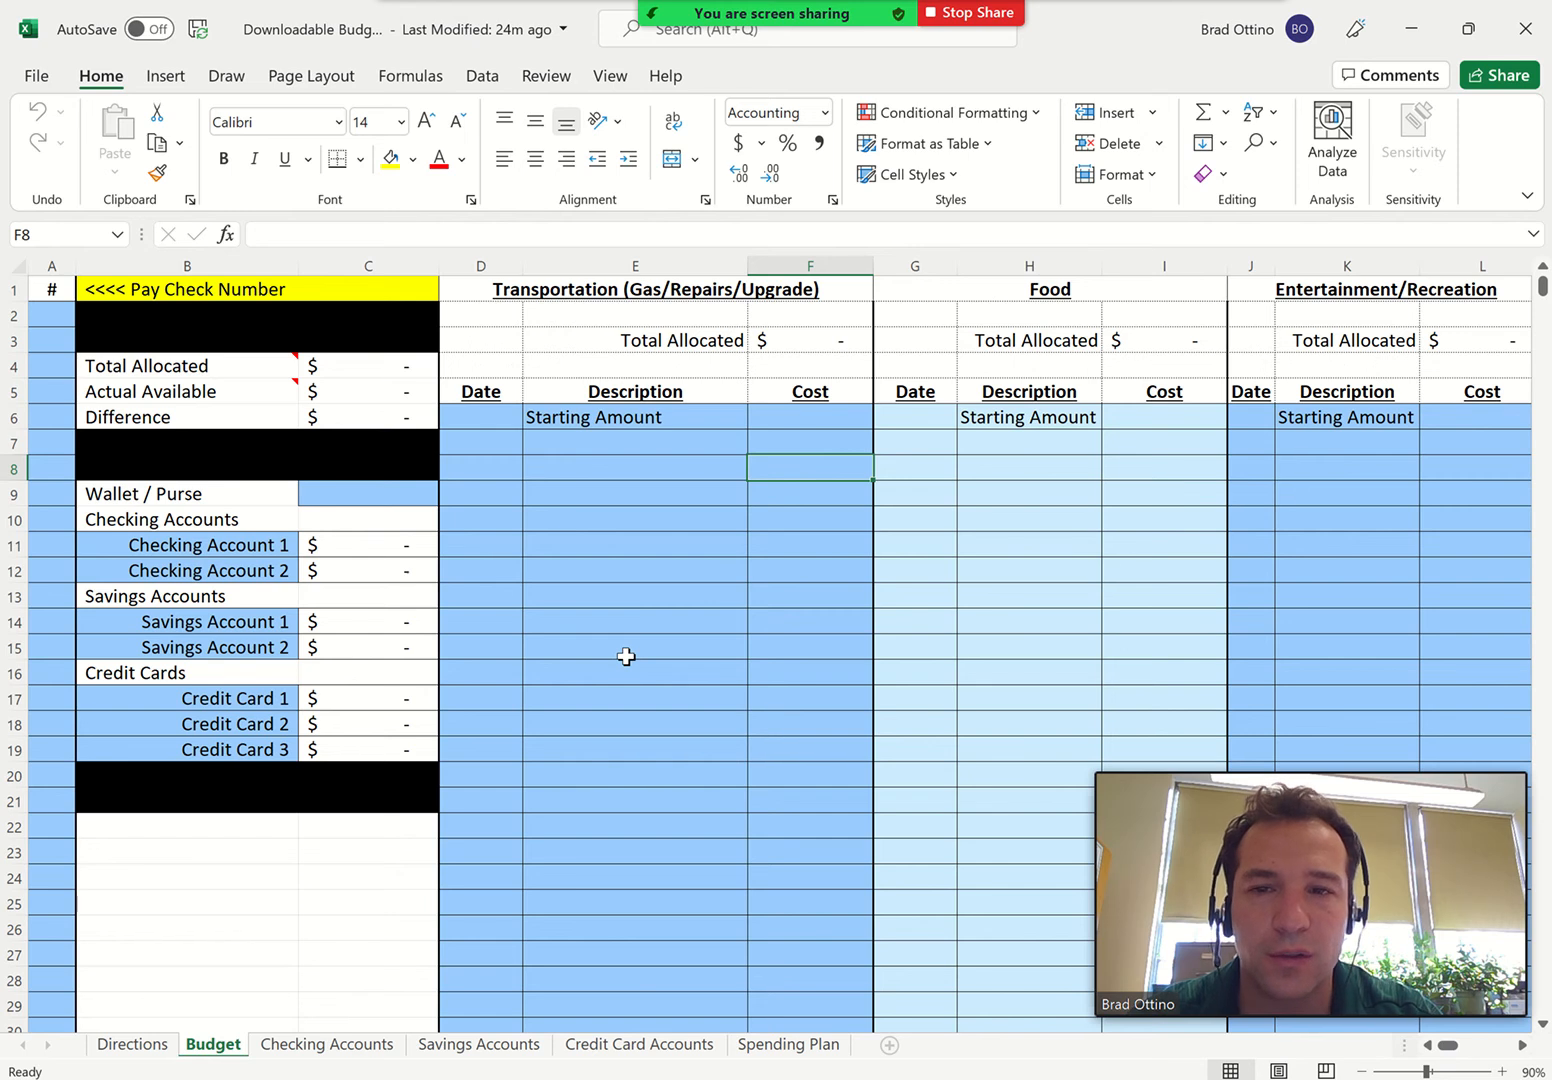
{"action": "left_click", "coordinate": [358, 494]}
{"action": "type", "text": "50"}
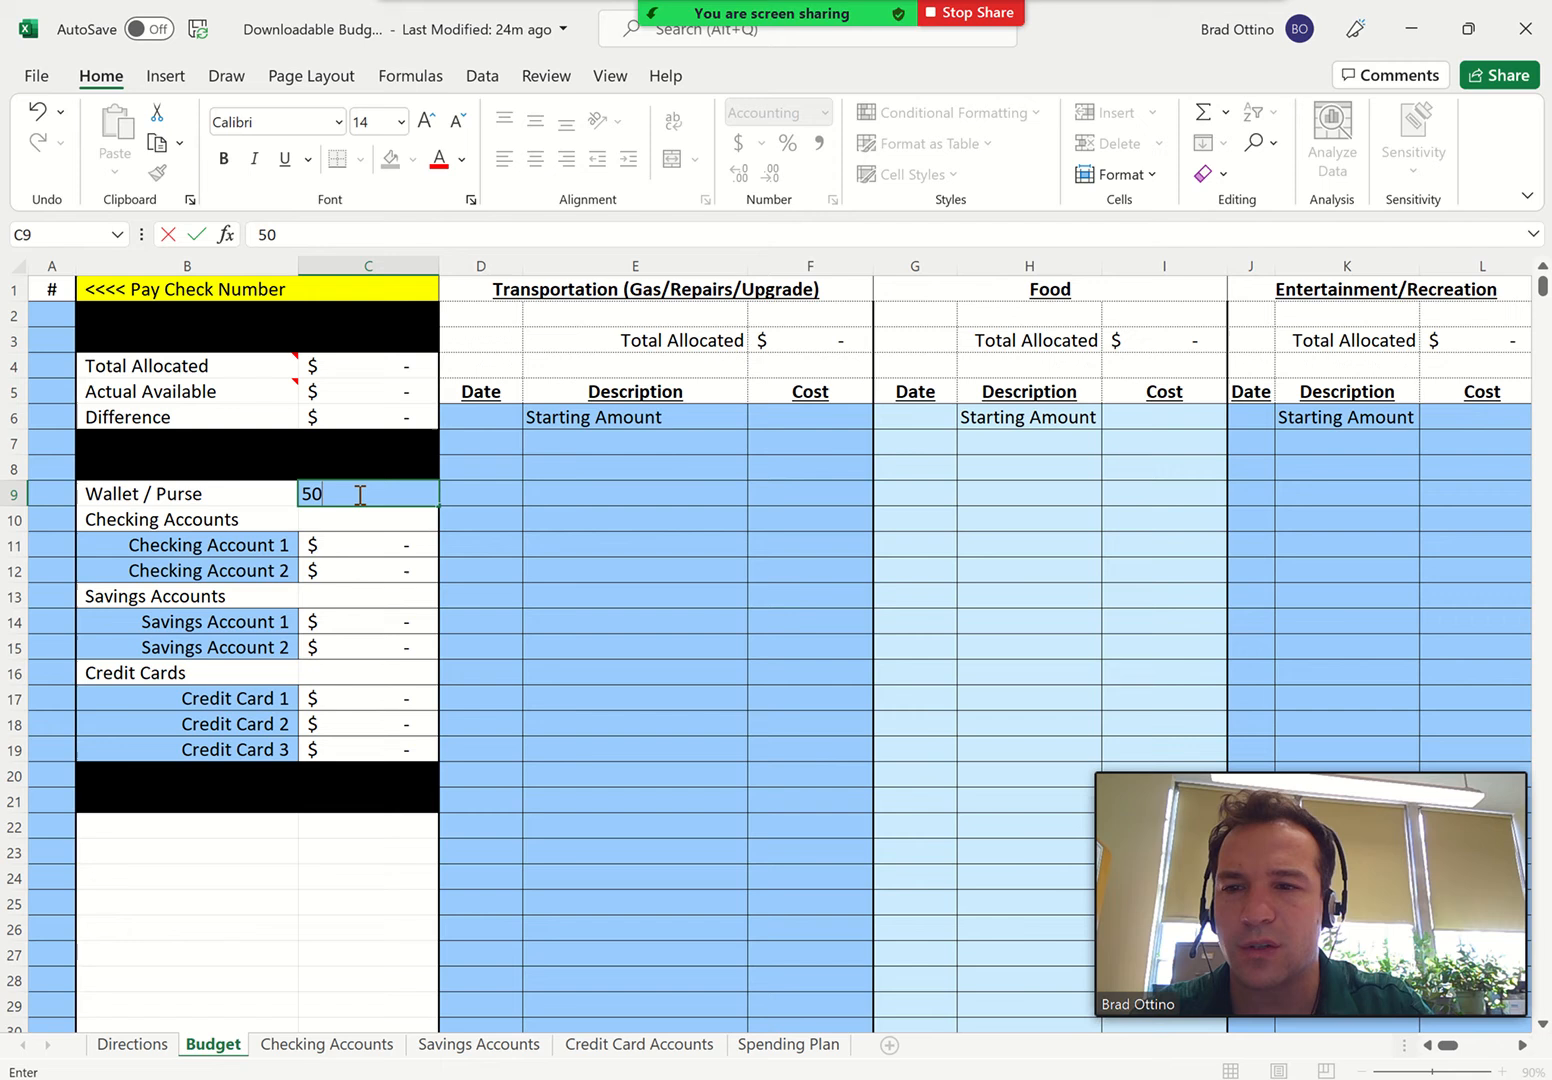
{"action": "key", "text": "Return"}
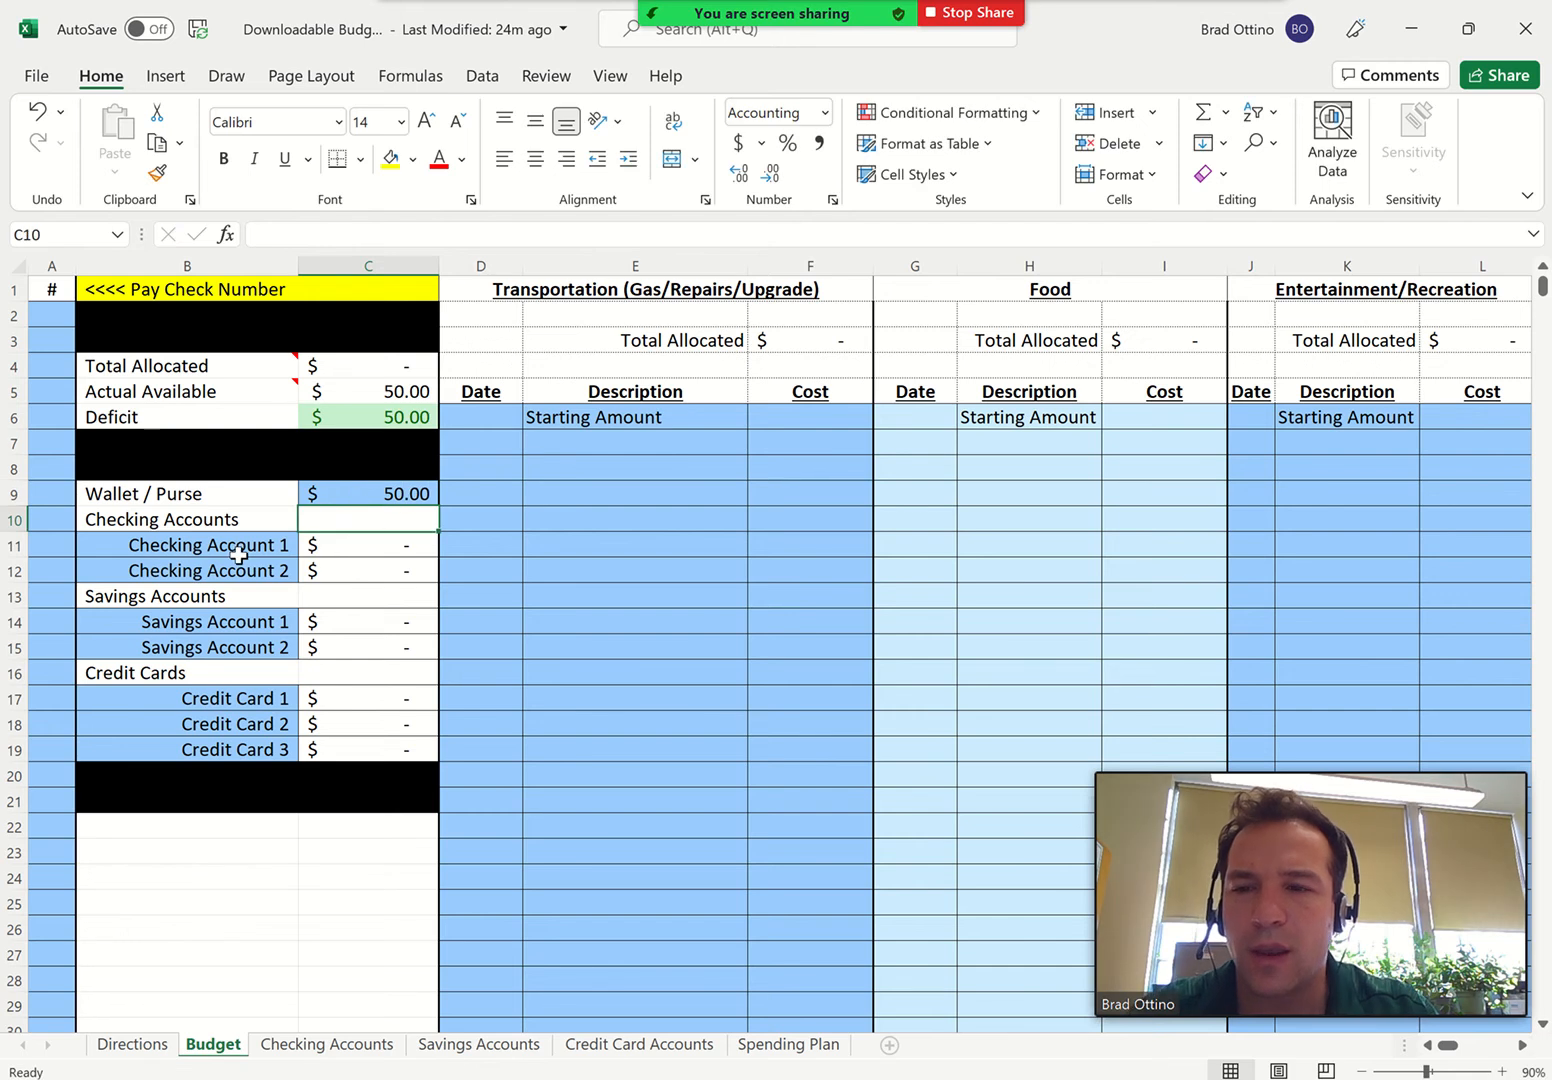
Rename Checking Account 1 in the Budget sheet's account list as Bank of America
{"action": "left_click", "coordinate": [218, 548]}
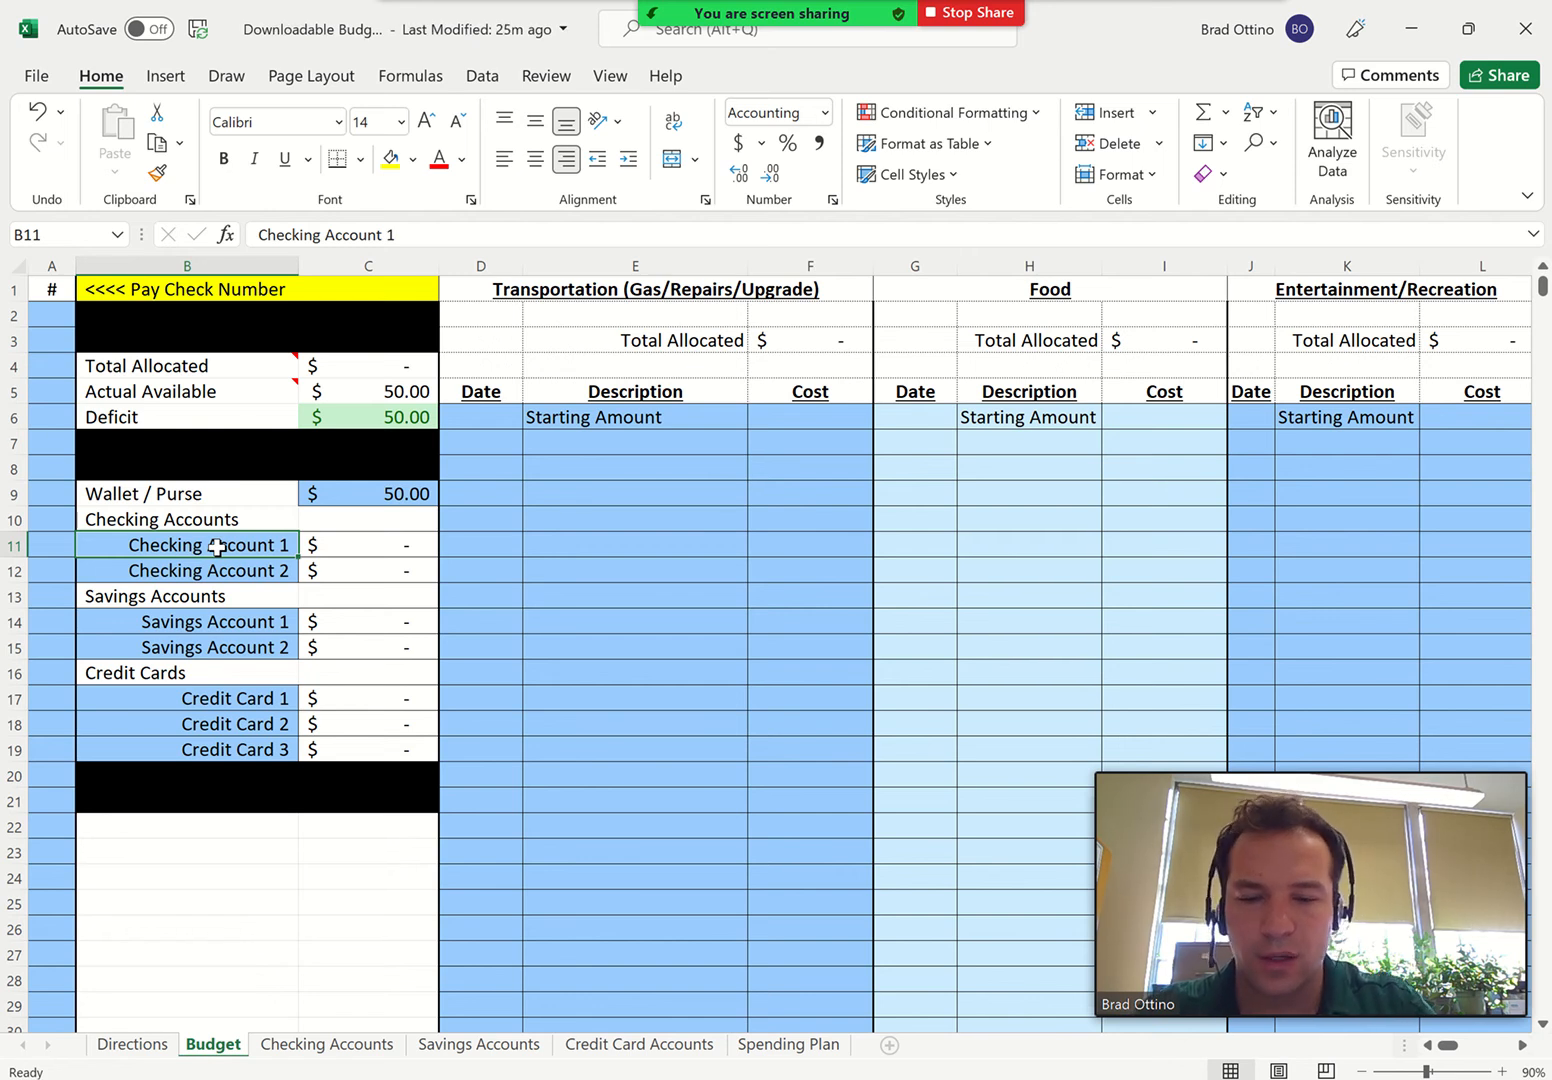
{"action": "type", "text": "Bank of Americ"}
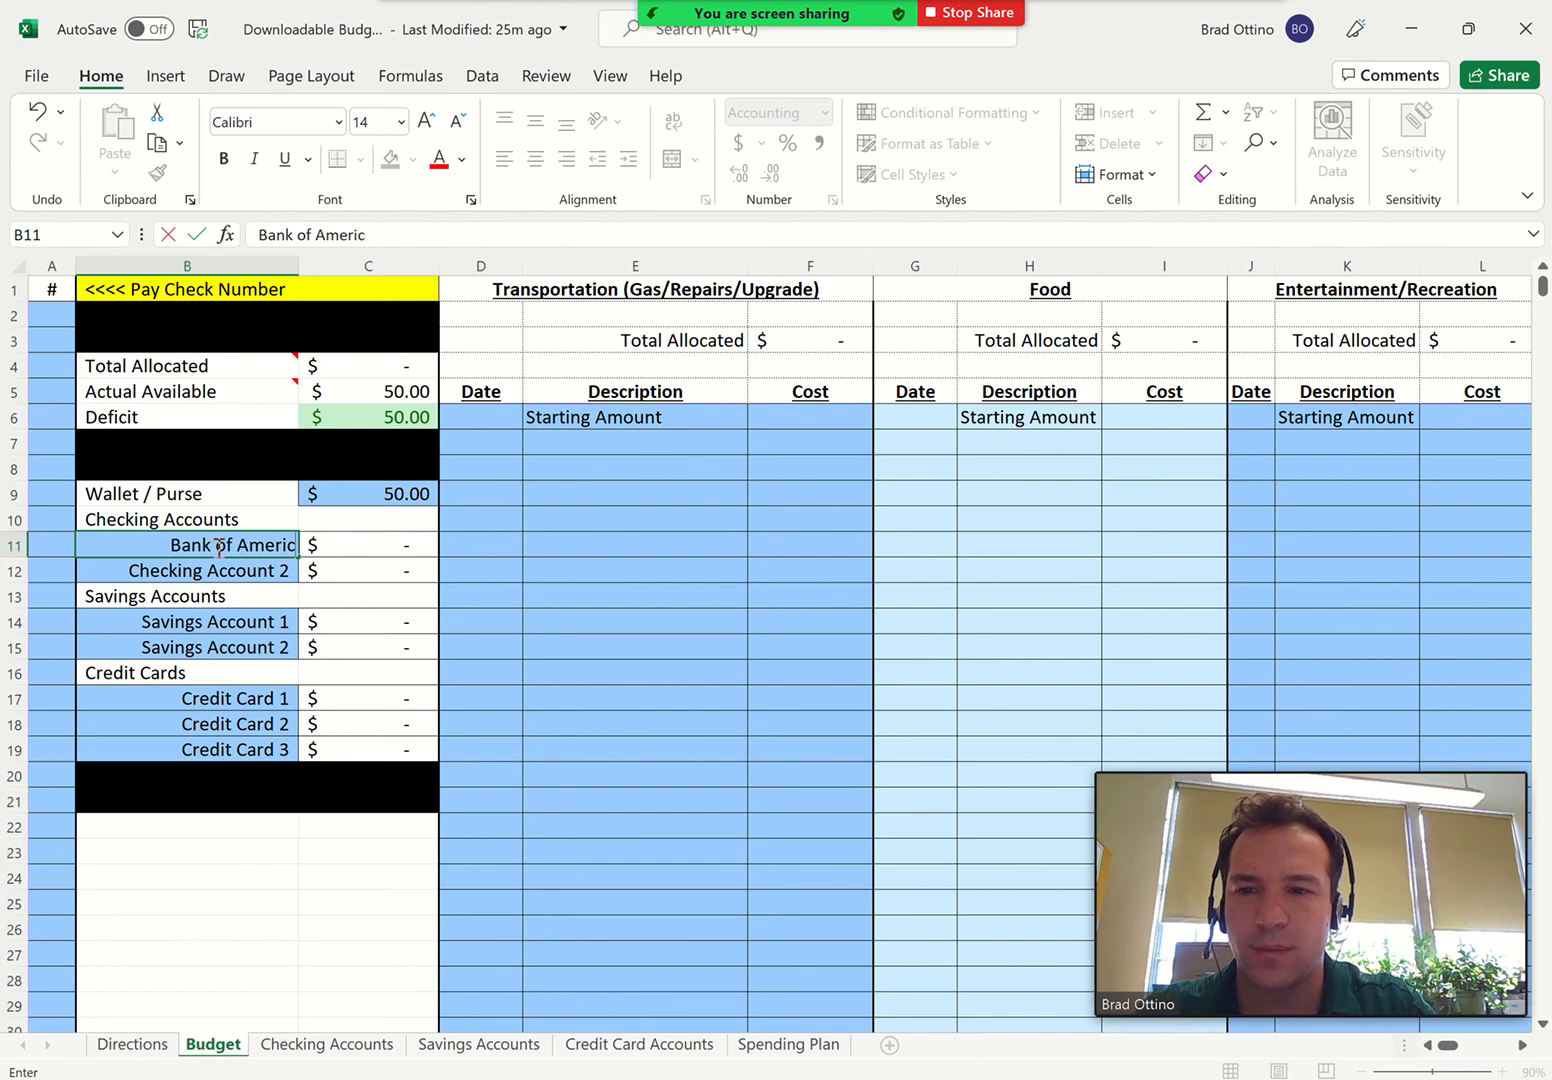
{"action": "type", "text": "a"}
{"action": "key", "text": "Return"}
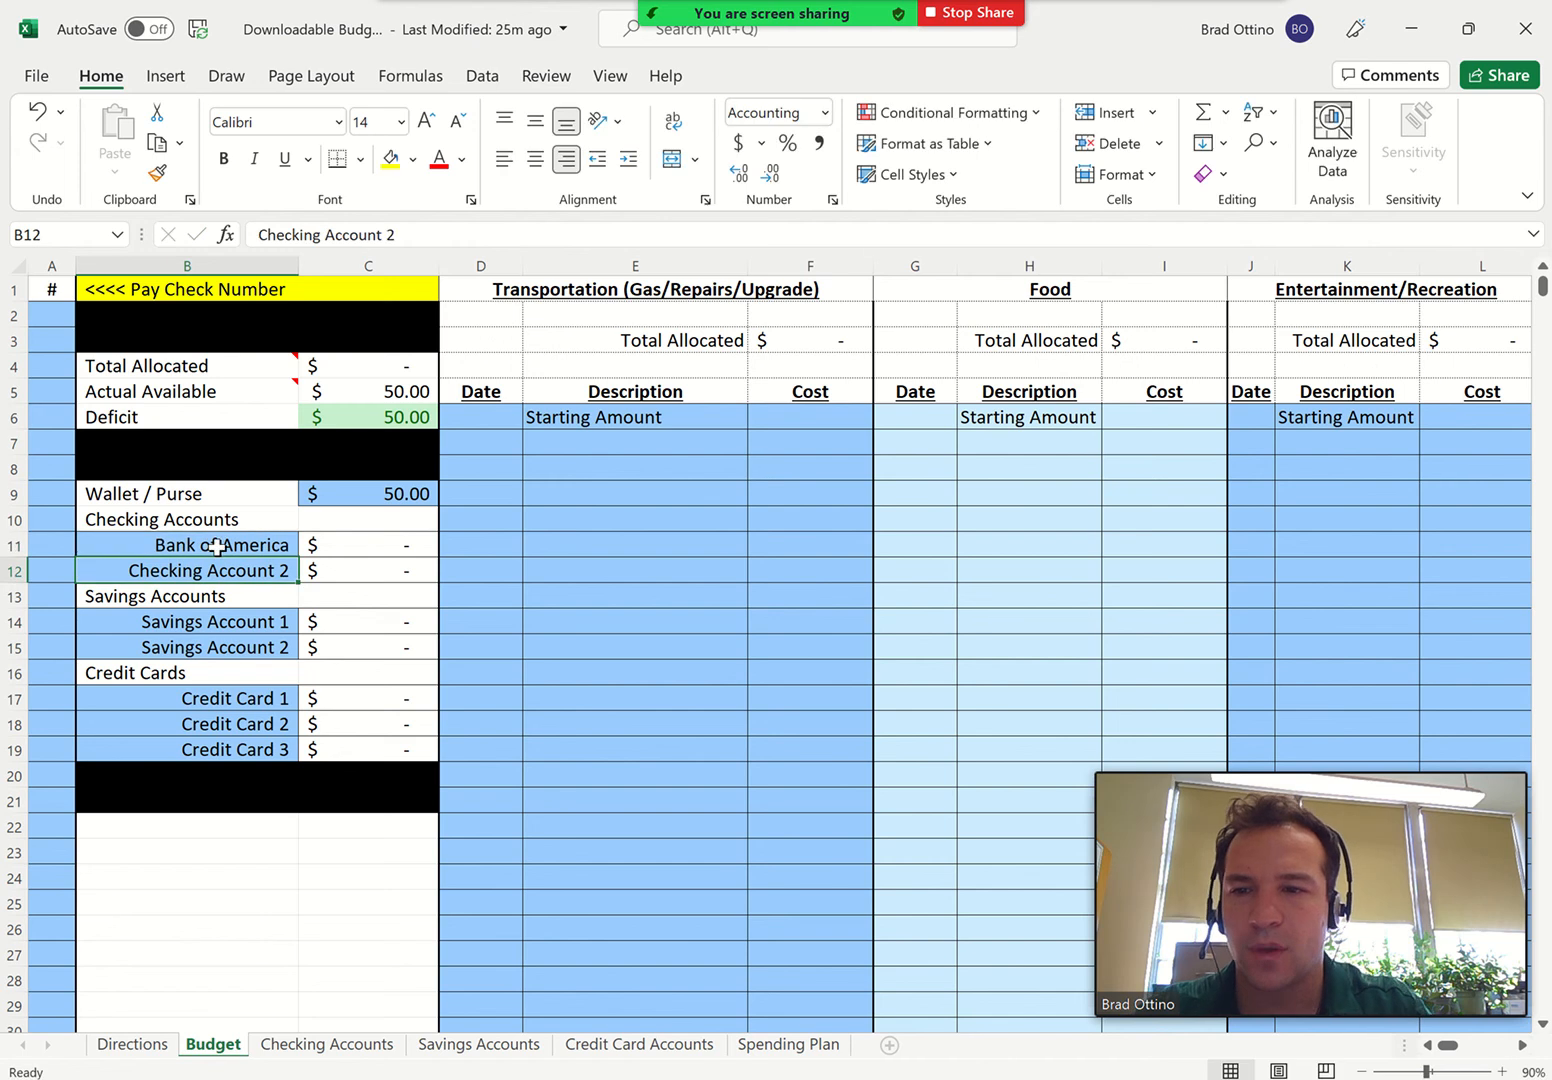
Rename Savings Account 1 as Chase Bank and Savings Account 2 as Credit Union
{"action": "left_click", "coordinate": [235, 622]}
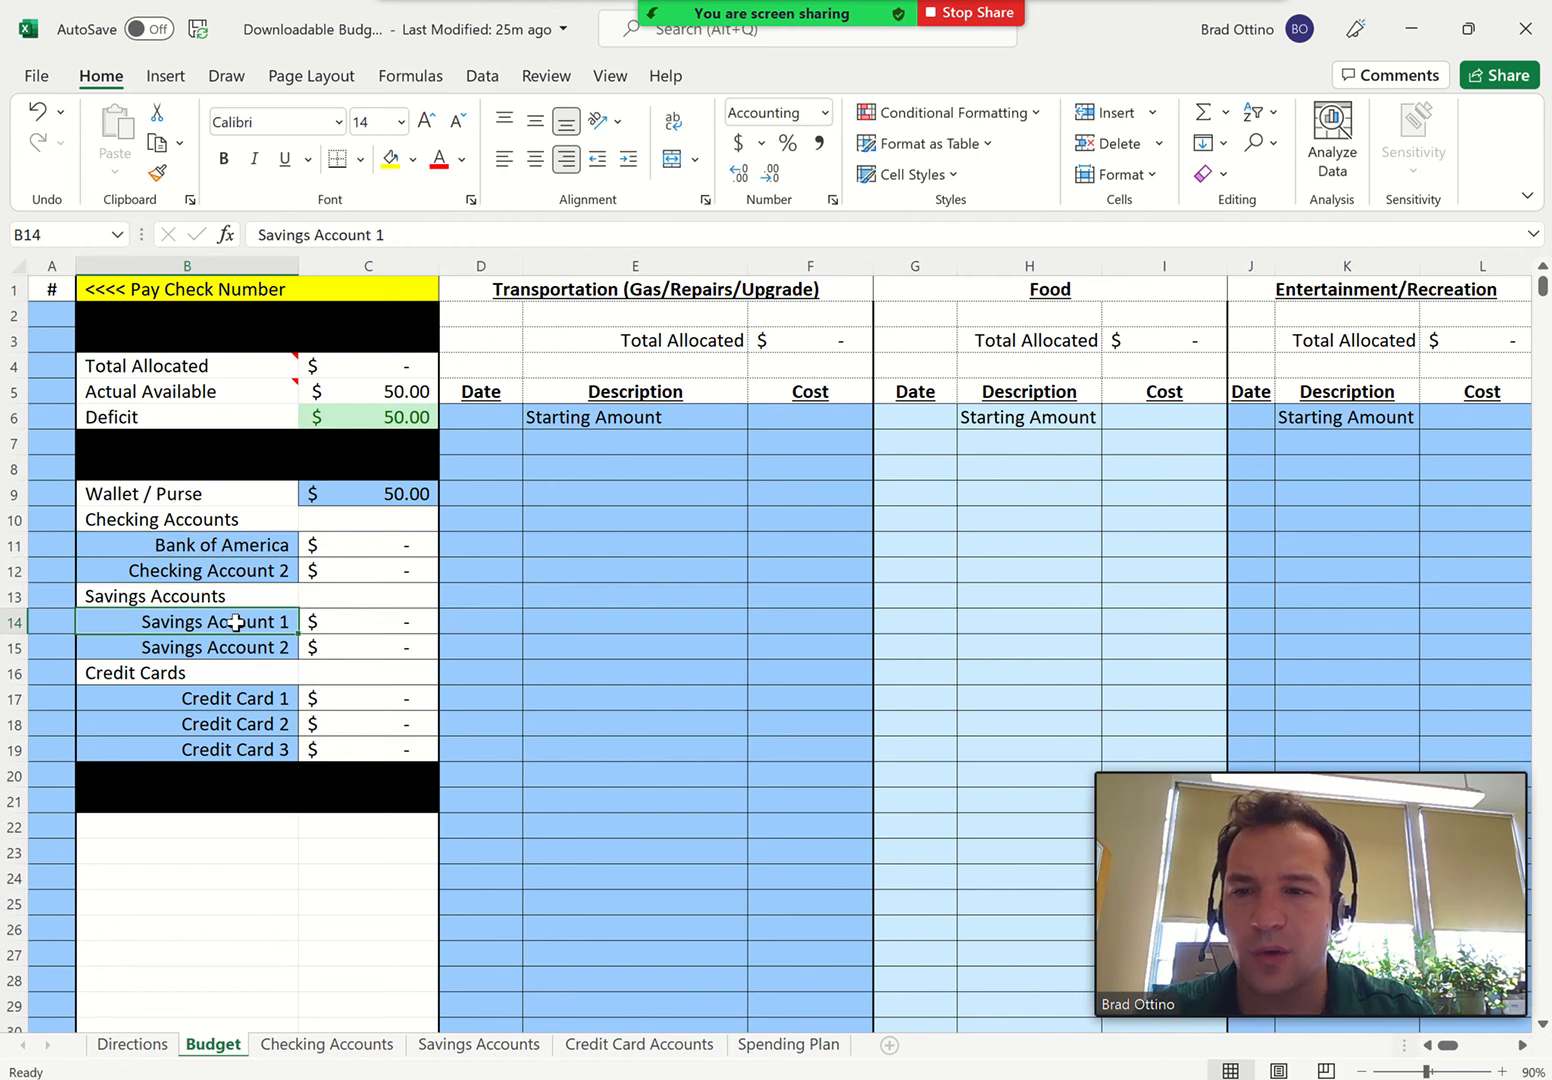
{"action": "type", "text": "Chase Bank"}
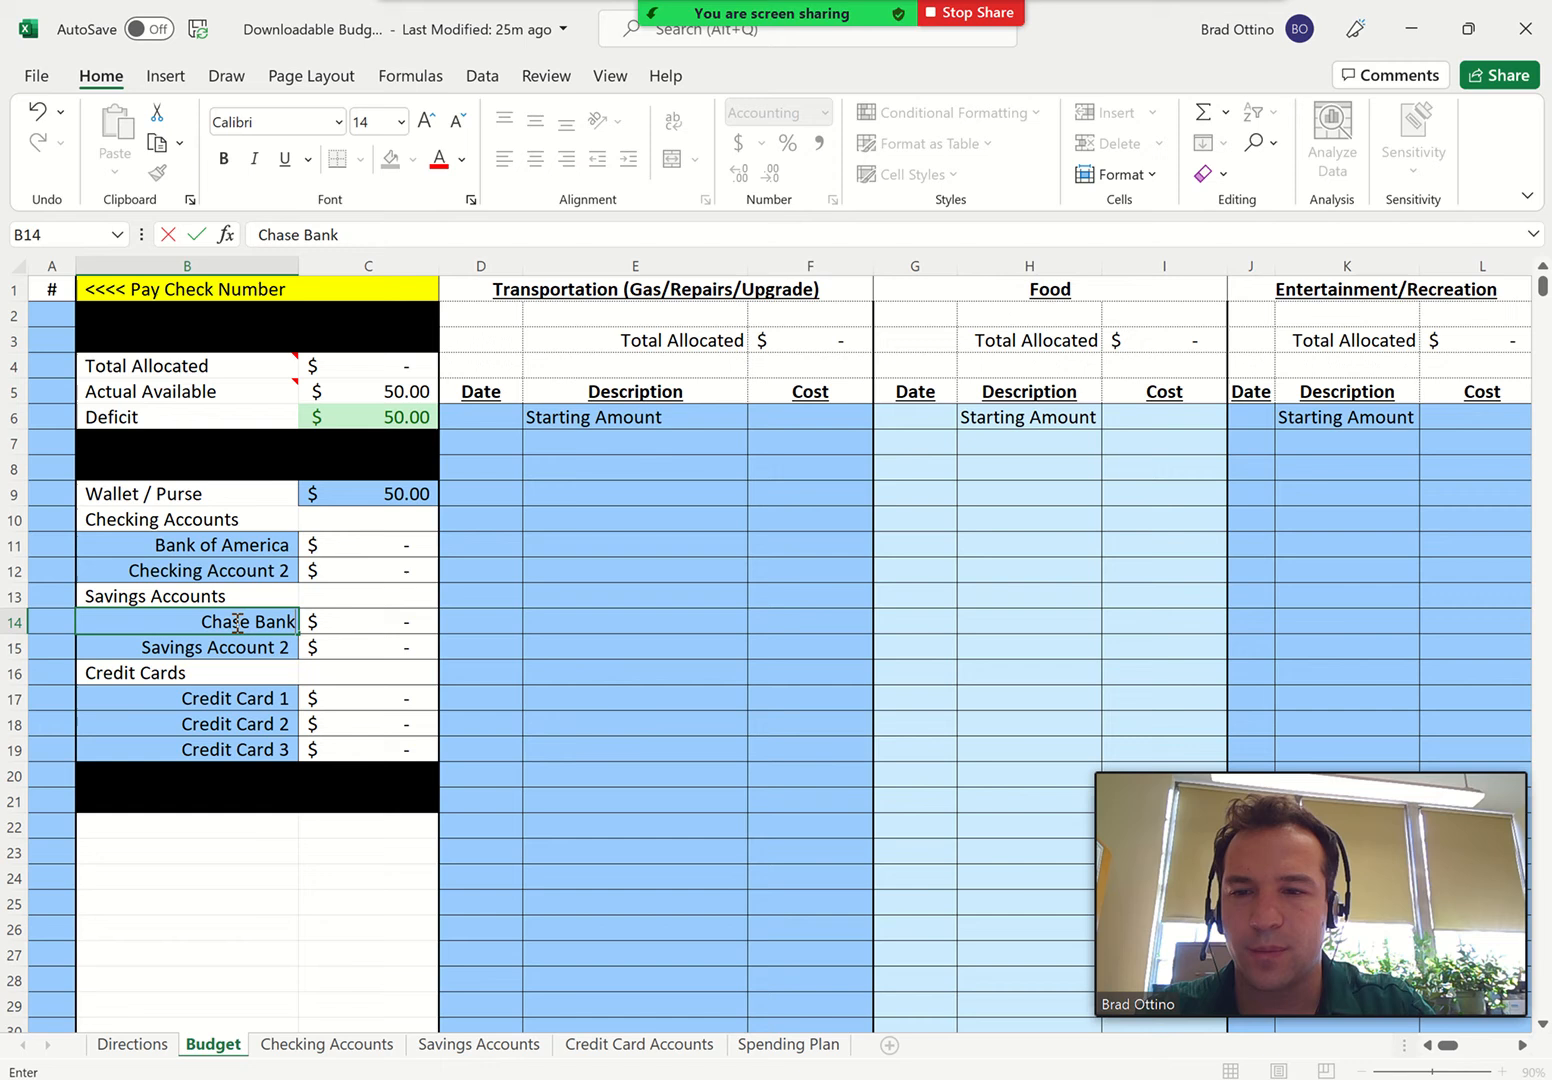
{"action": "key", "text": "Return"}
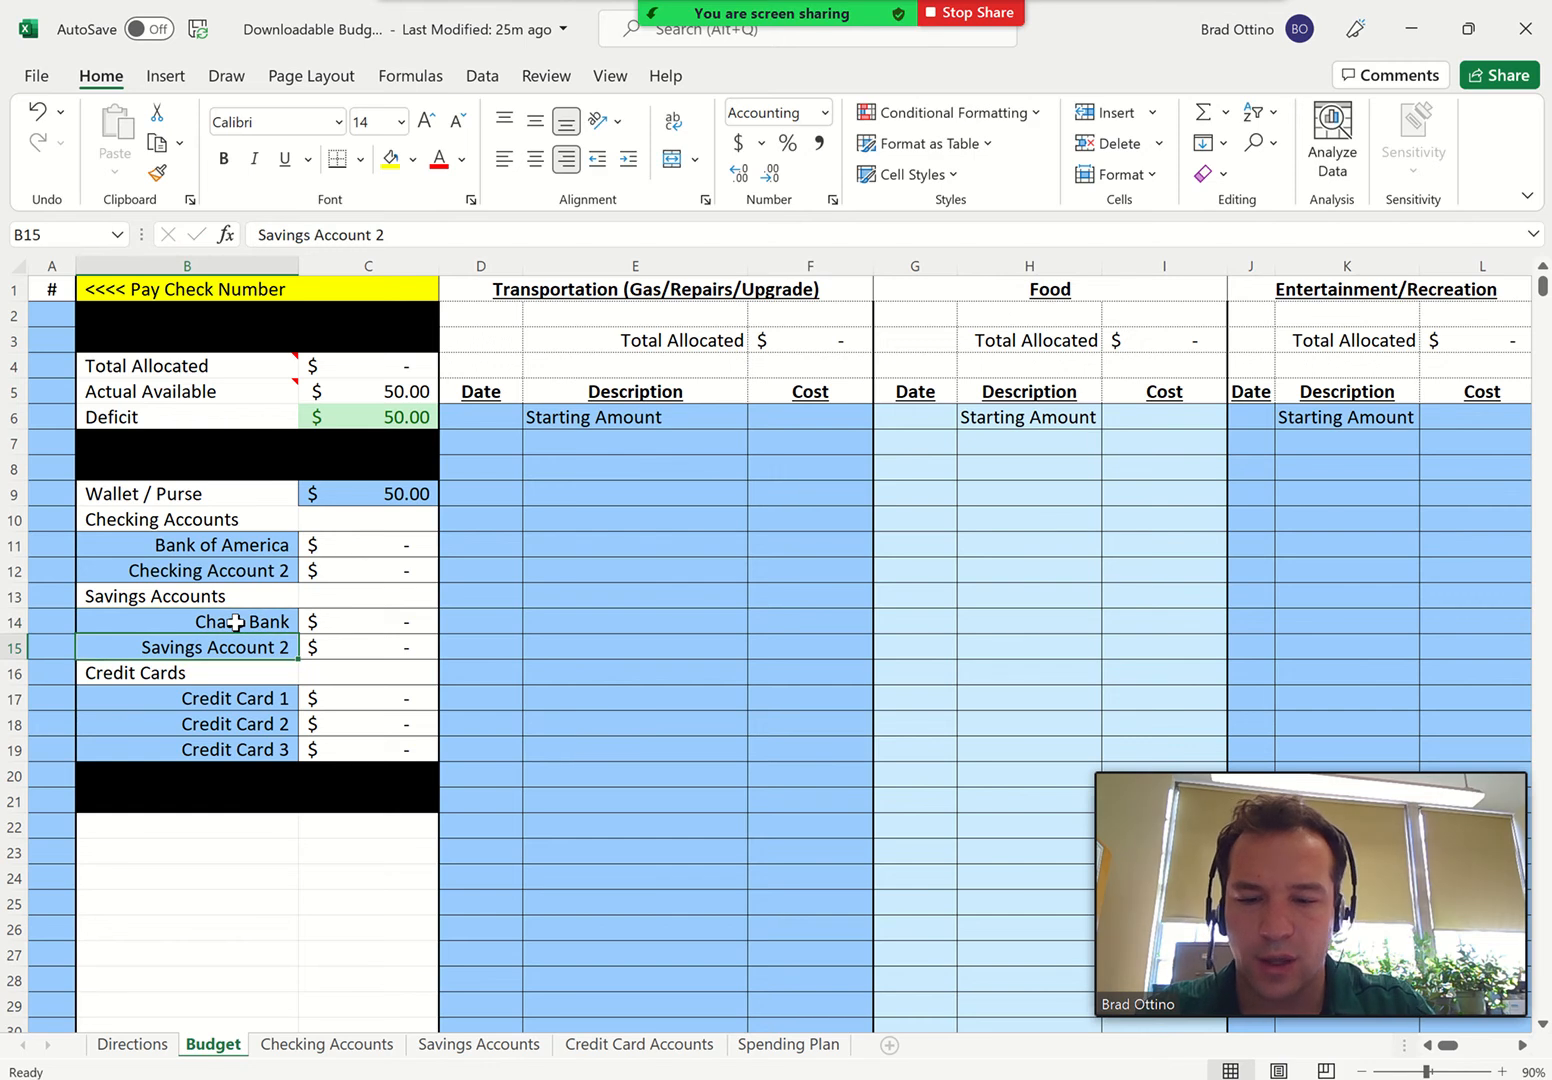
{"action": "type", "text": "Credit"}
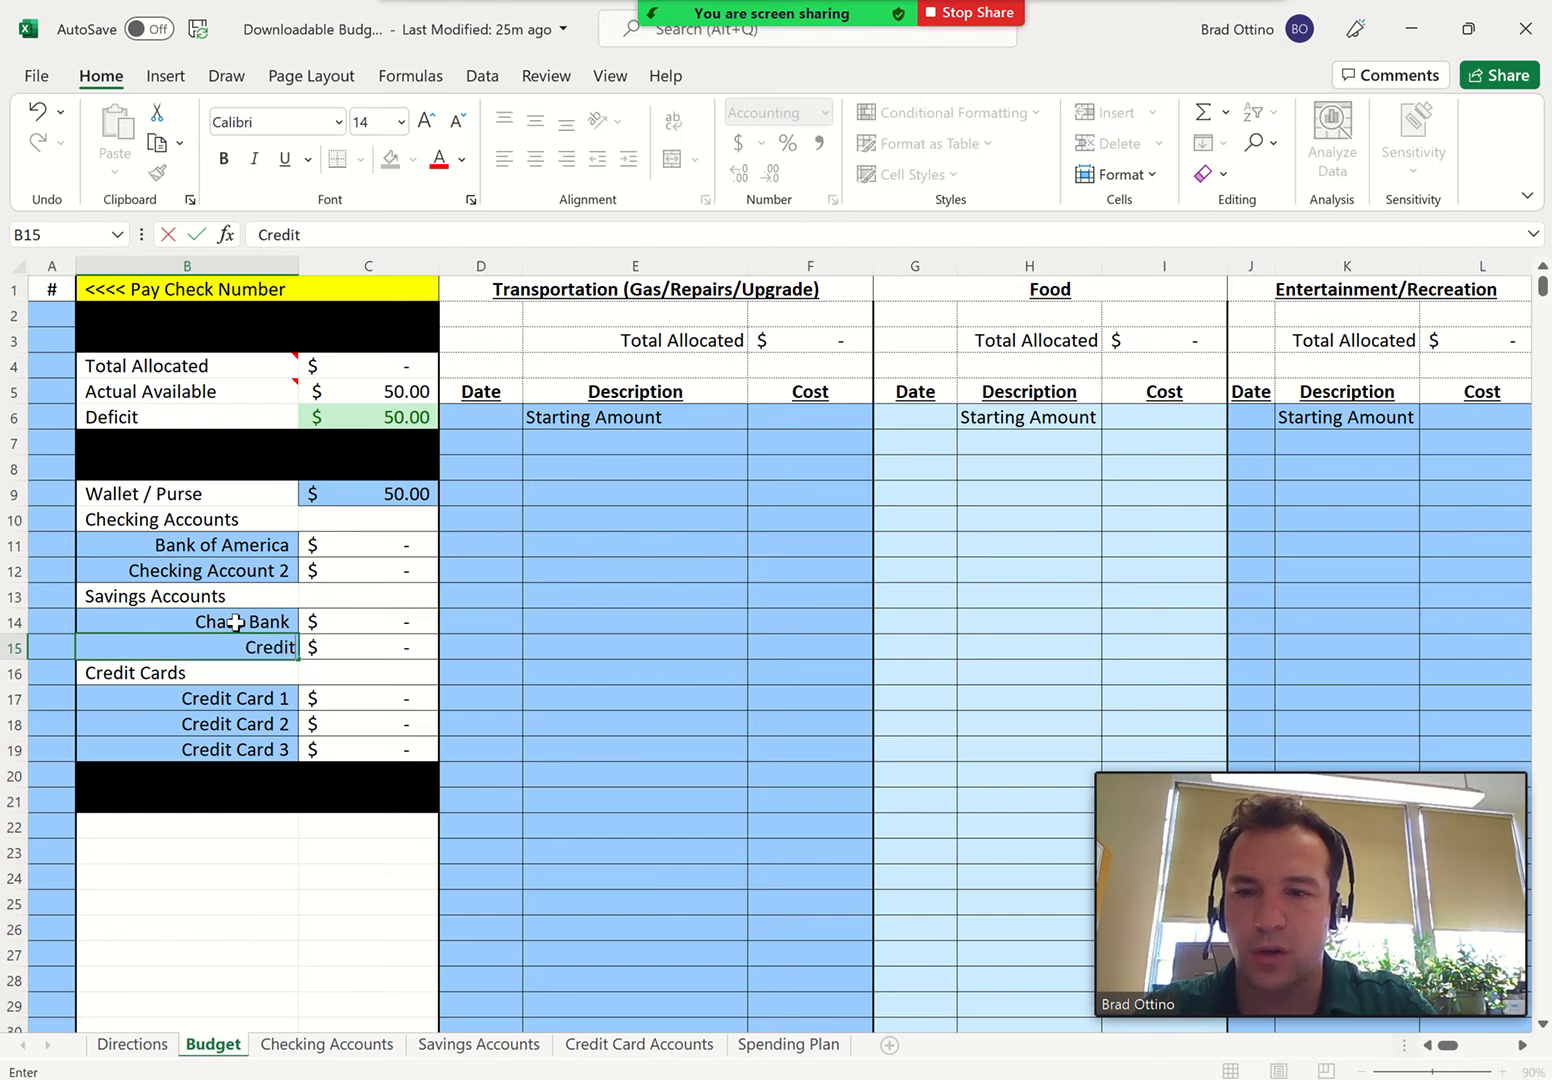
{"action": "type", "text": " Union"}
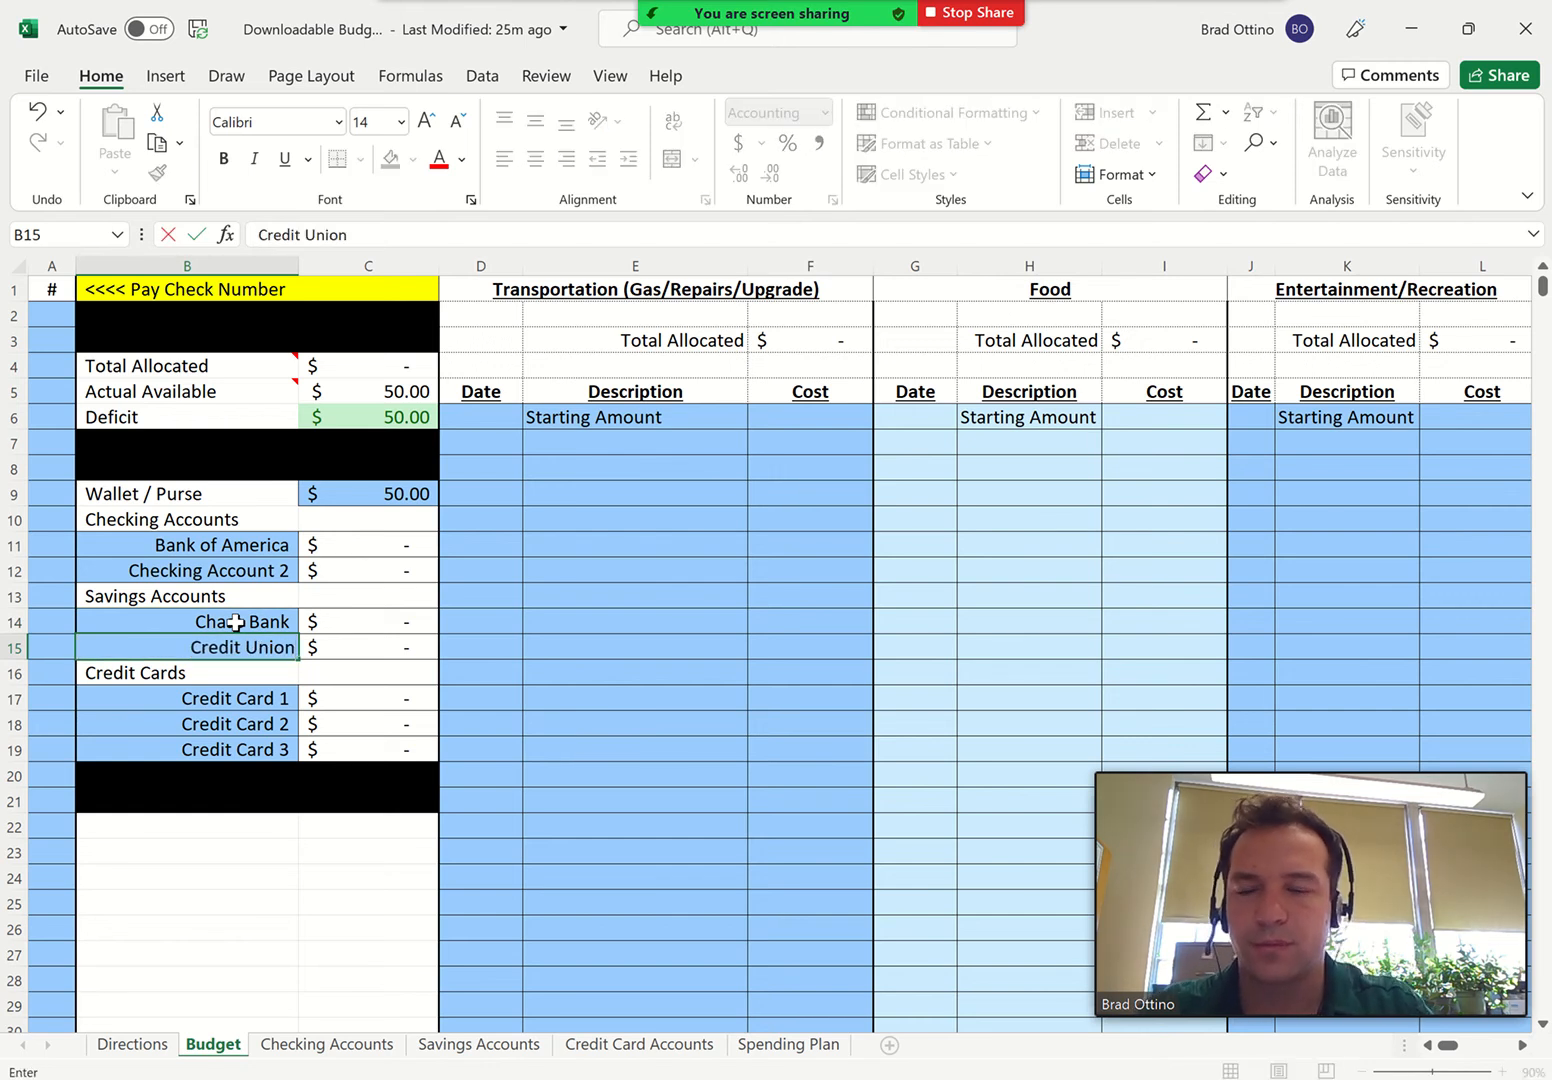
{"action": "key", "text": "Return"}
{"action": "key", "text": "Return"}
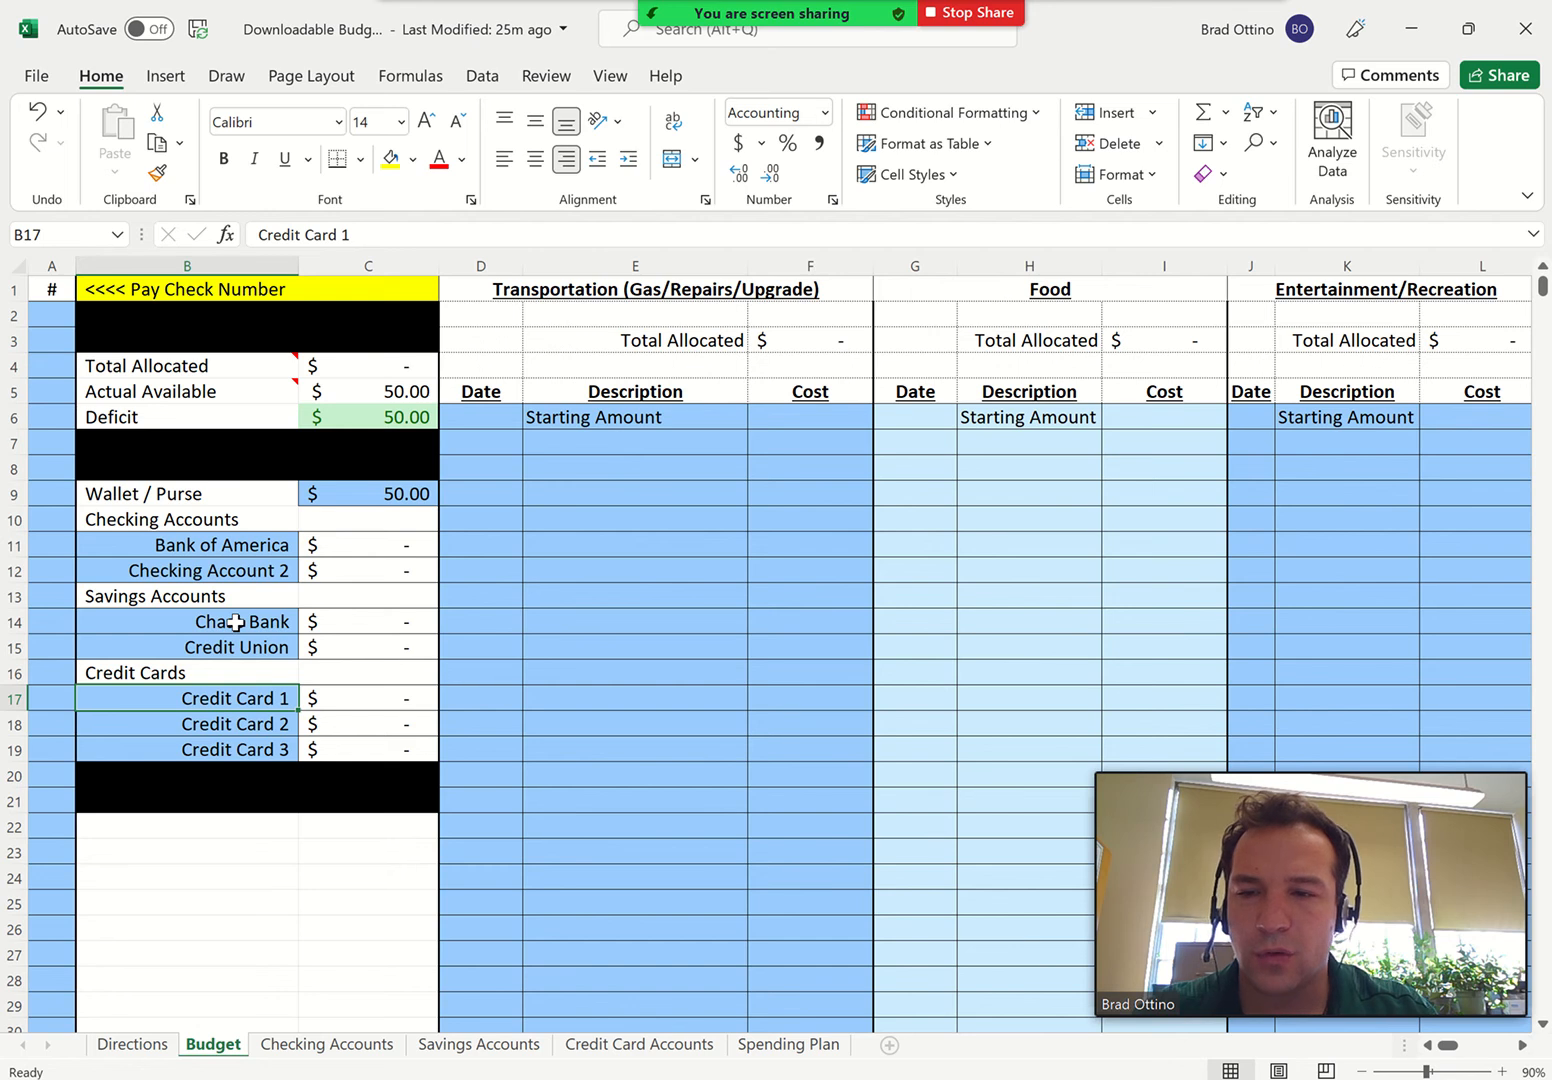
Rename Credit Card 1 as American Express and Credit Card 2 as Chase Credit
{"action": "type", "text": "American"}
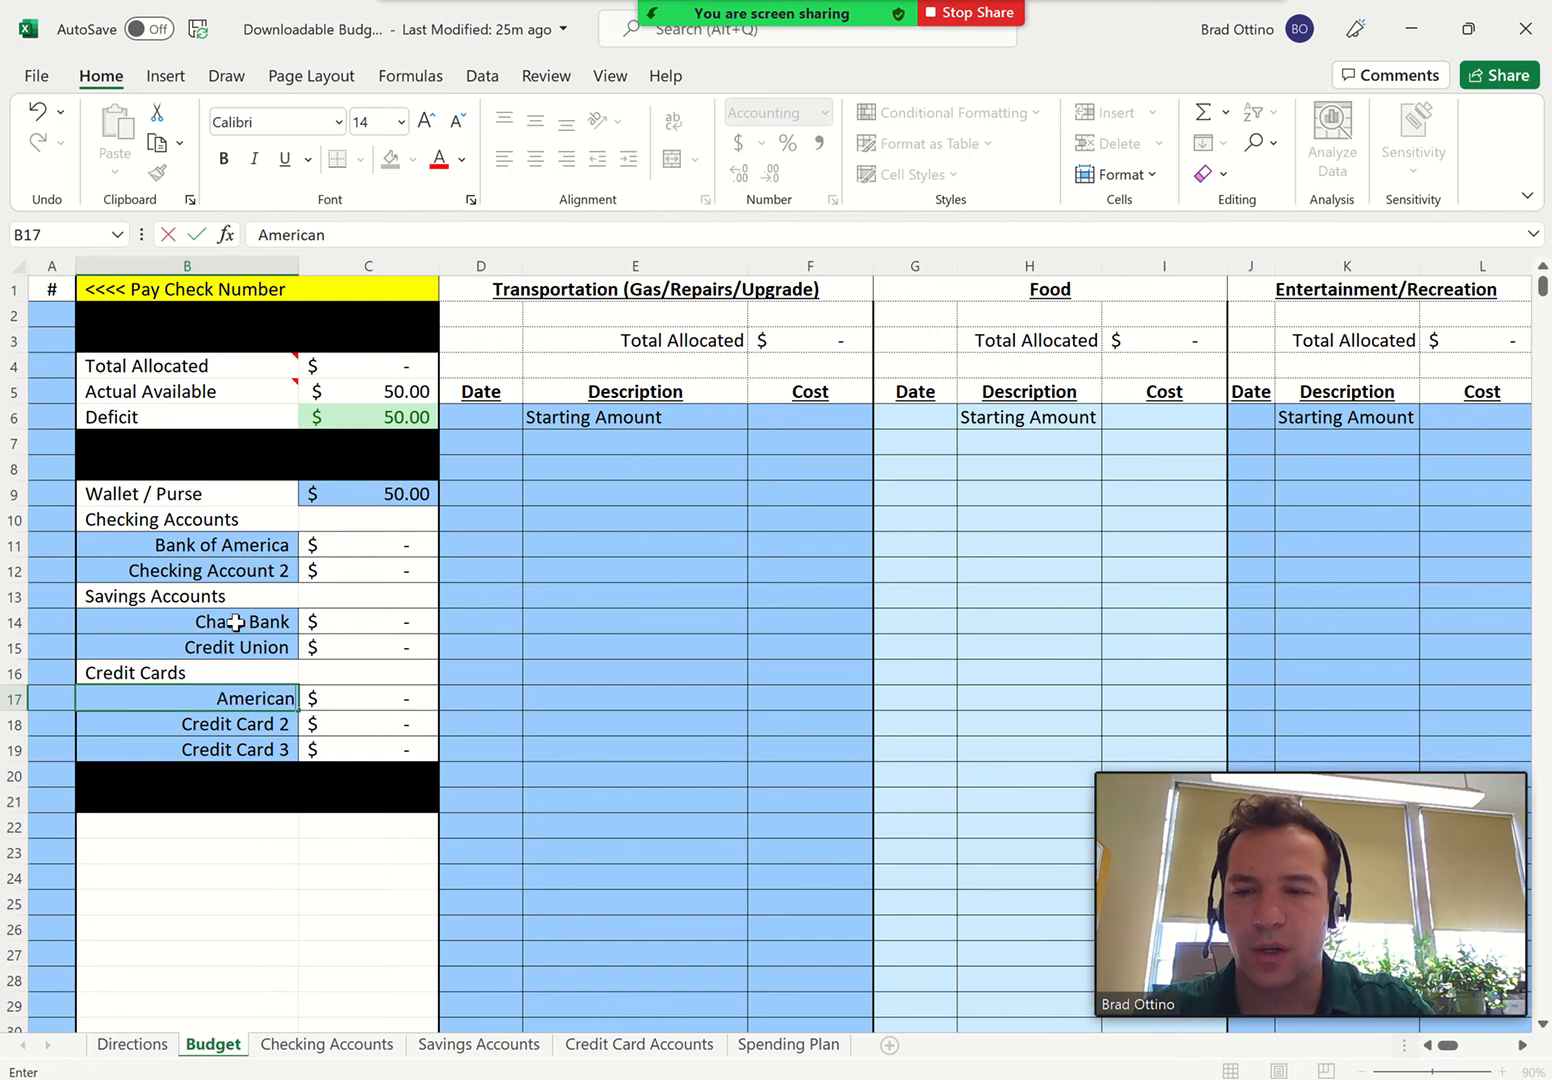
{"action": "type", "text": " Express"}
{"action": "key", "text": "Return"}
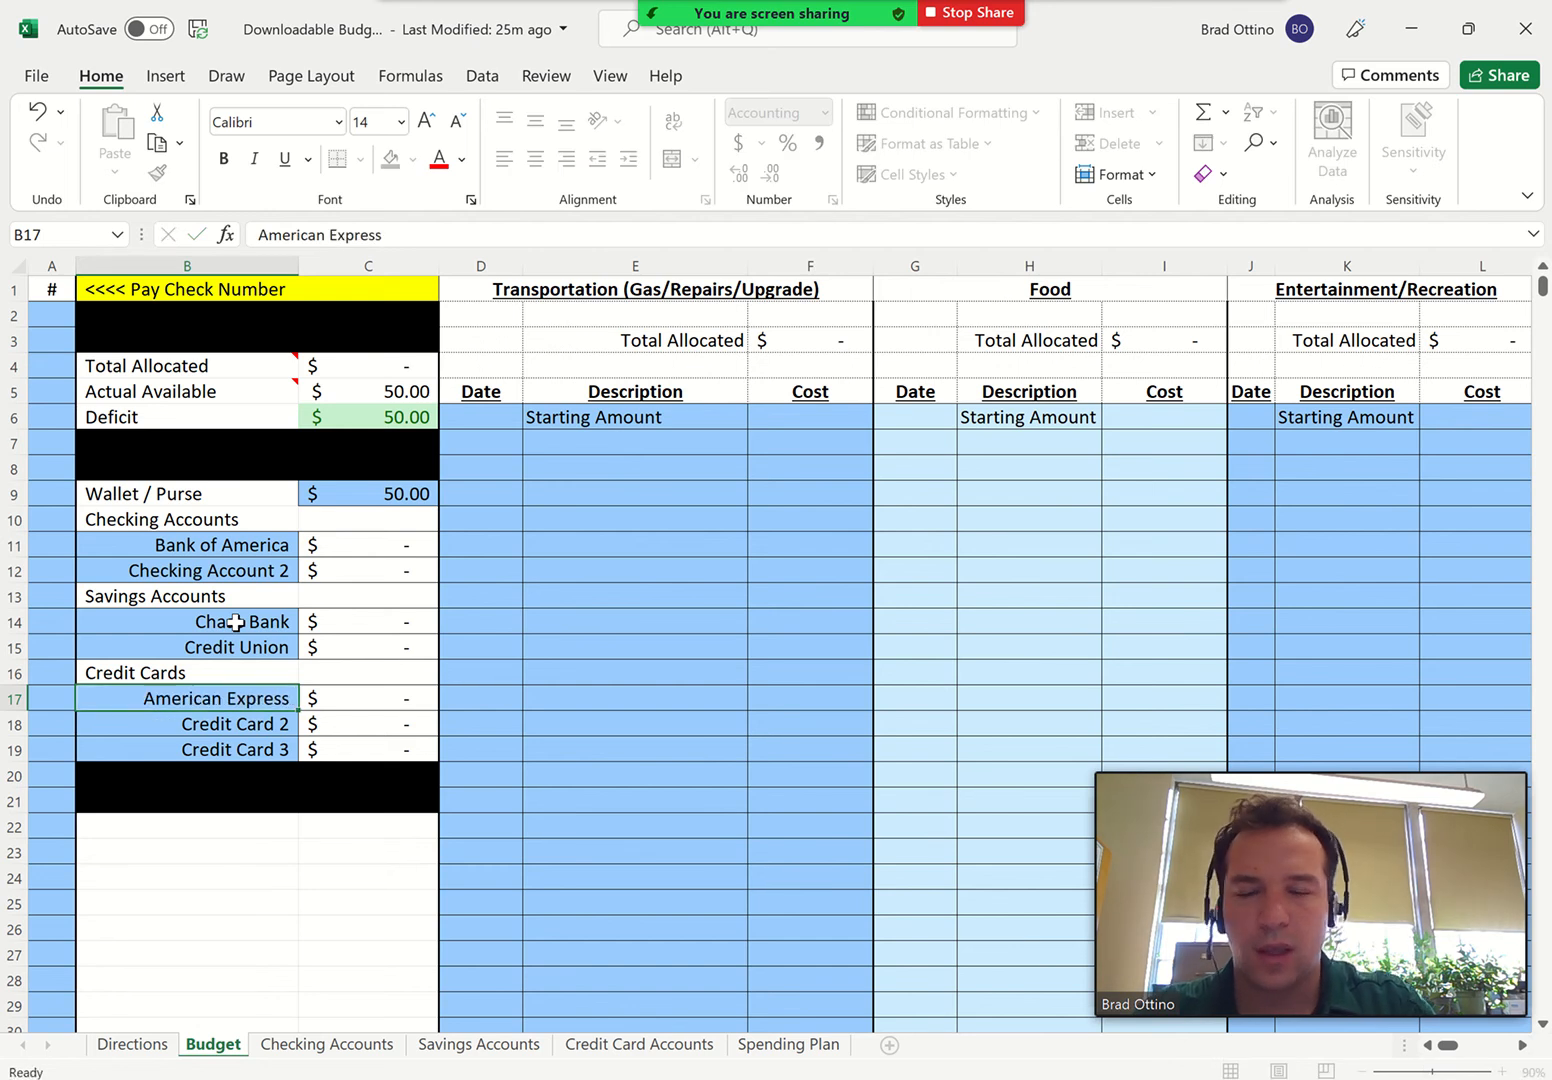
{"action": "type", "text": "Chase "}
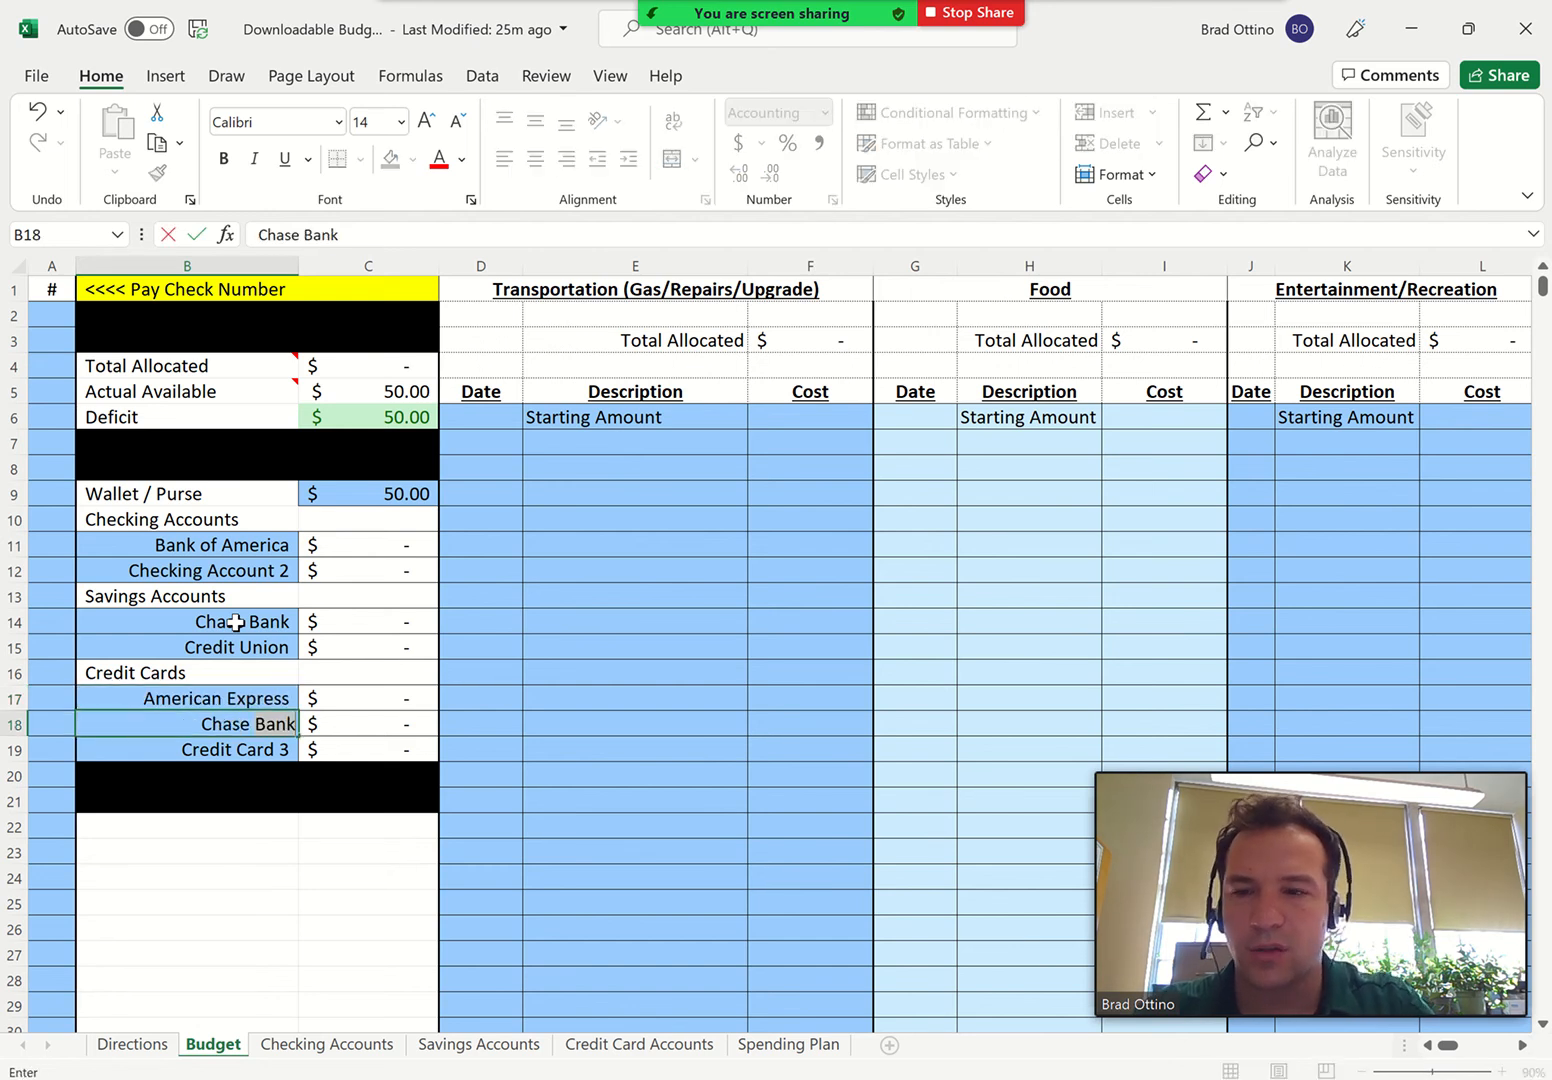
{"action": "type", "text": "Credit"}
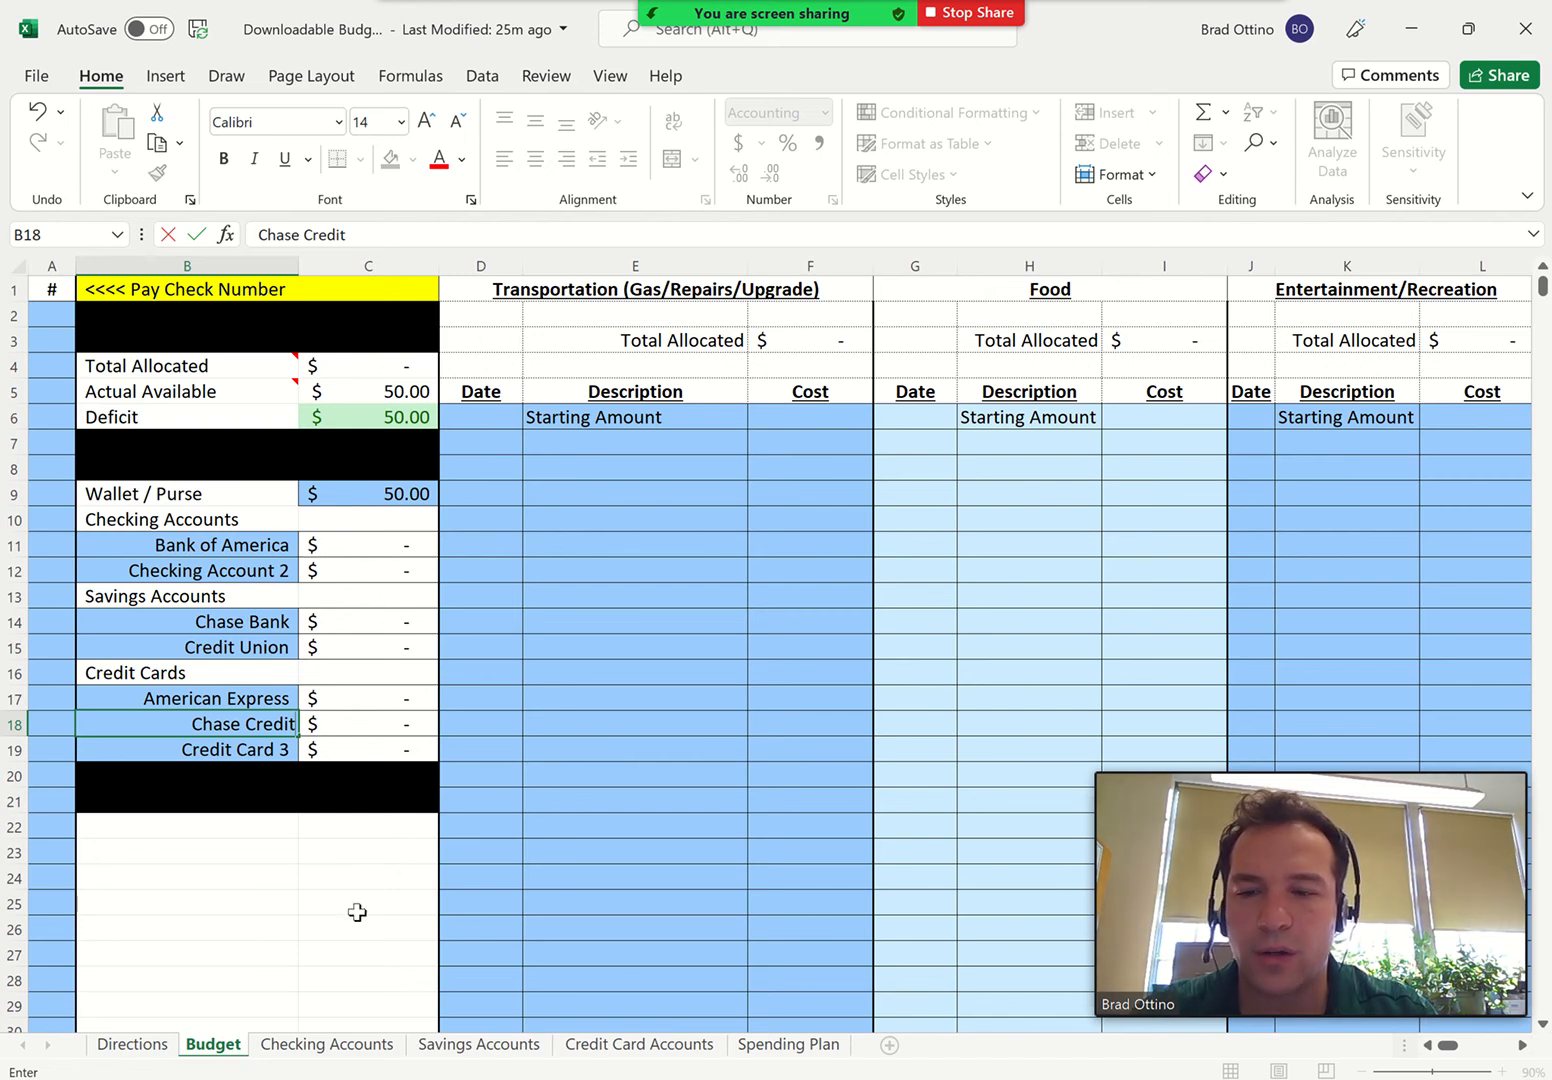
On the Checking Accounts sheet, enter the Bank of America starting balance with date 12/14 and amount 1500
{"action": "left_click", "coordinate": [318, 1046]}
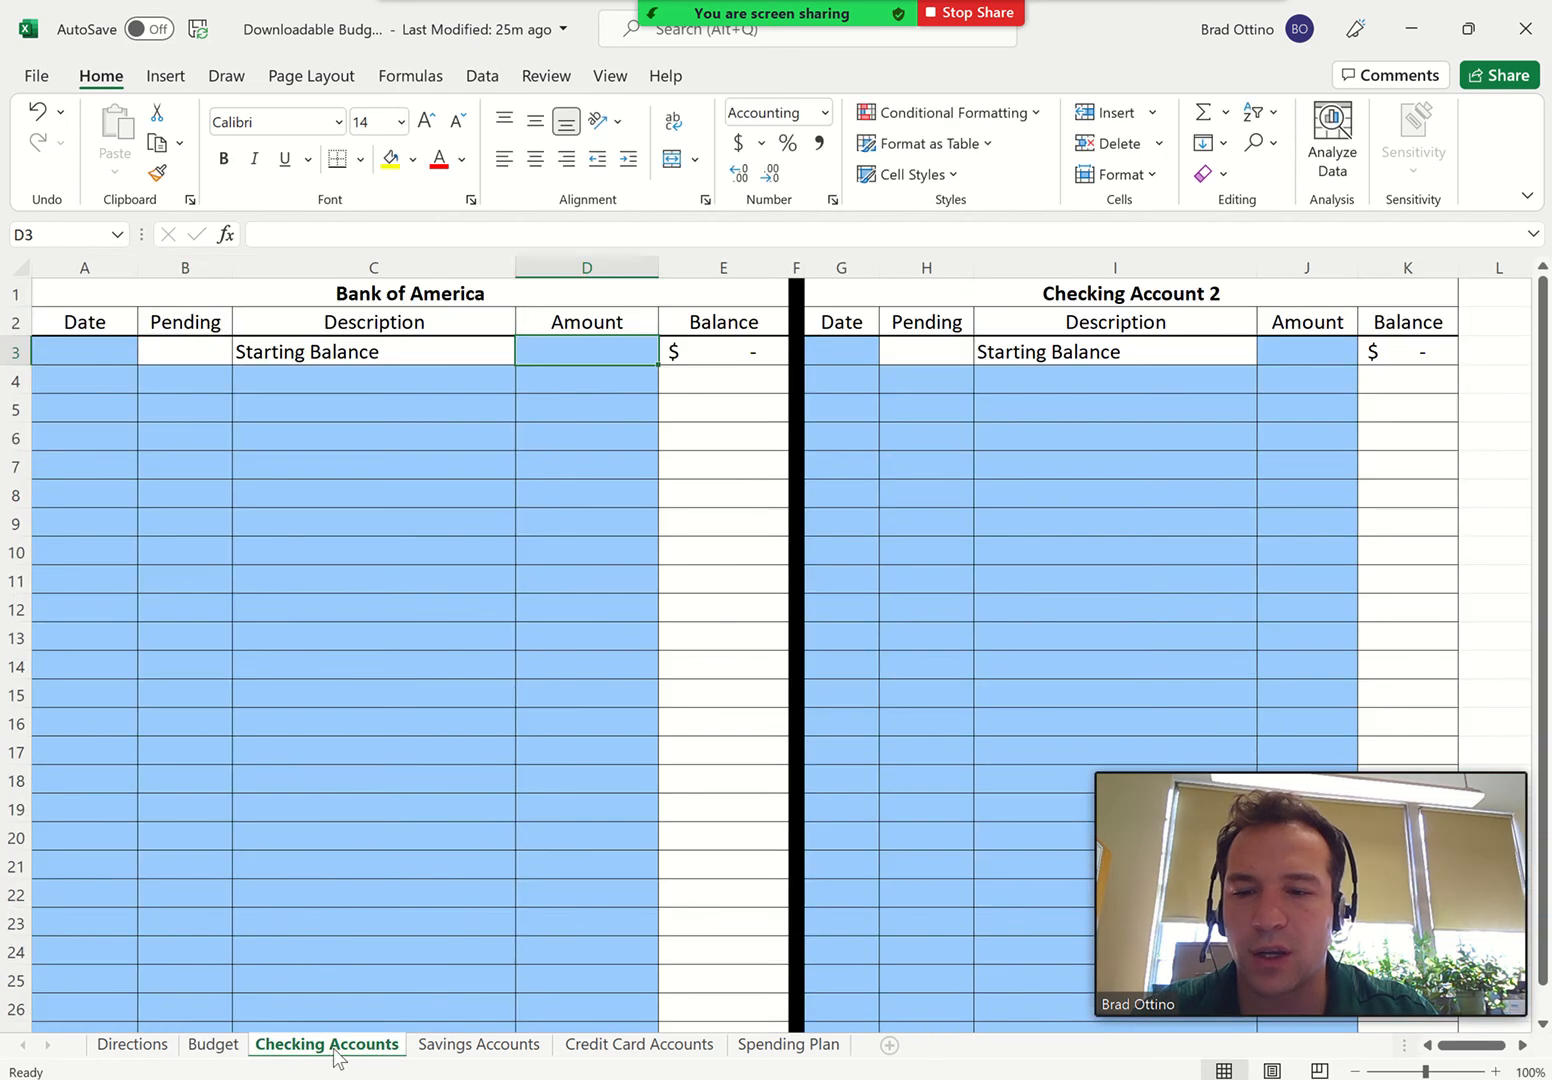
{"action": "left_click", "coordinate": [80, 357]}
{"action": "type", "text": "12/14"}
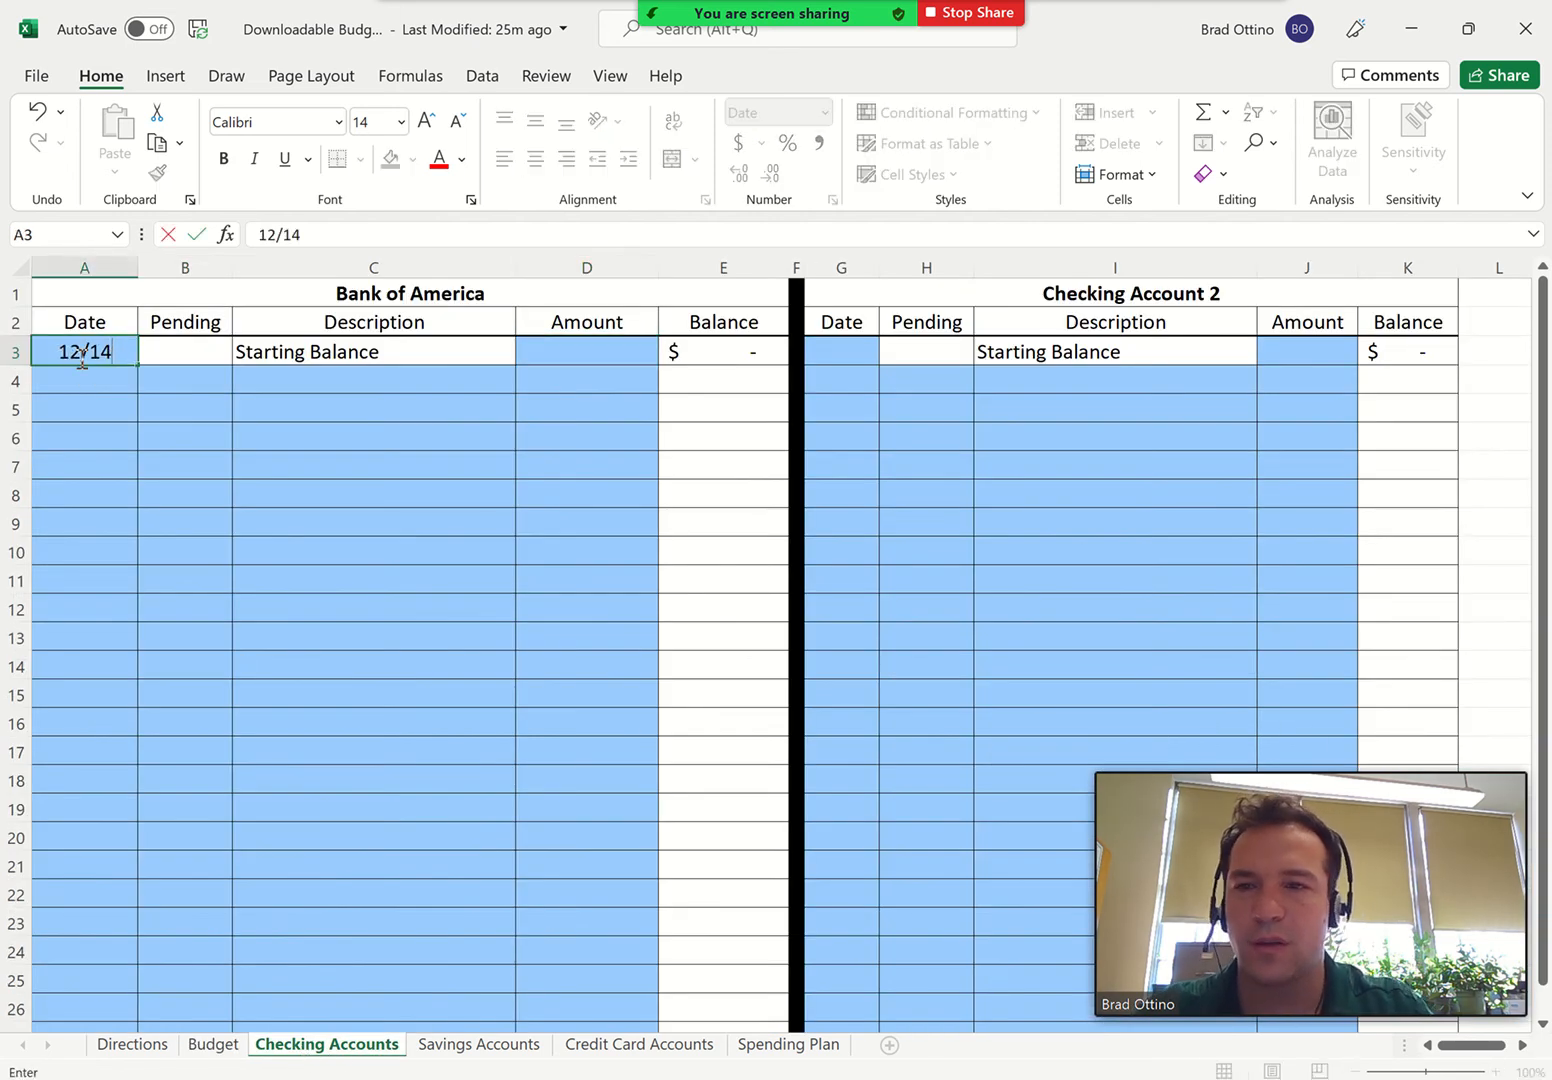
{"action": "left_click", "coordinate": [583, 352]}
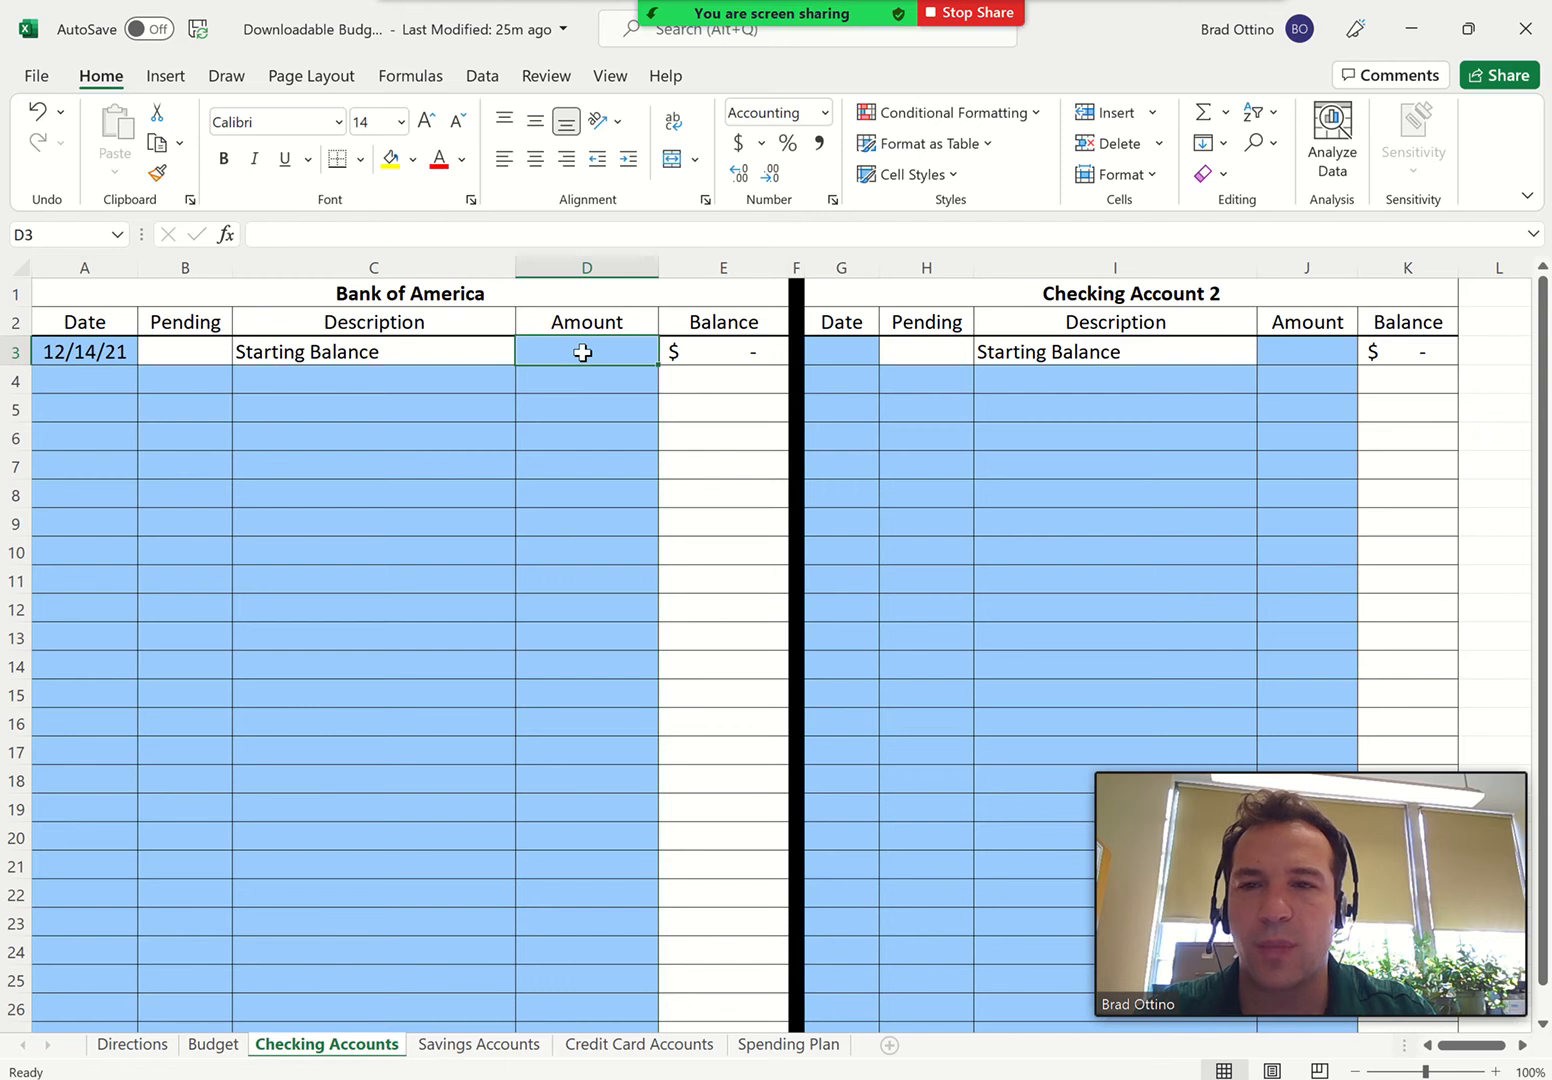
{"action": "type", "text": "1500"}
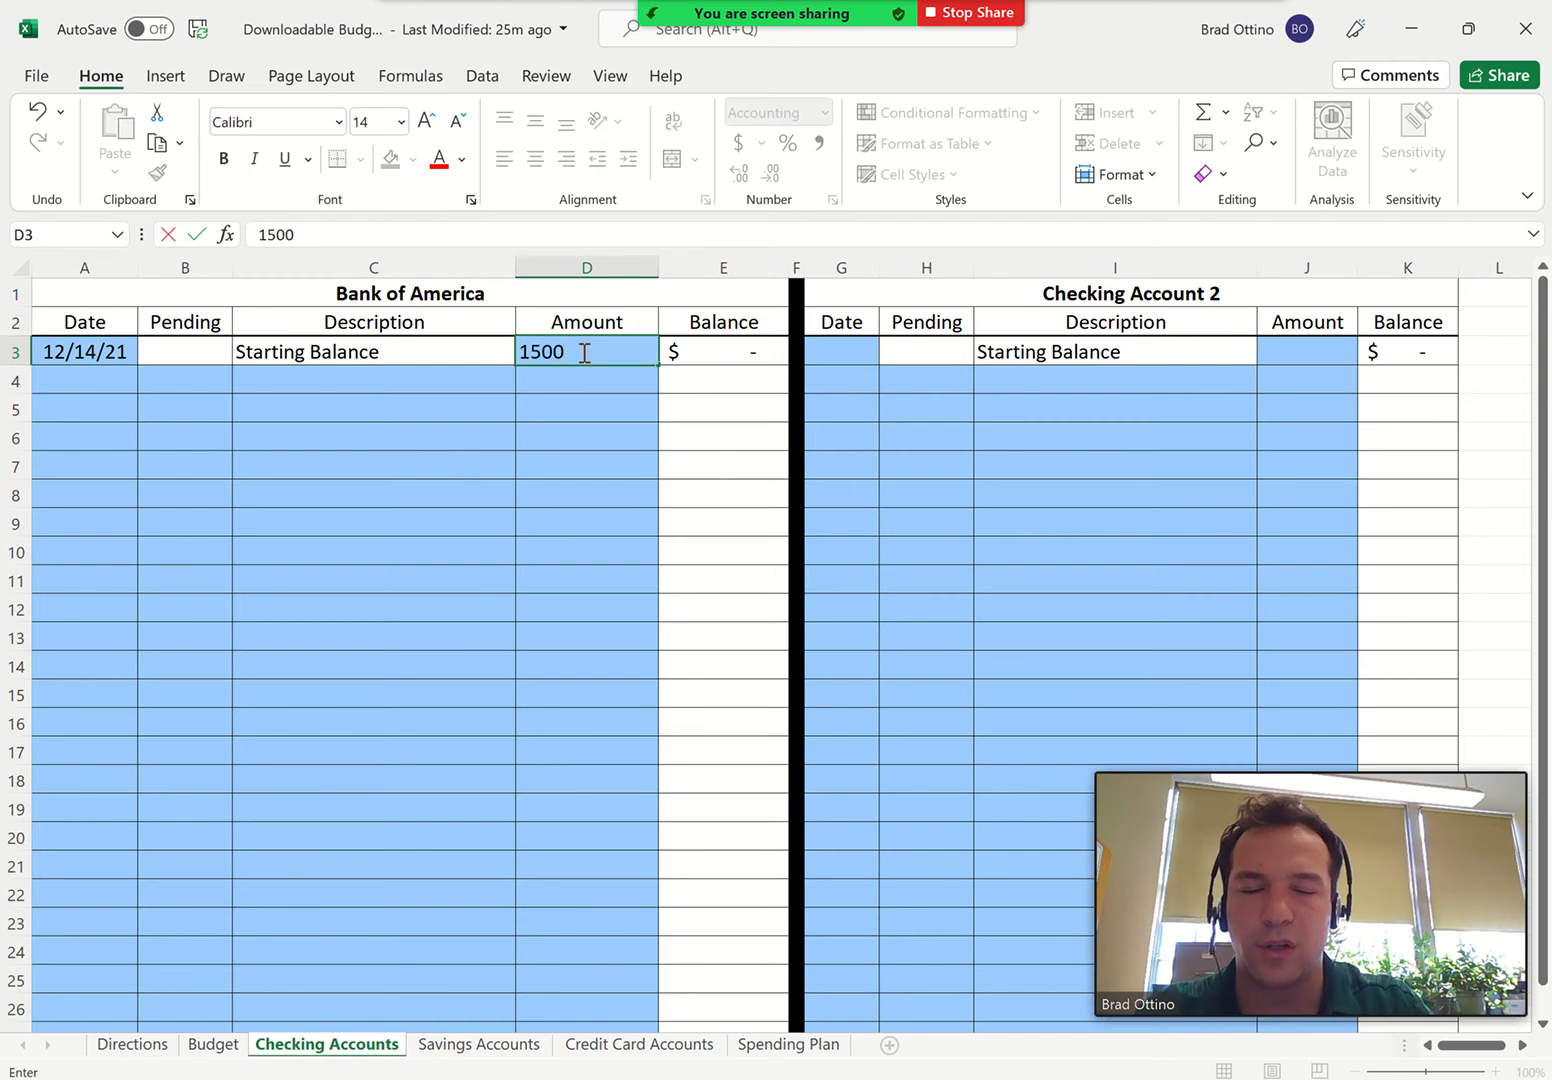
{"action": "key", "text": "Return"}
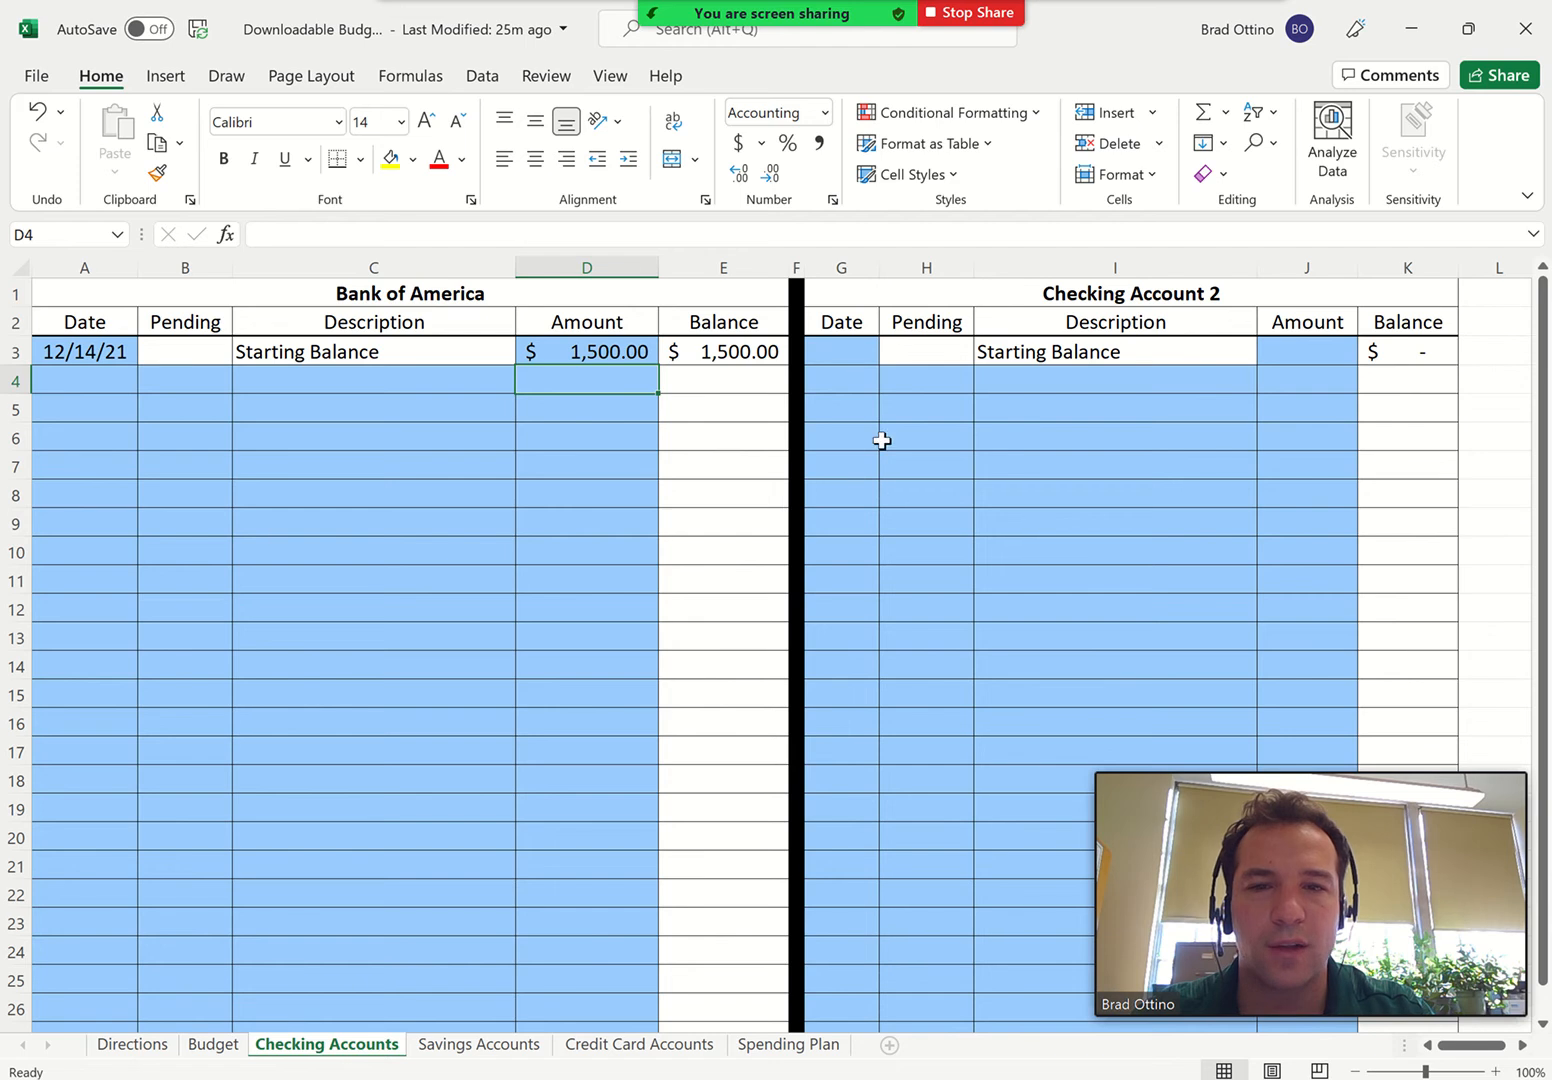
On the Savings Accounts sheet, enter the Chase Bank starting balance with date 12/14 and amount 5000
{"action": "left_click", "coordinate": [450, 1047]}
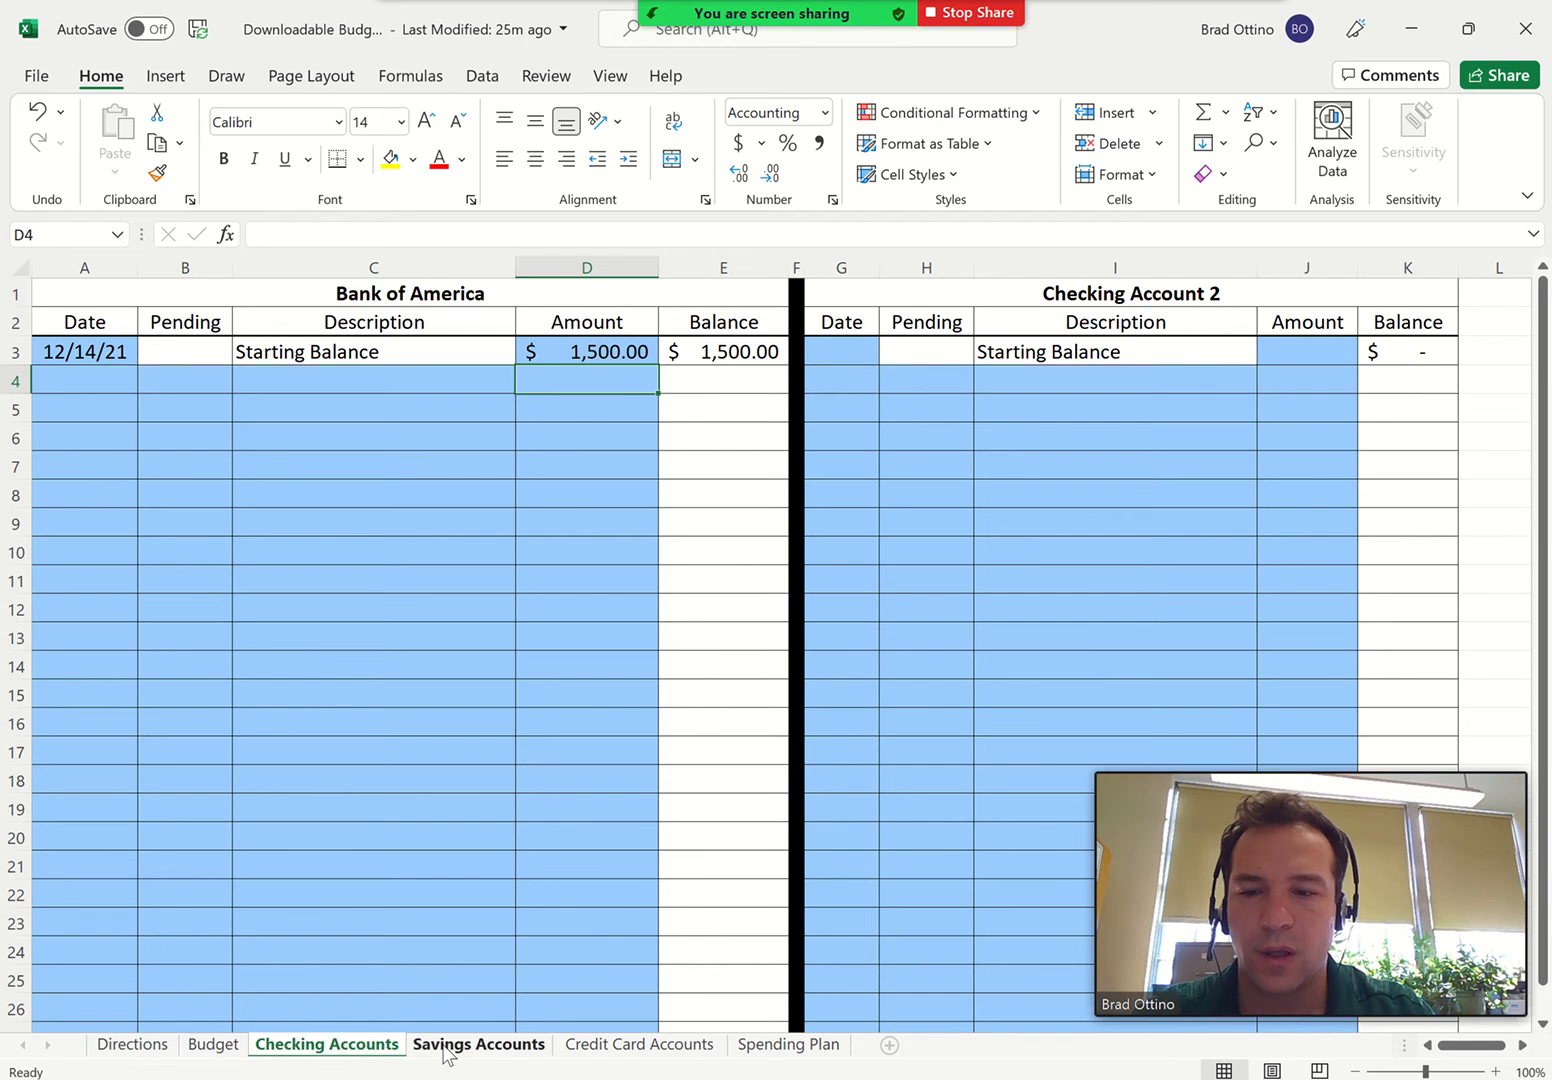
{"action": "left_click", "coordinate": [83, 352]}
{"action": "type", "text": "12/14"}
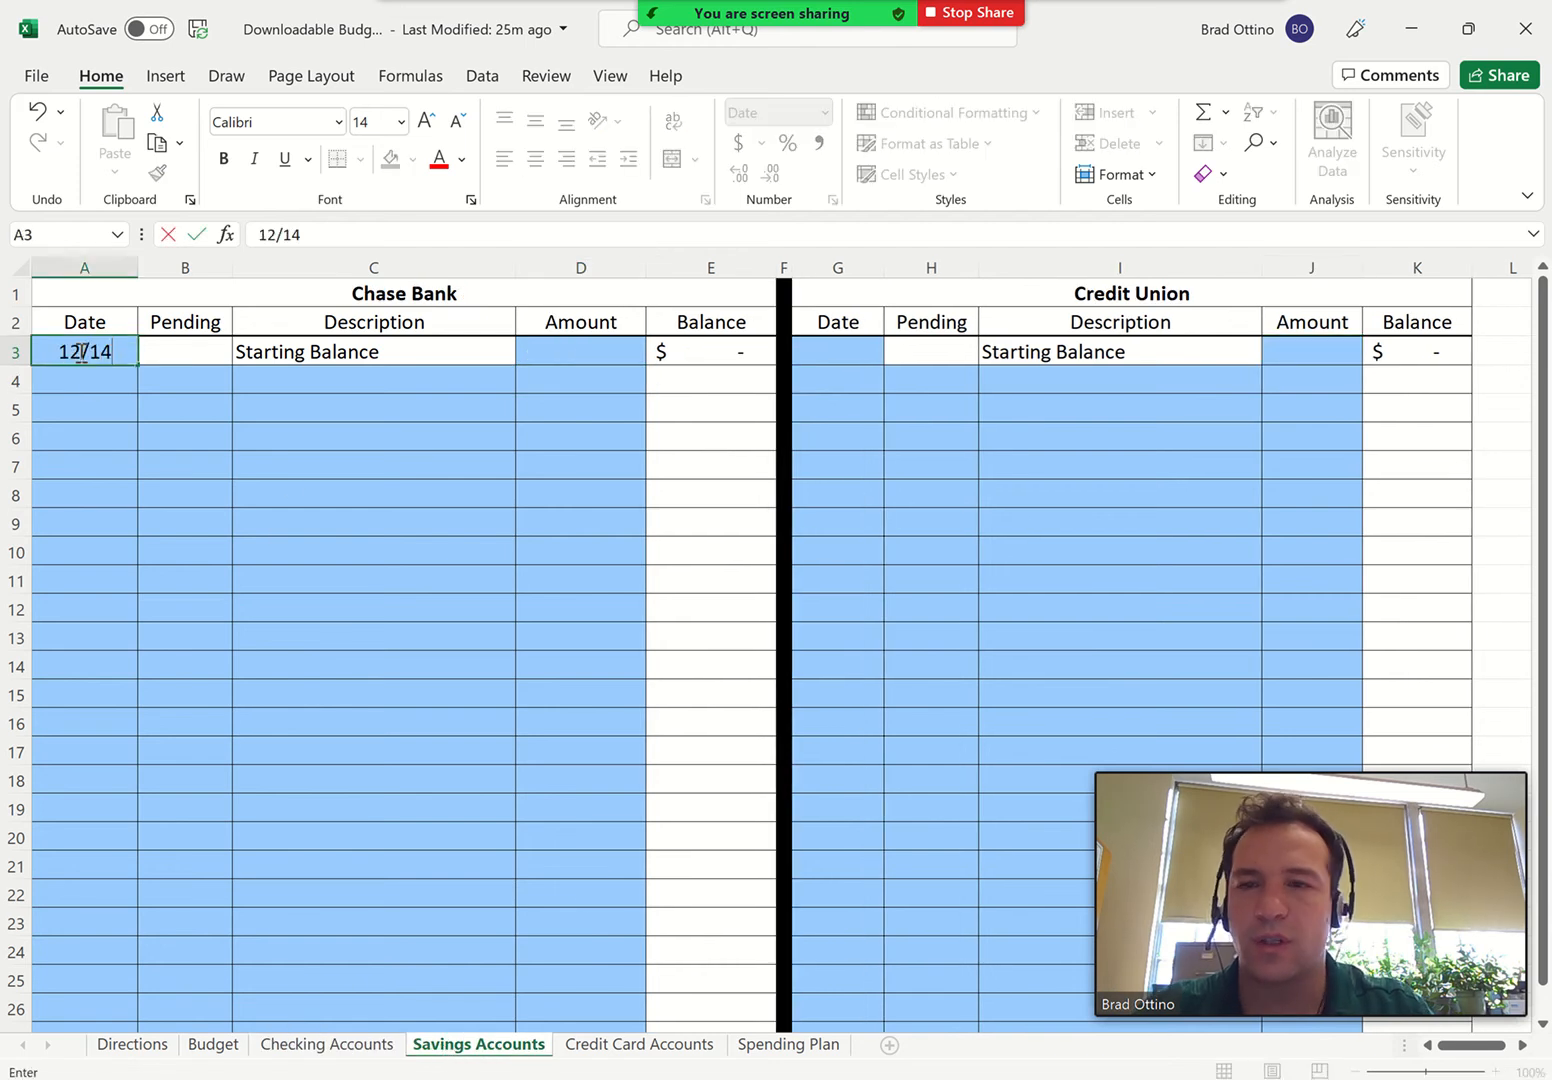
{"action": "left_click", "coordinate": [531, 358]}
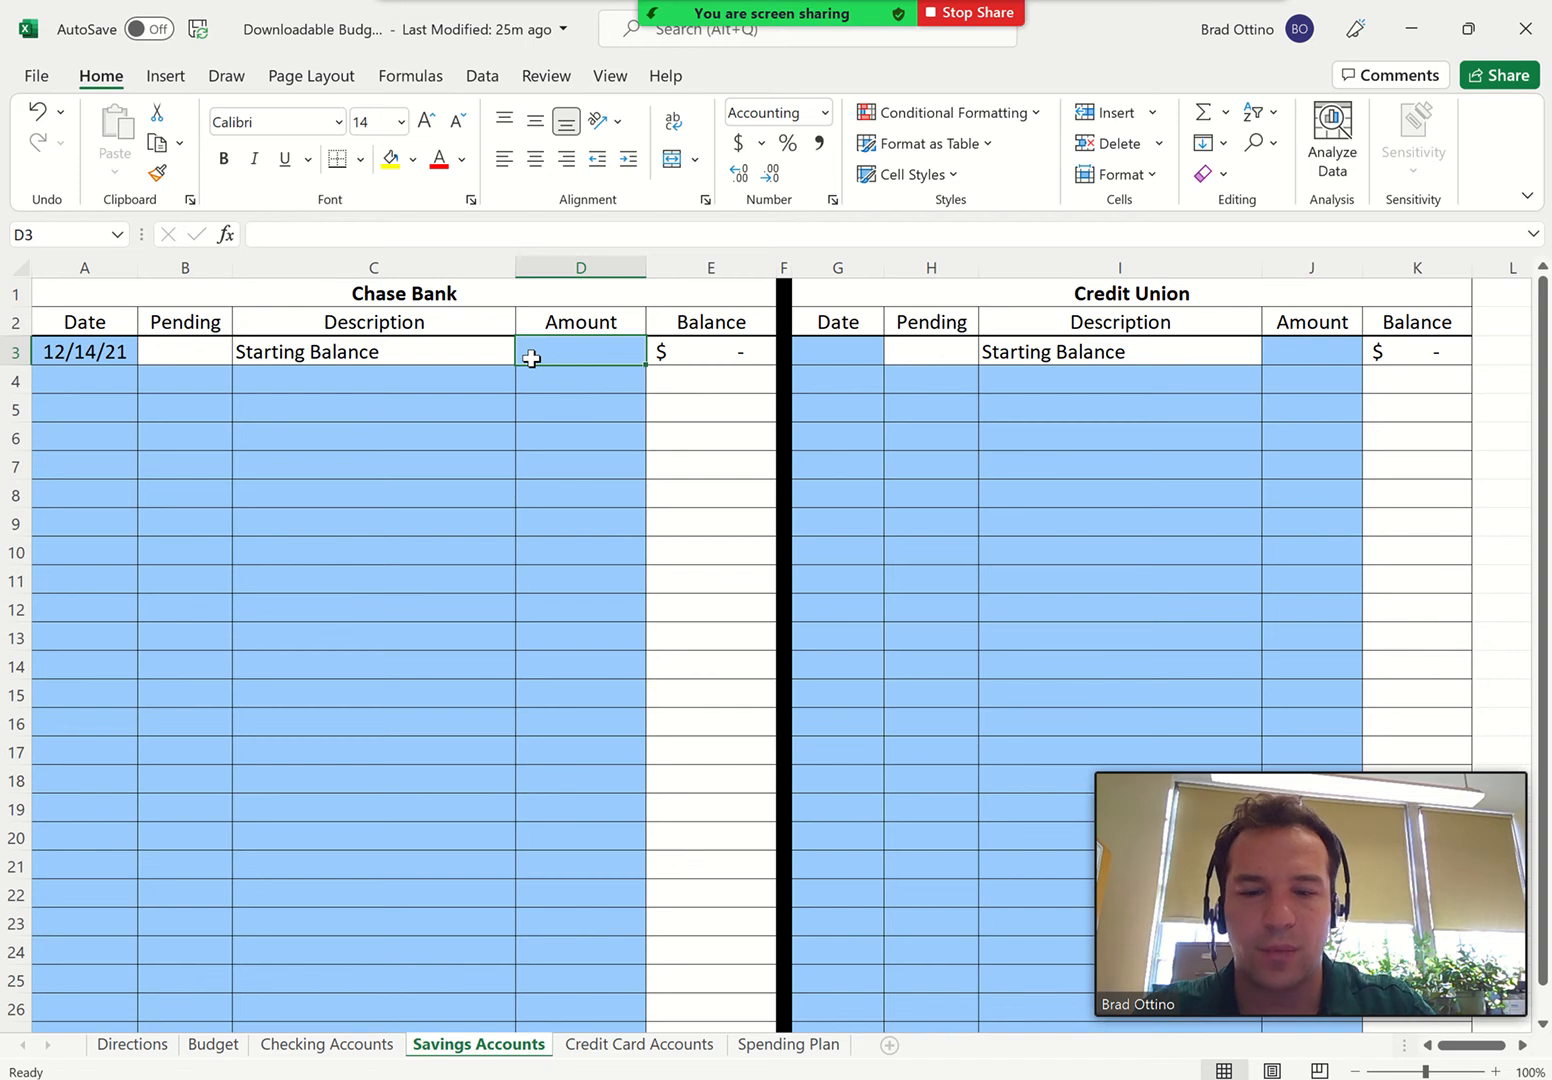
{"action": "type", "text": "5000"}
{"action": "key", "text": "Return"}
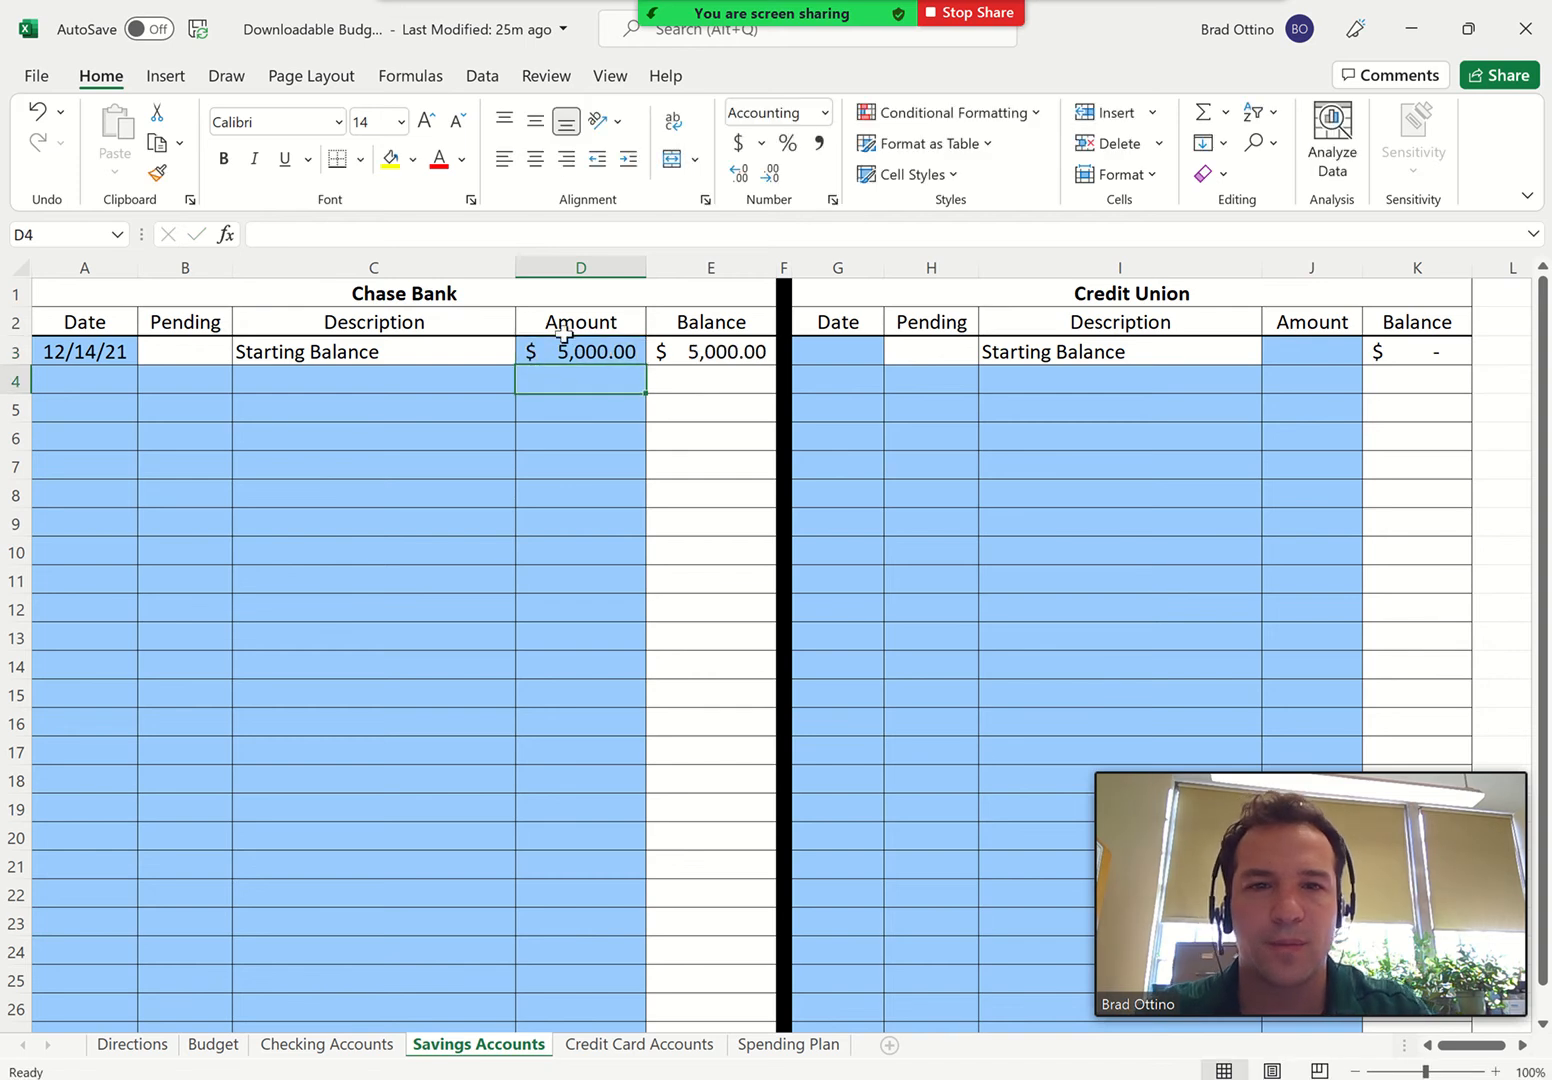
Enter the Credit Union savings account's starting balance with date 12/14 and amount 500
{"action": "left_click", "coordinate": [826, 350]}
{"action": "type", "text": "12/"}
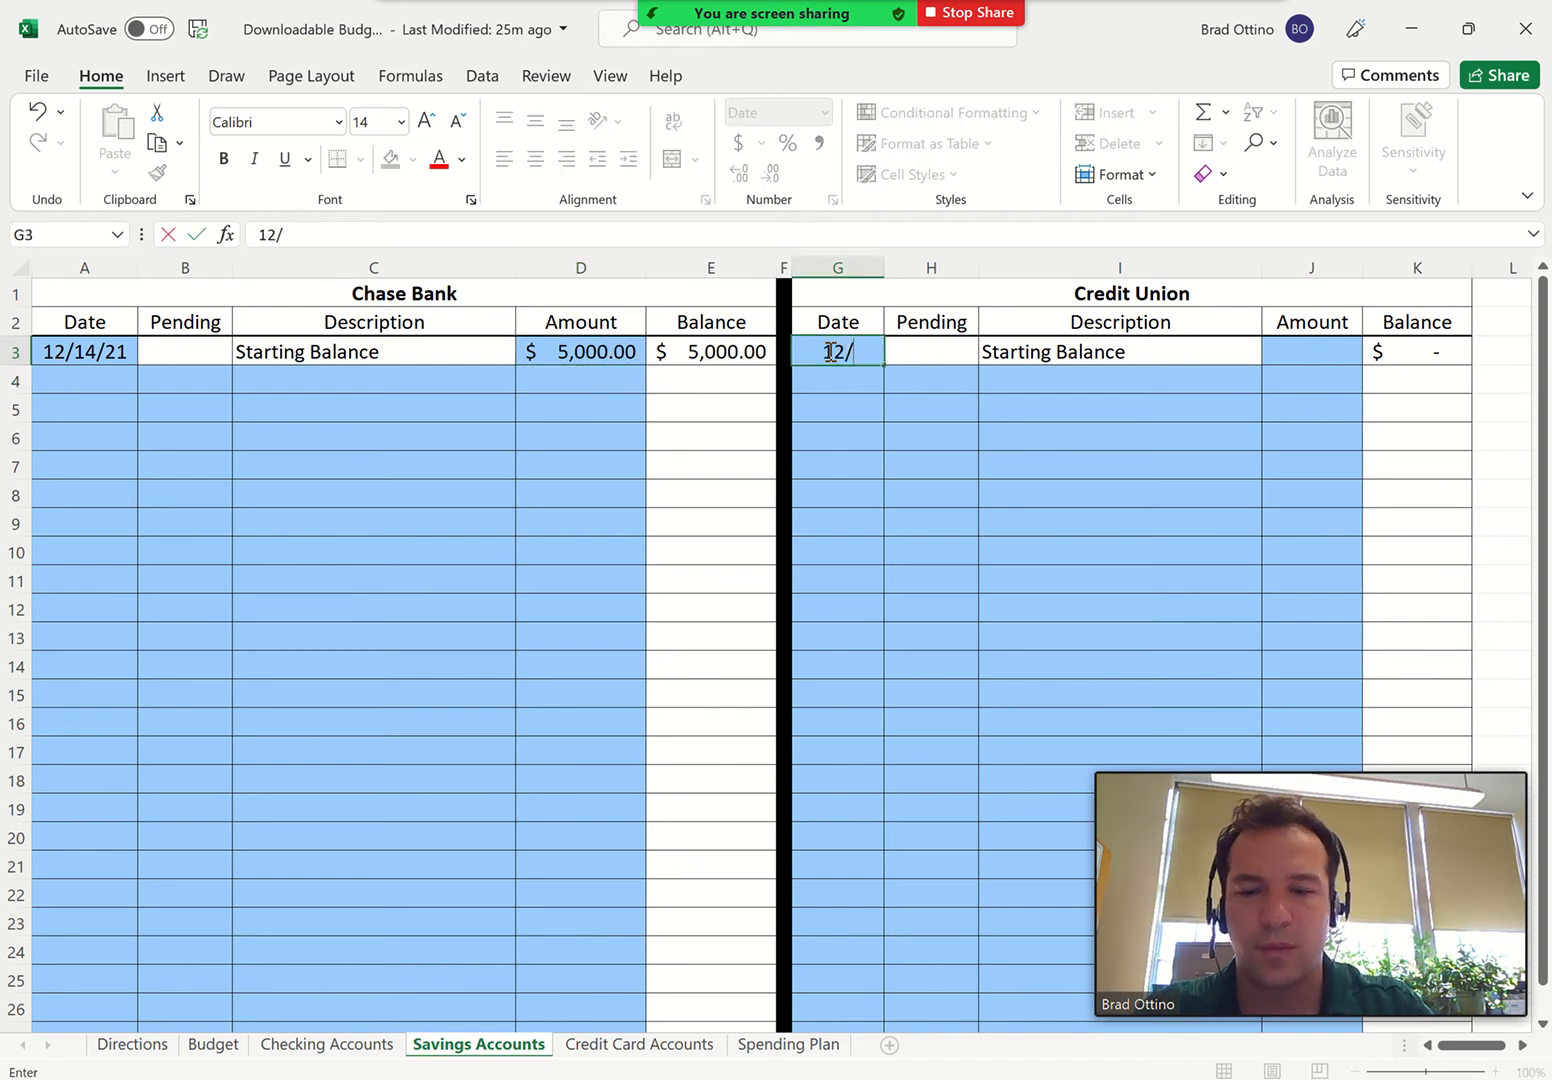
{"action": "type", "text": "14"}
{"action": "left_click", "coordinate": [1307, 358]}
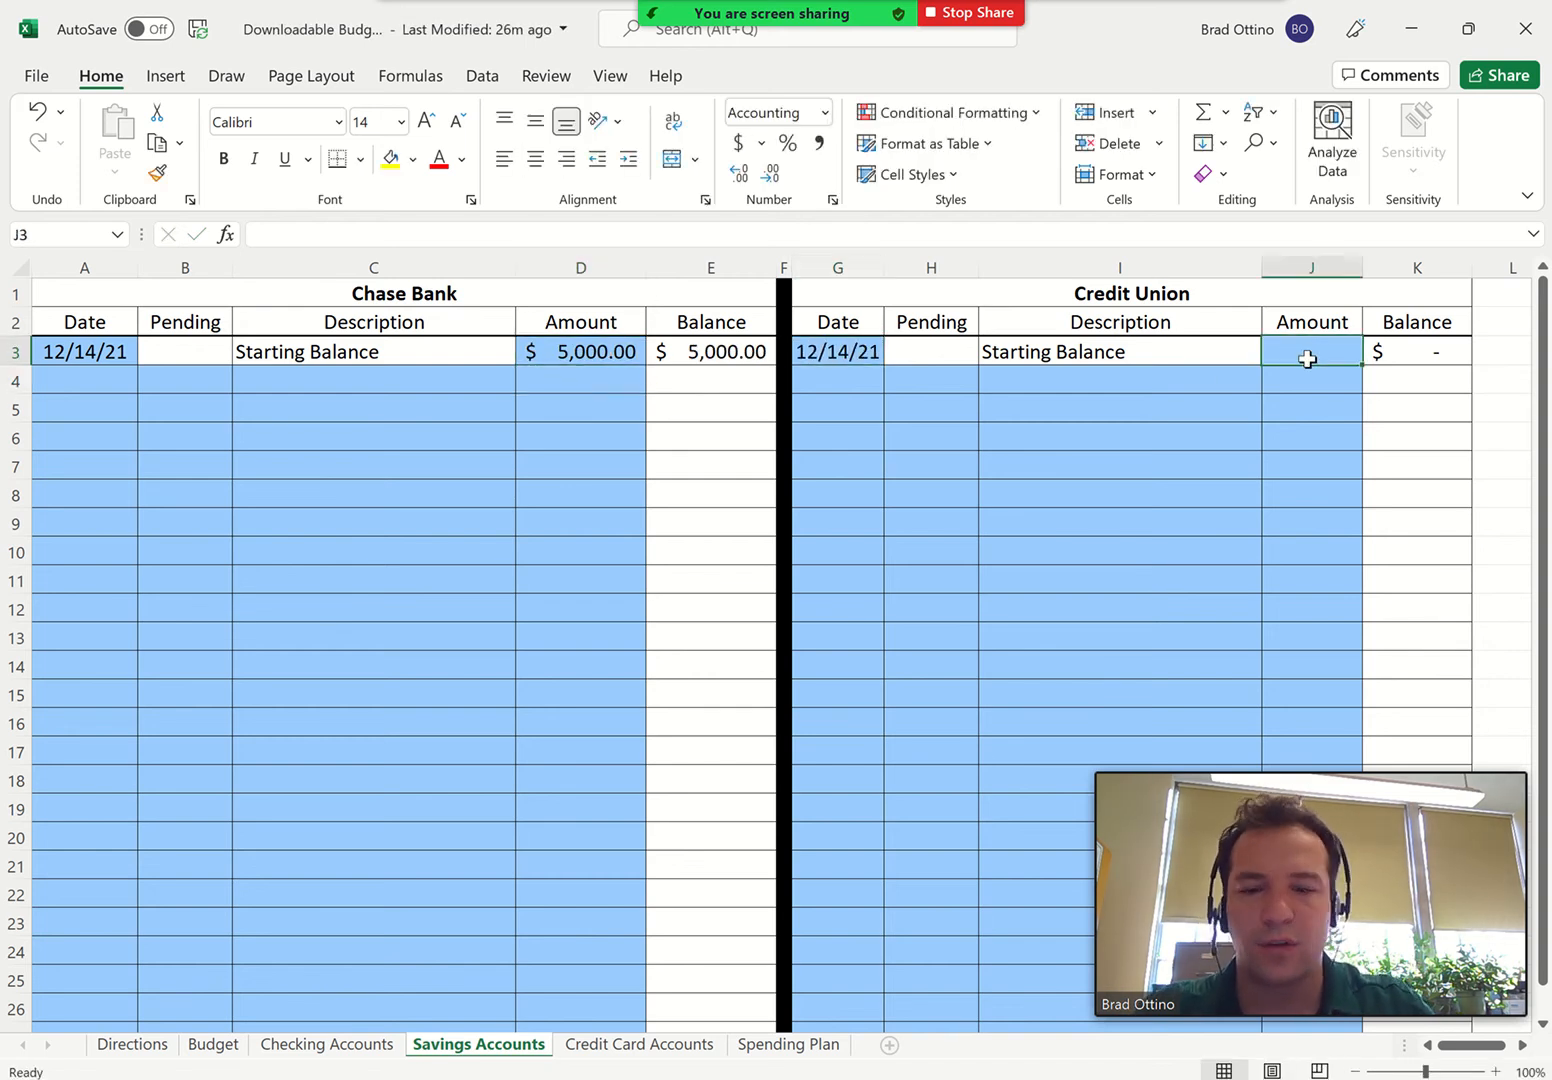
{"action": "type", "text": "5000"}
{"action": "key", "text": "BackSpace"}
{"action": "key", "text": "Return"}
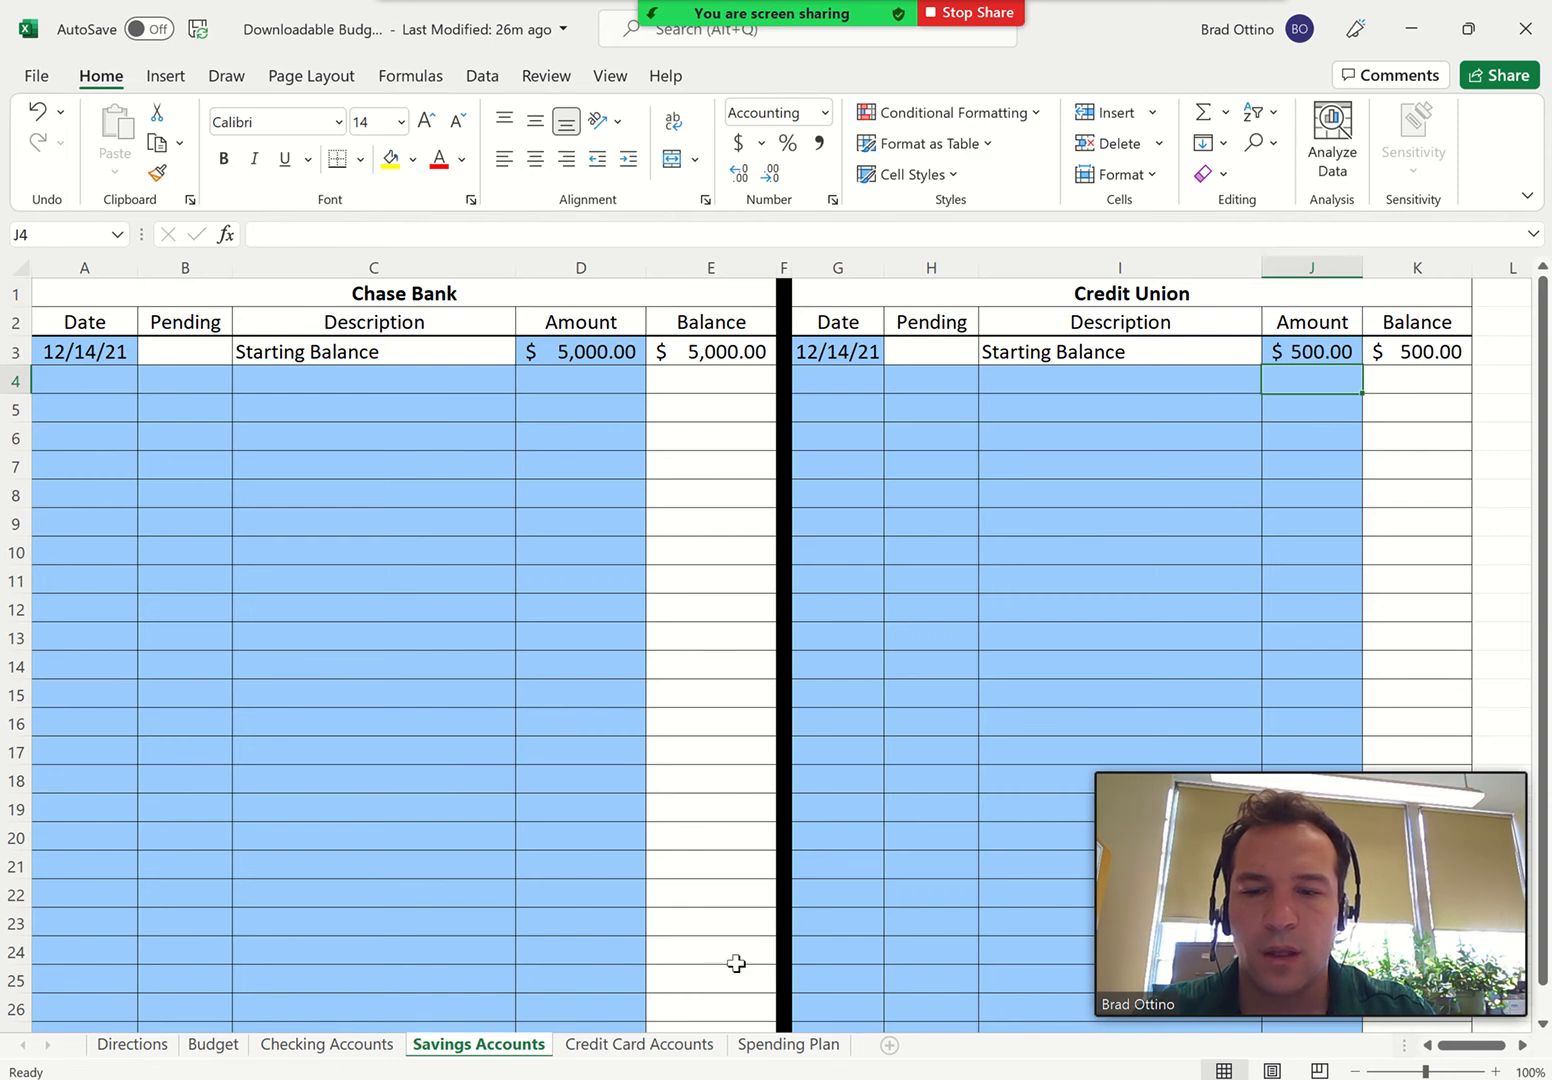
On the Credit Card Accounts sheet, enter the American Express starting balance with date 12/14 and amount -500
{"action": "left_click", "coordinate": [636, 1046]}
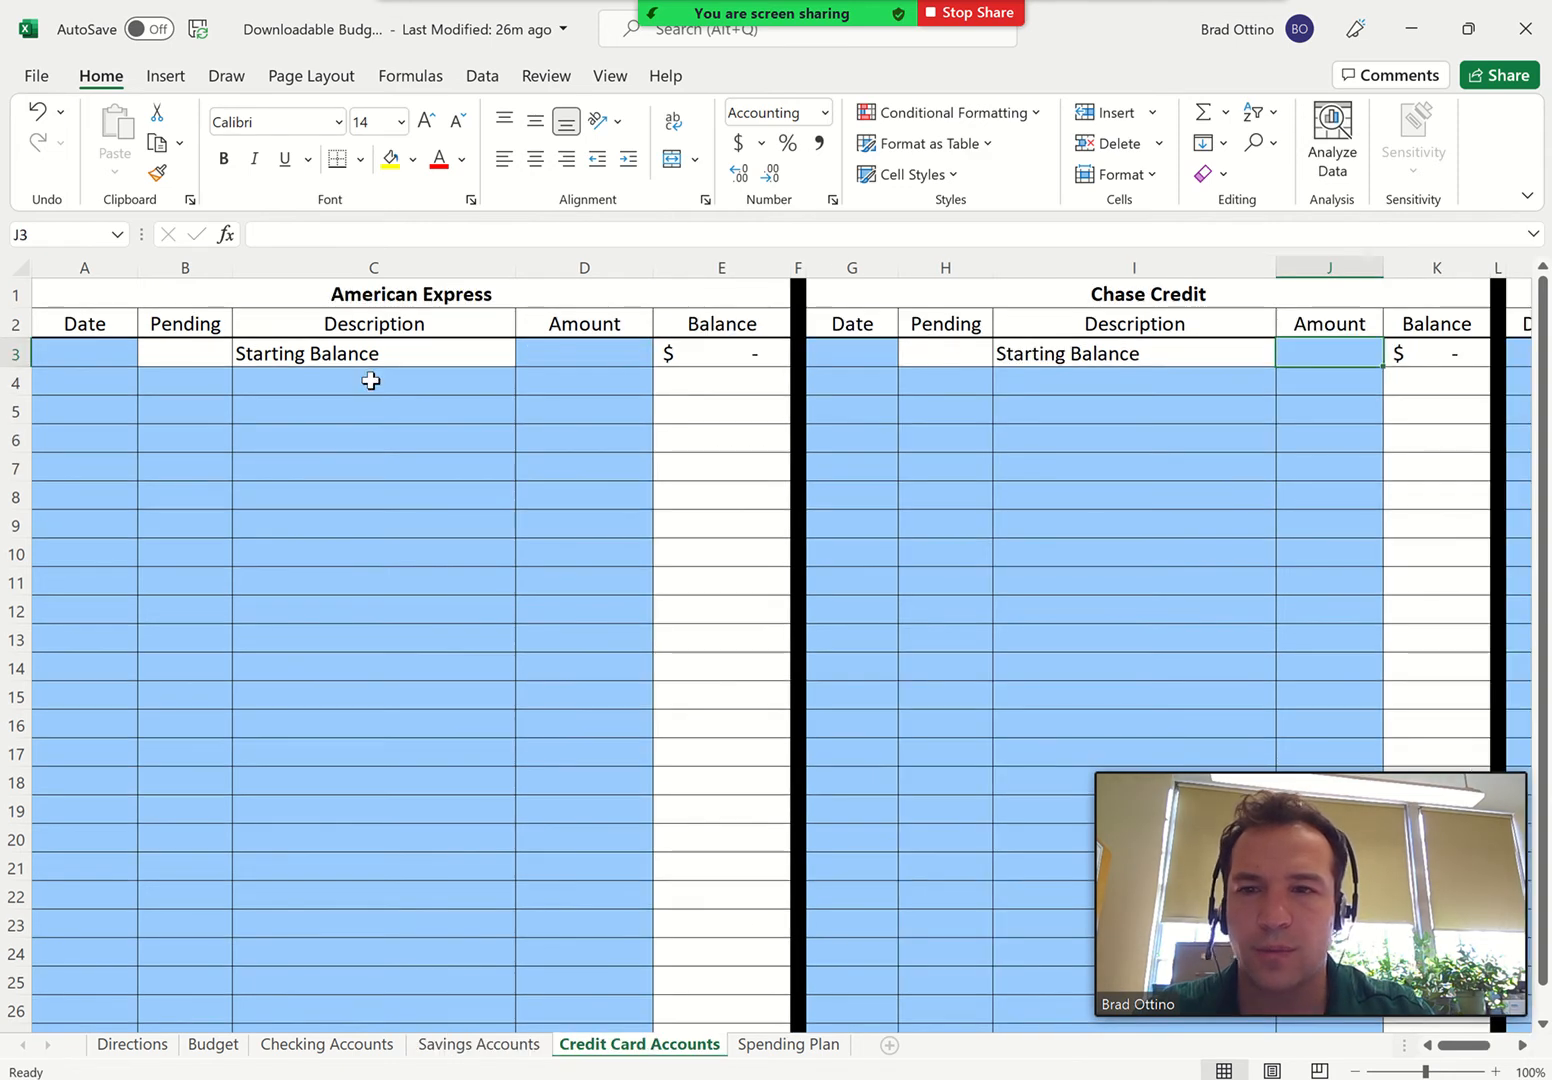
{"action": "left_click", "coordinate": [88, 348]}
{"action": "type", "text": "12/14"}
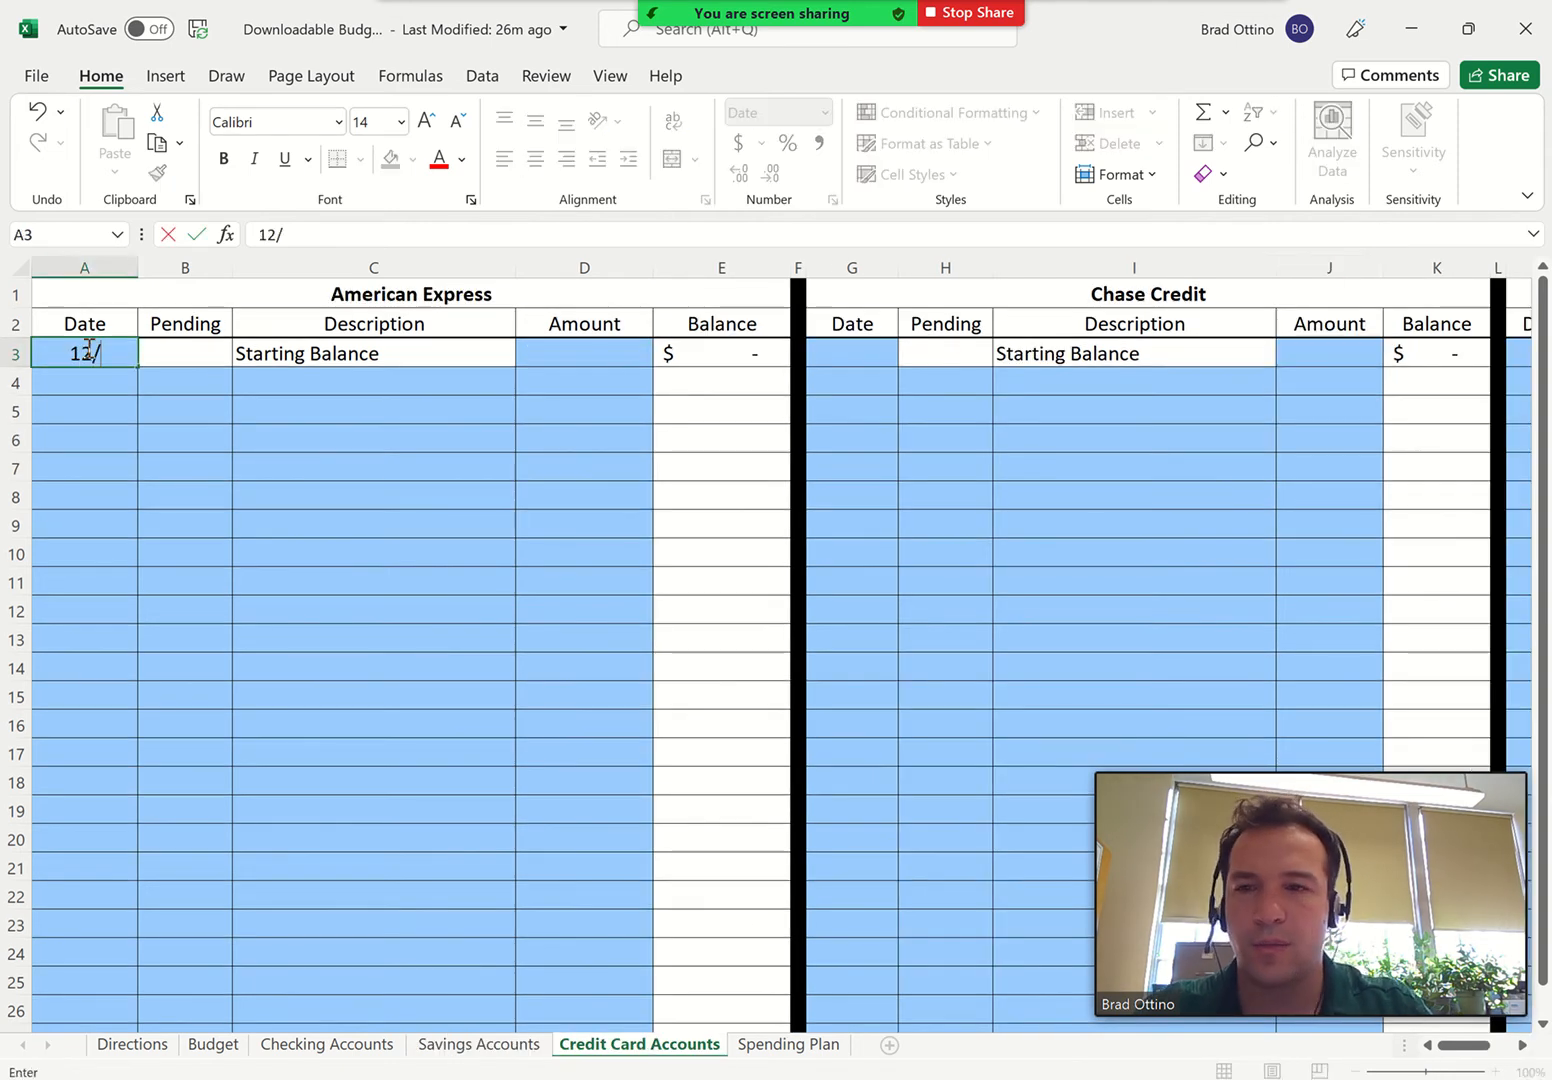
{"action": "left_click", "coordinate": [555, 354]}
{"action": "type", "text": "-500"}
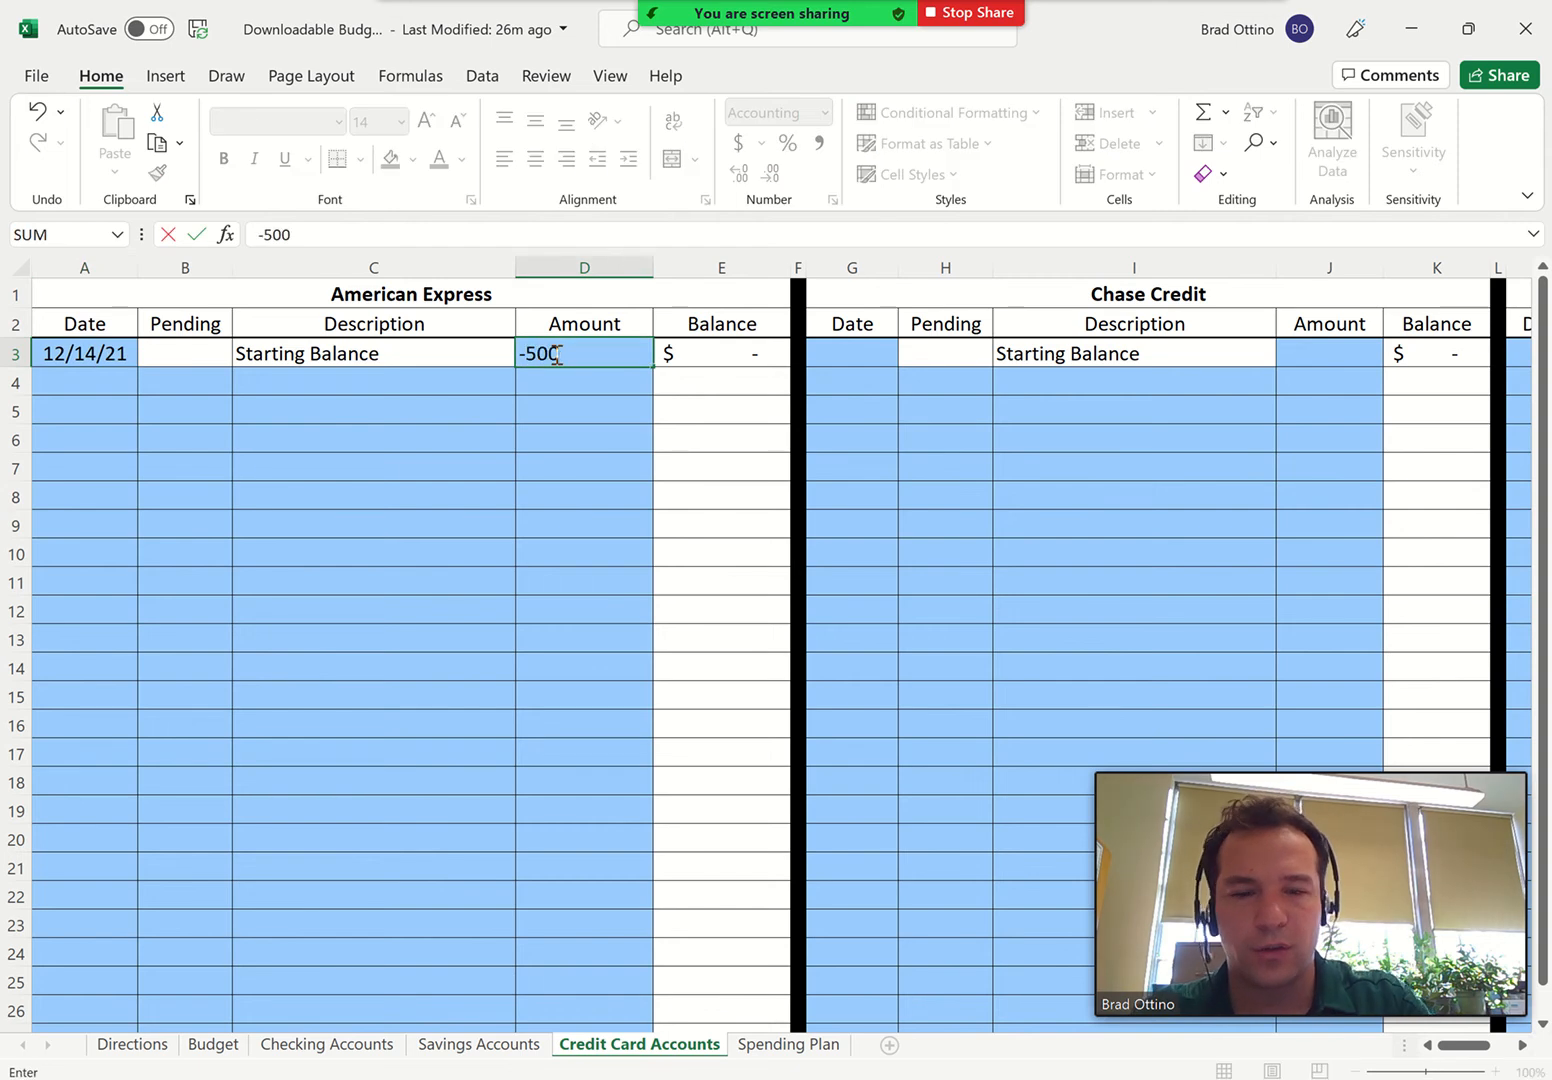
{"action": "key", "text": "Return"}
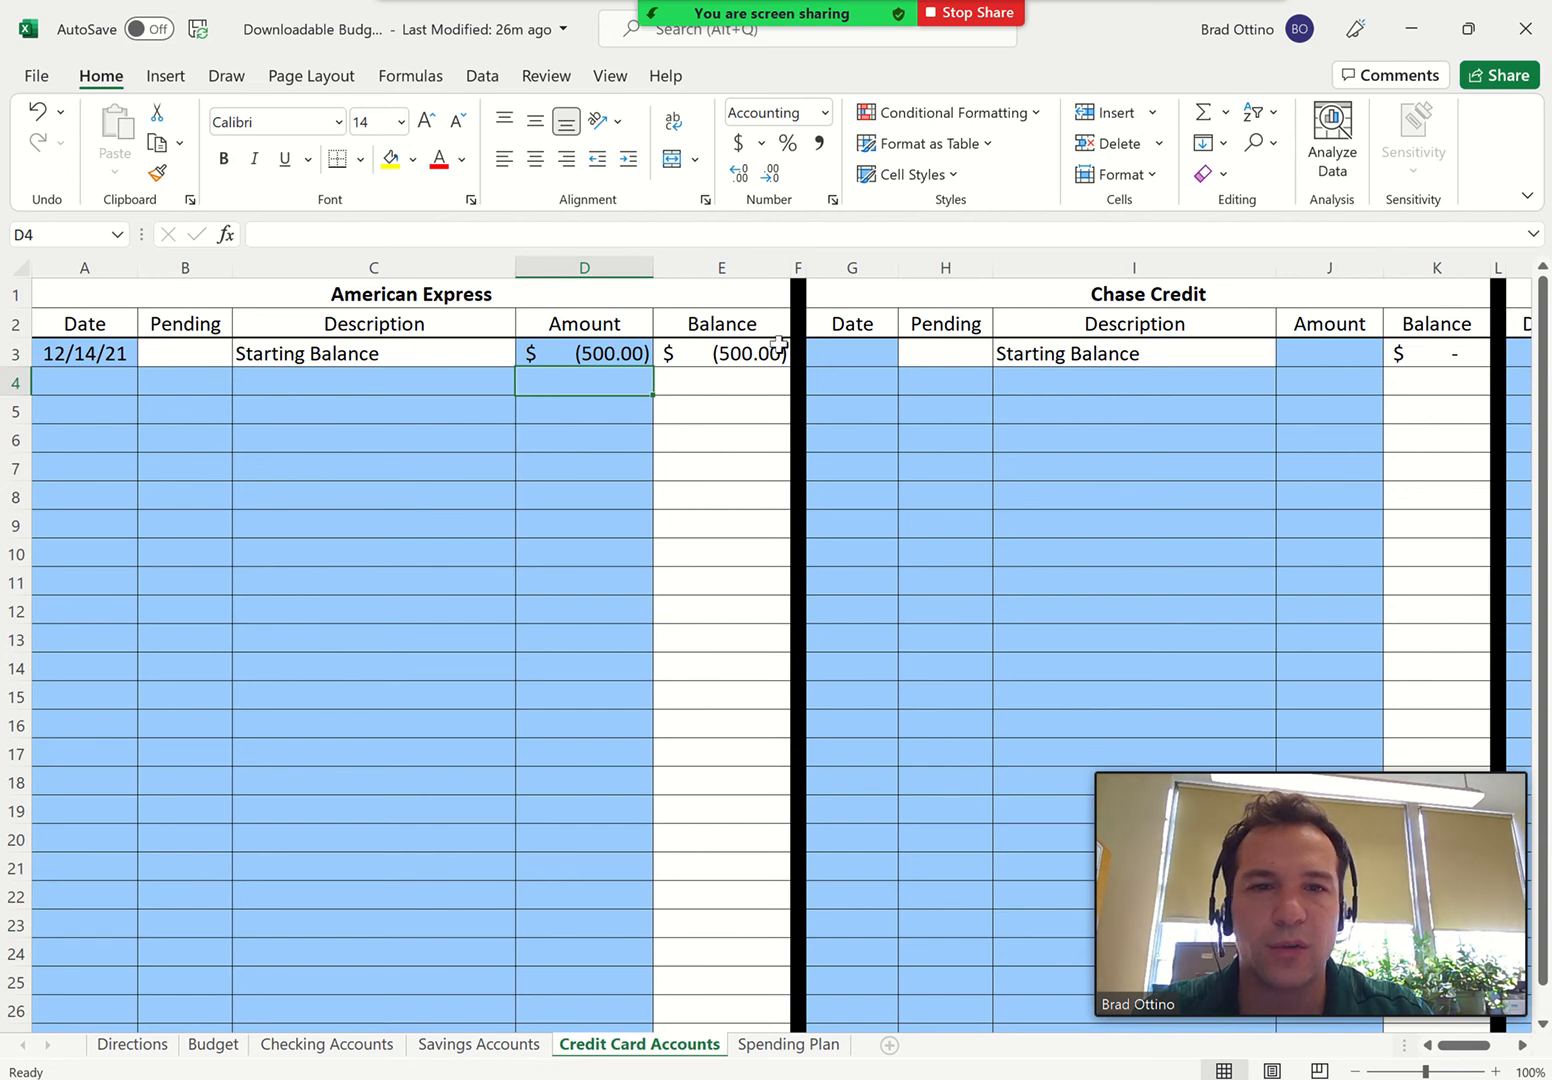
Enter the Chase Credit starting balance with date 12/14 and amount -100
{"action": "left_click", "coordinate": [857, 352]}
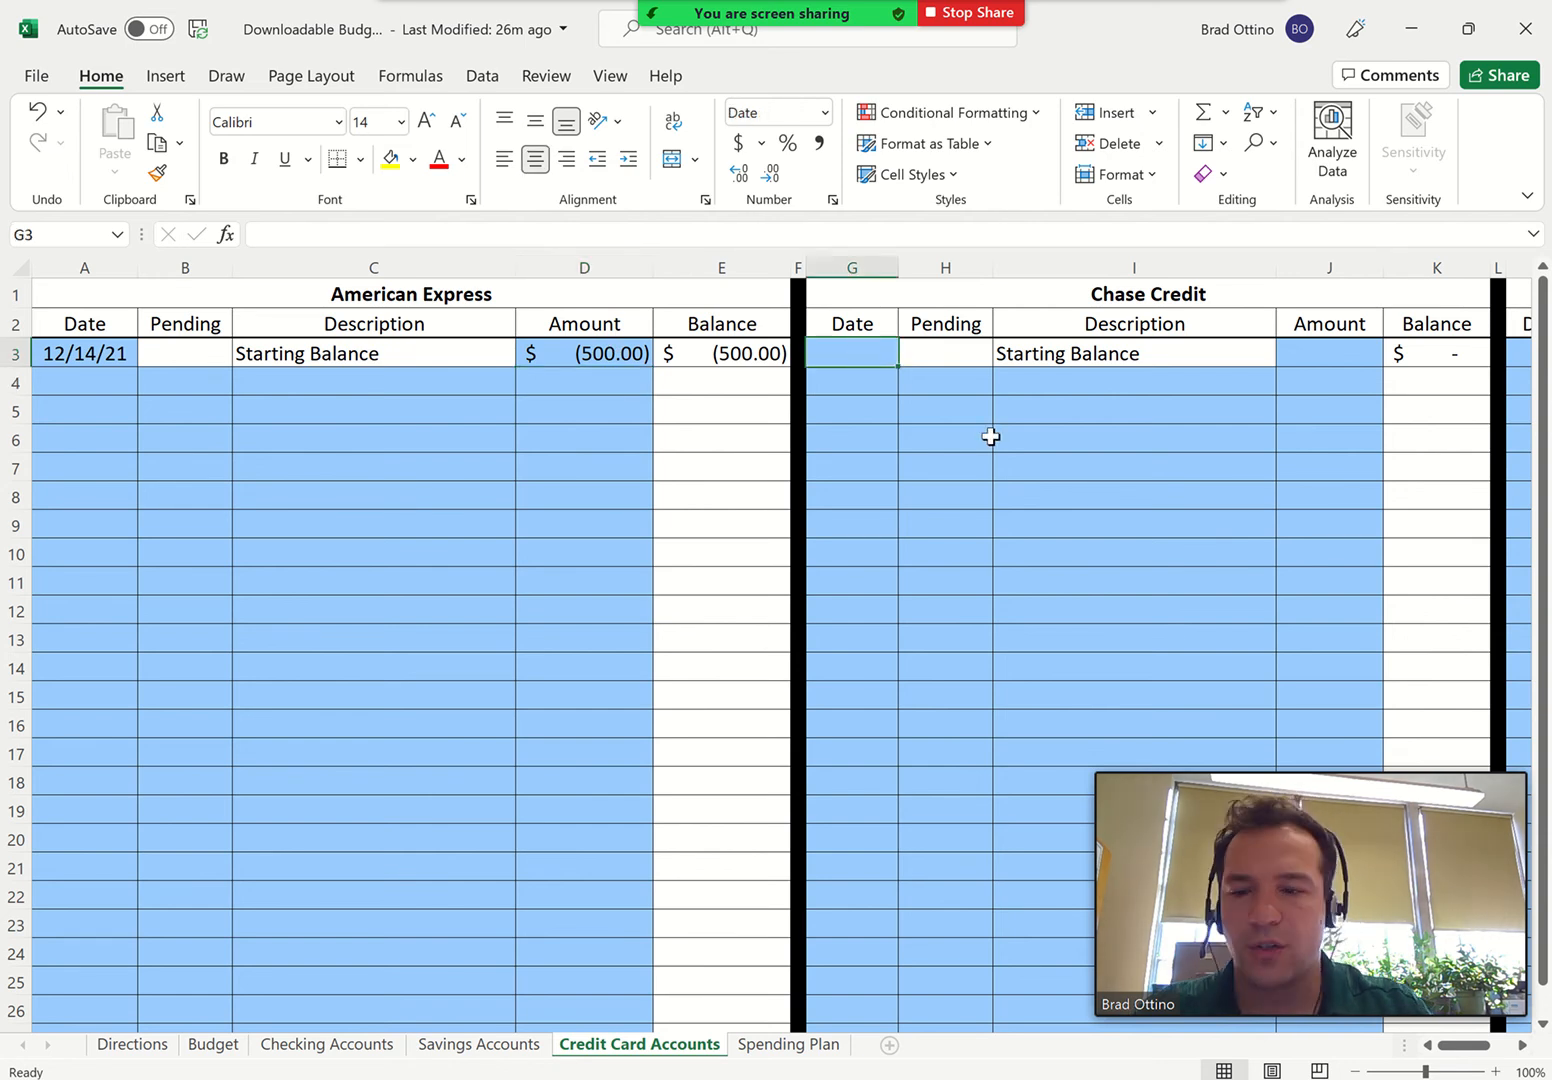
{"action": "type", "text": "12/14"}
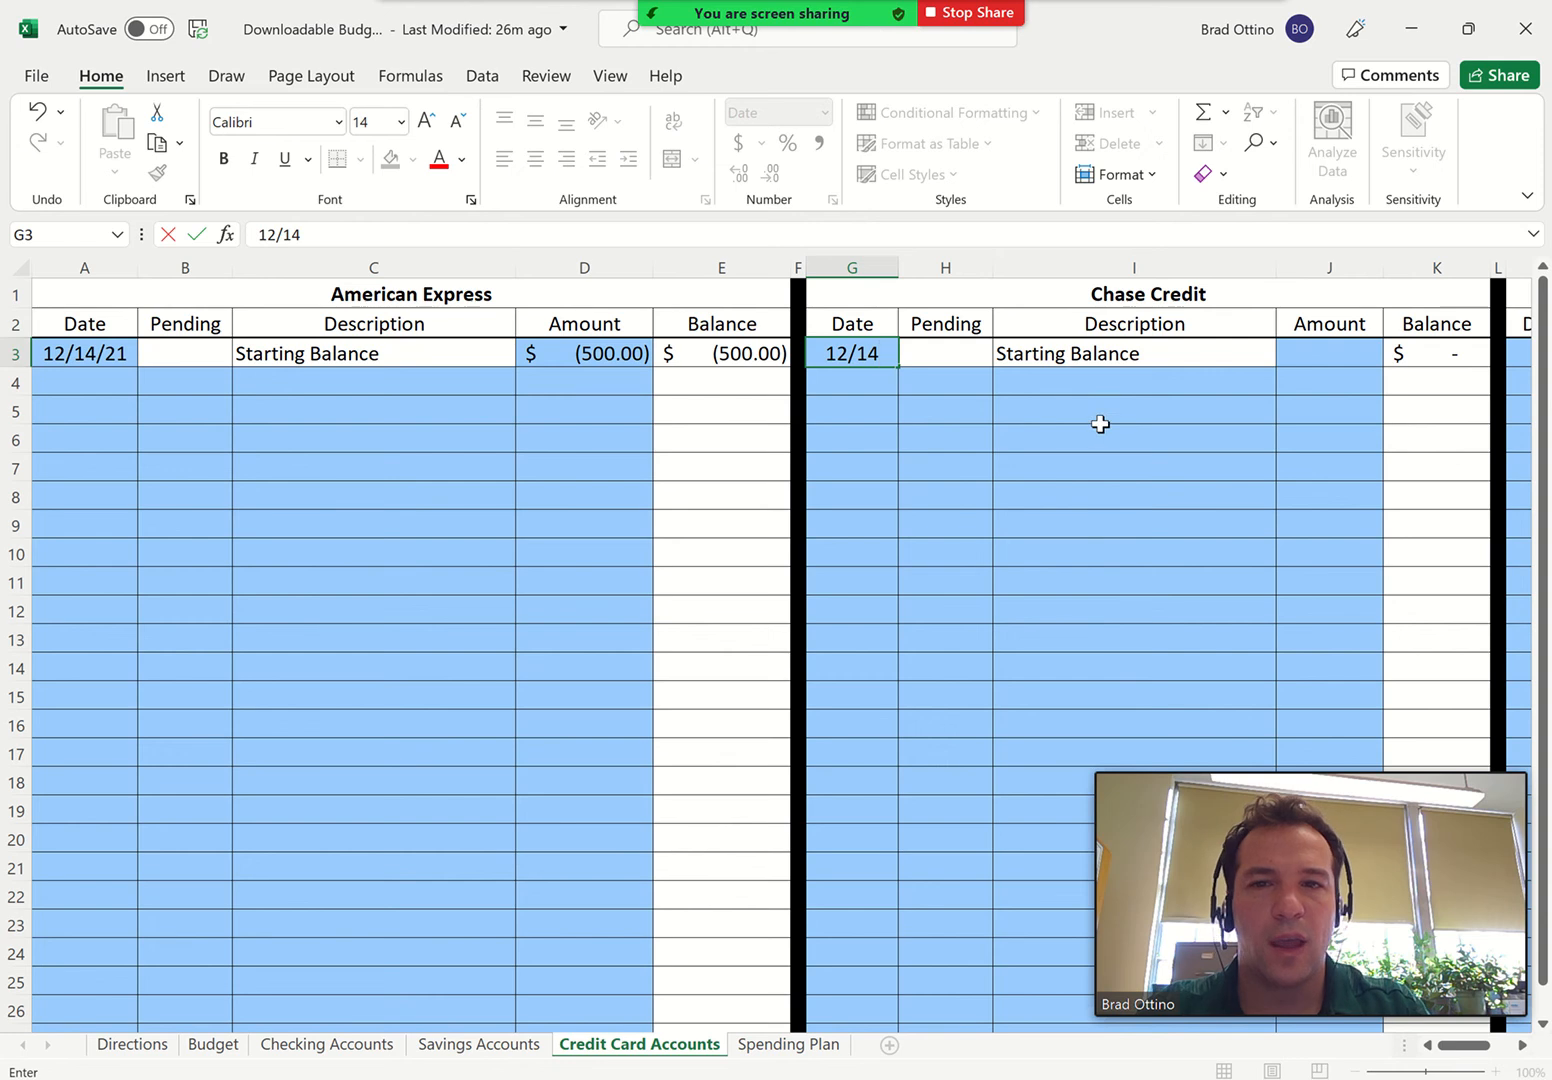
{"action": "left_click", "coordinate": [1282, 356]}
{"action": "type", "text": "-1"}
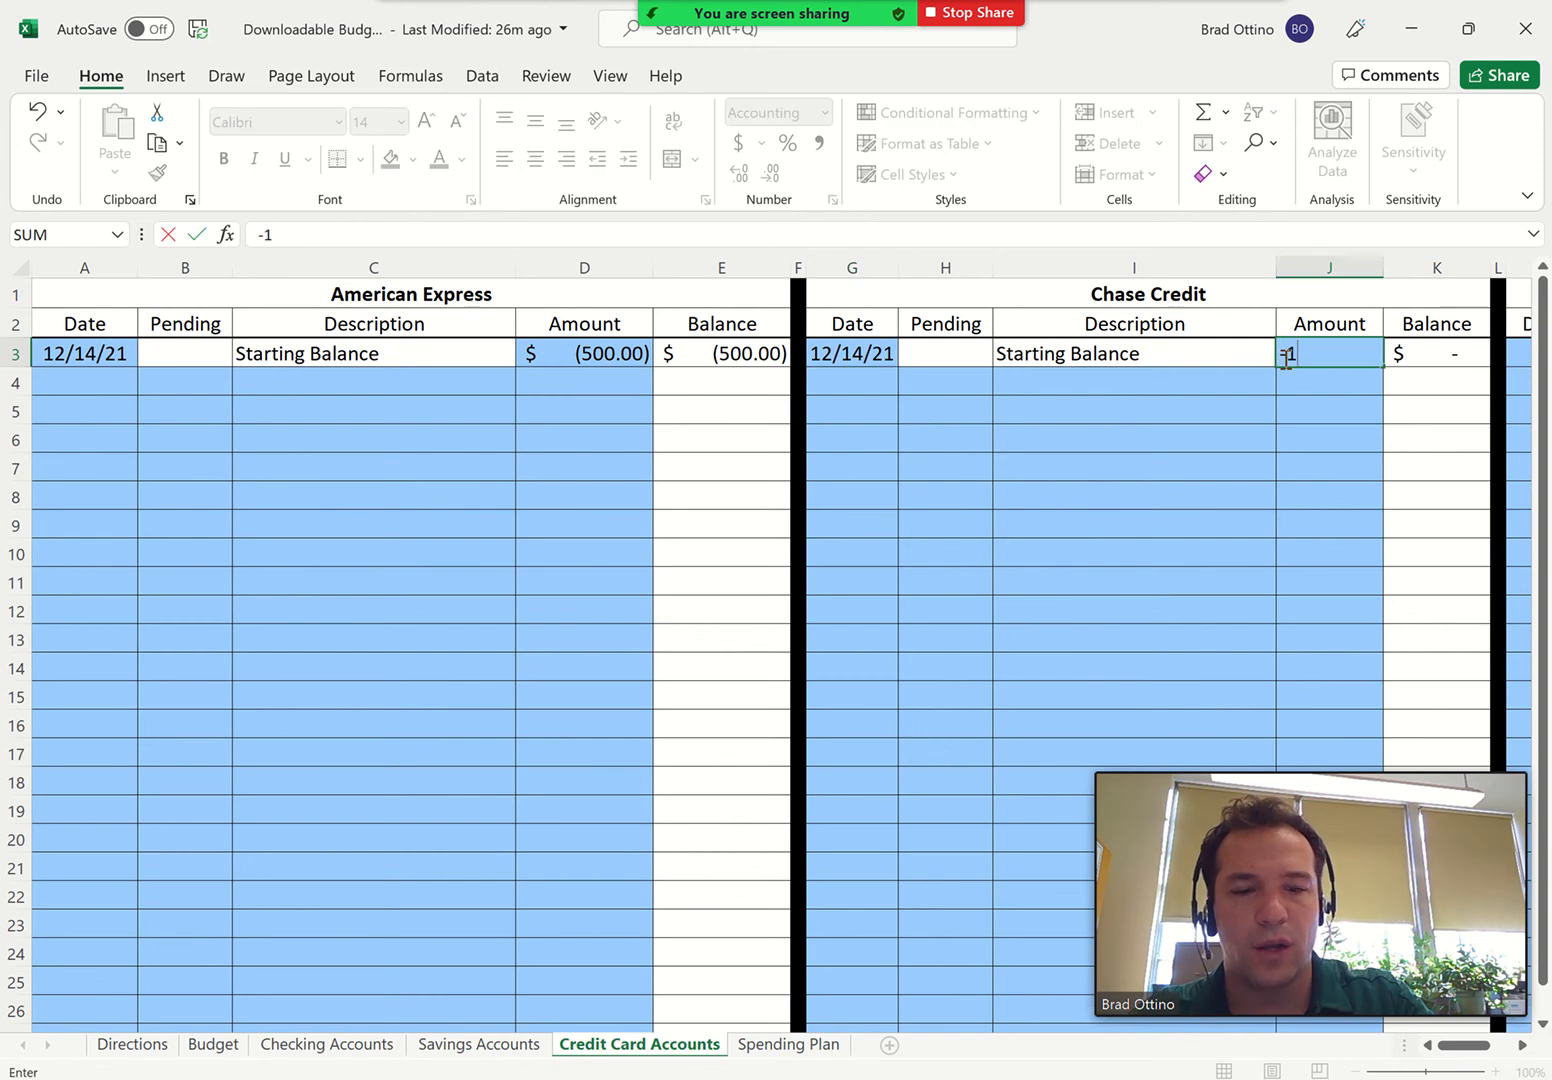
{"action": "type", "text": "00"}
{"action": "key", "text": "Return"}
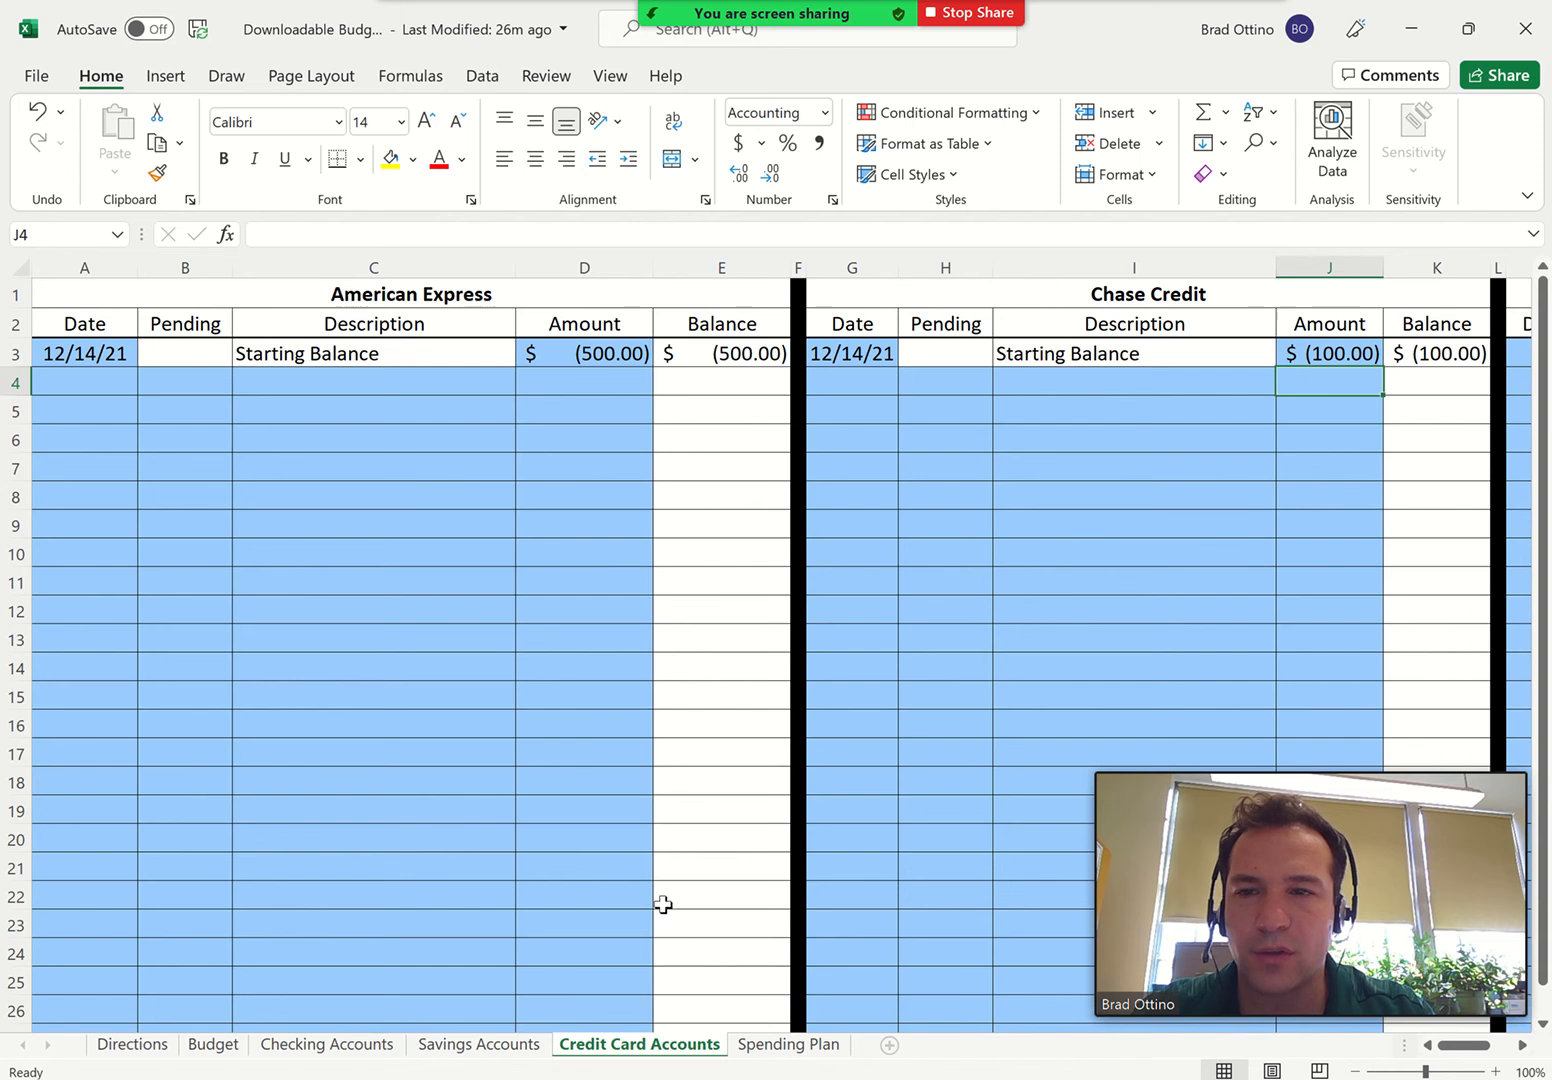
On the Spending Plan sheet, set the bi-weekly net income to 2500
{"action": "left_click", "coordinate": [768, 1046]}
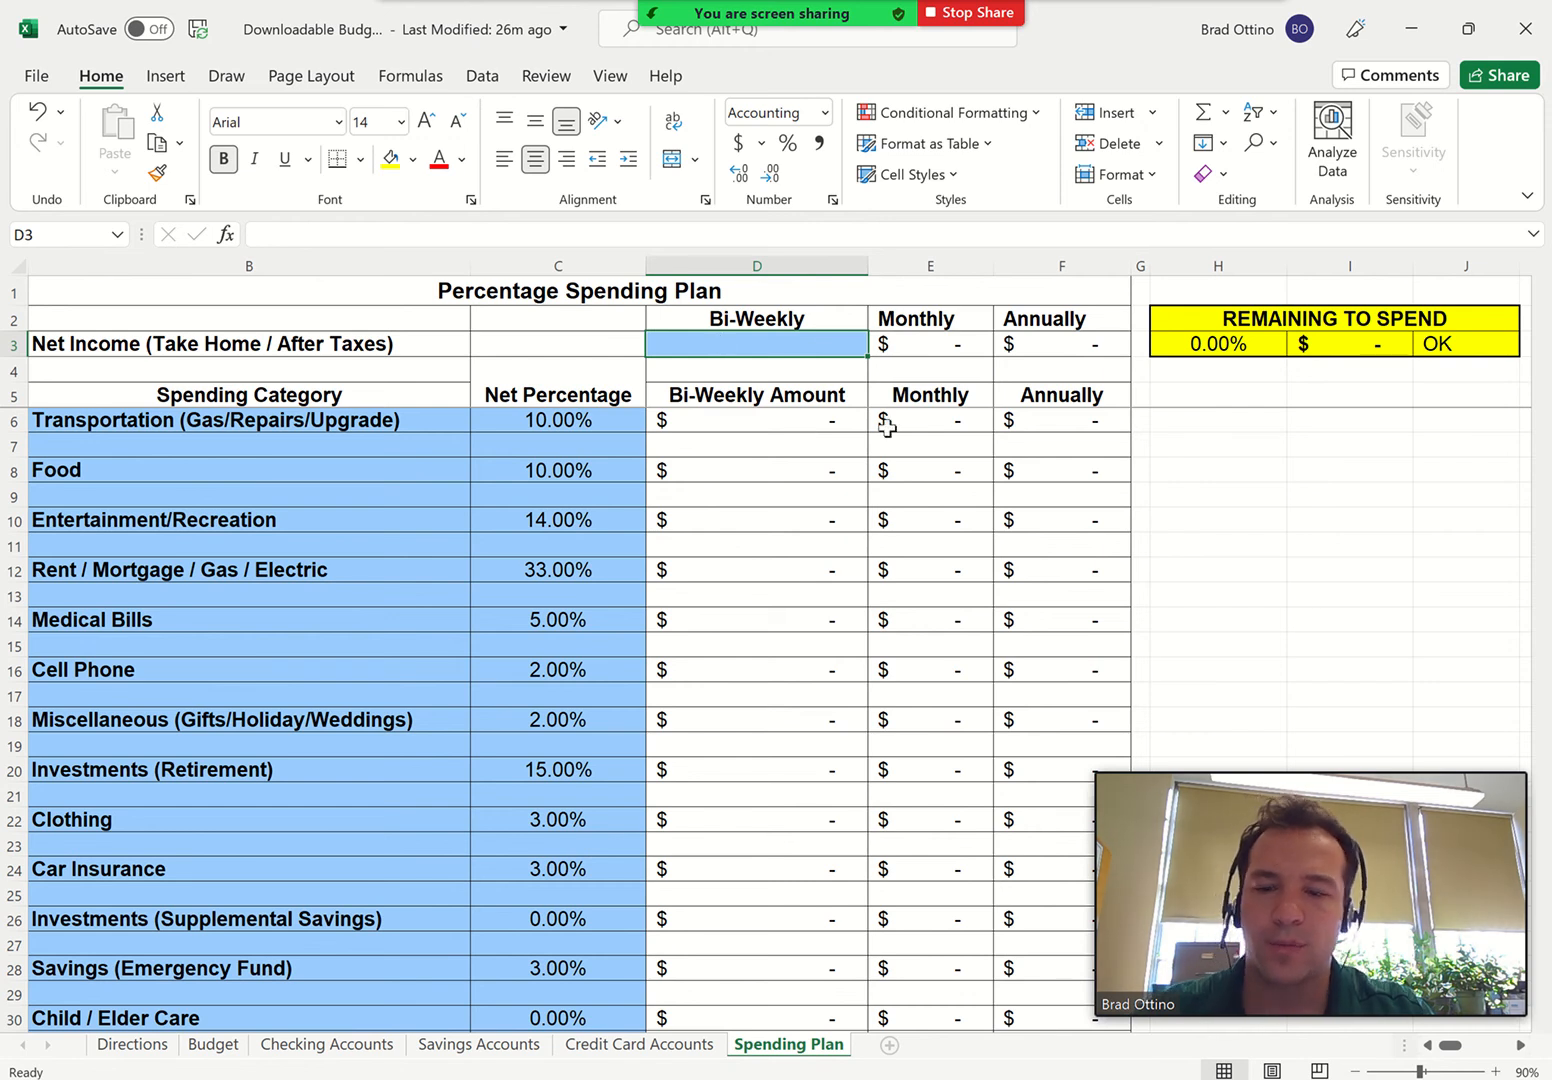
{"action": "type", "text": "2500"}
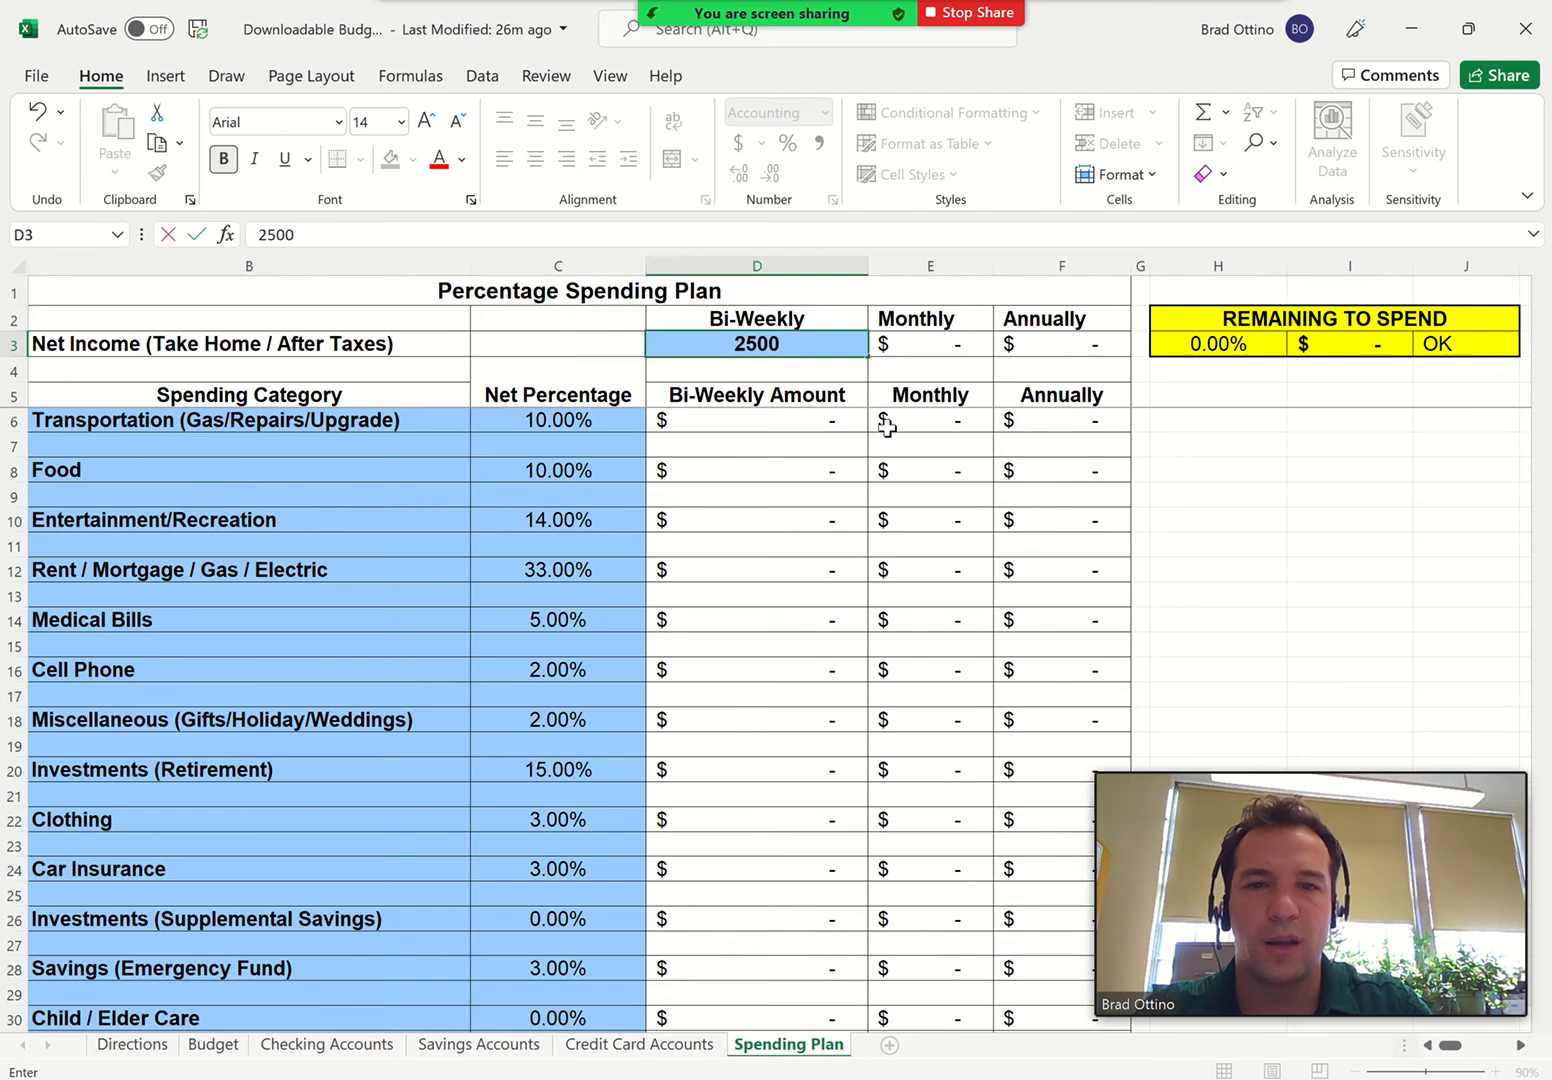
{"action": "key", "text": "Return"}
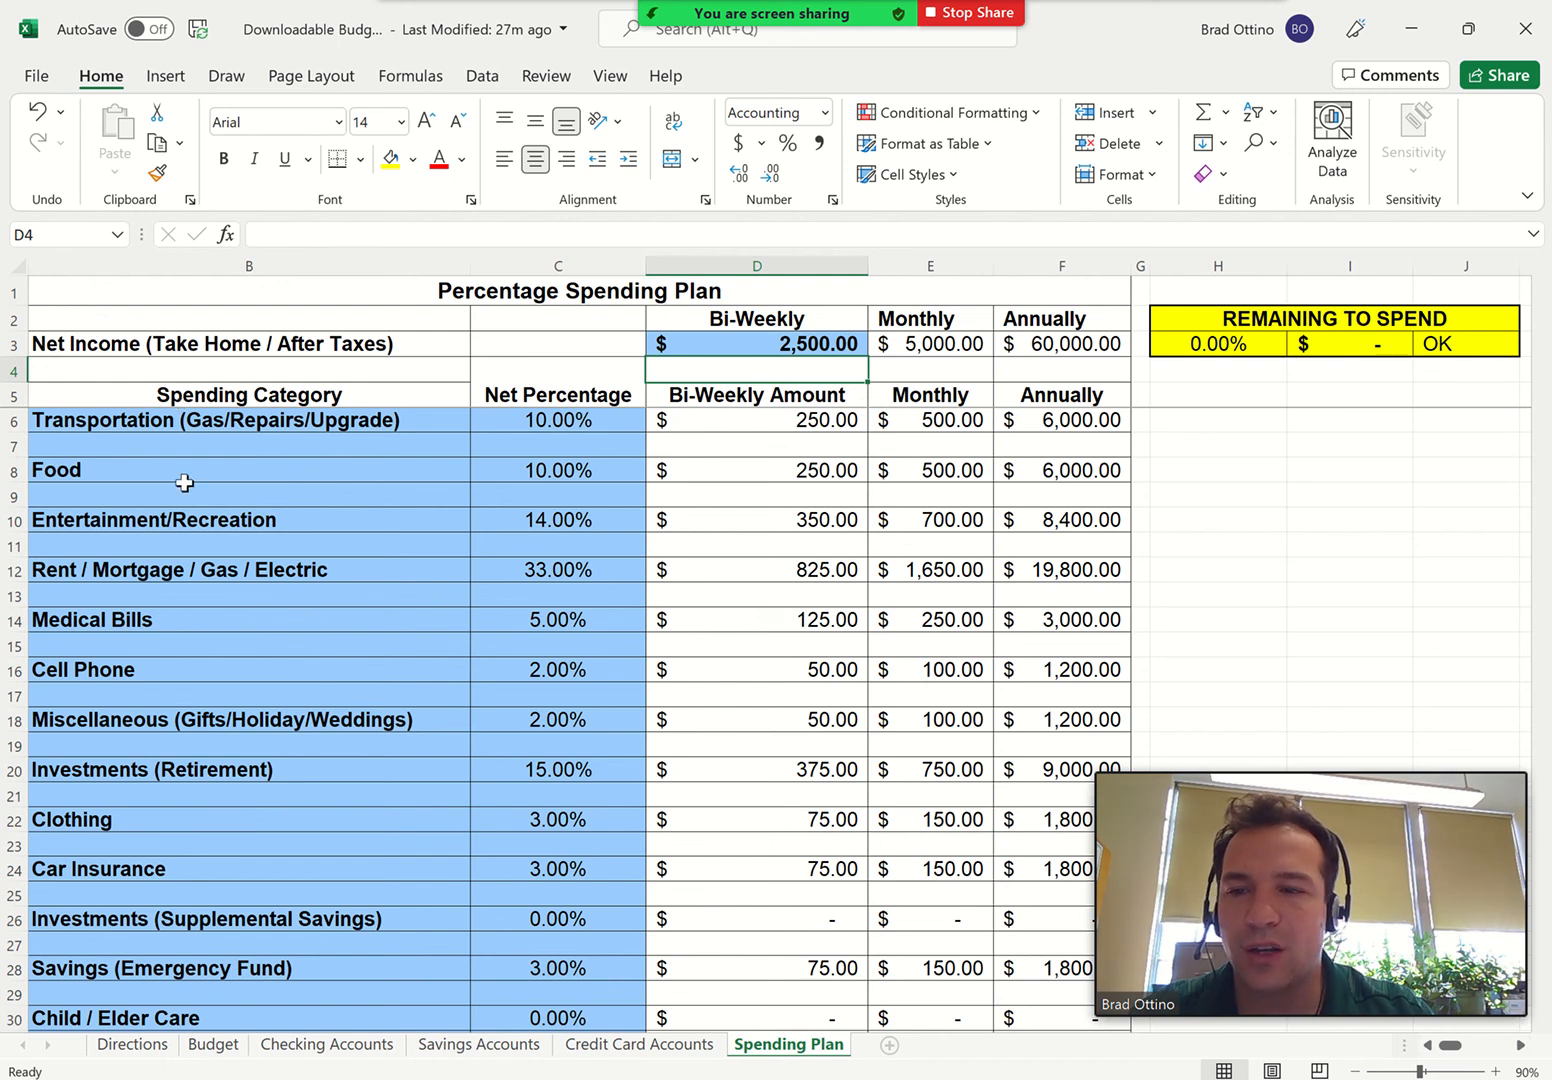
Rename the first blank spending category as Music Needs and set its net percentage to 5%
{"action": "left_click", "coordinate": [166, 618]}
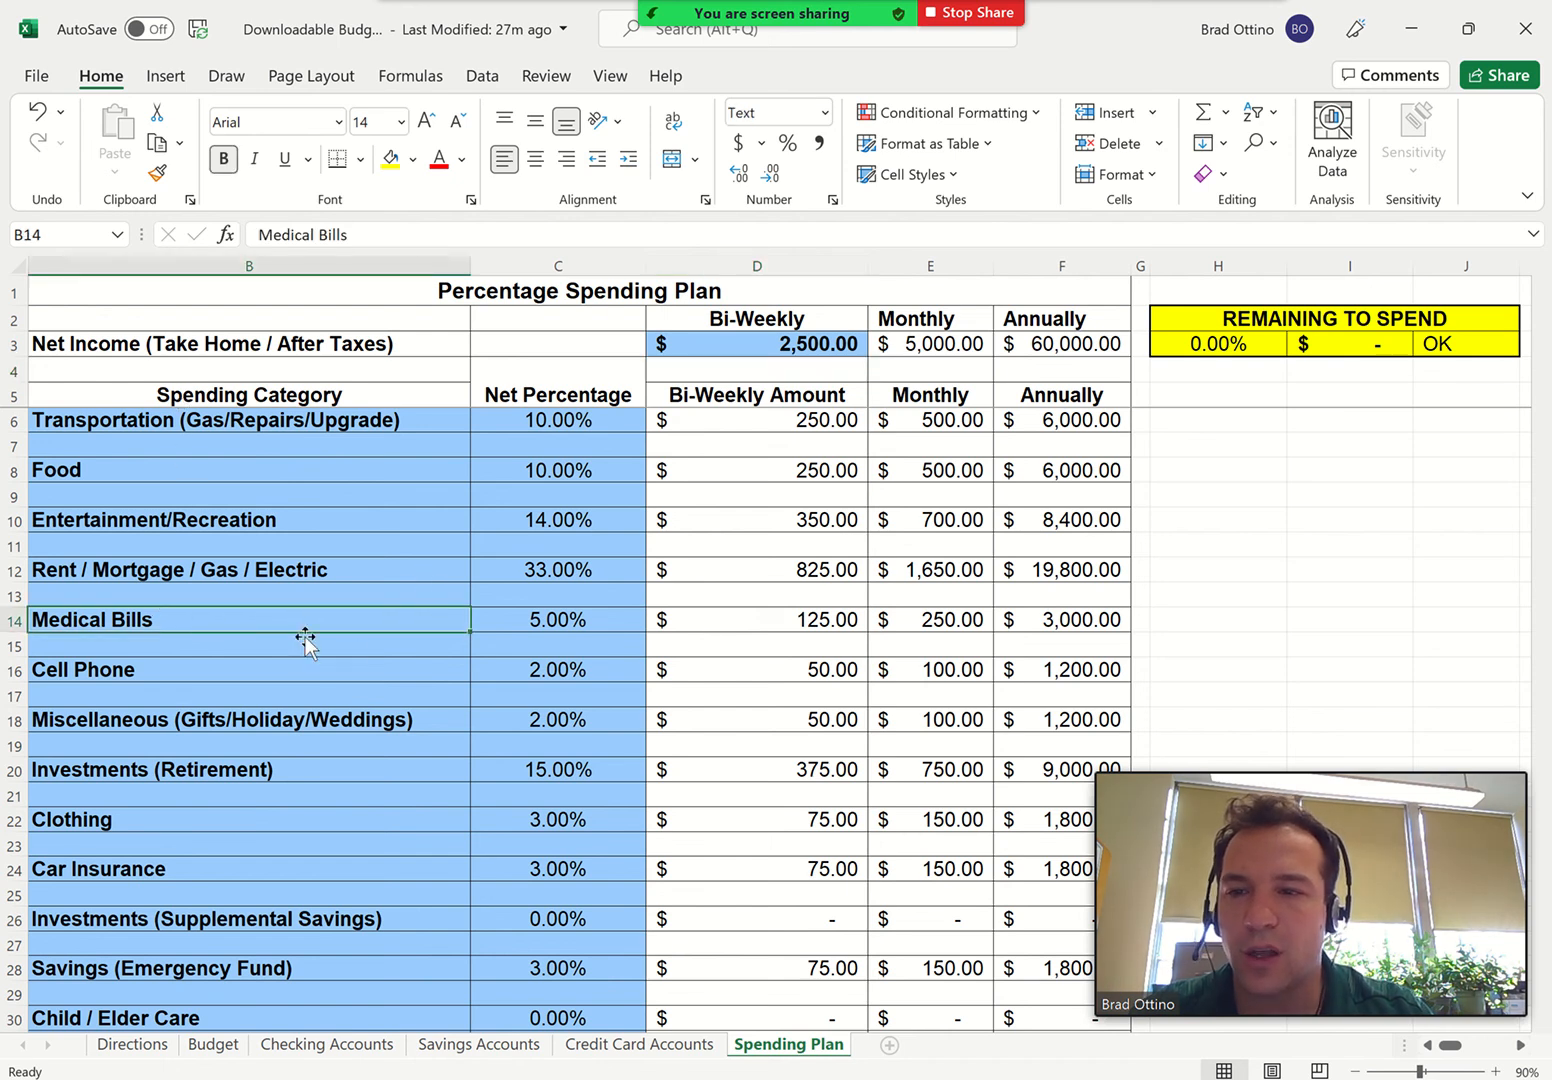
{"action": "scroll", "coordinate": [357, 651], "scroll_direction": "down", "scroll_amount": 2}
{"action": "scroll", "coordinate": [357, 651], "scroll_direction": "down", "scroll_amount": 2}
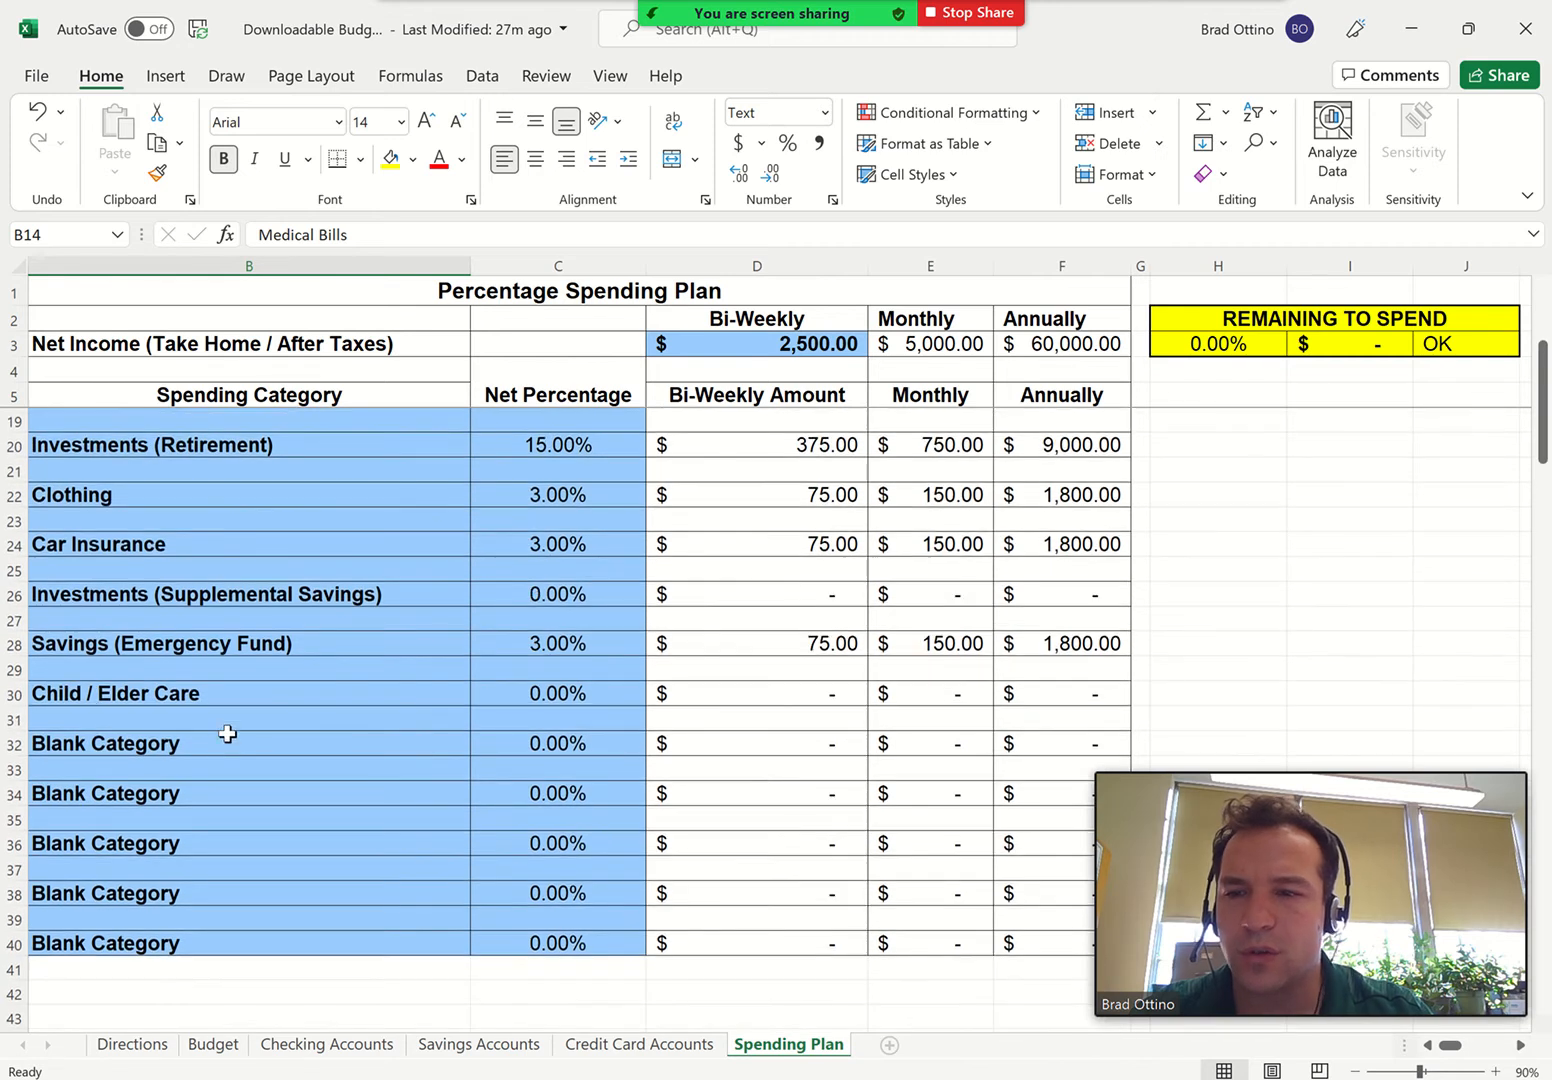
{"action": "left_click", "coordinate": [207, 744]}
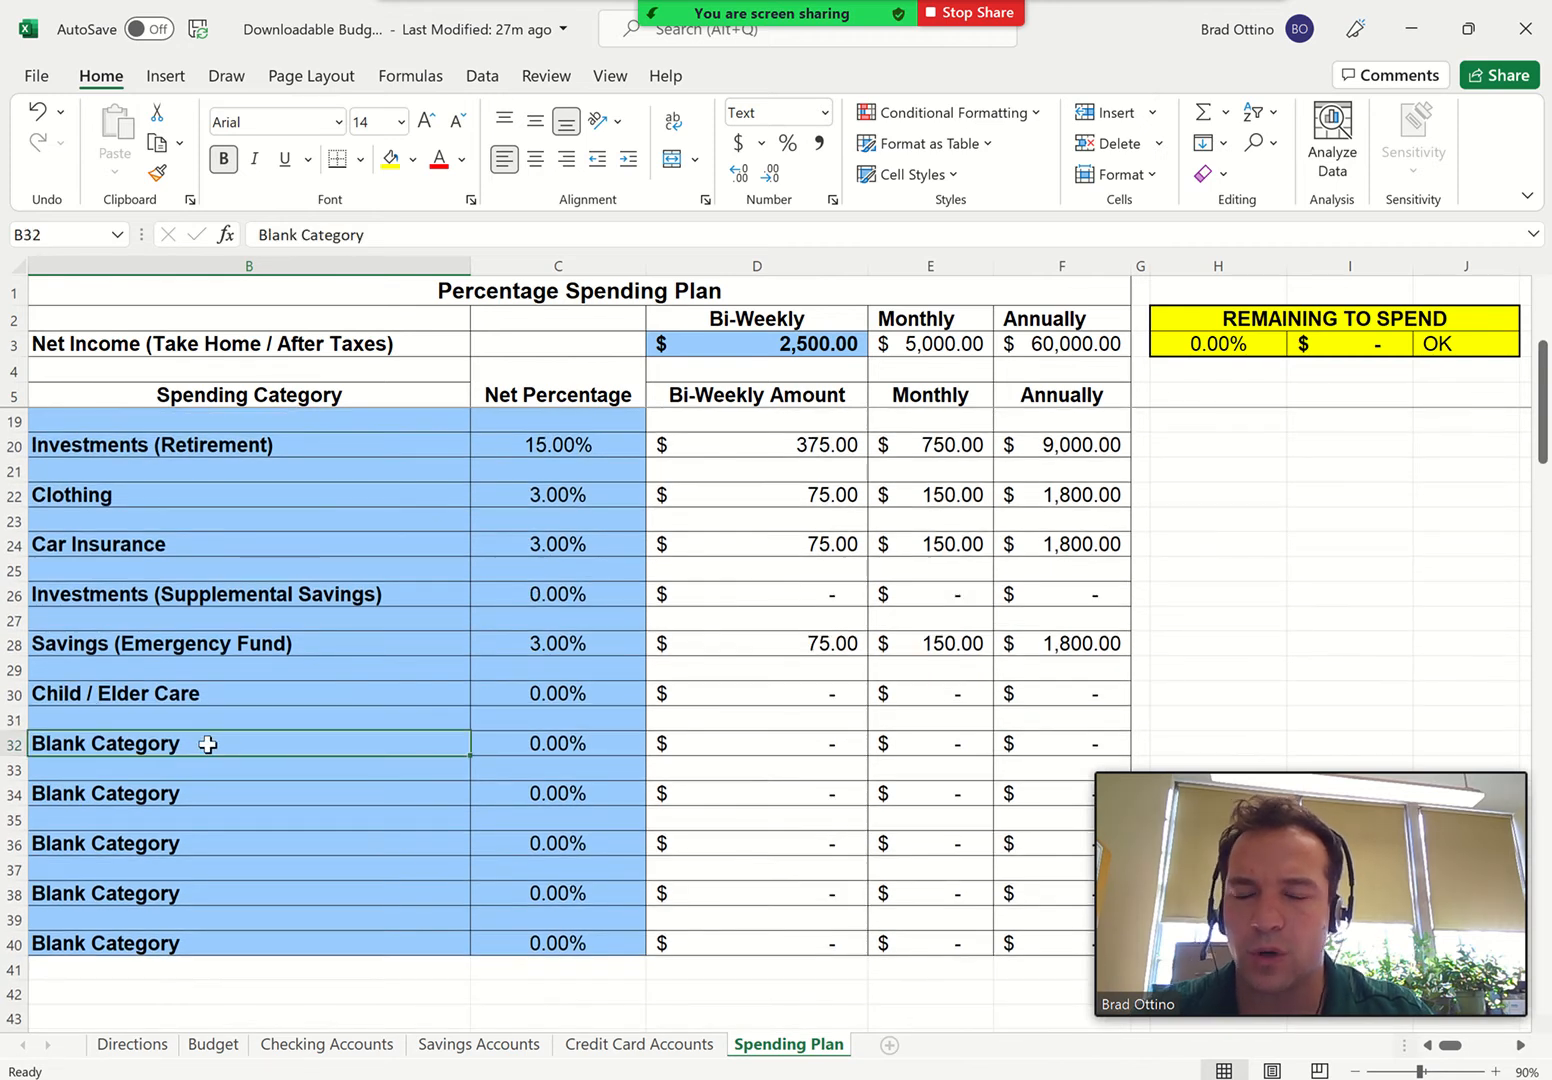
{"action": "type", "text": "Music "}
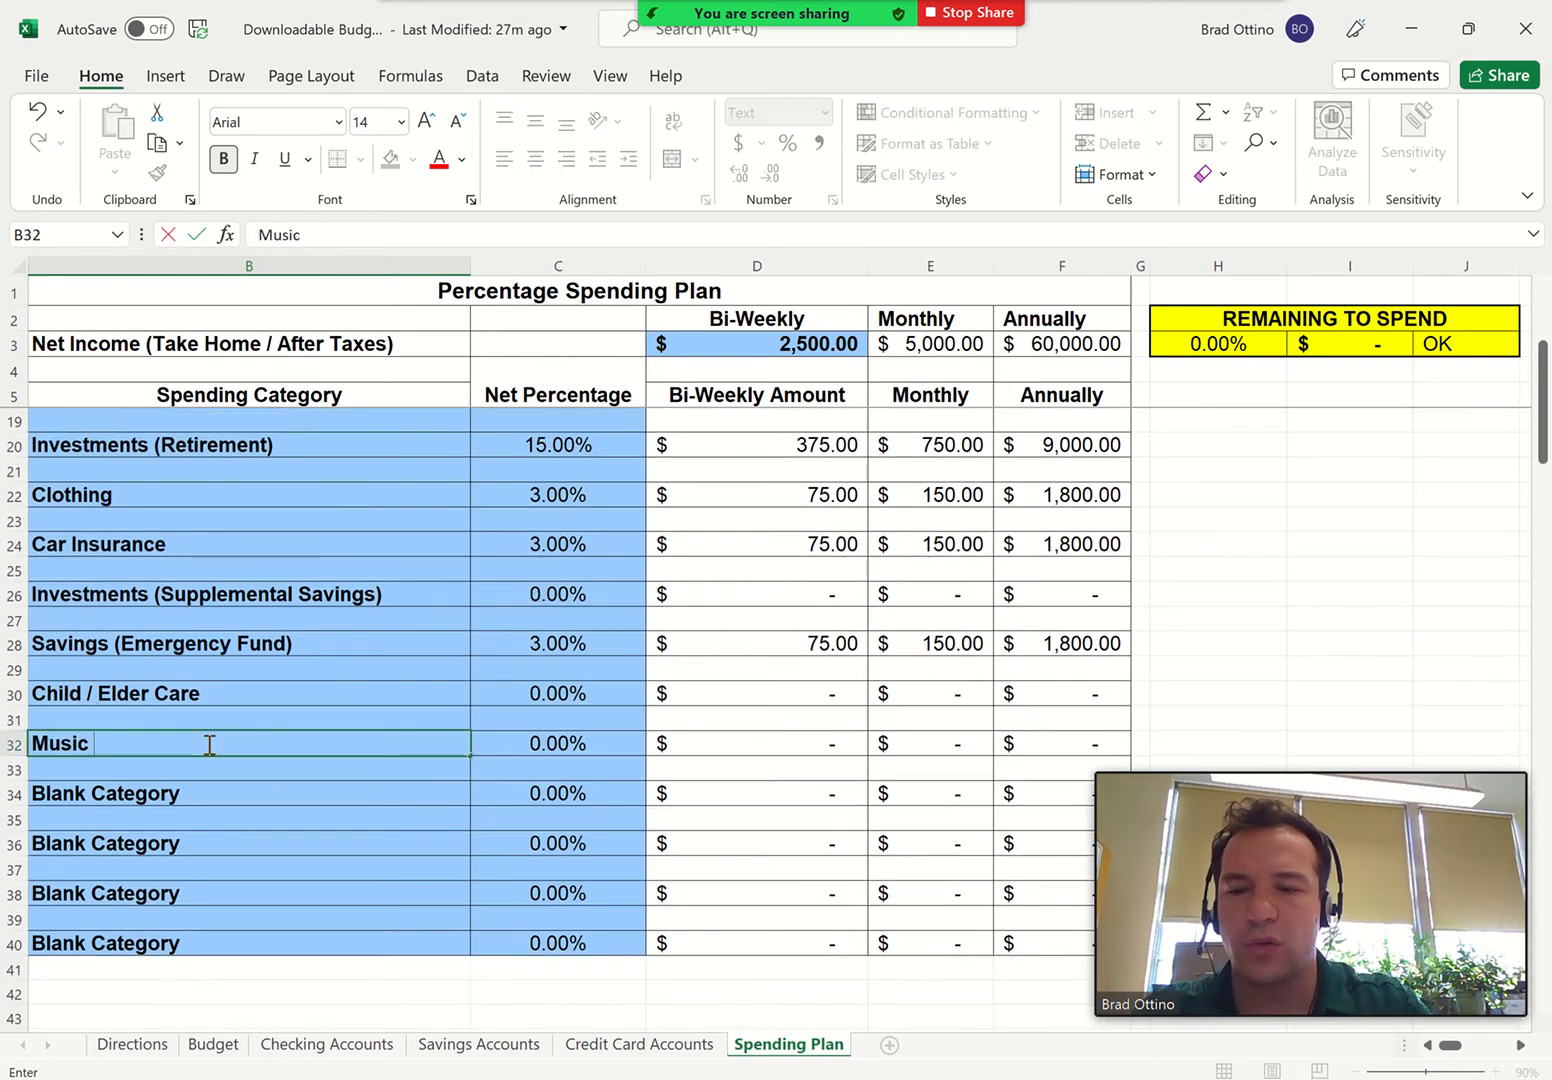
{"action": "type", "text": "Needs"}
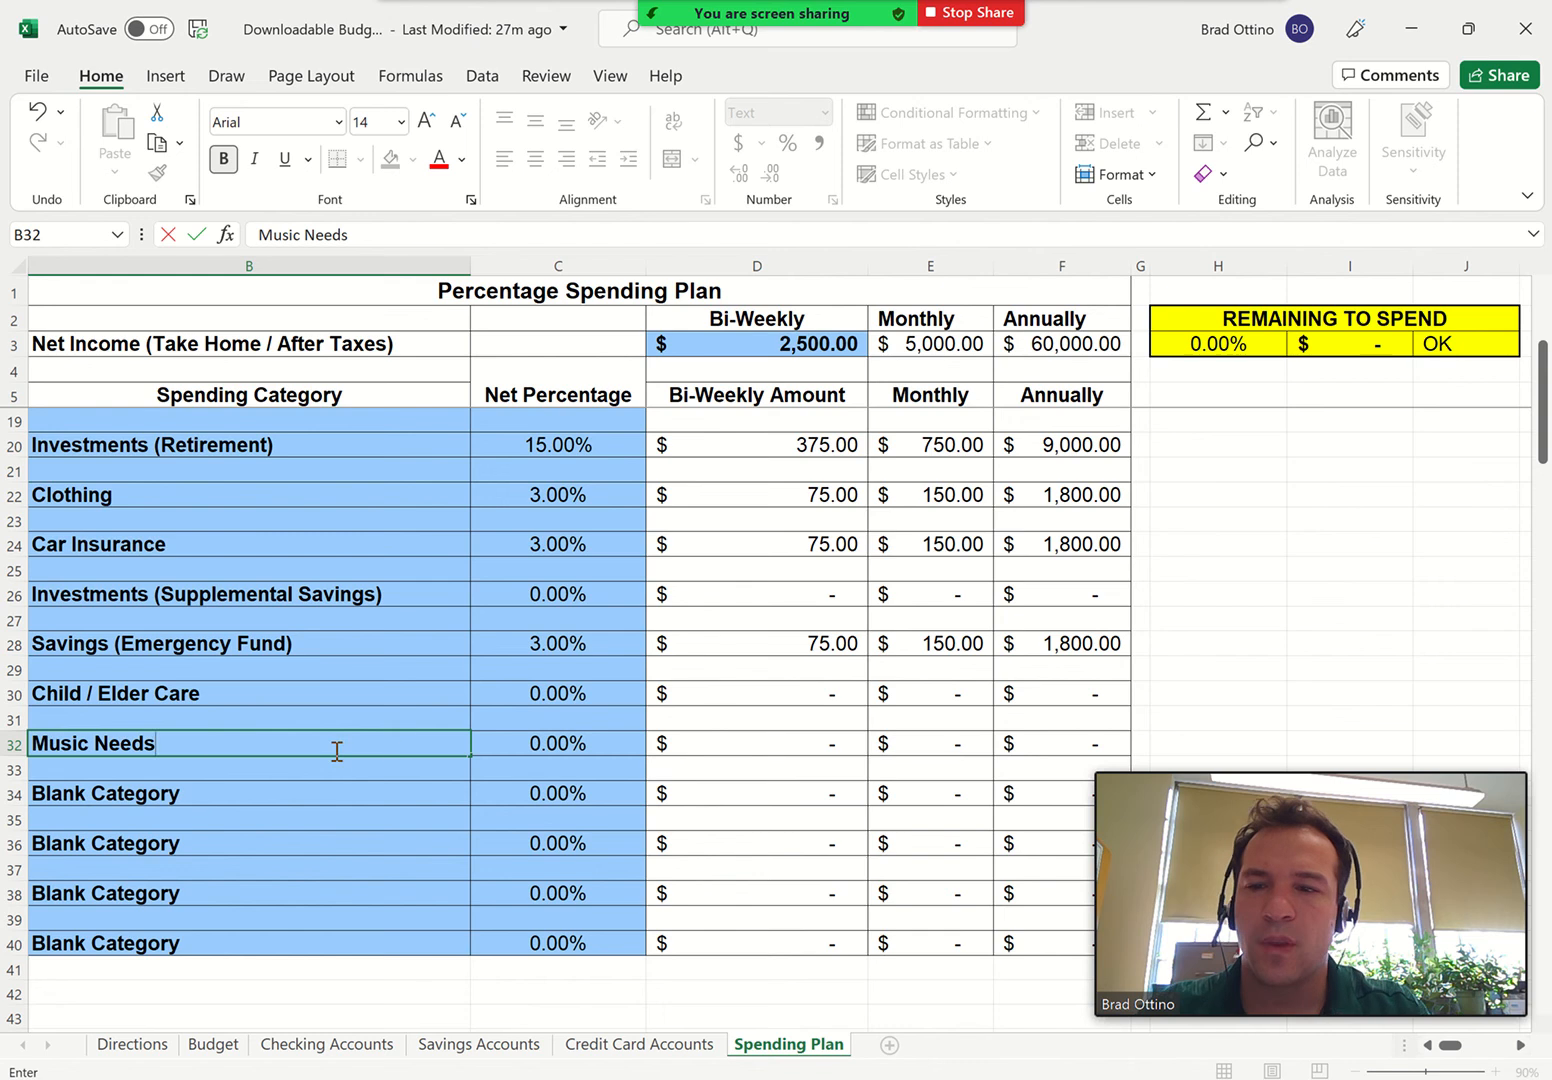
{"action": "left_click", "coordinate": [545, 740]}
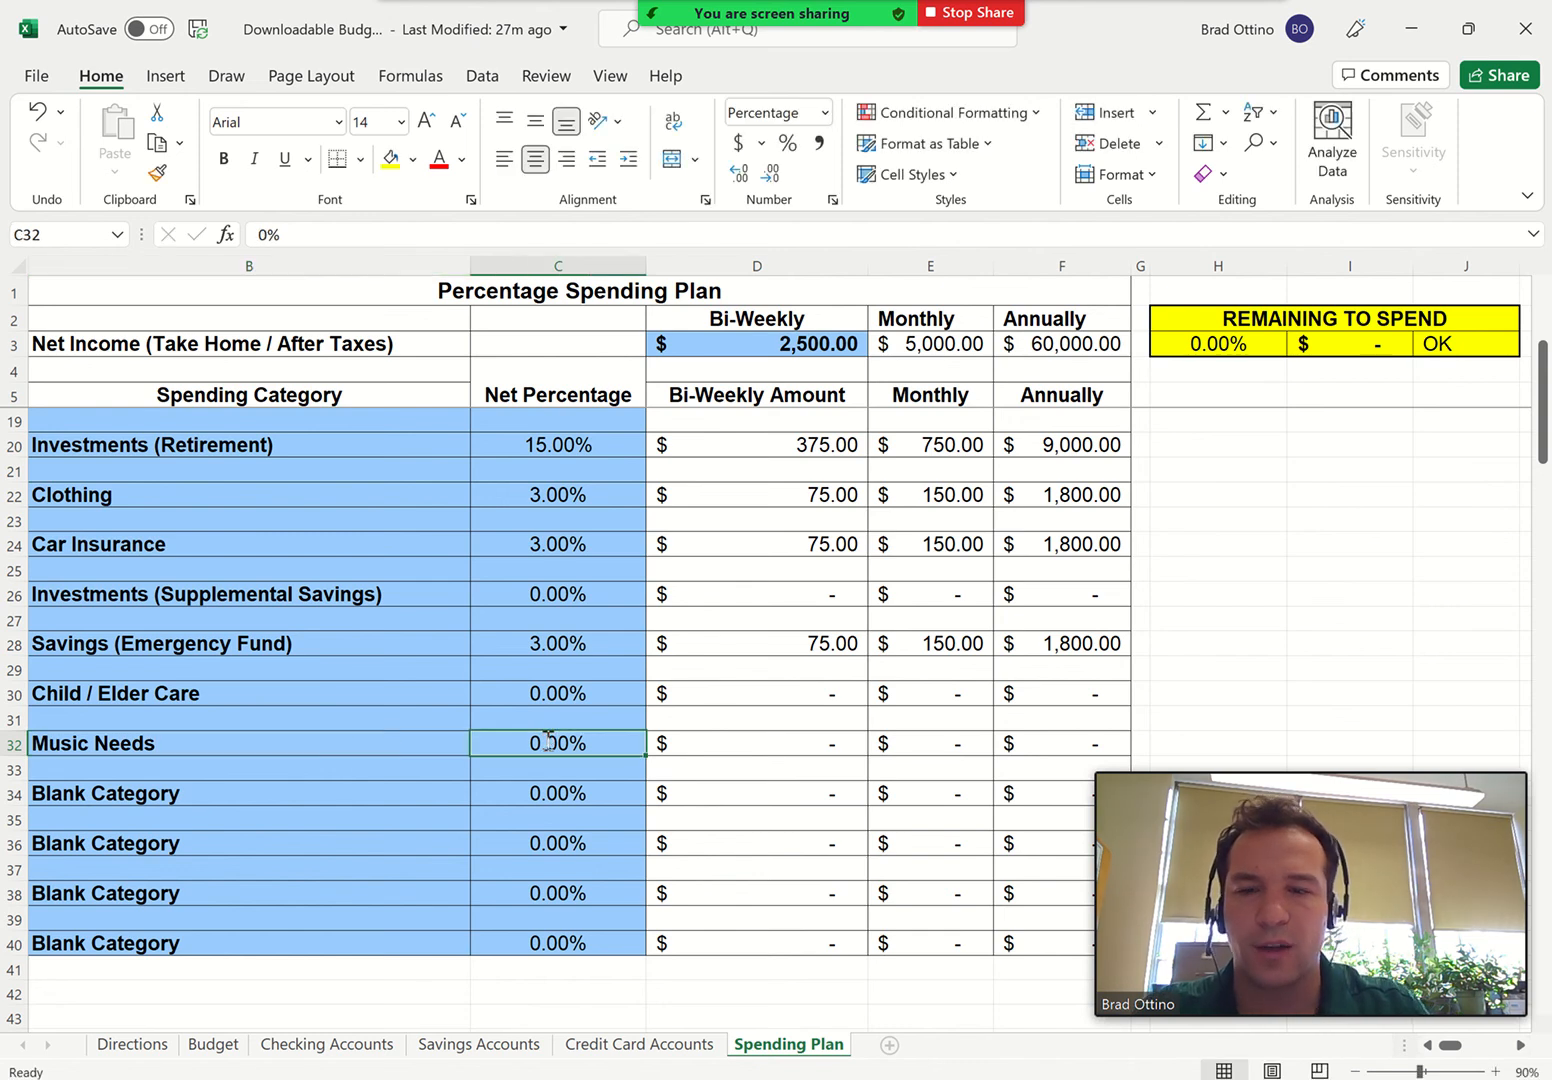
{"action": "type", "text": "5"}
{"action": "key", "text": "Return"}
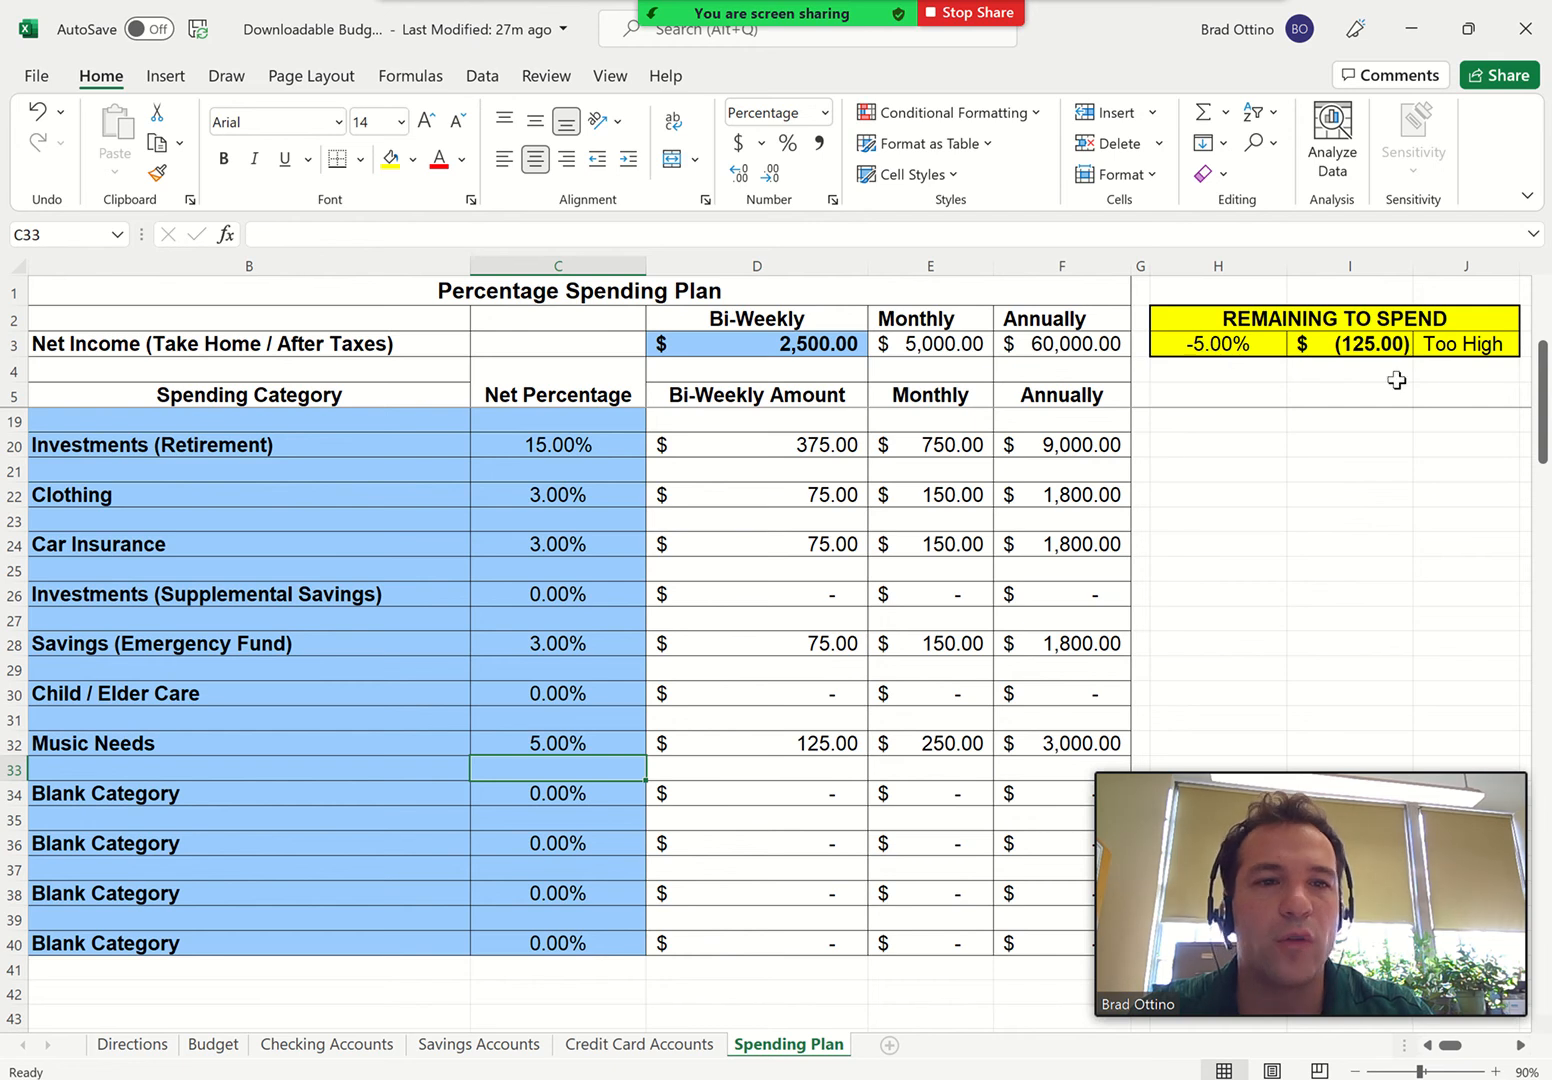
Set the net percentage for Transportation to 7% and for Entertainment/Recreation to 12%
{"action": "scroll", "coordinate": [886, 470], "scroll_direction": "up", "scroll_amount": 3}
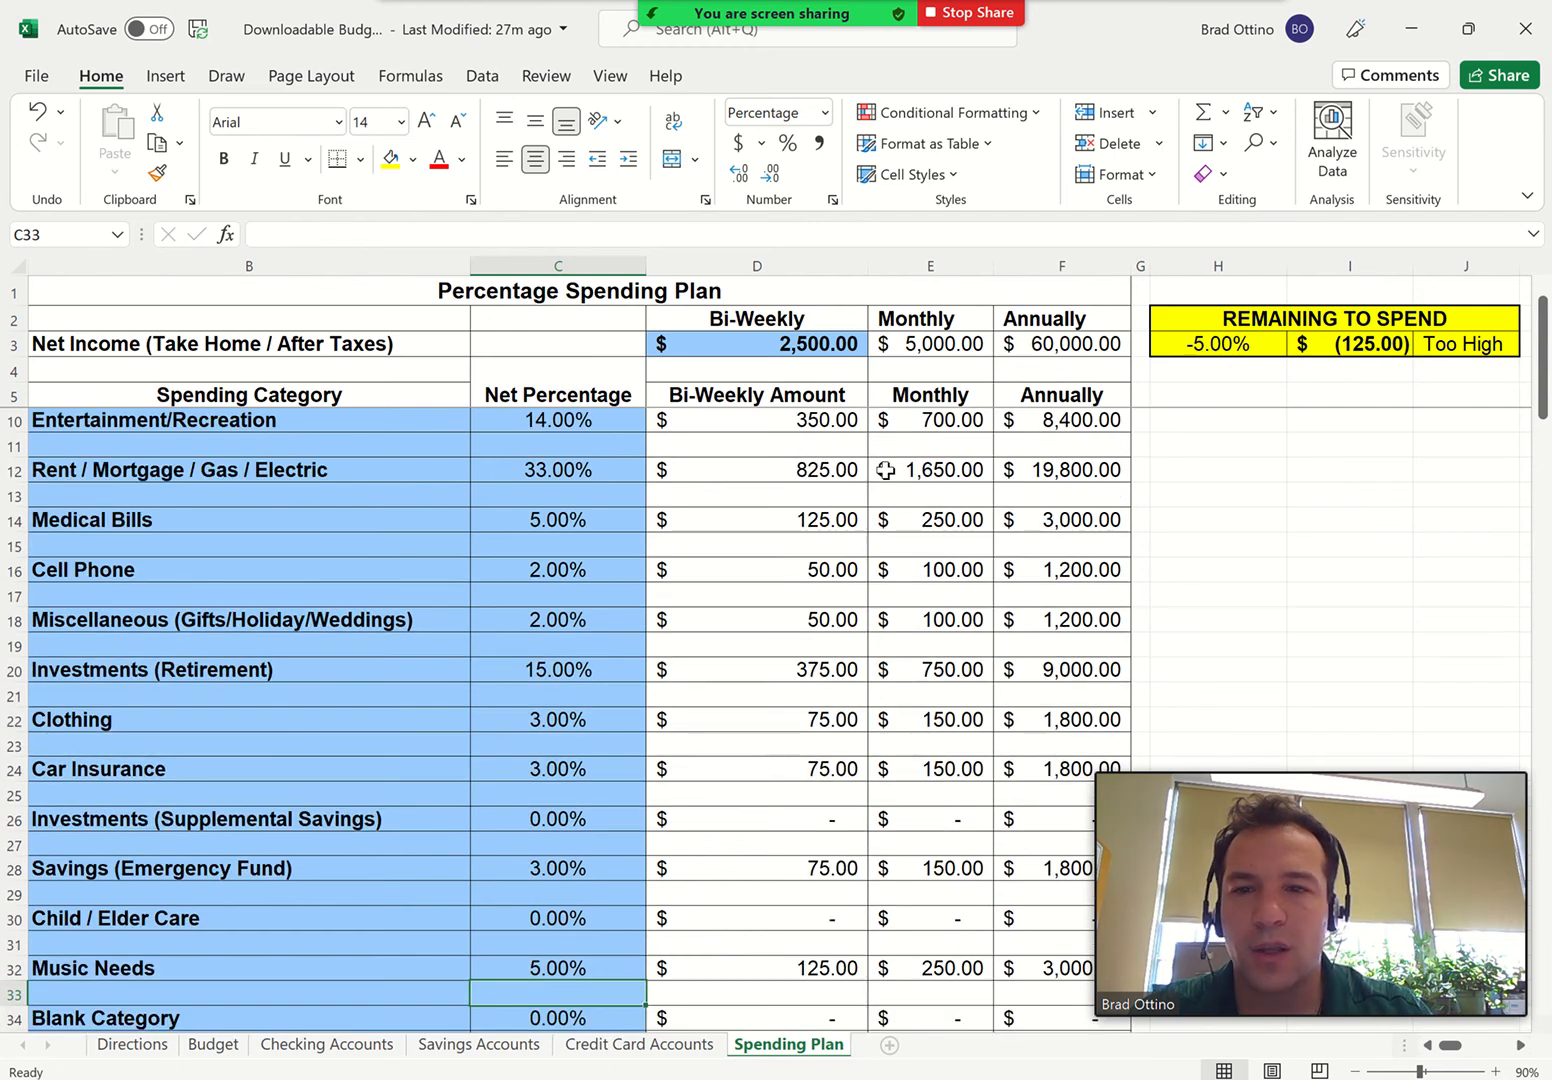
{"action": "scroll", "coordinate": [886, 470], "scroll_direction": "up", "scroll_amount": 2}
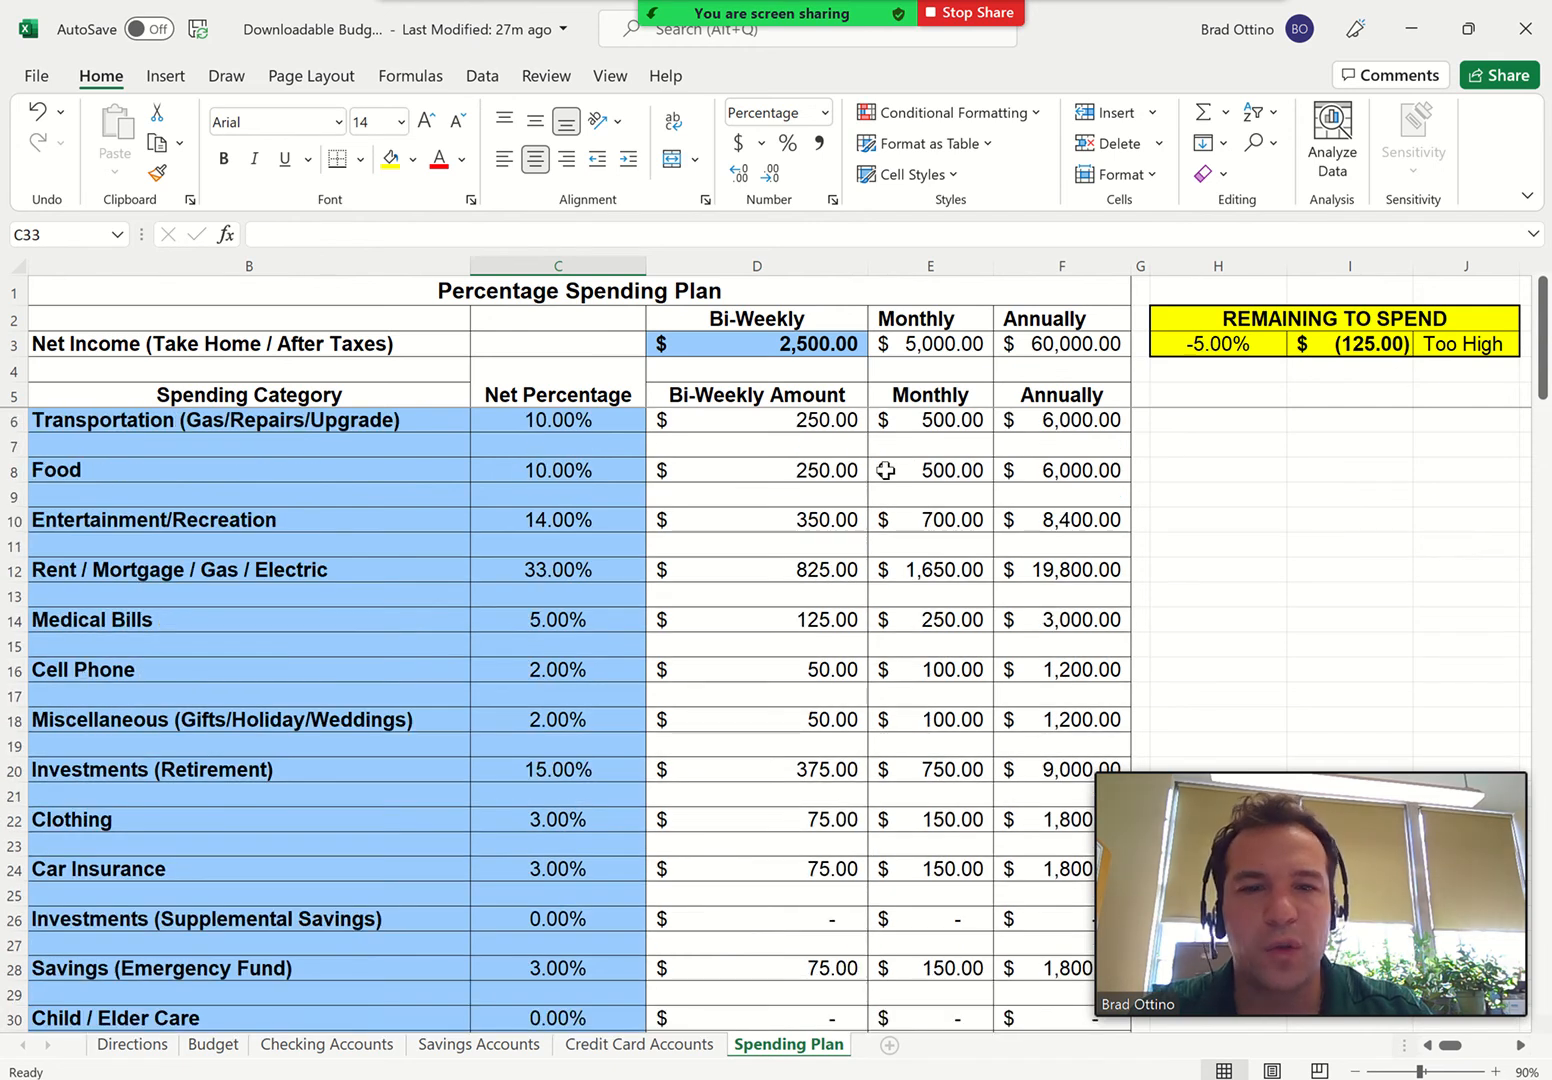
{"action": "left_click", "coordinate": [530, 421]}
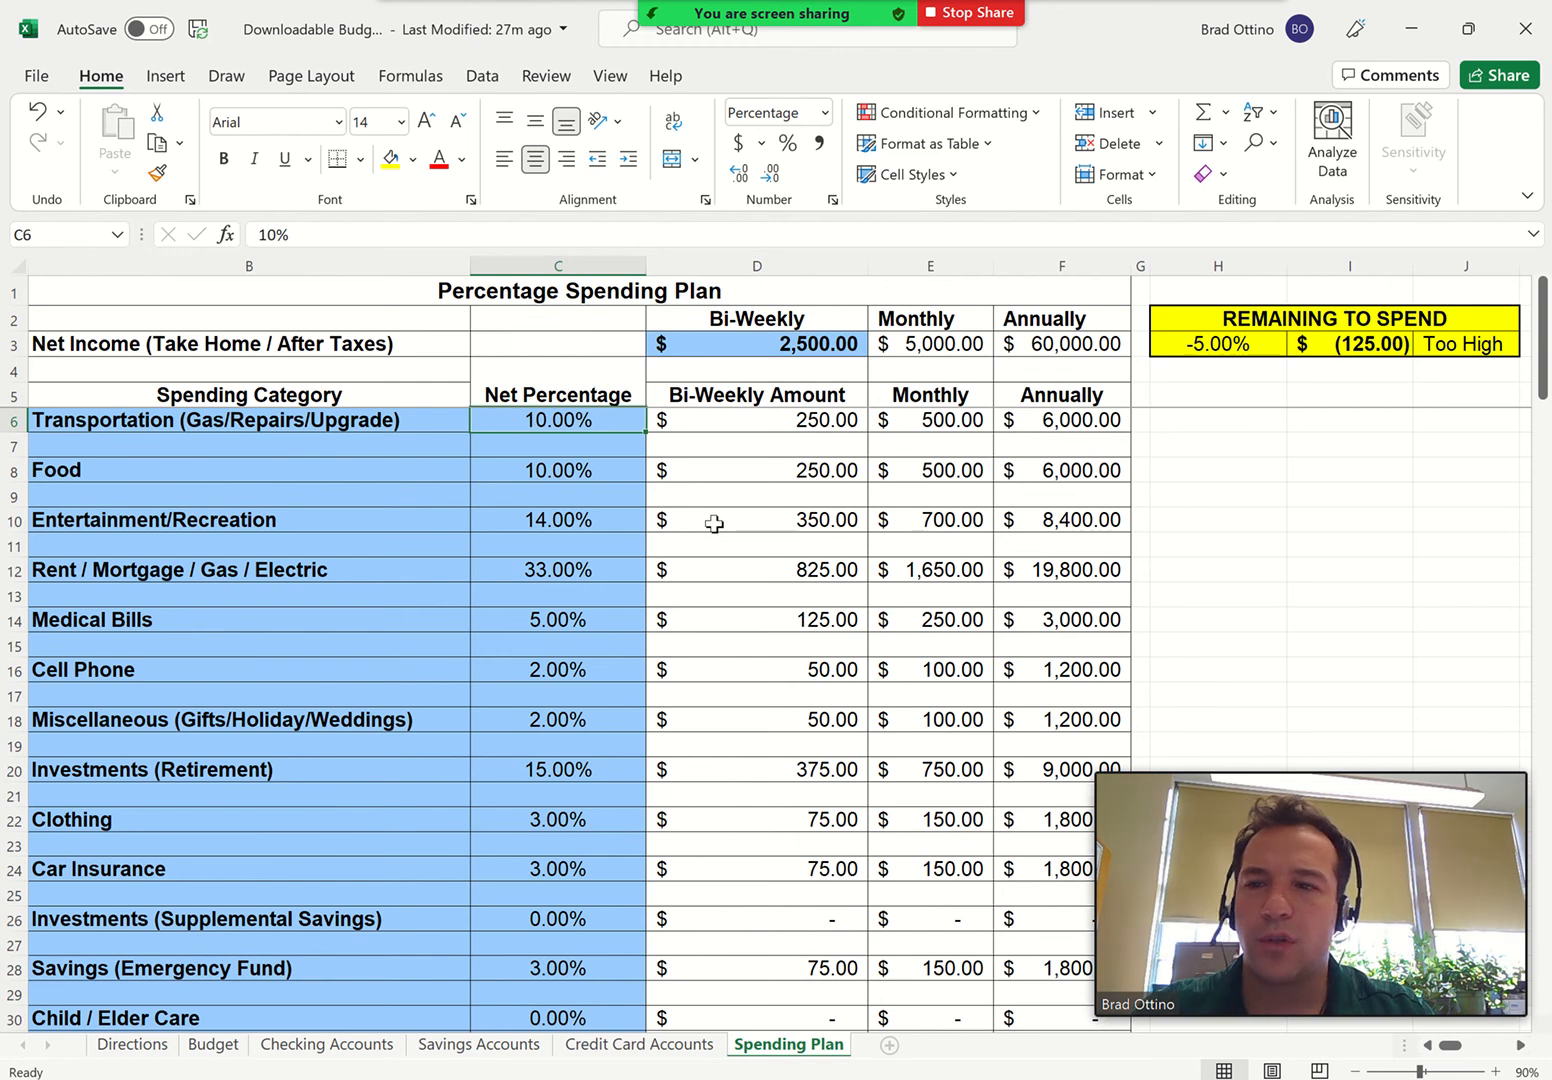
{"action": "type", "text": "7"}
{"action": "key", "text": "Return"}
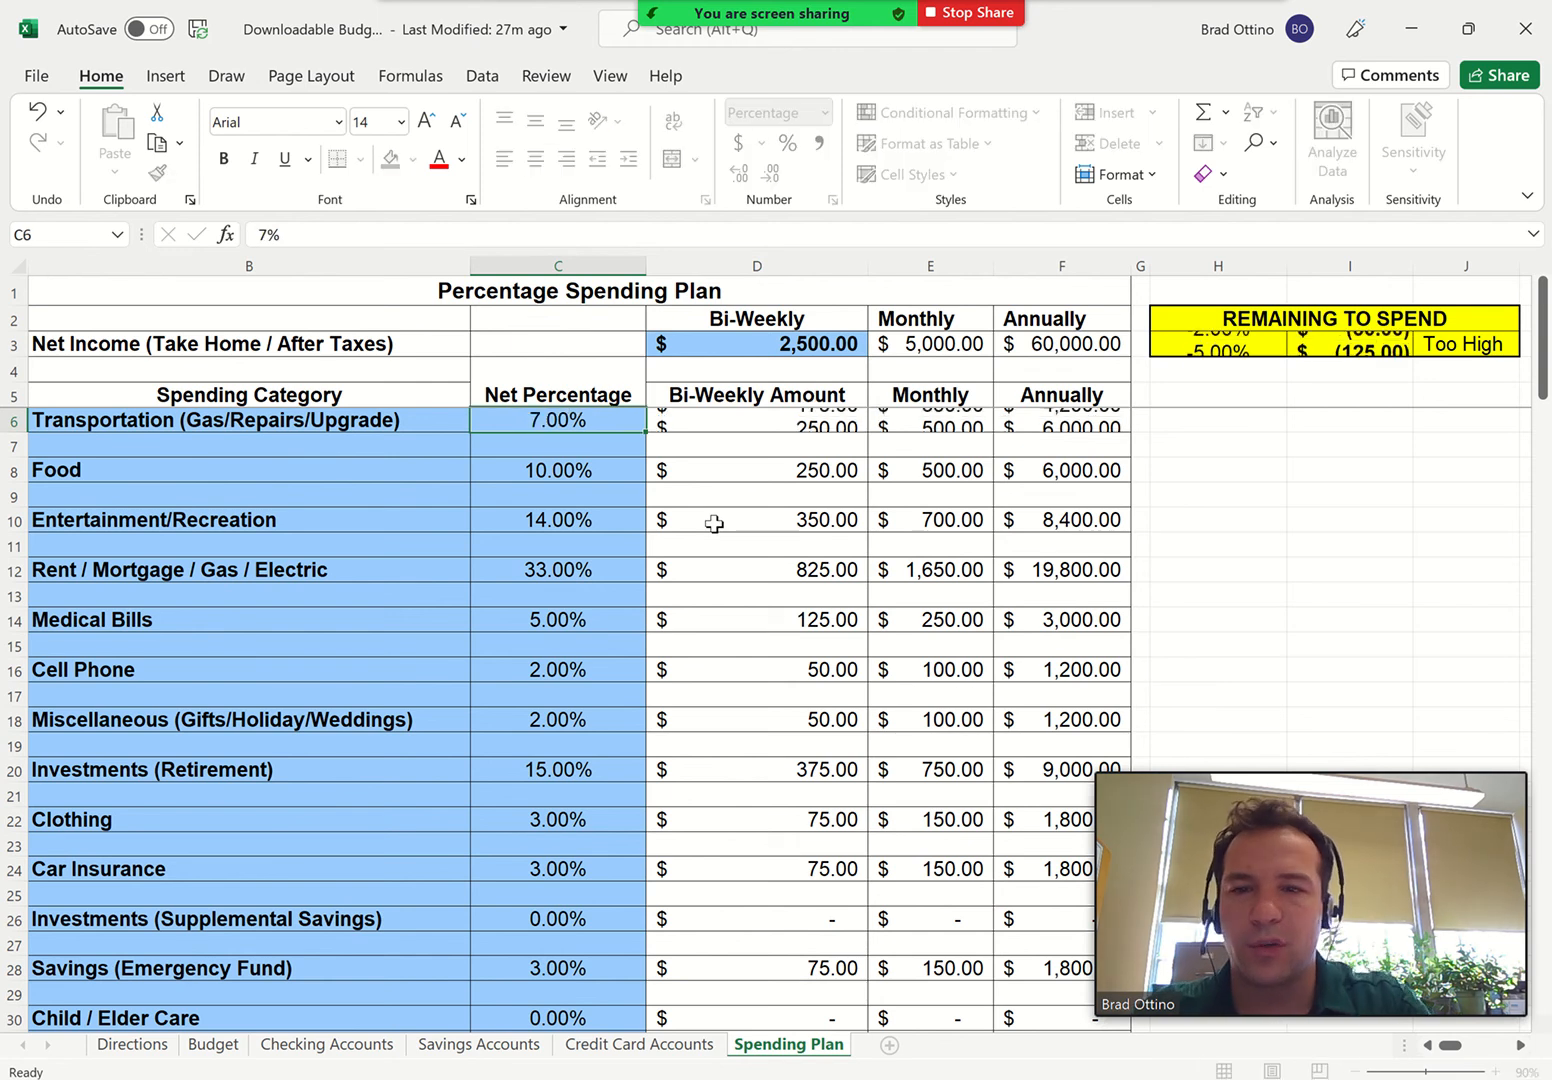
{"action": "left_click", "coordinate": [566, 520]}
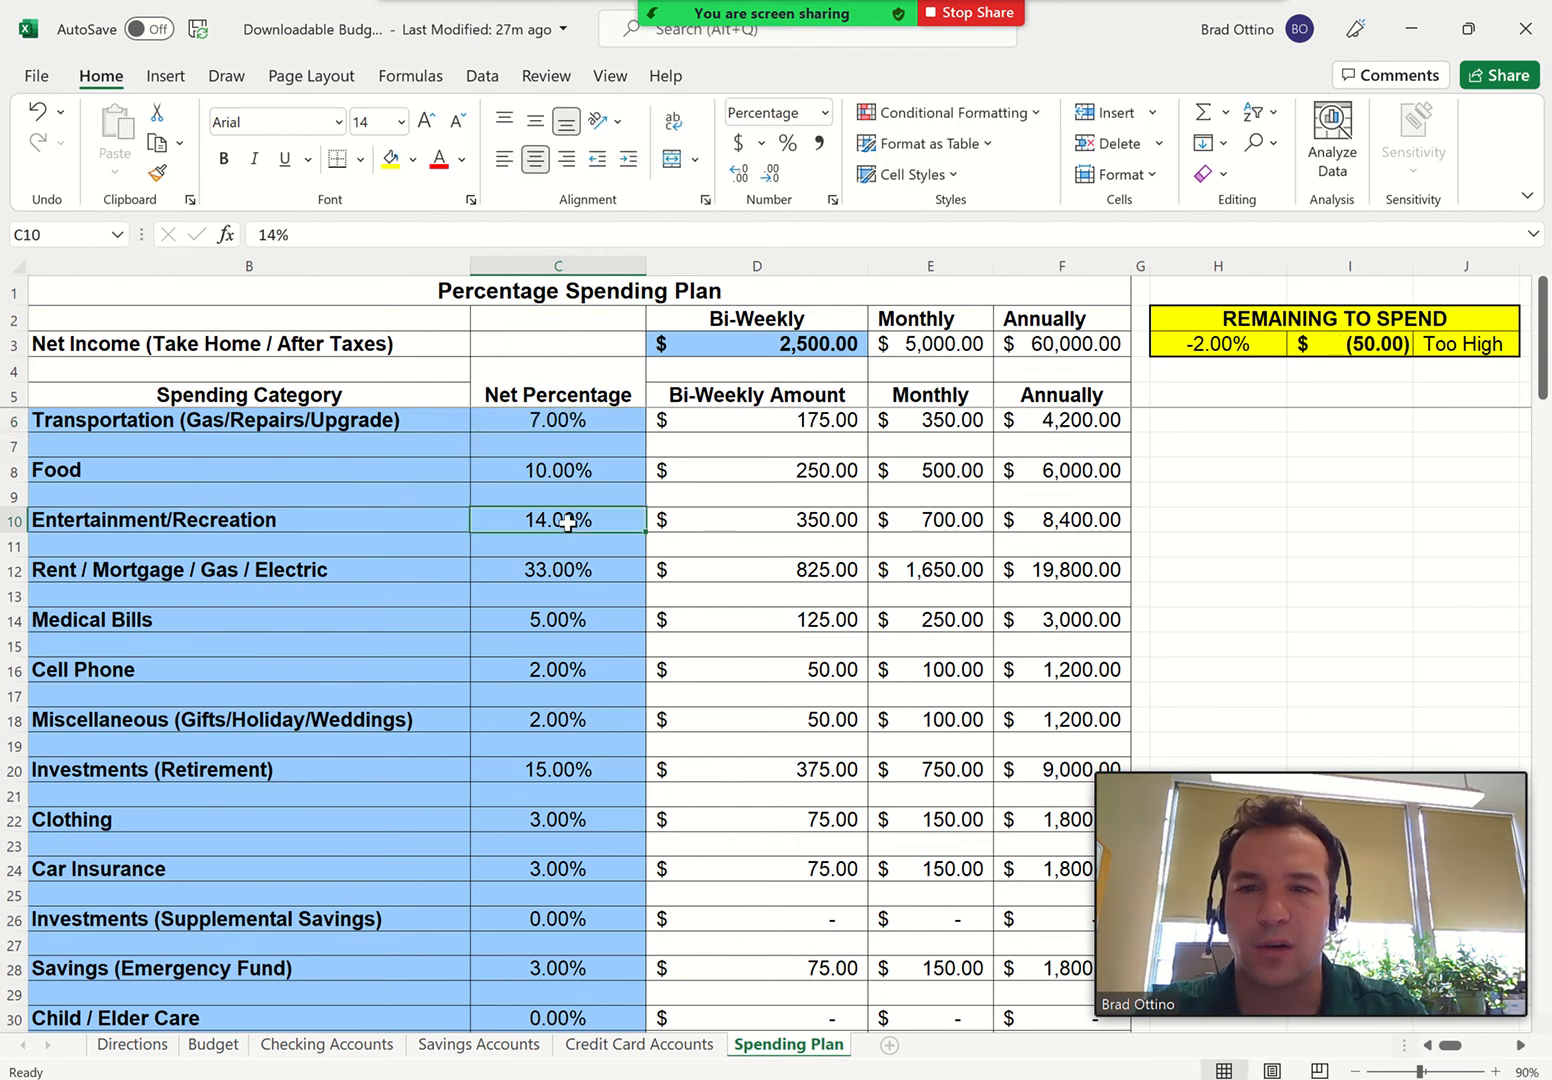
{"action": "type", "text": "12"}
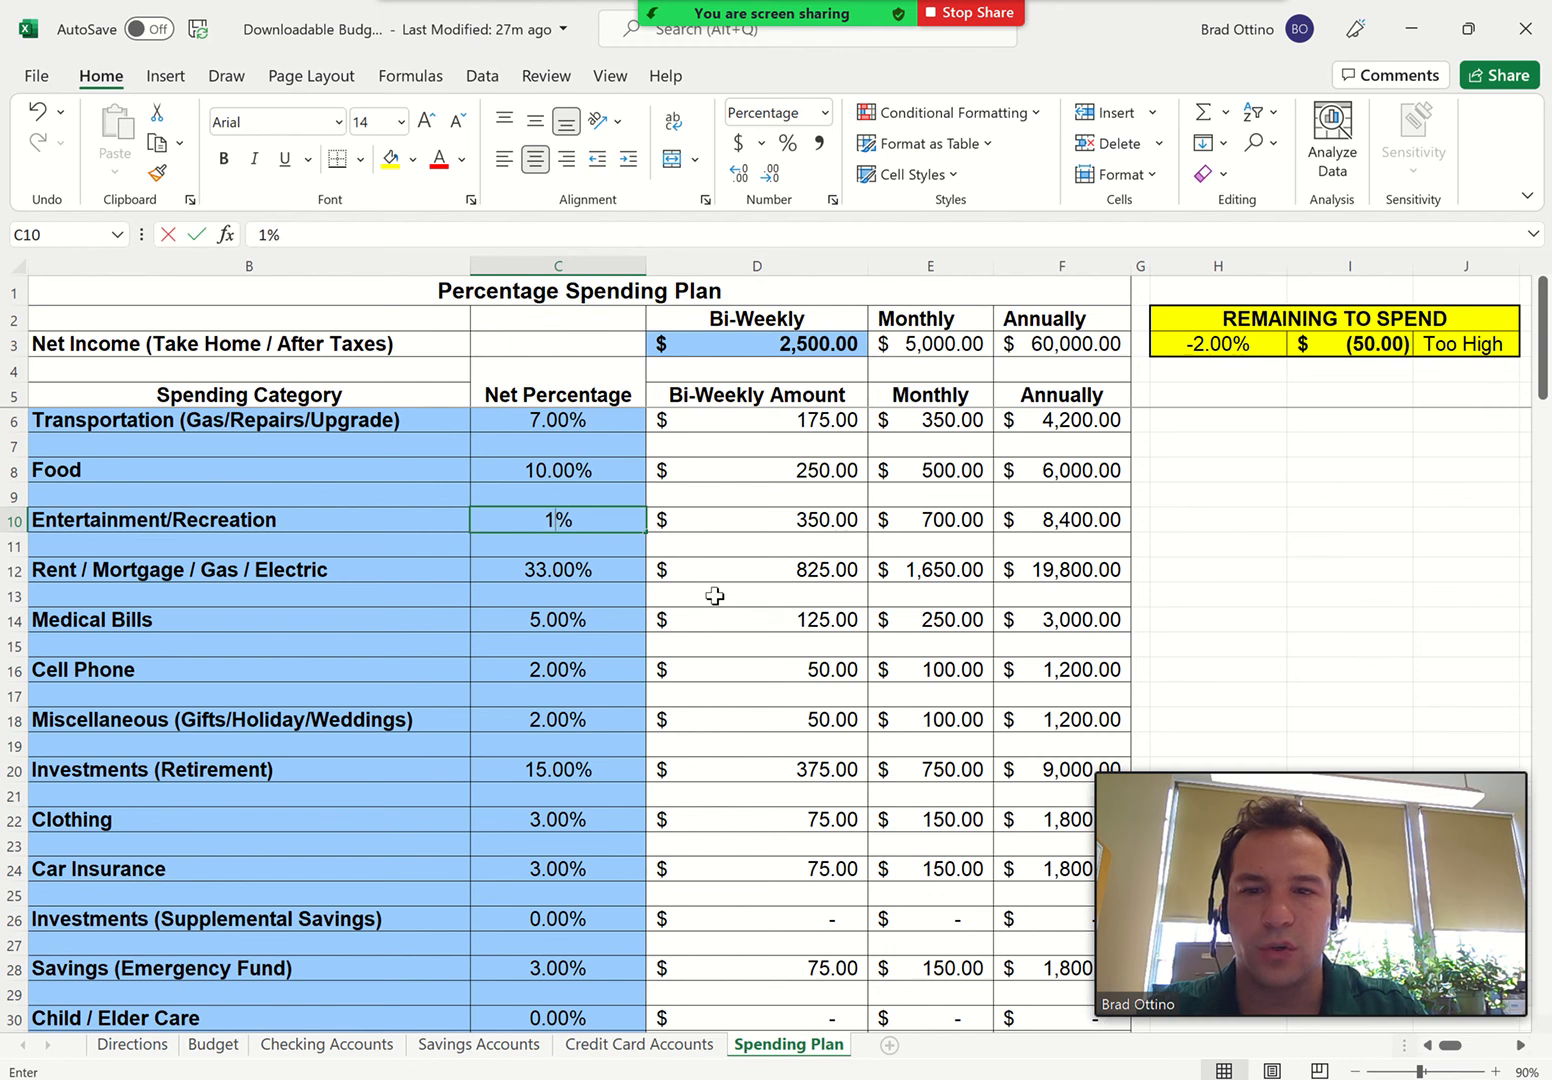
{"action": "key", "text": "Return"}
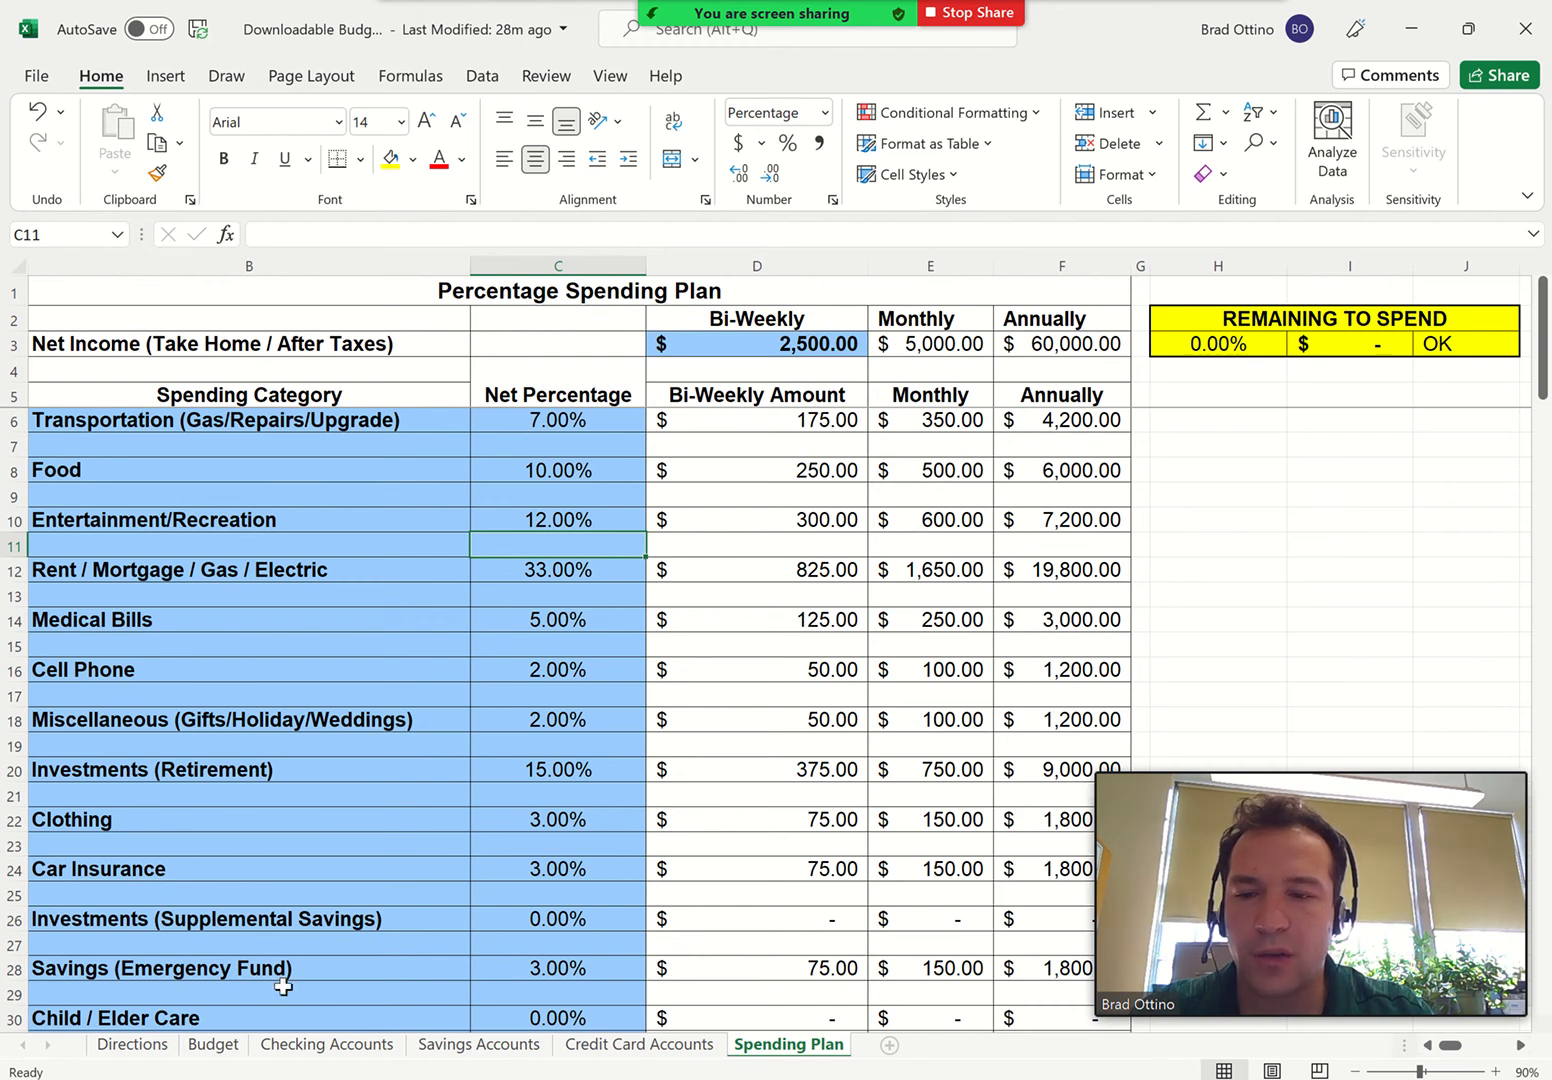
On the Budget sheet, enter the Rent / Mortgage / Gas / Electric starting amount with date 12/14 and cost 6000
{"action": "left_click", "coordinate": [219, 1052]}
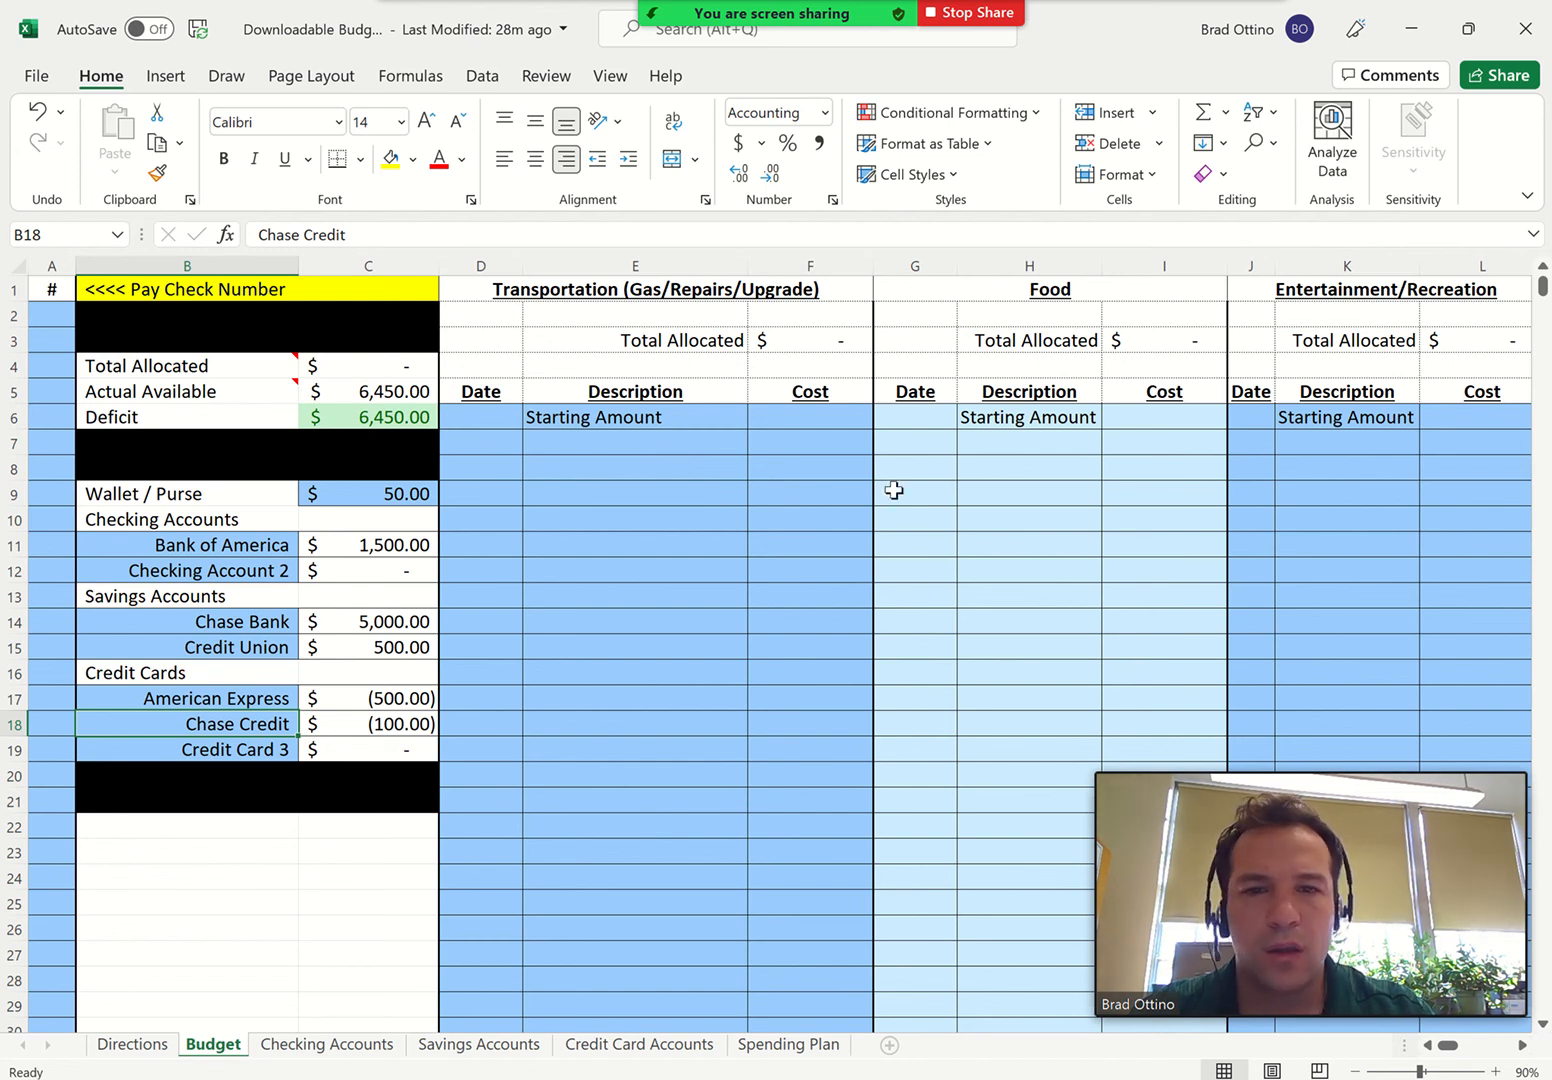
{"action": "scroll", "coordinate": [893, 490], "scroll_direction": "right", "scroll_amount": 3}
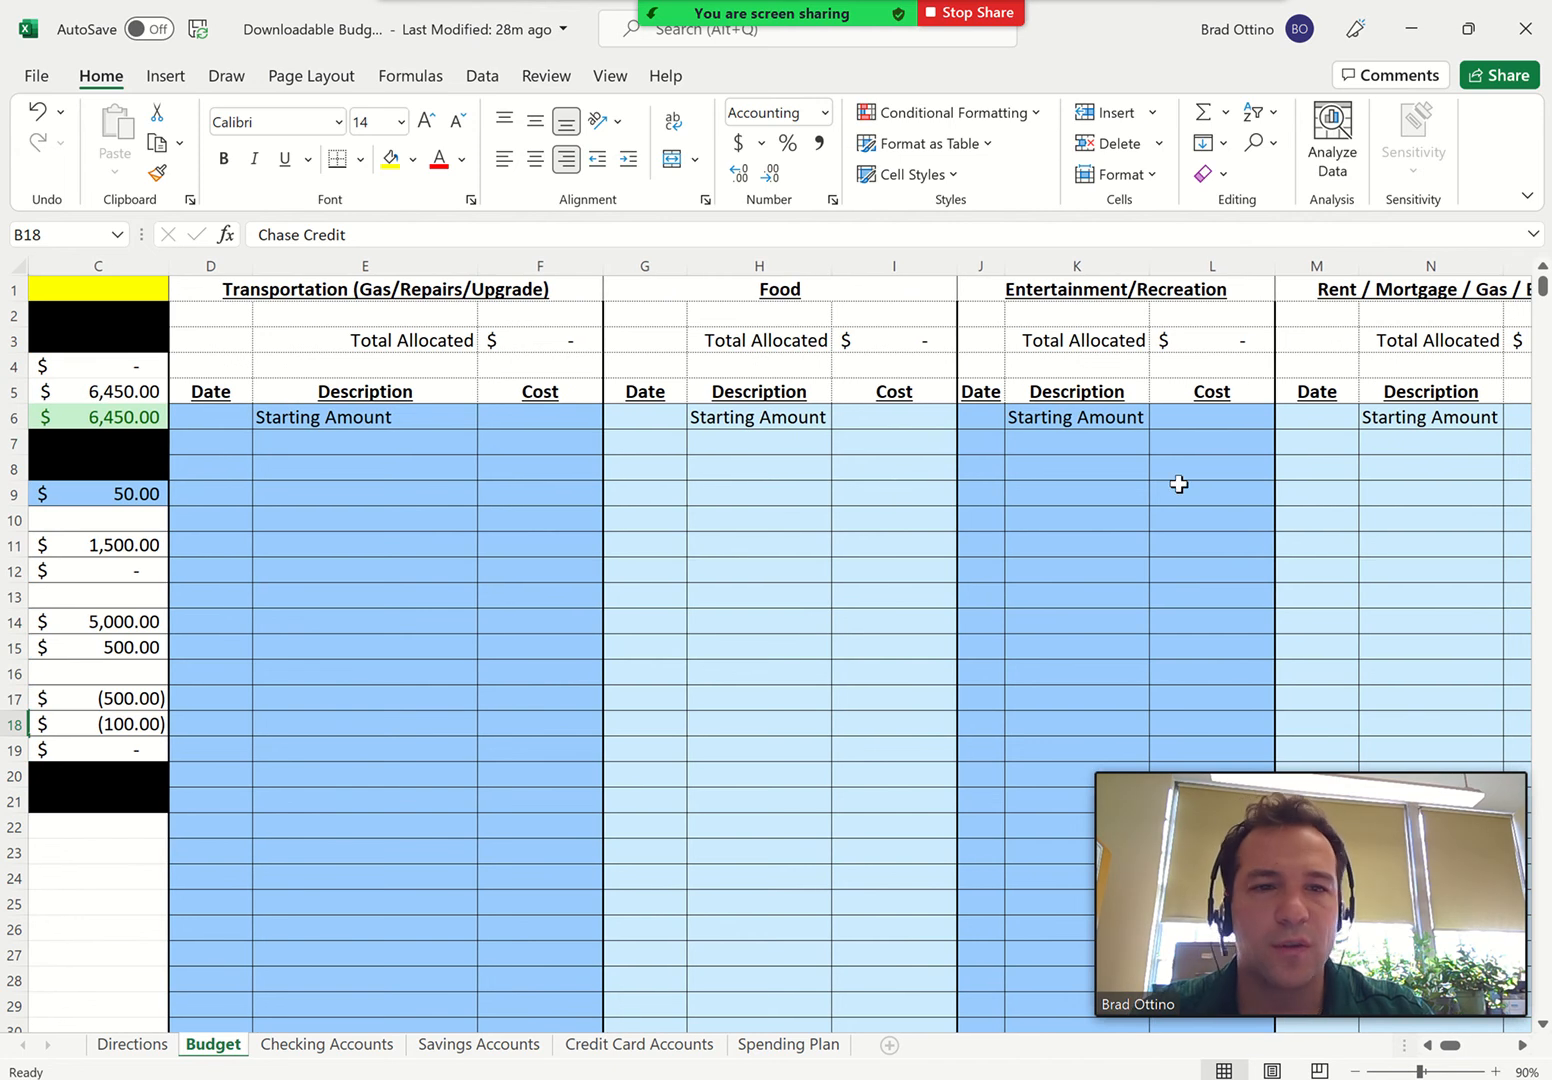
{"action": "scroll", "coordinate": [1179, 484], "scroll_direction": "right", "scroll_amount": 2}
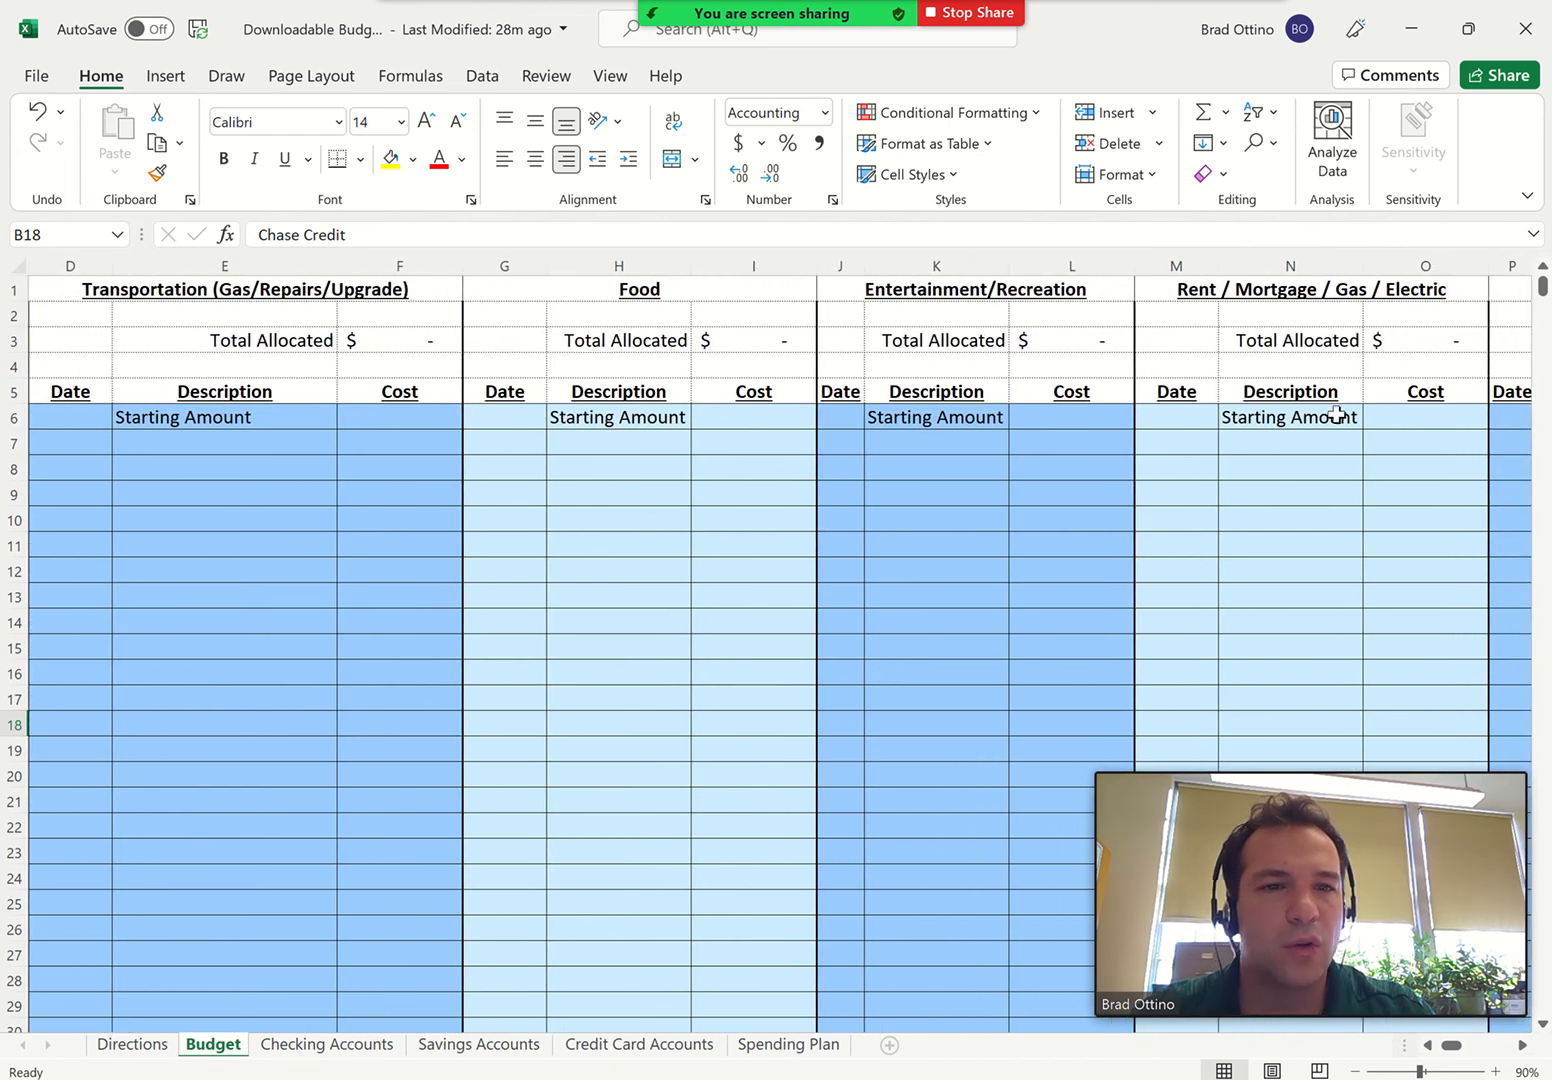
{"action": "left_click", "coordinate": [1177, 418]}
{"action": "type", "text": "12/"}
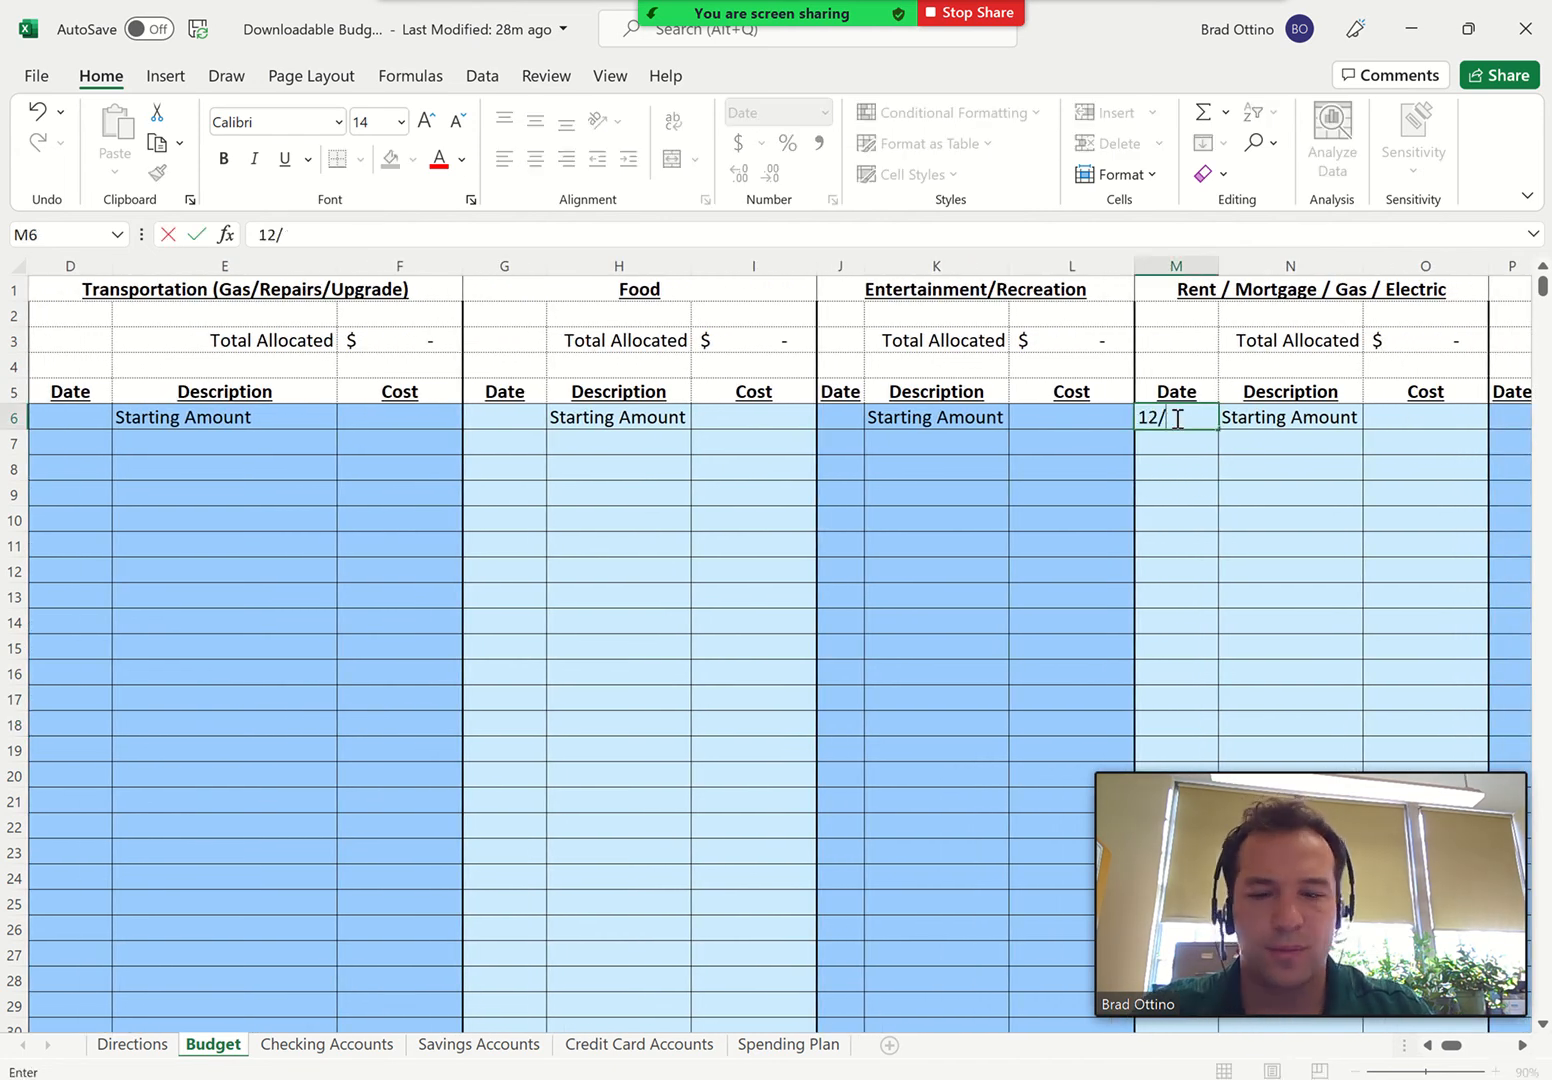
{"action": "type", "text": "14"}
{"action": "key", "text": "Tab"}
{"action": "key", "text": "Tab"}
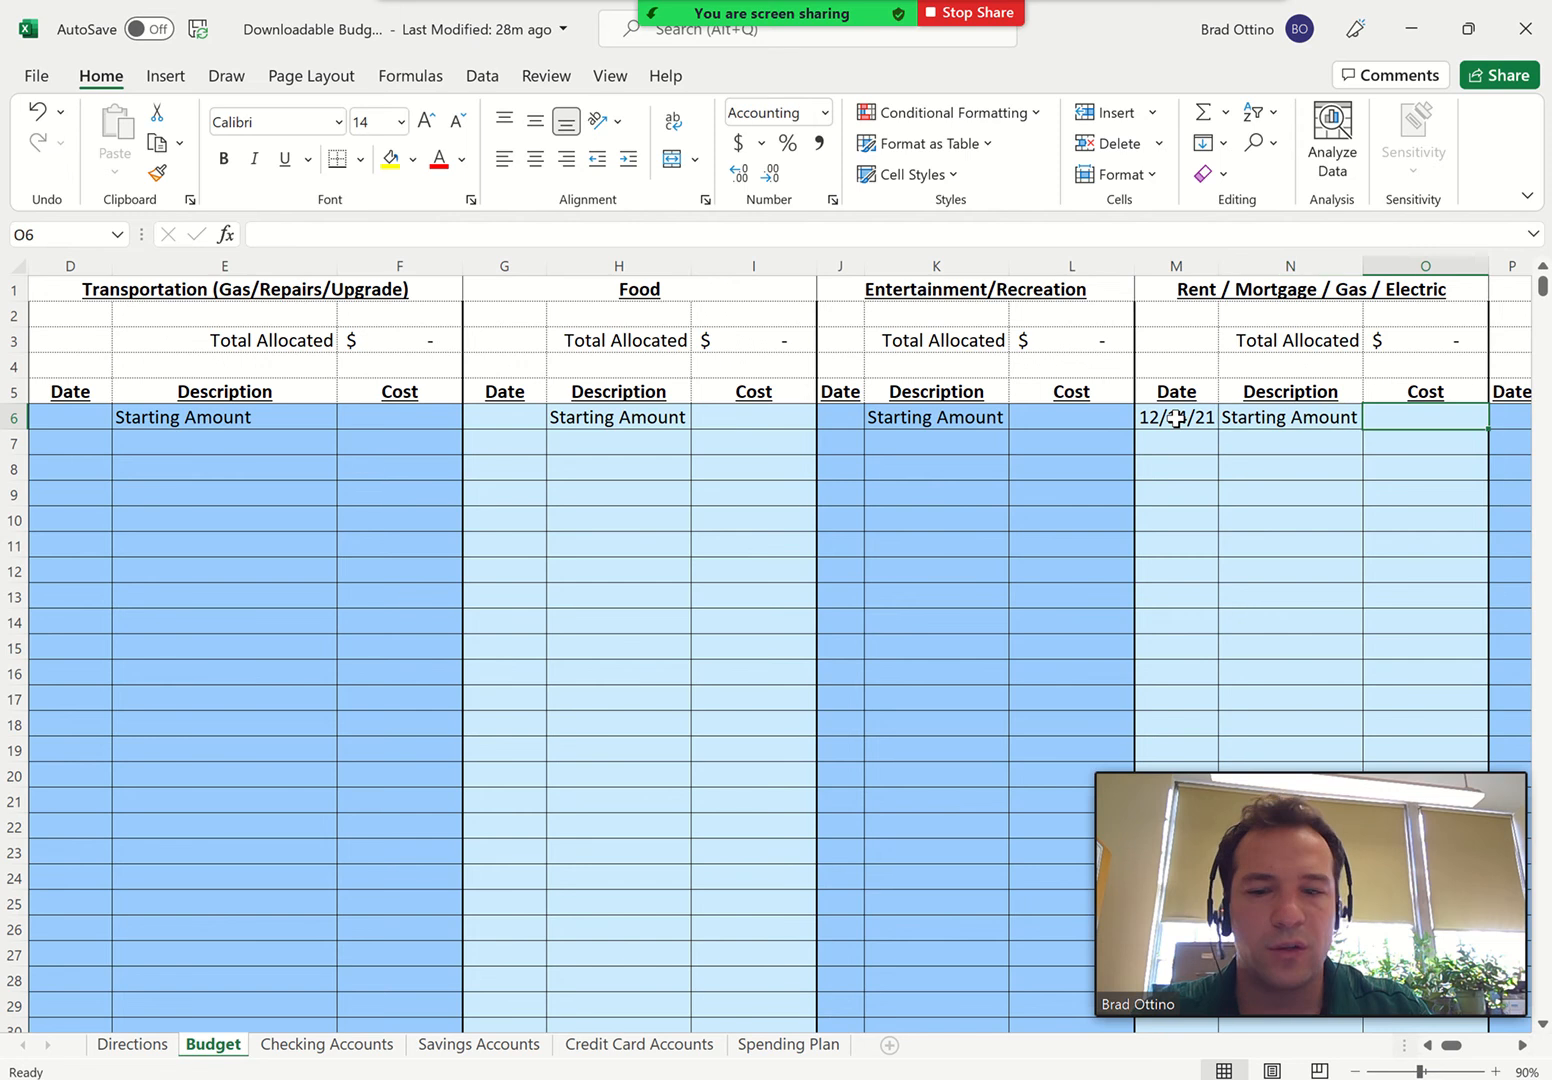
{"action": "type", "text": "6000"}
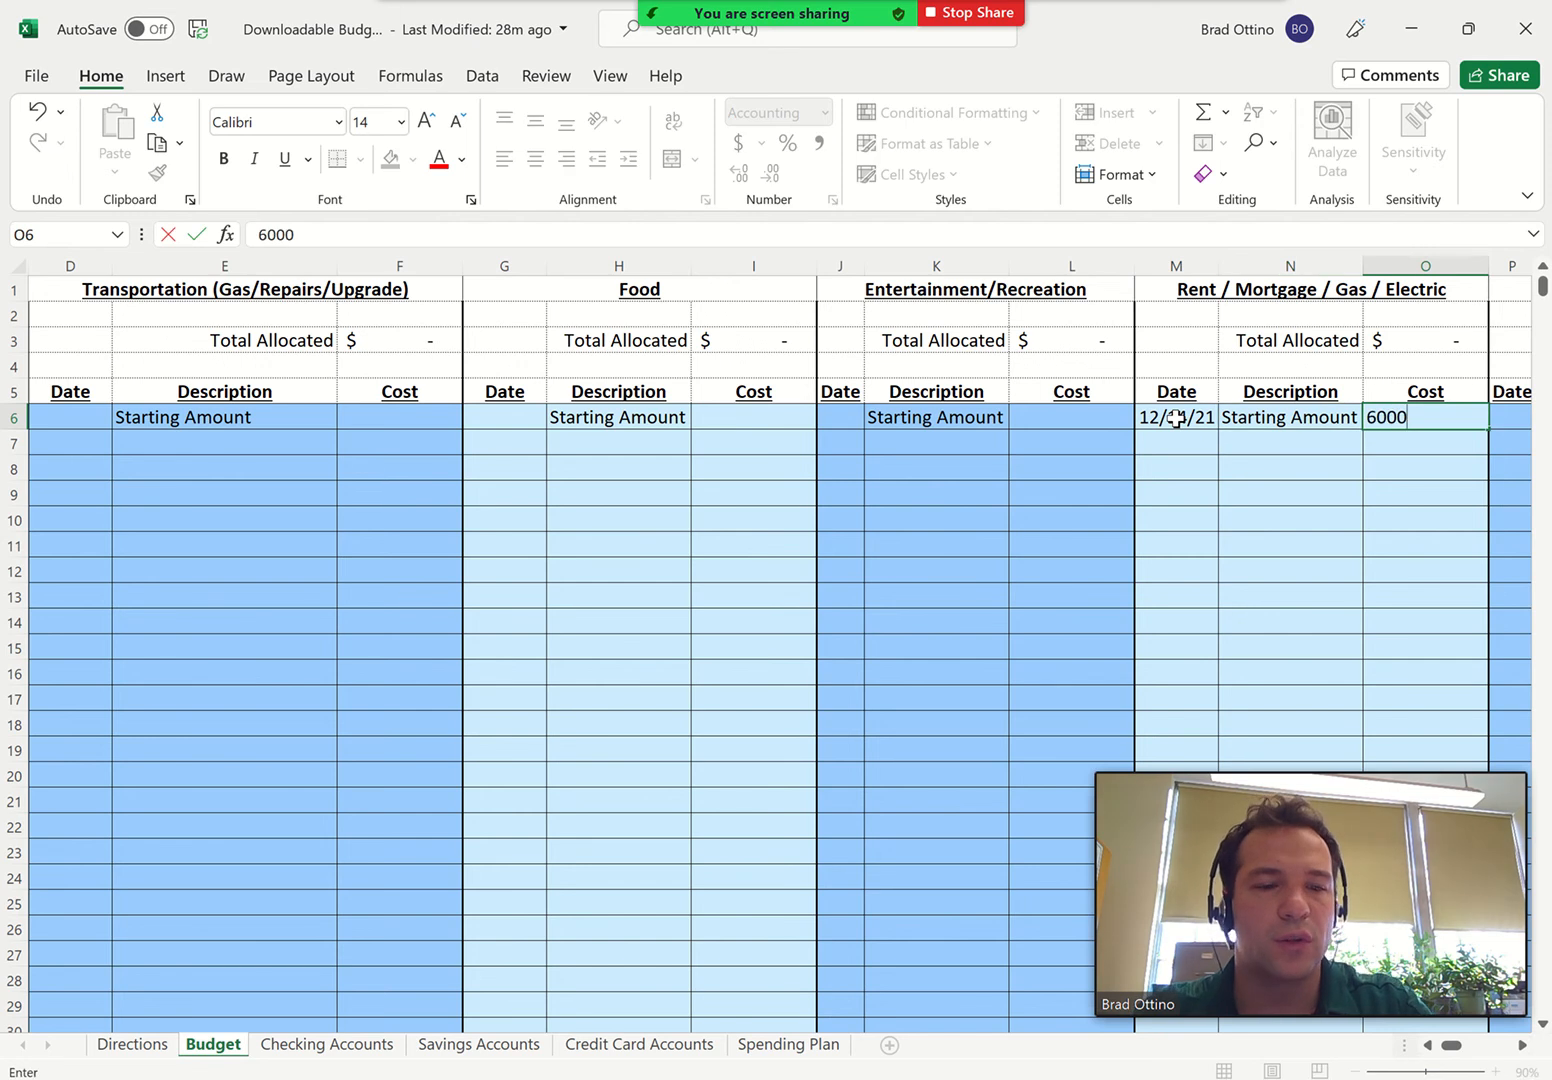
{"action": "key", "text": "Return"}
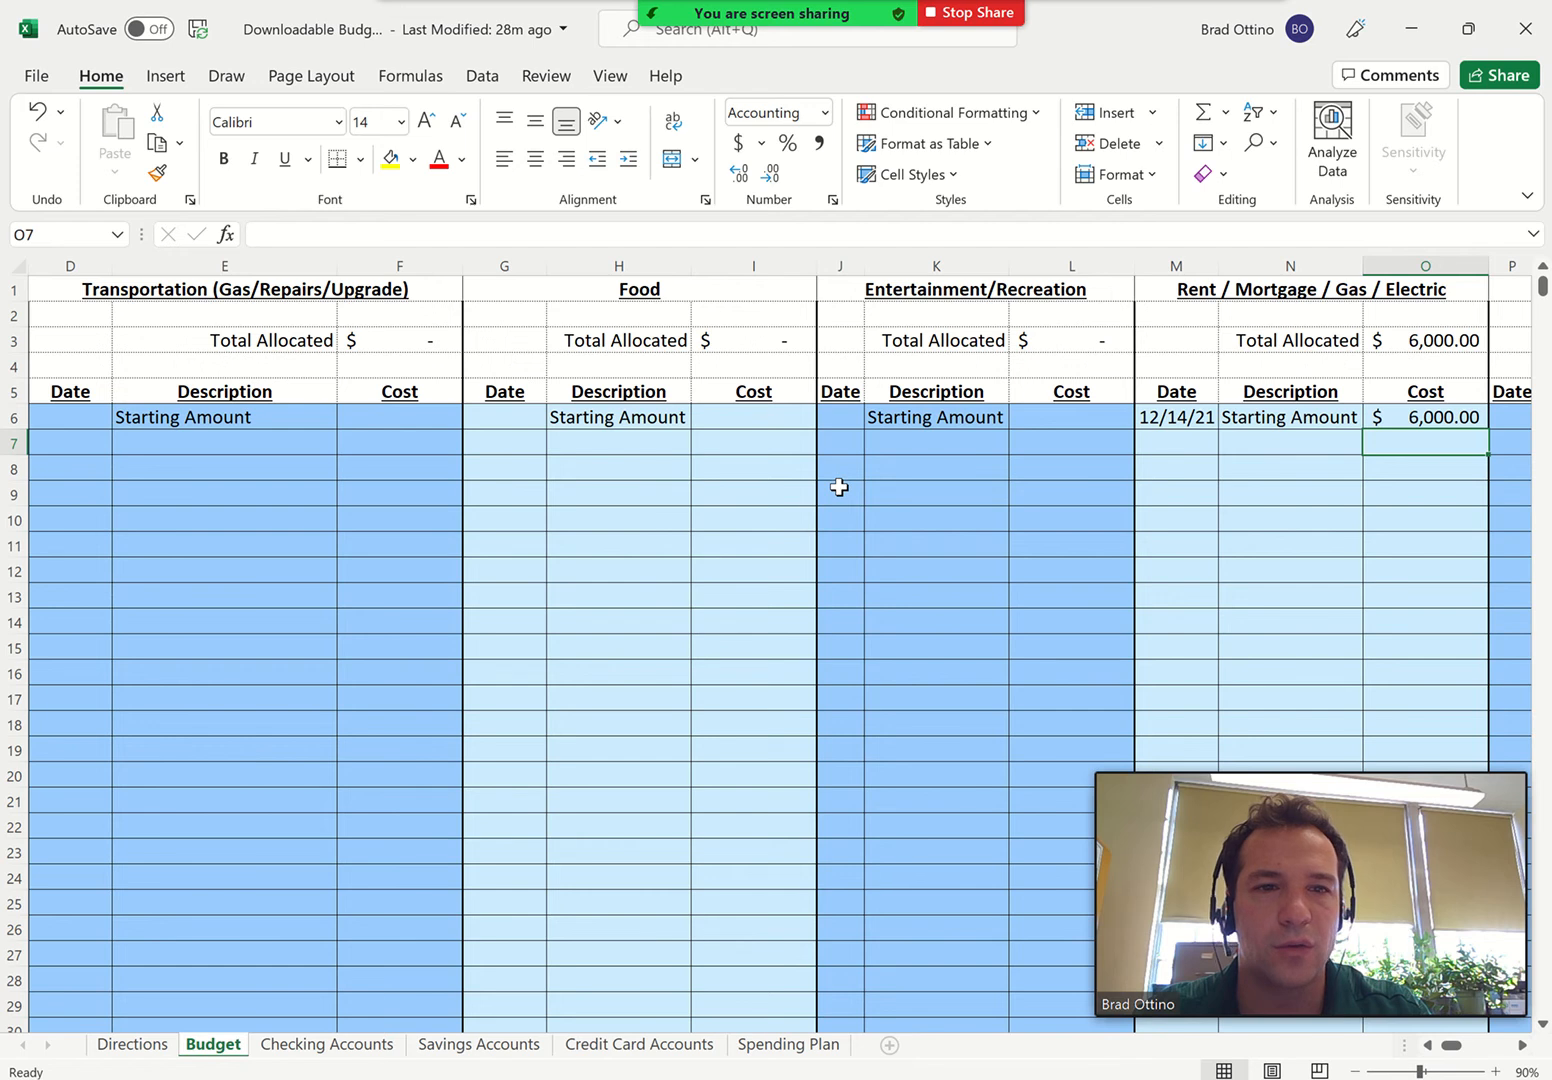
Enter the Transportation category's starting amount with date 12/14/21 and cost 250
{"action": "scroll", "coordinate": [839, 487], "scroll_direction": "left", "scroll_amount": 3}
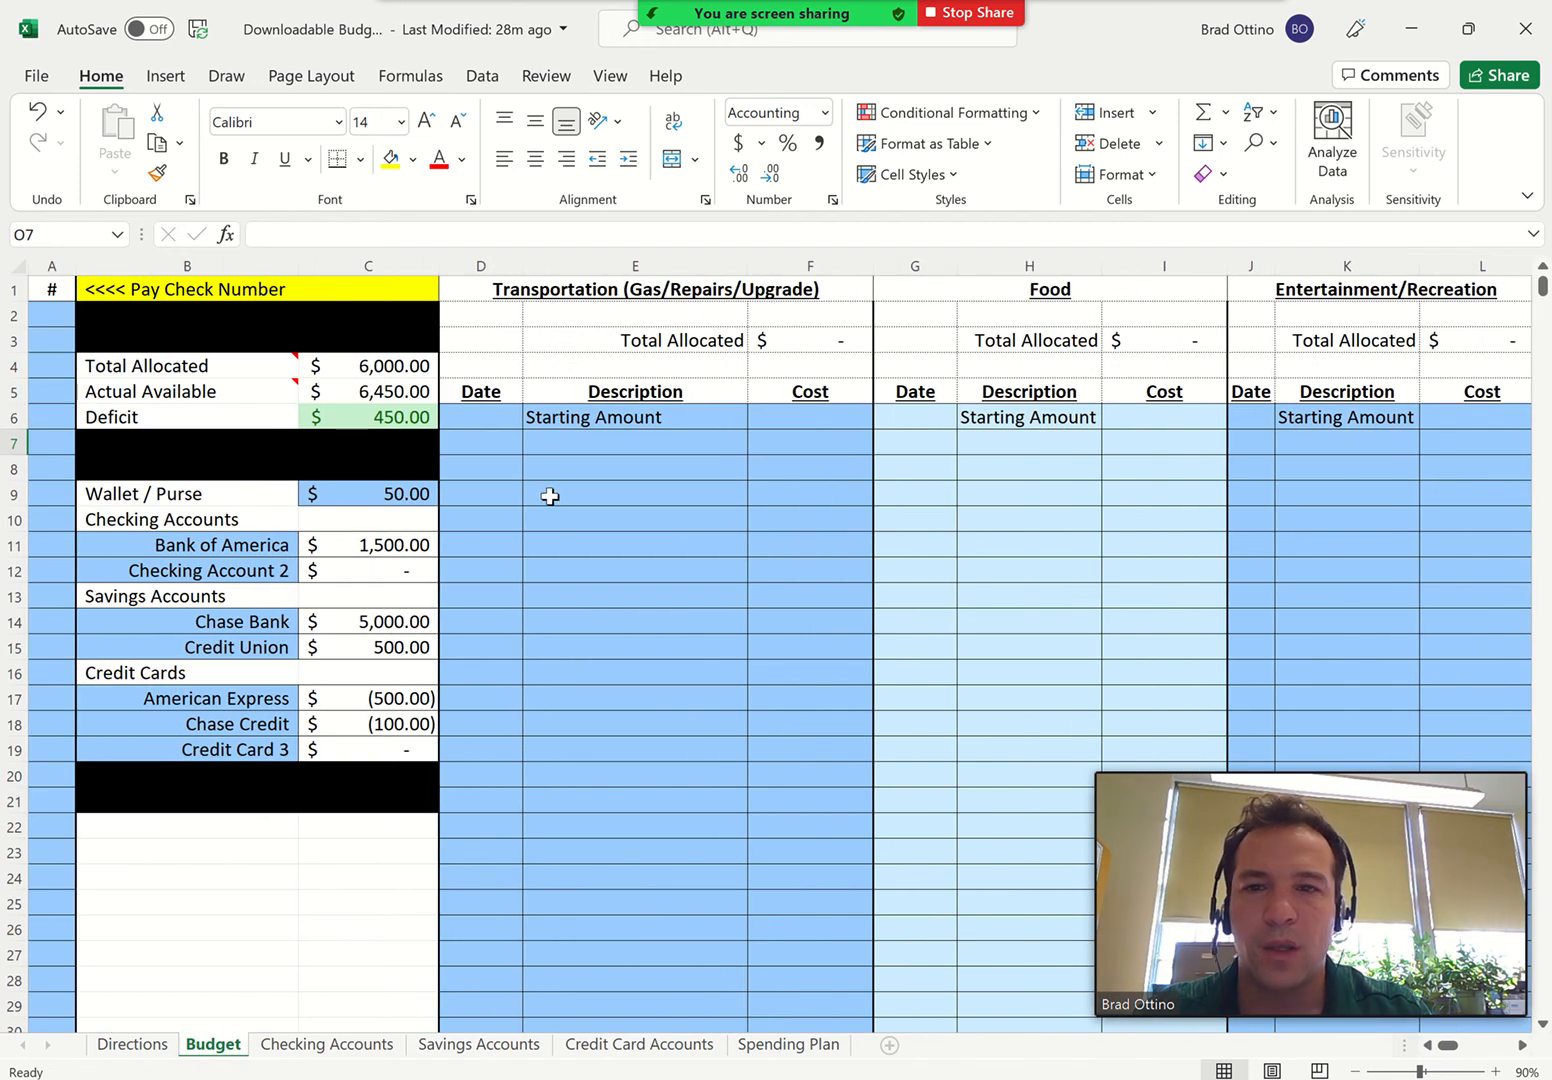
{"action": "left_click", "coordinate": [474, 417]}
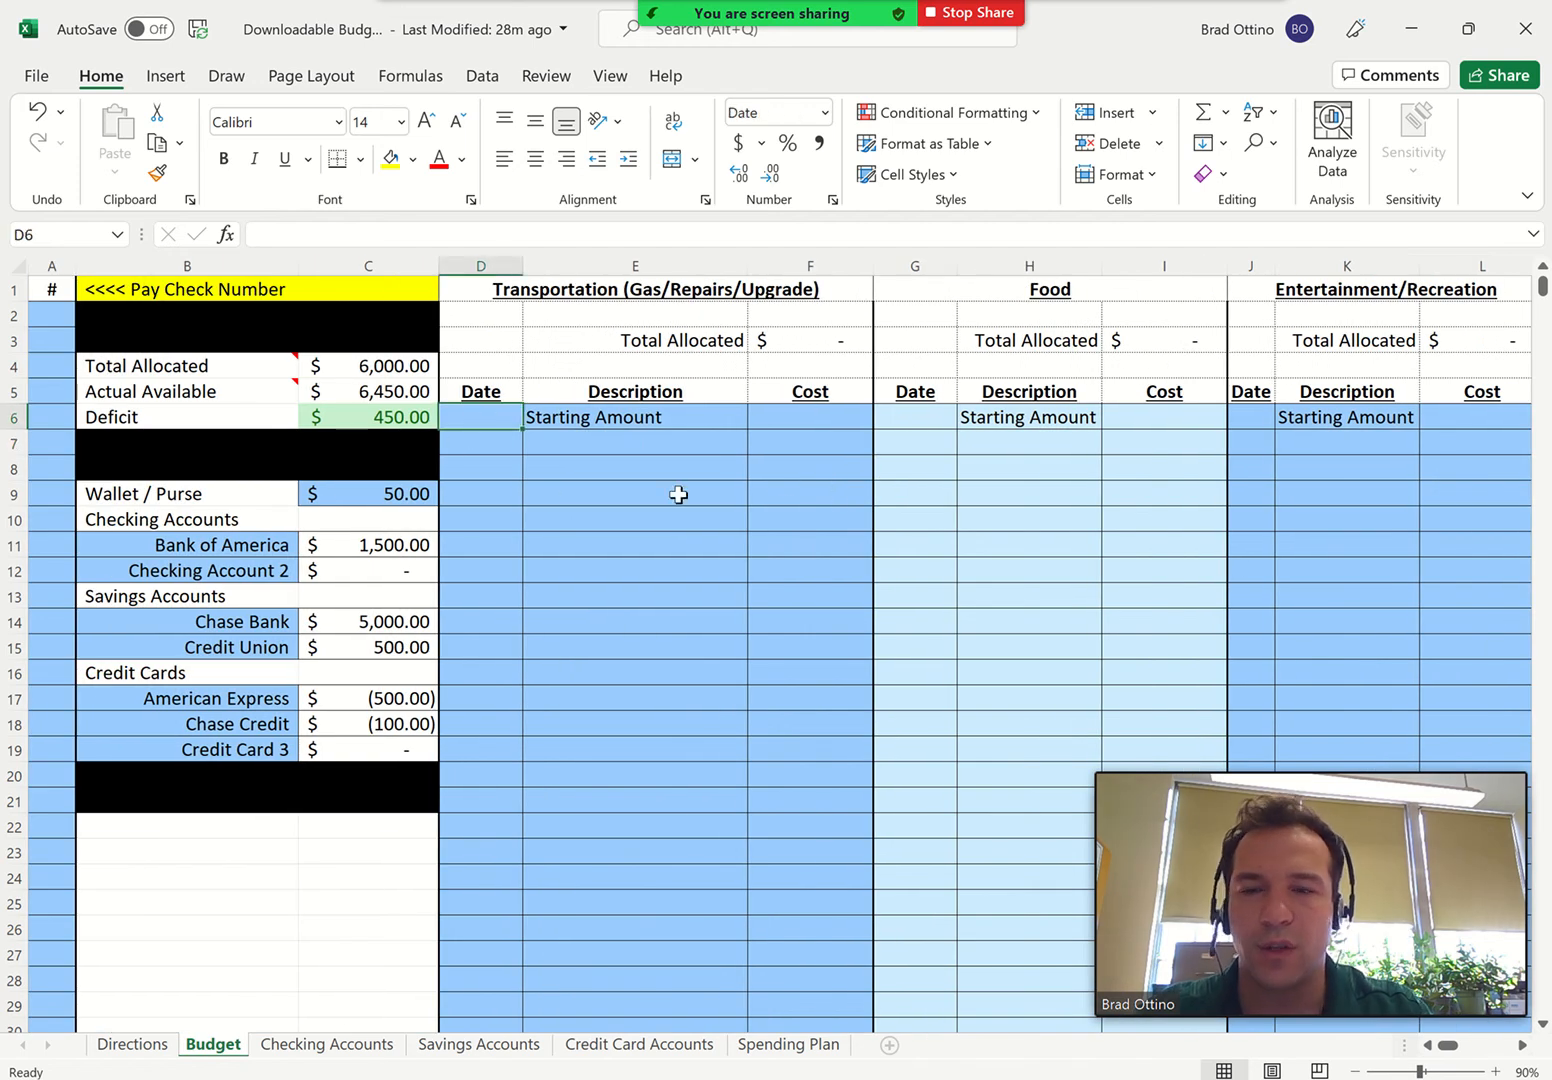
{"action": "type", "text": "12/14/21"}
{"action": "key", "text": "Tab"}
{"action": "key", "text": "Tab"}
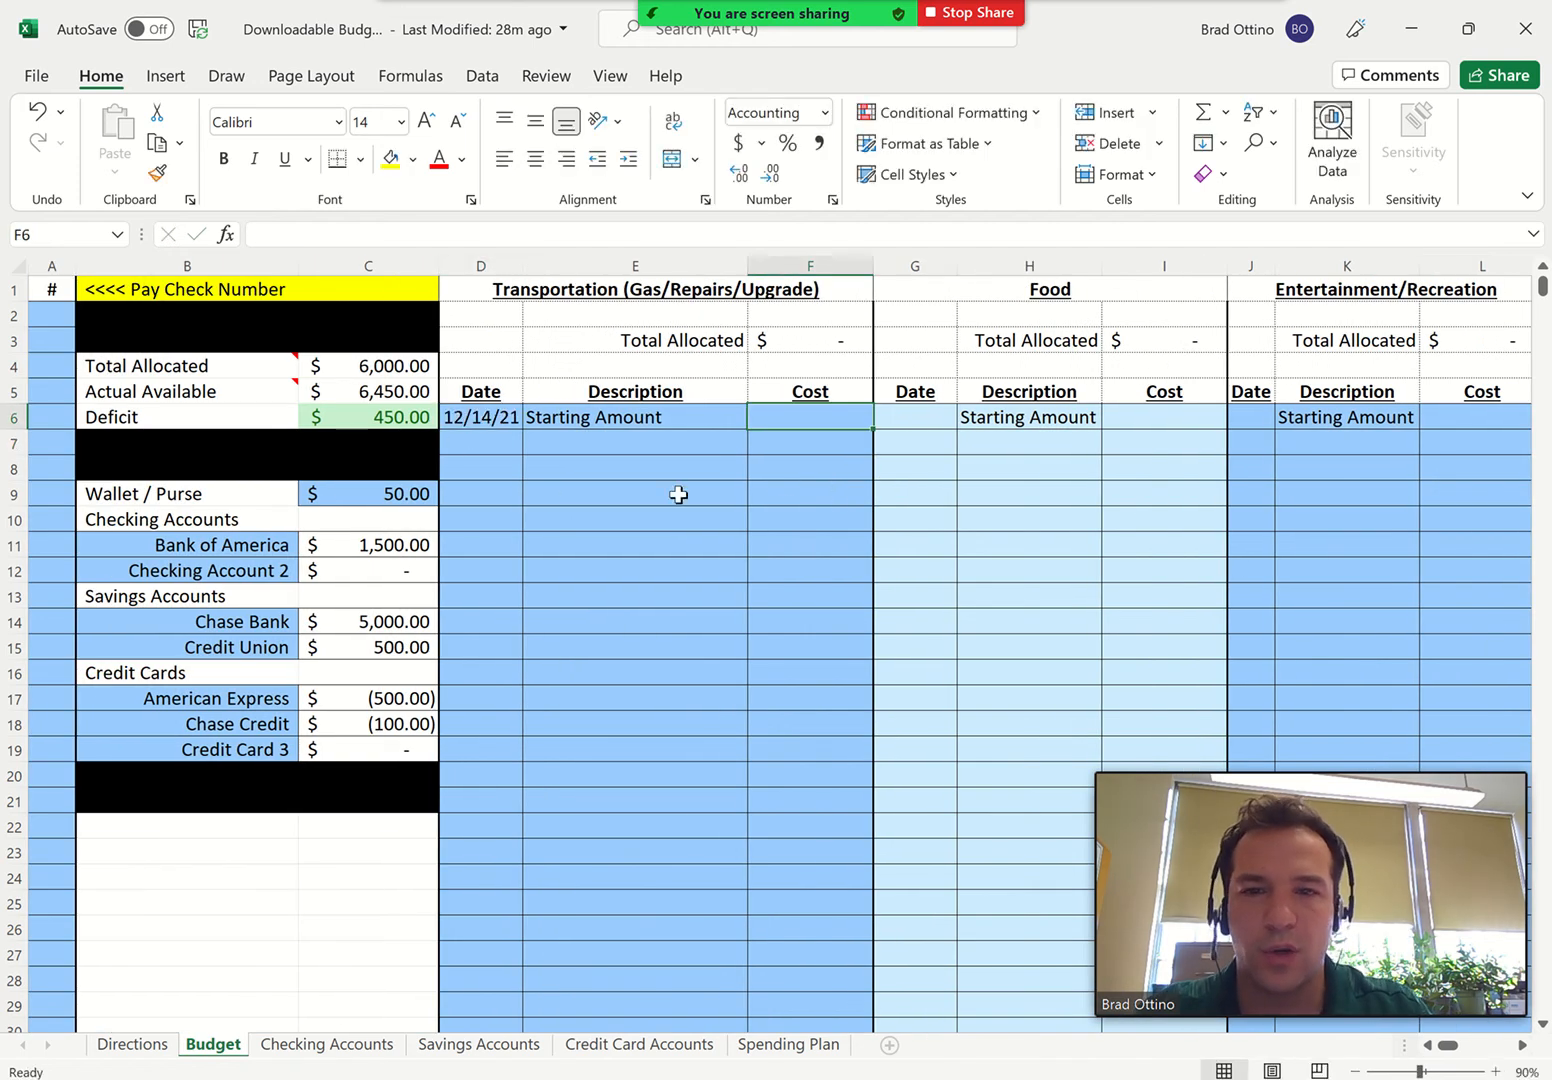
{"action": "type", "text": "250"}
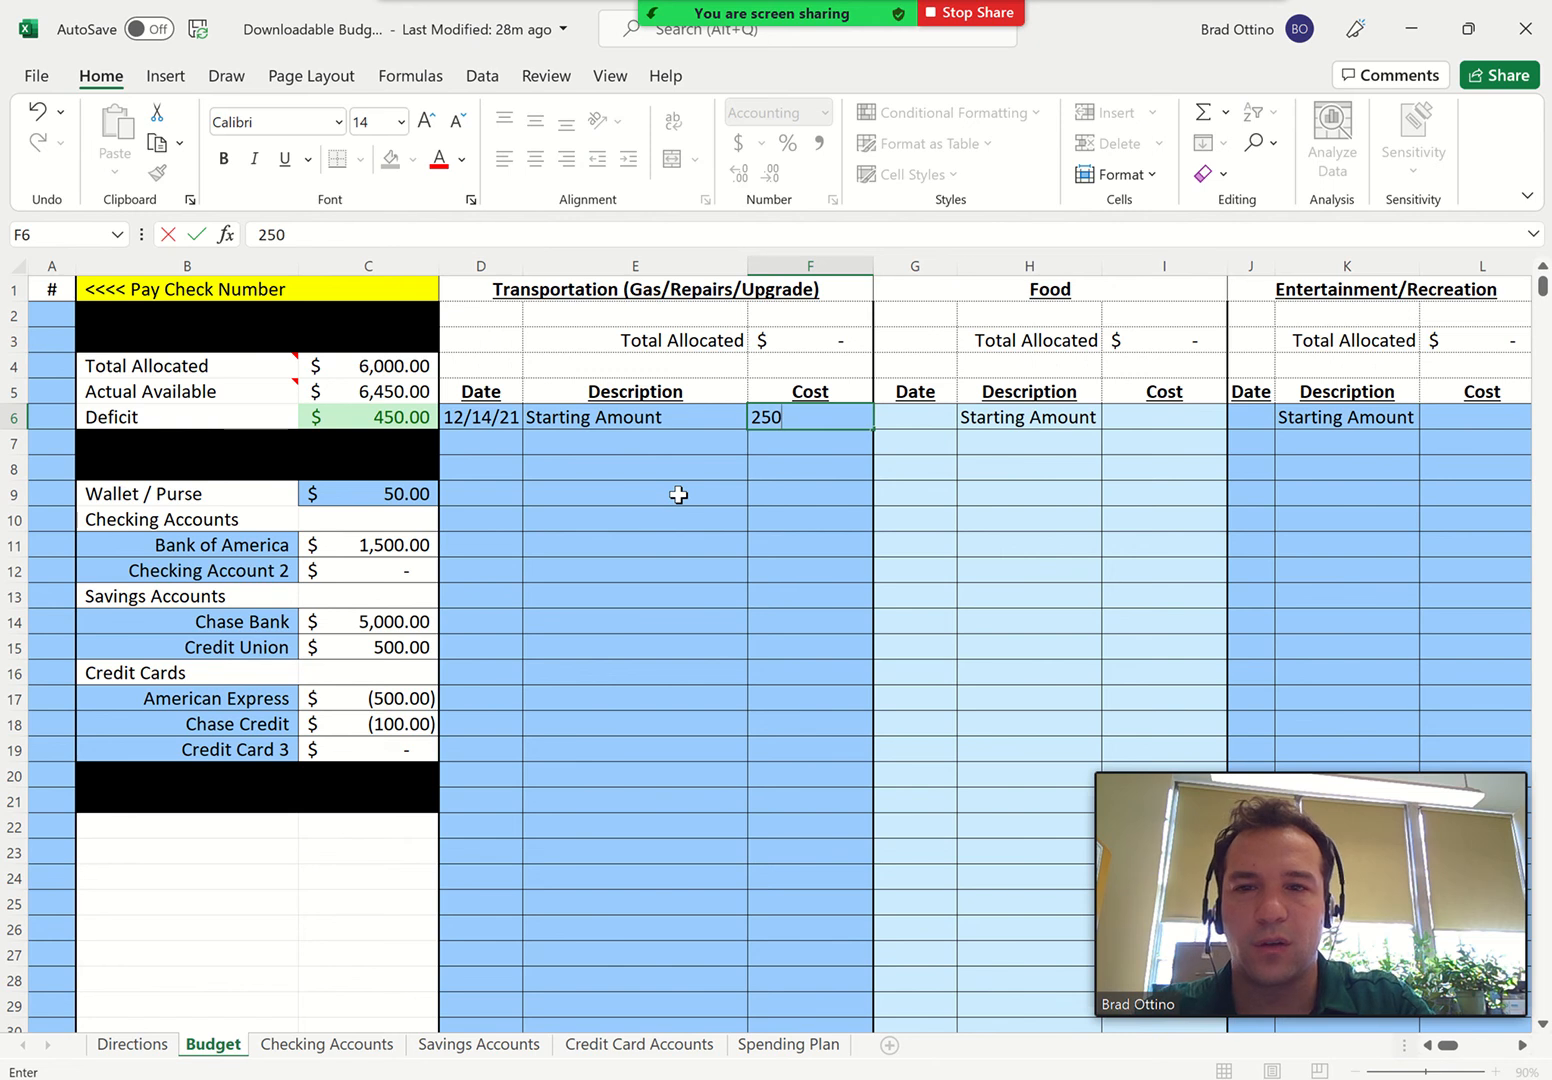
{"action": "key", "text": "Return"}
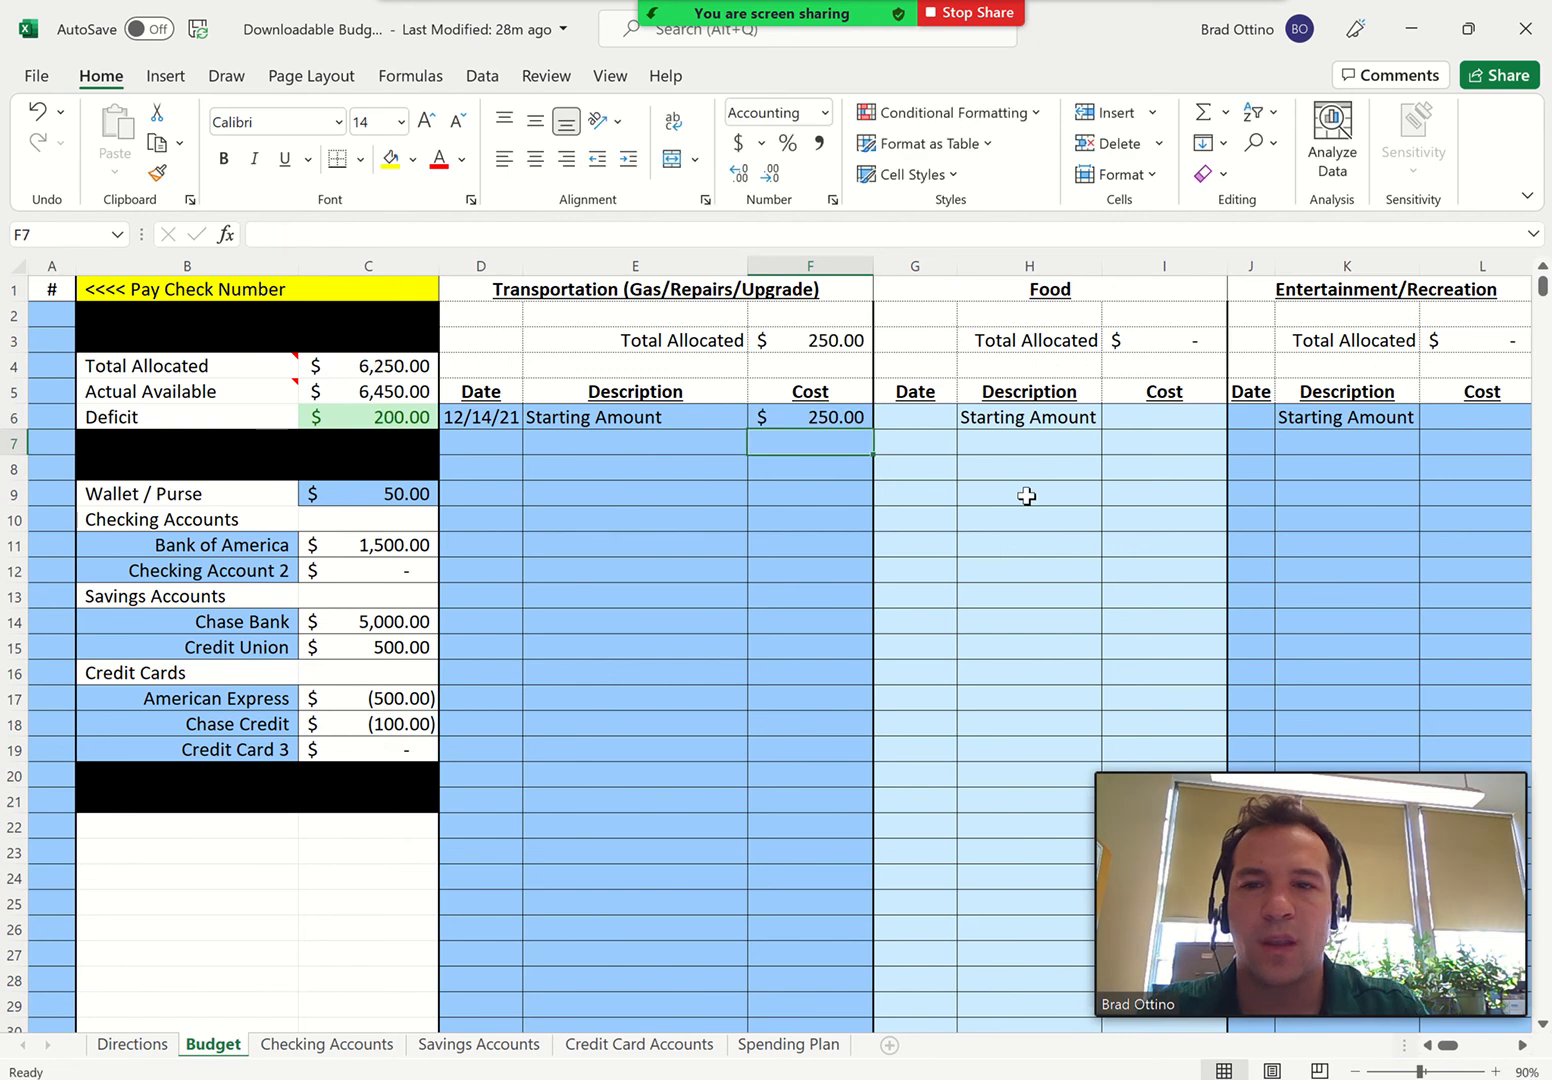
Enter the Food category's starting amount with date 12/14 and cost 200
{"action": "left_click", "coordinate": [915, 416]}
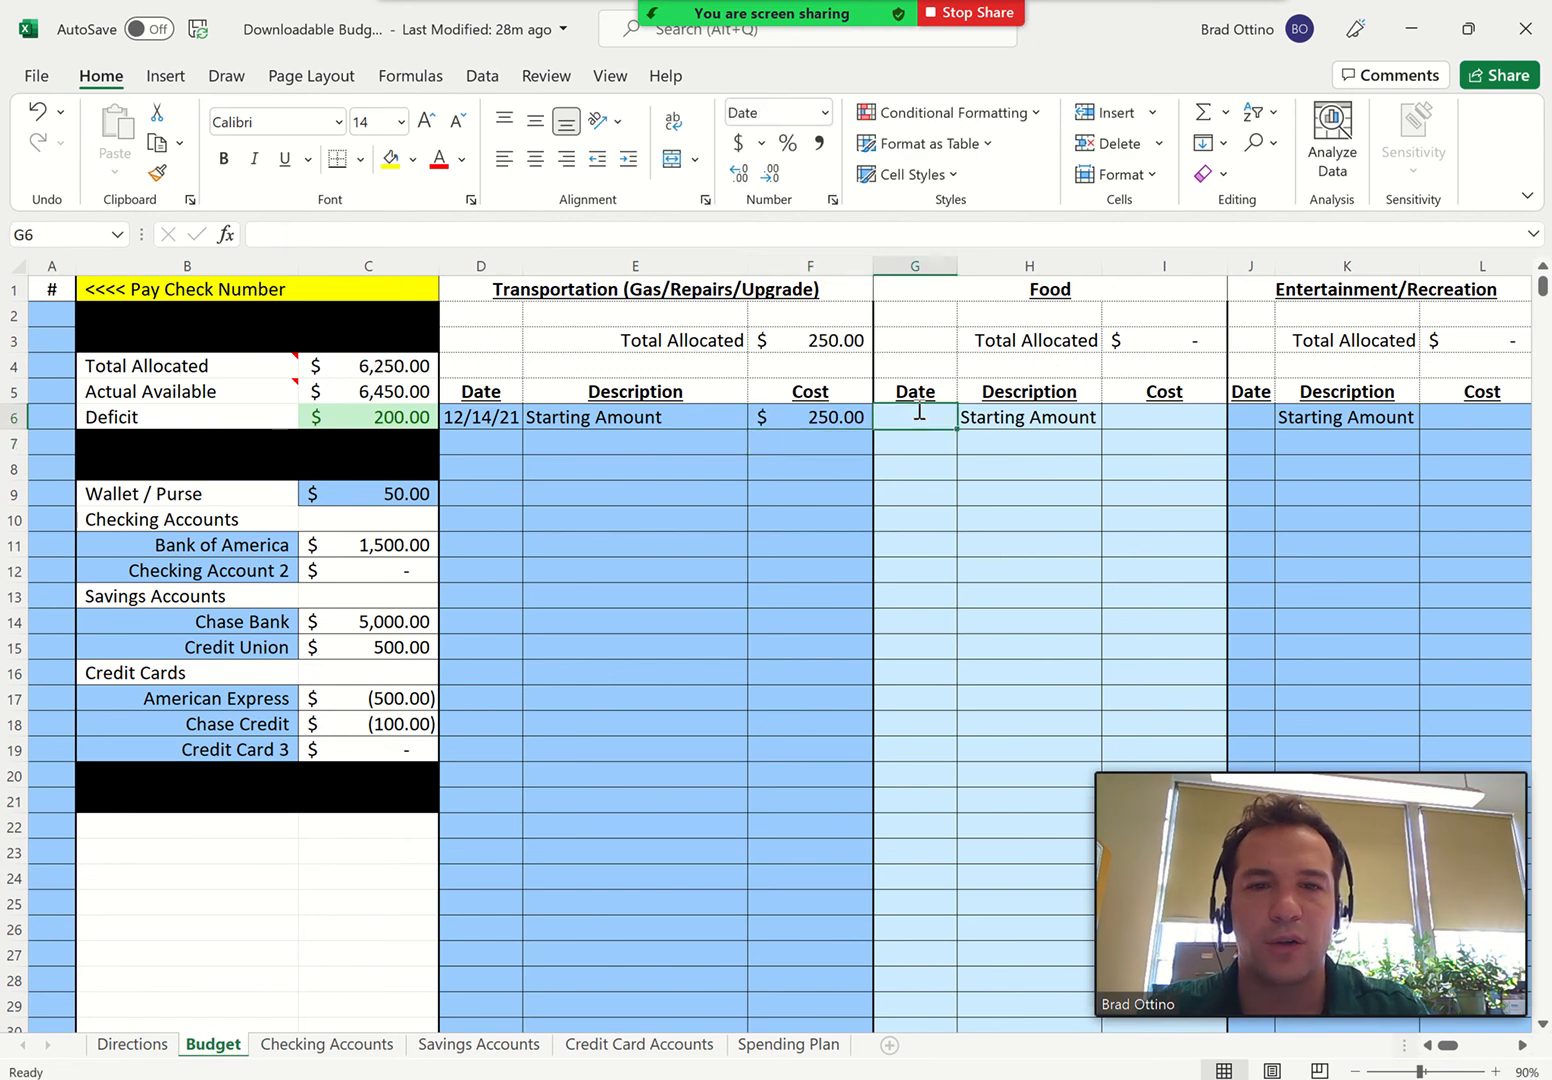
{"action": "type", "text": "12/14"}
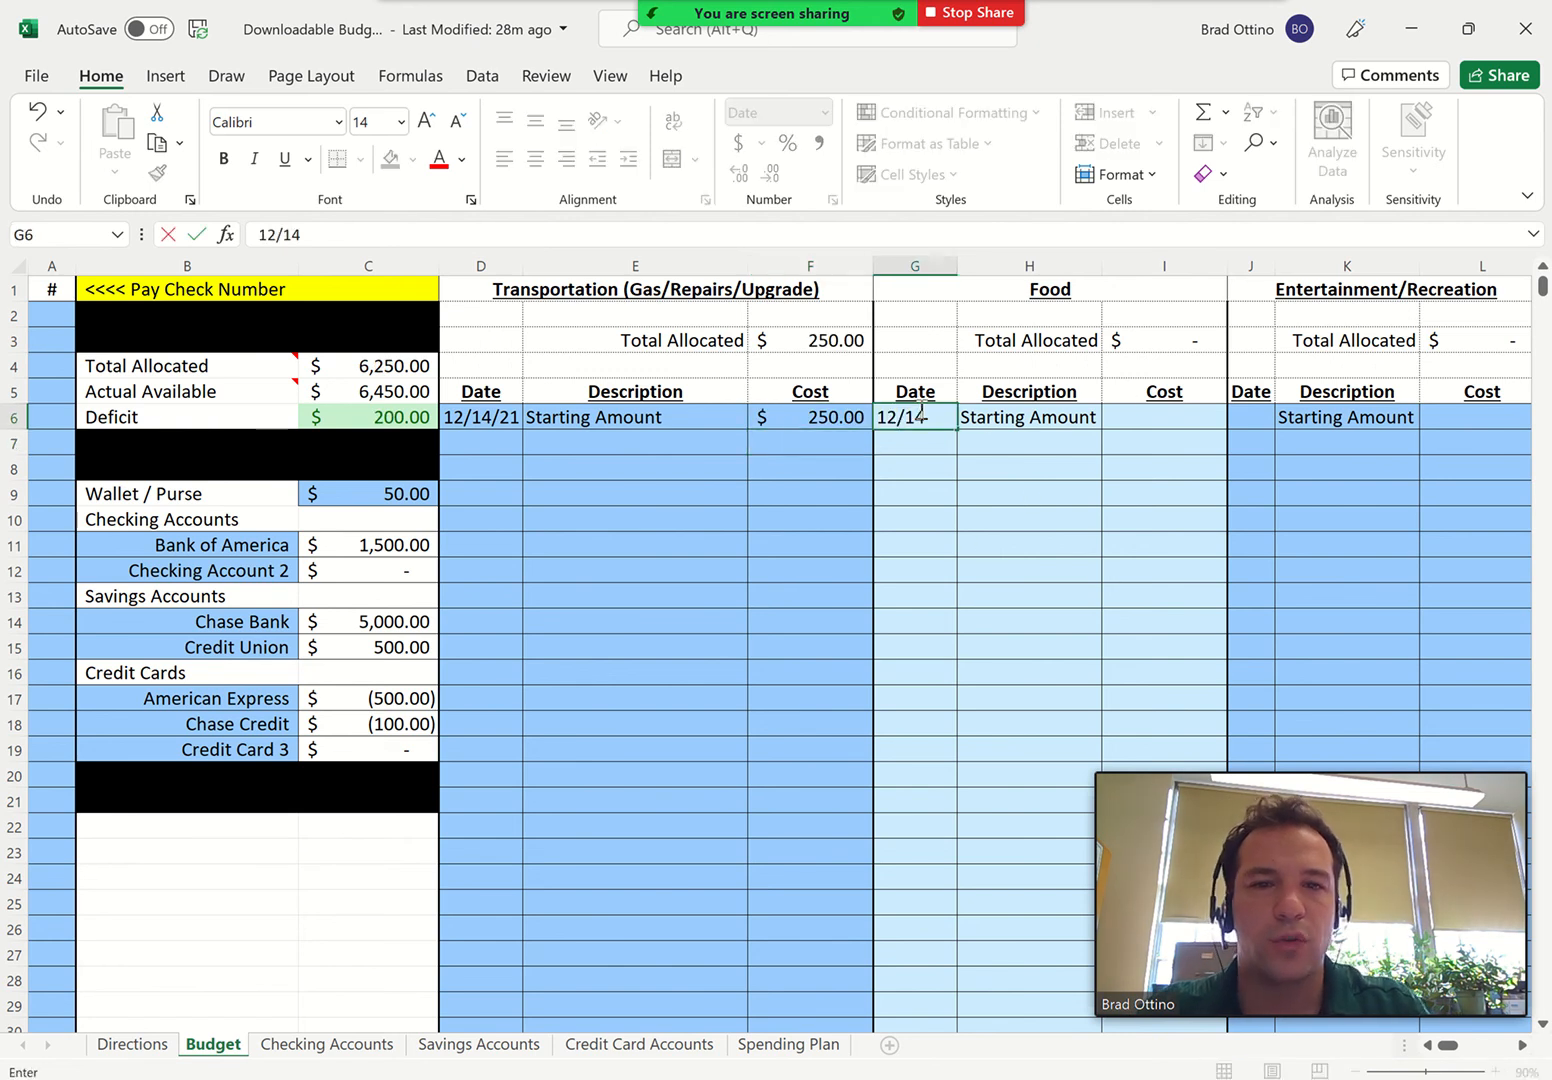
{"action": "left_click", "coordinate": [1166, 418]}
{"action": "type", "text": "200"}
{"action": "key", "text": "Return"}
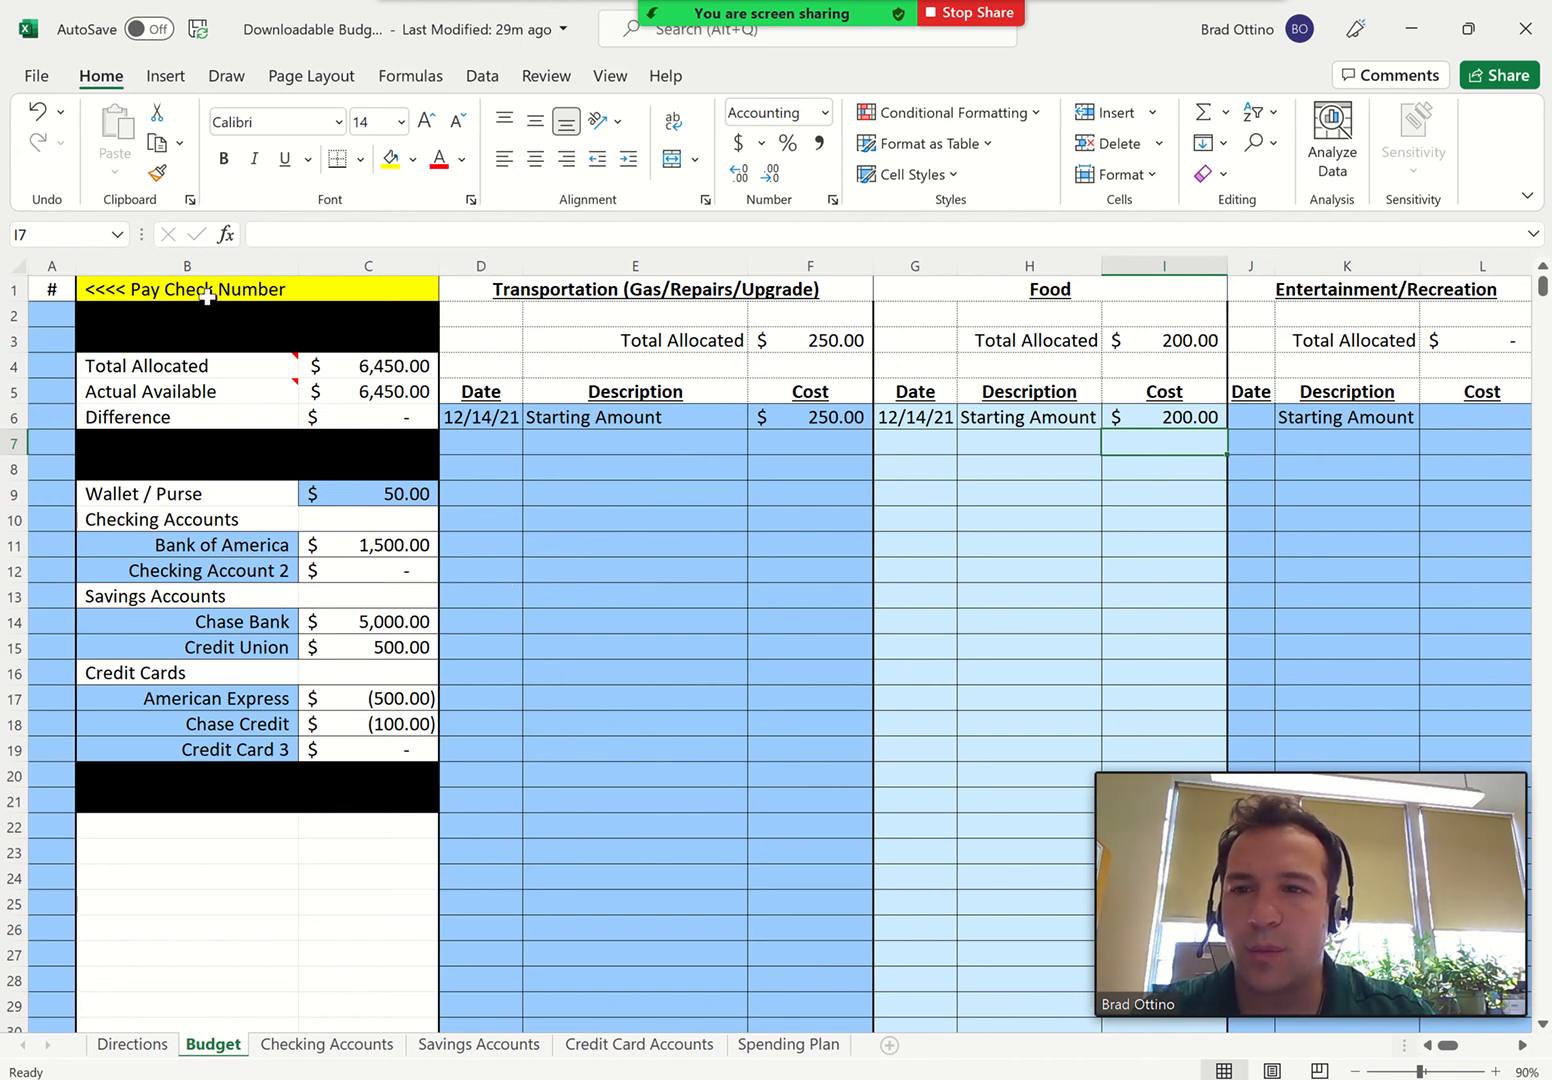
Record paycheck number 1 in cell A2 of the Budget sheet
{"action": "left_click", "coordinate": [47, 313]}
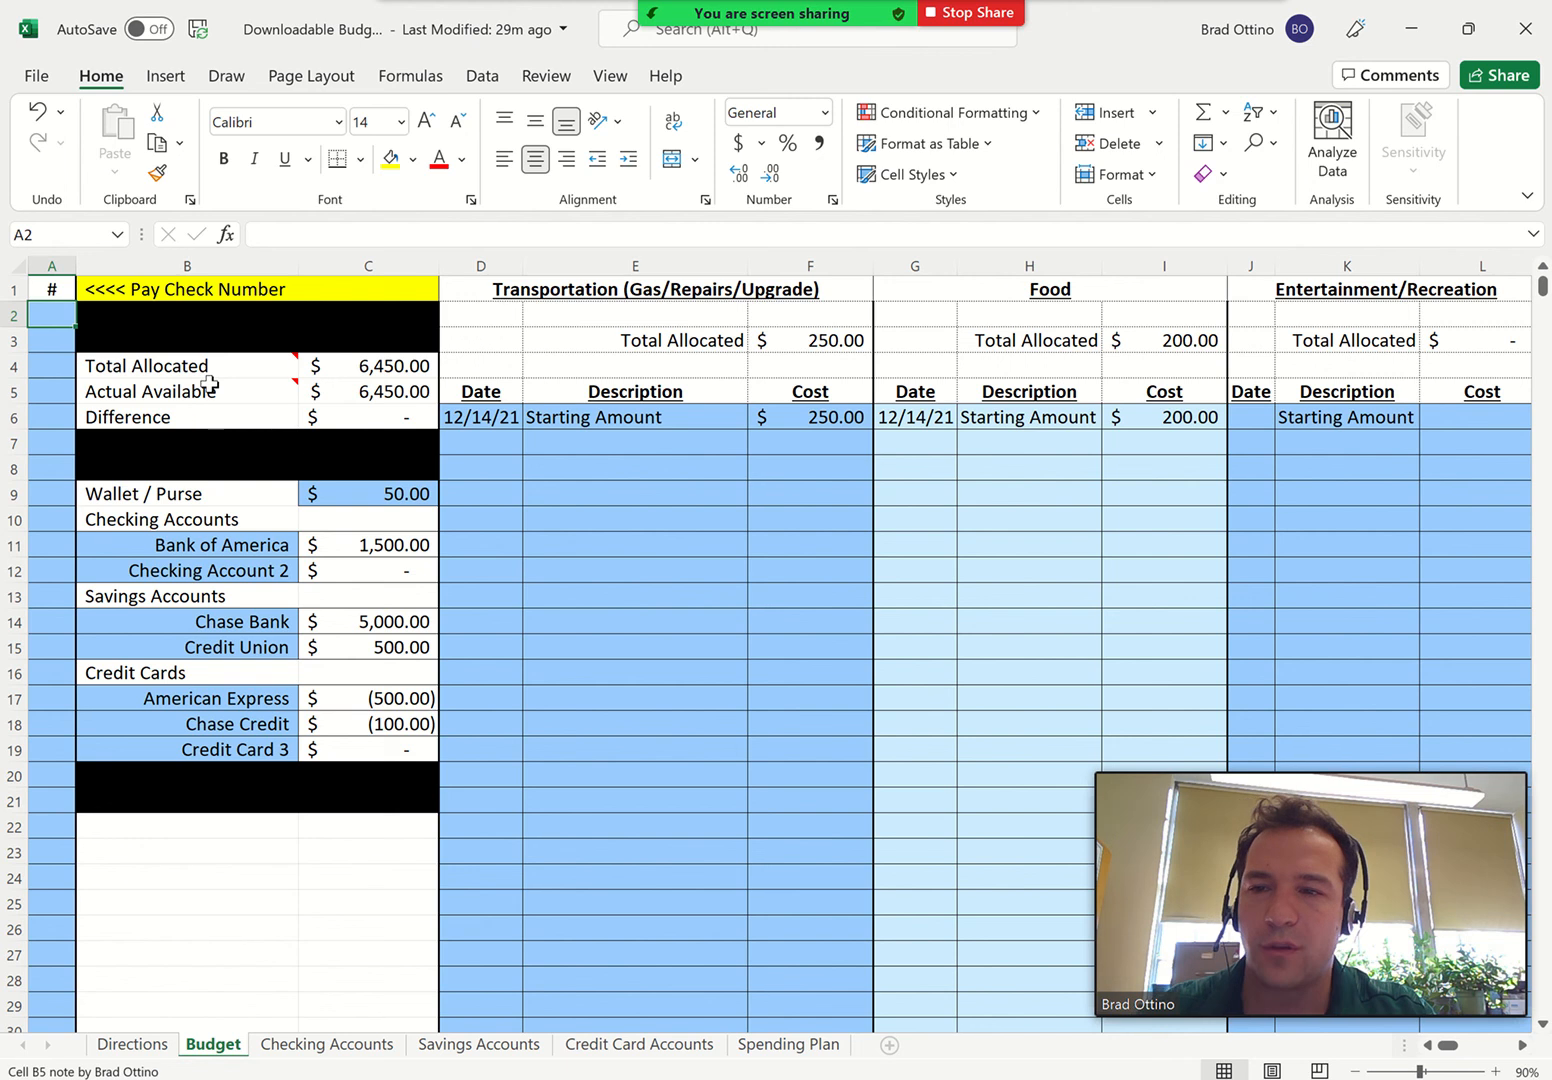
{"action": "mouse_move", "coordinate": [209, 384]}
{"action": "type", "text": "1"}
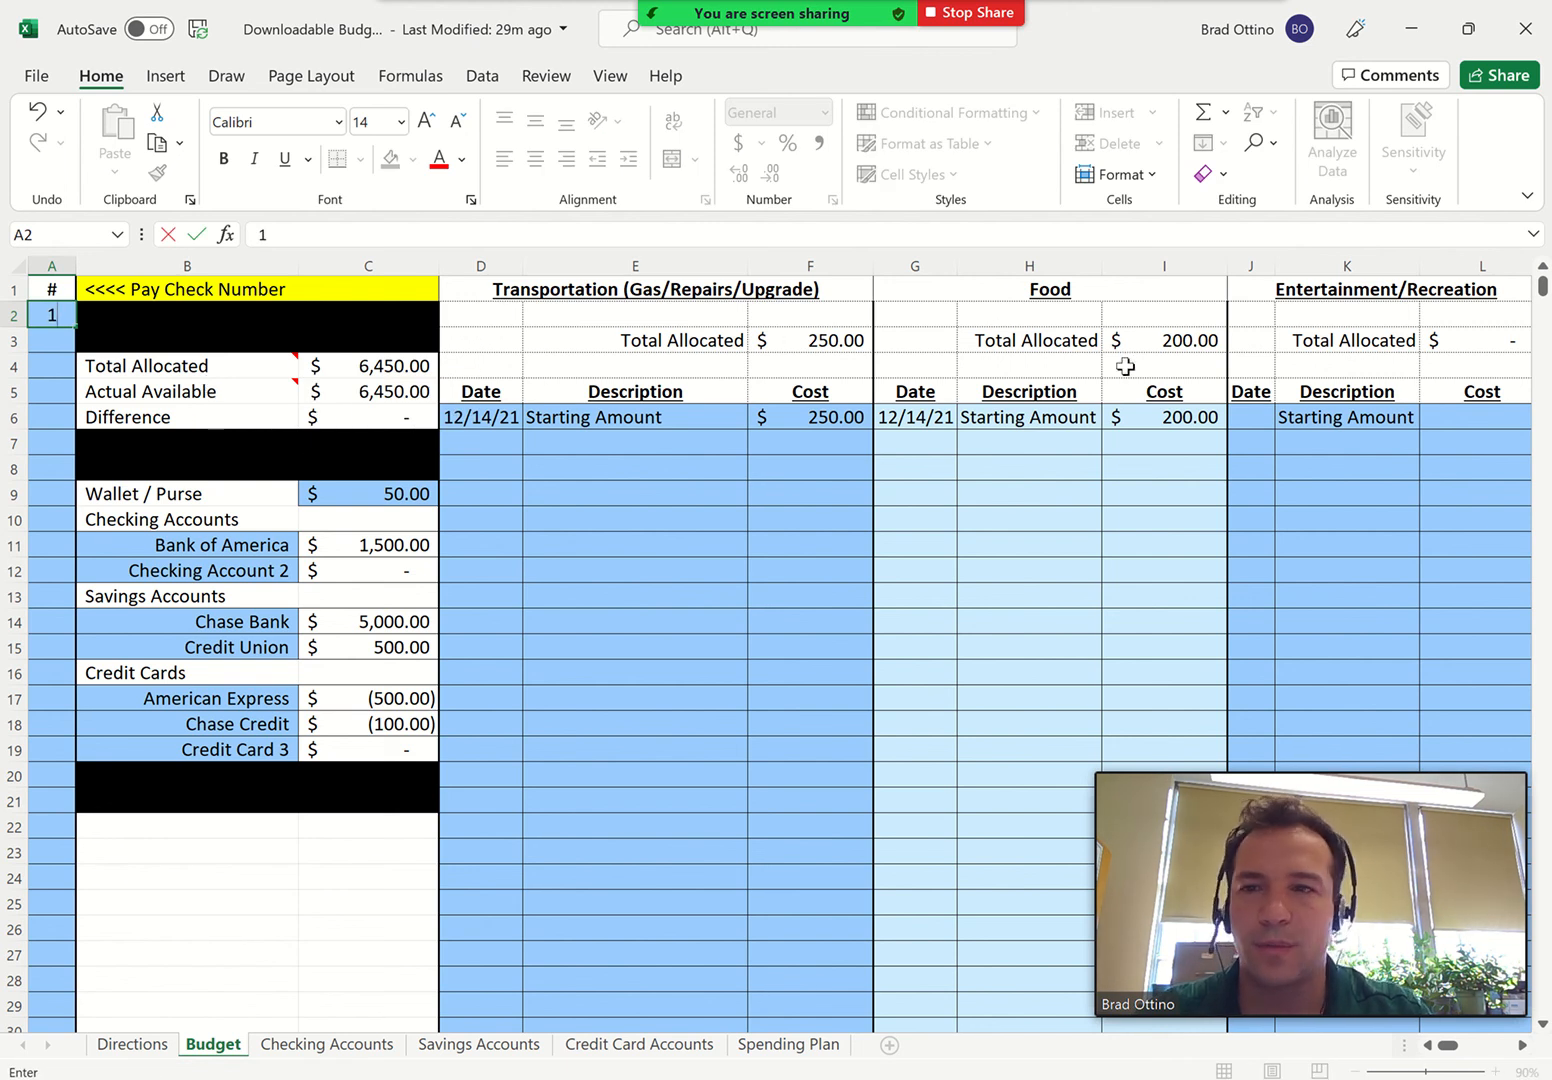
{"action": "key", "text": "Return"}
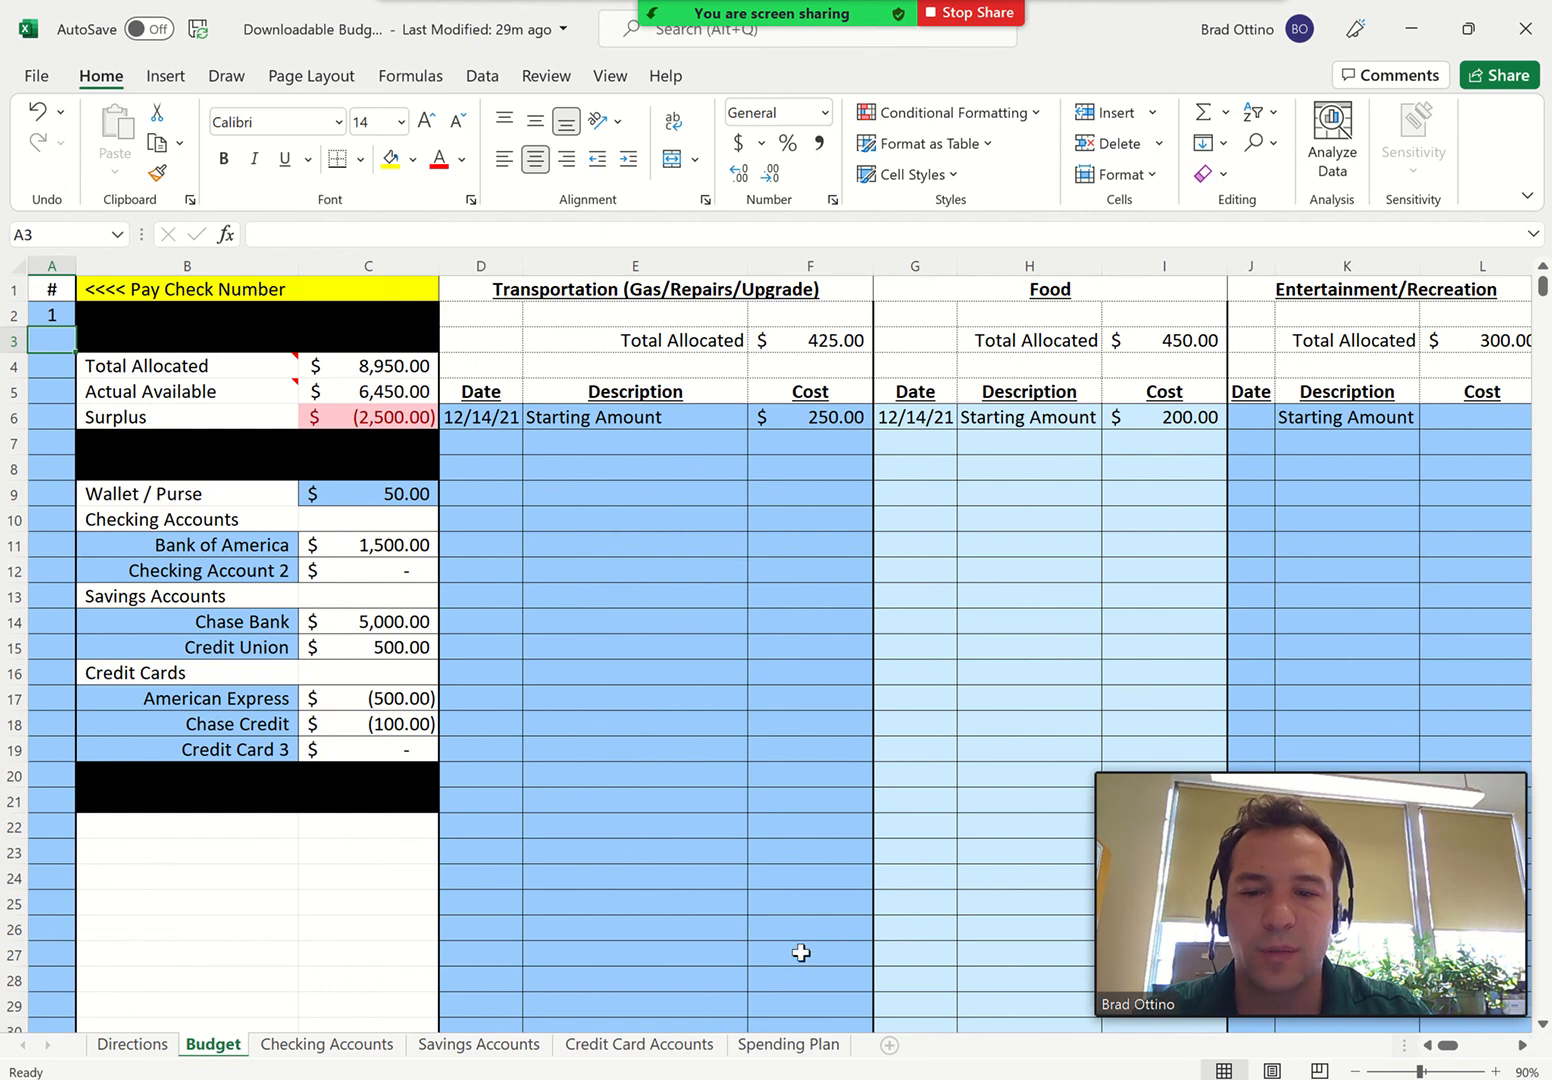
Check the Spending Plan sheet, and on the Budget sheet clear and re-enter paycheck number 1 in cell A2
{"action": "left_click", "coordinate": [781, 1050]}
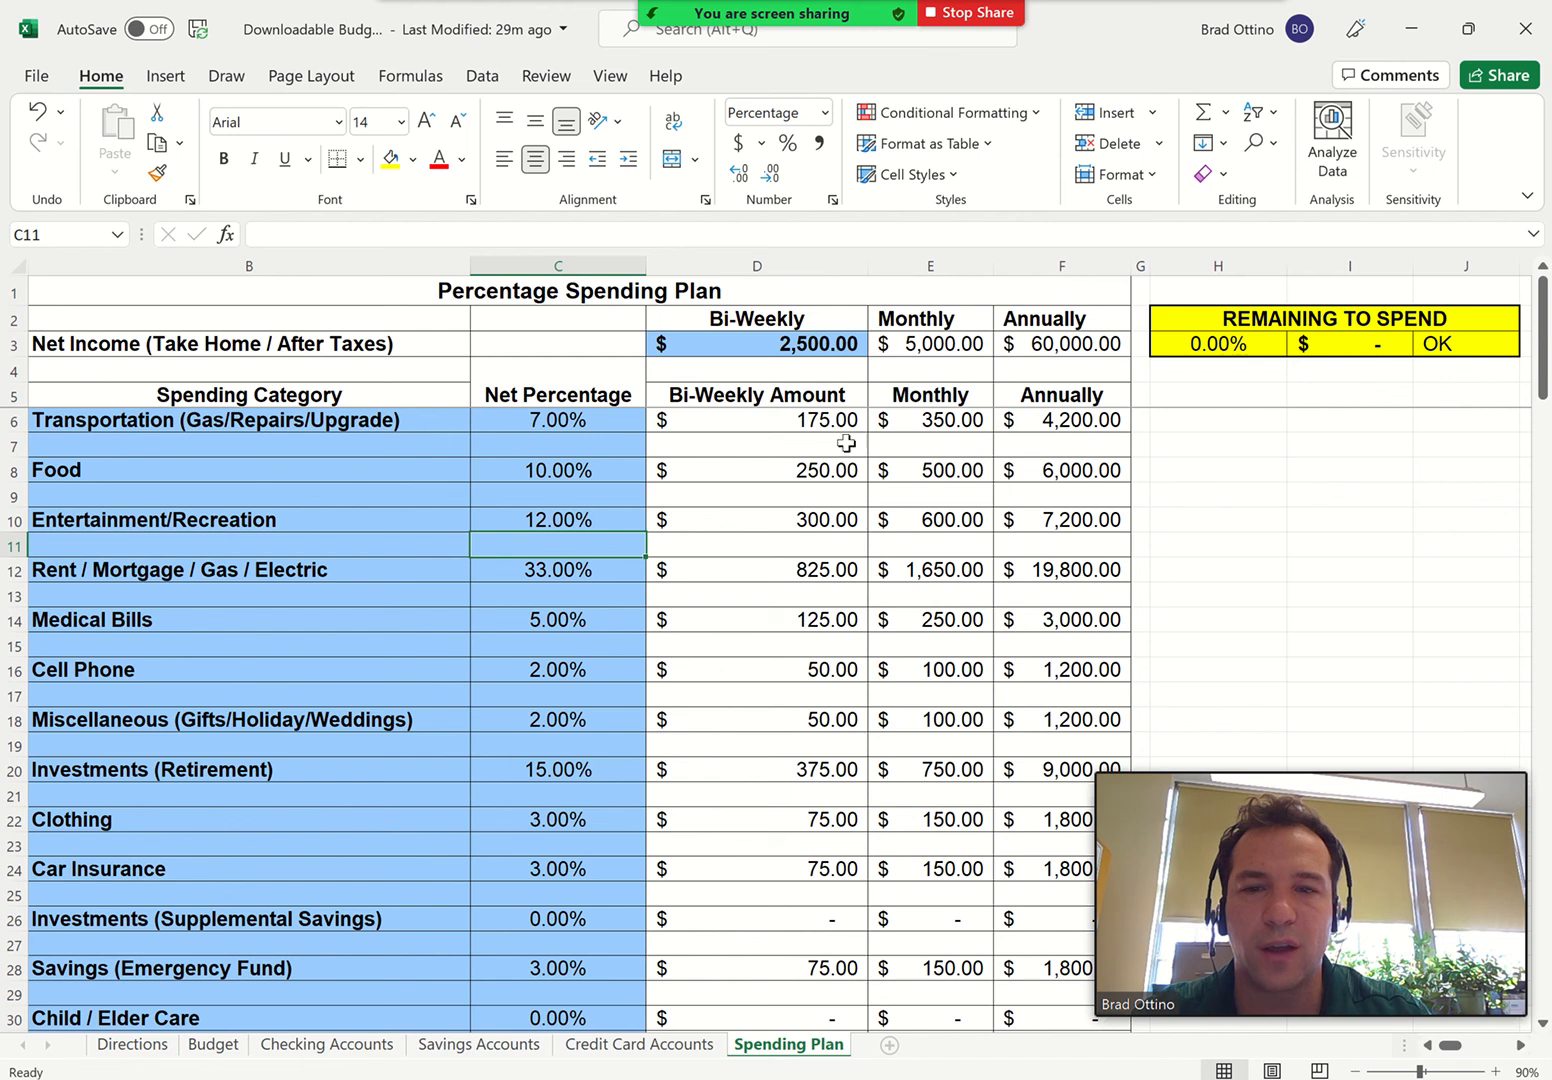
{"action": "left_click", "coordinate": [213, 1044]}
{"action": "left_click", "coordinate": [43, 316]}
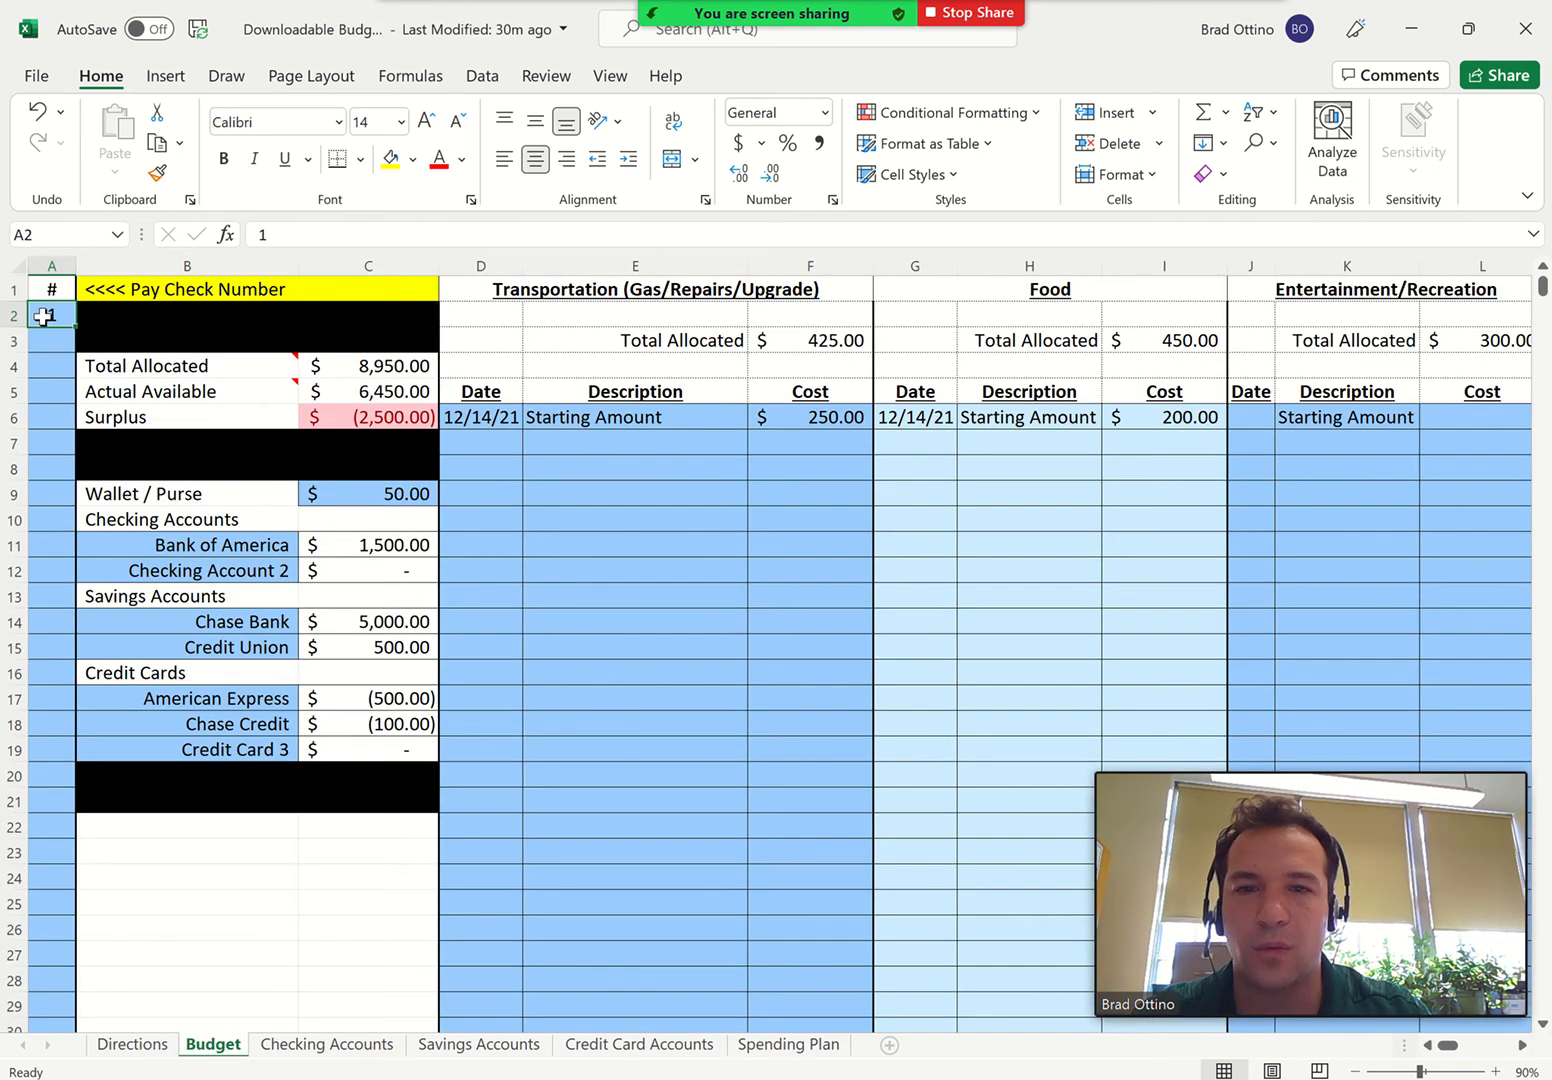
{"action": "key", "text": "Delete"}
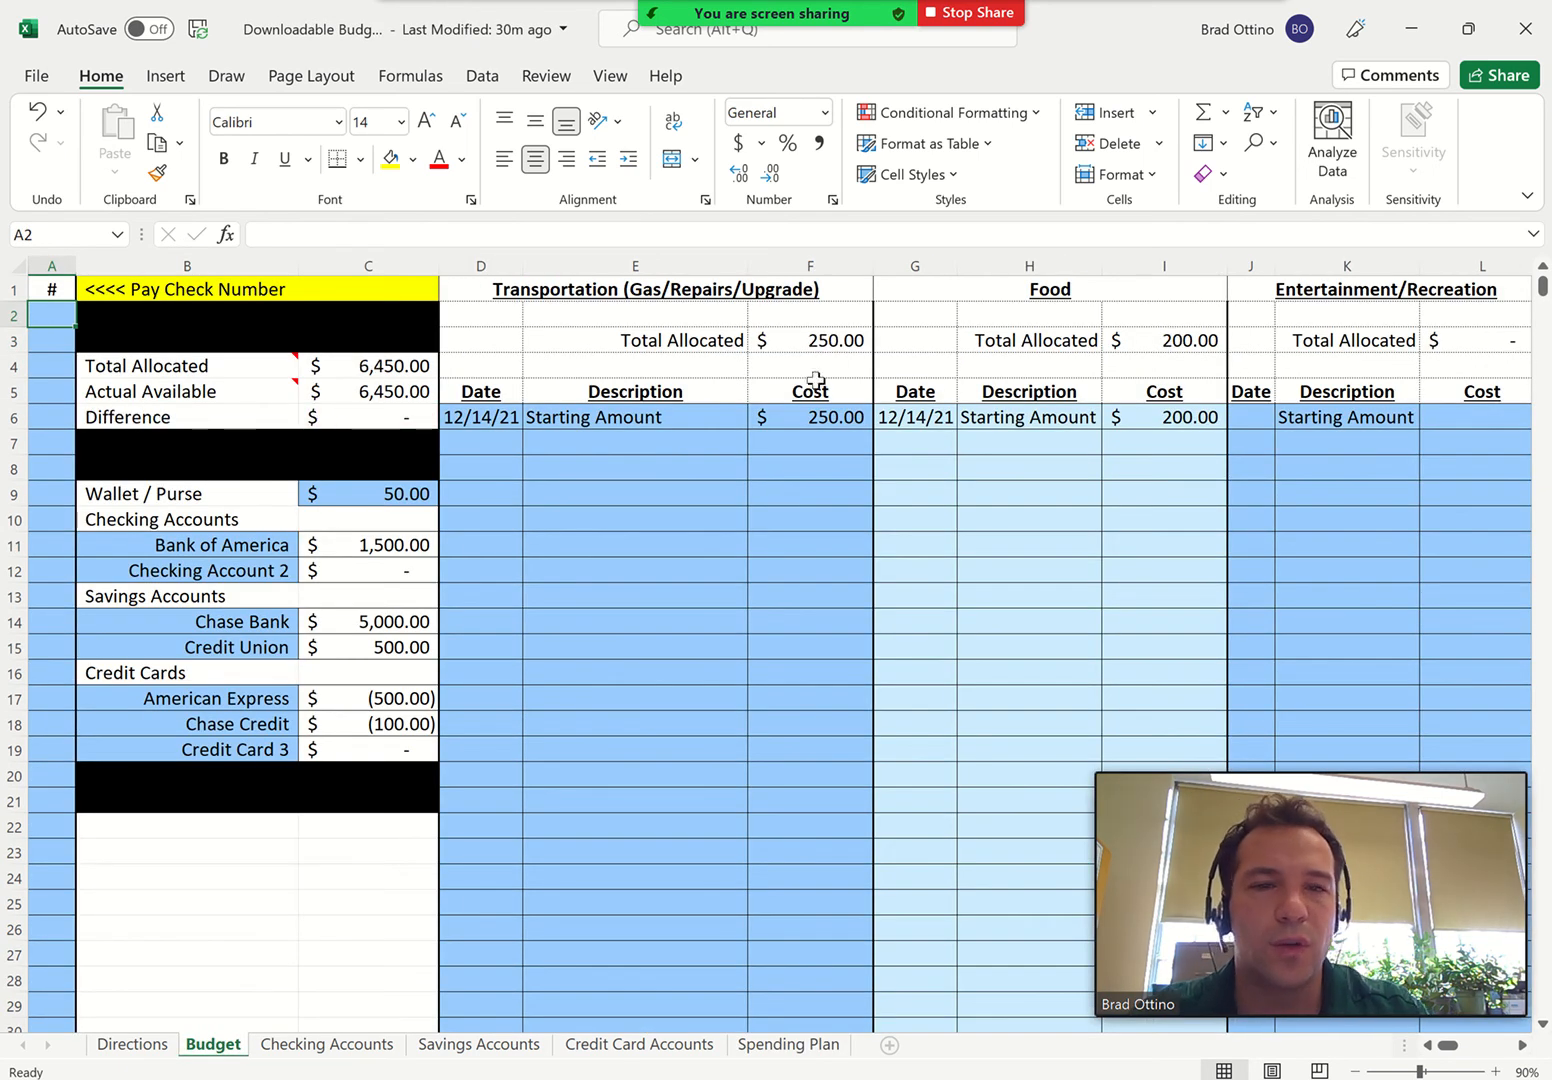
{"action": "type", "text": "1"}
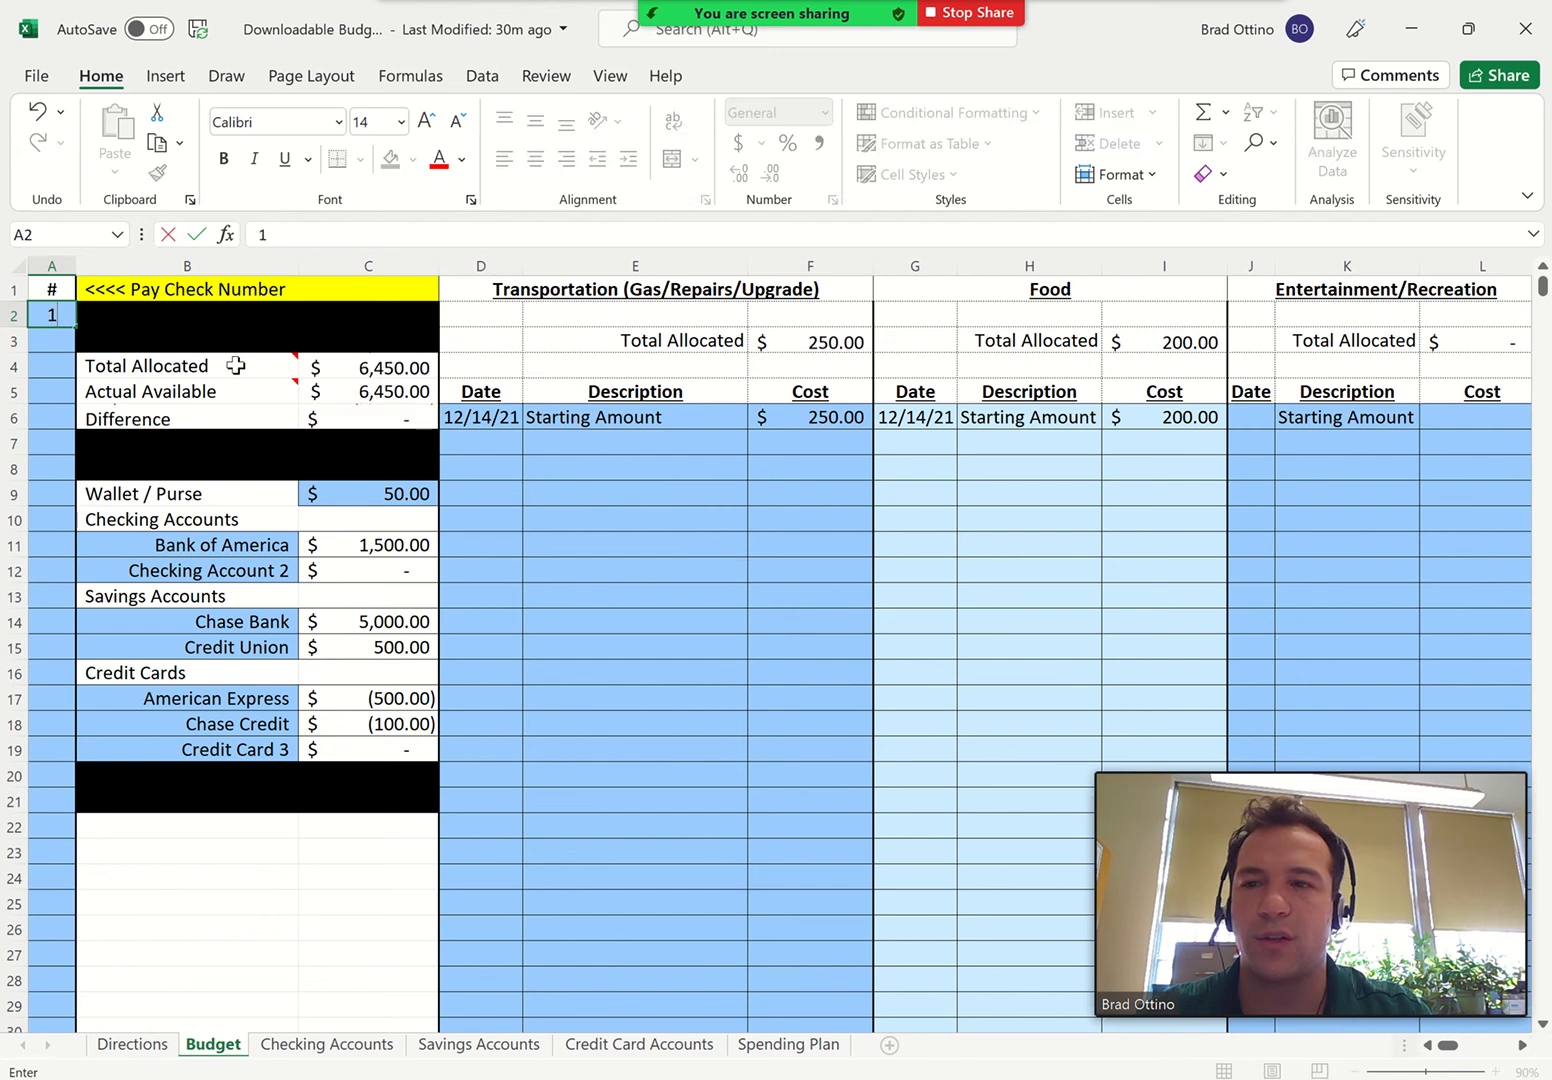
{"action": "key", "text": "Return"}
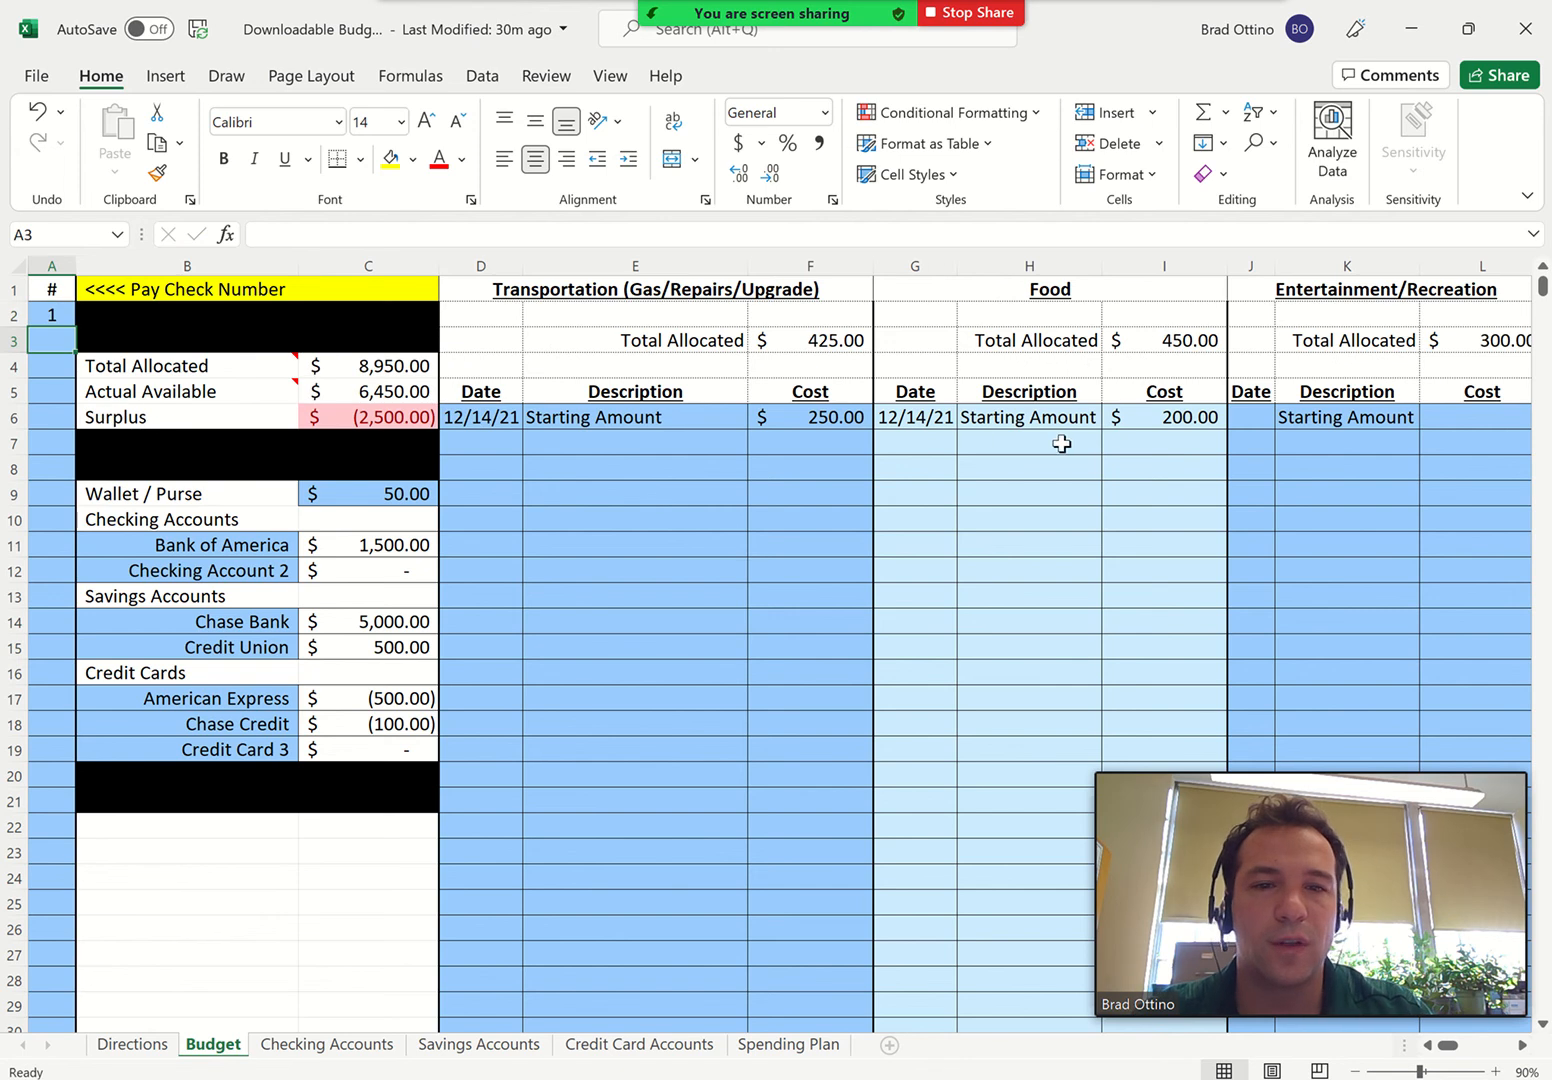
Add a Groceries expense to the Food category with date 12/14/21 and cost 100
{"action": "left_click", "coordinate": [933, 444]}
{"action": "type", "text": "12/14/21"}
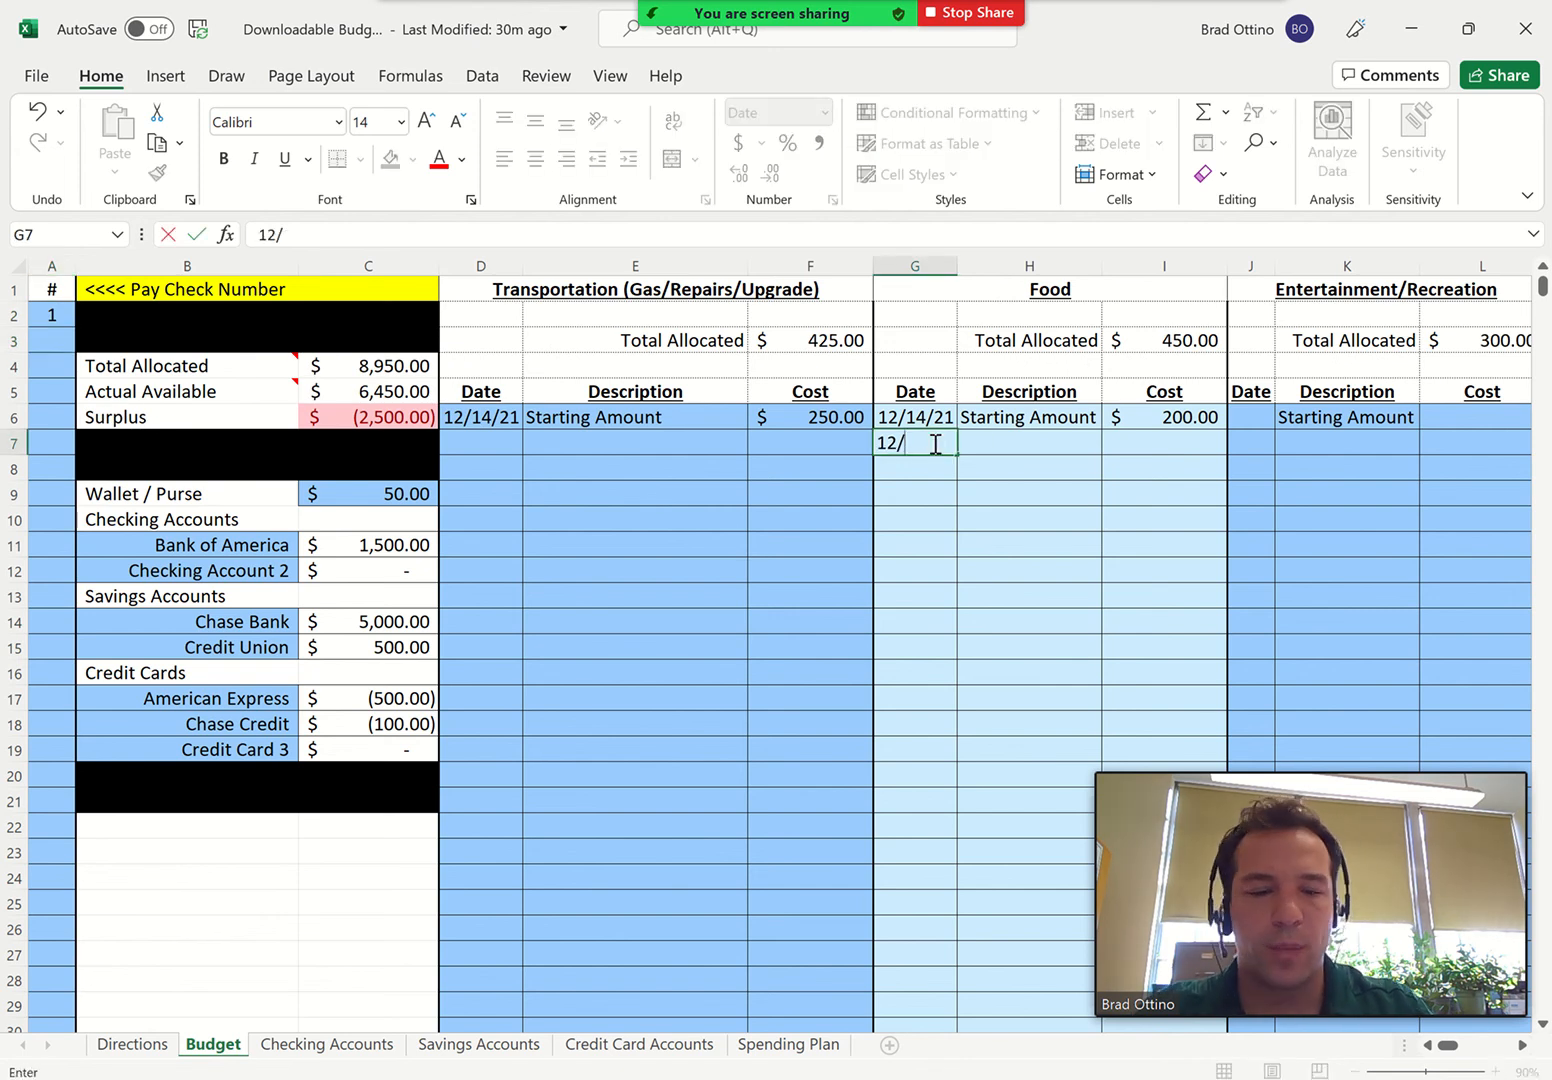
{"action": "key", "text": "Tab"}
{"action": "type", "text": "Gro"}
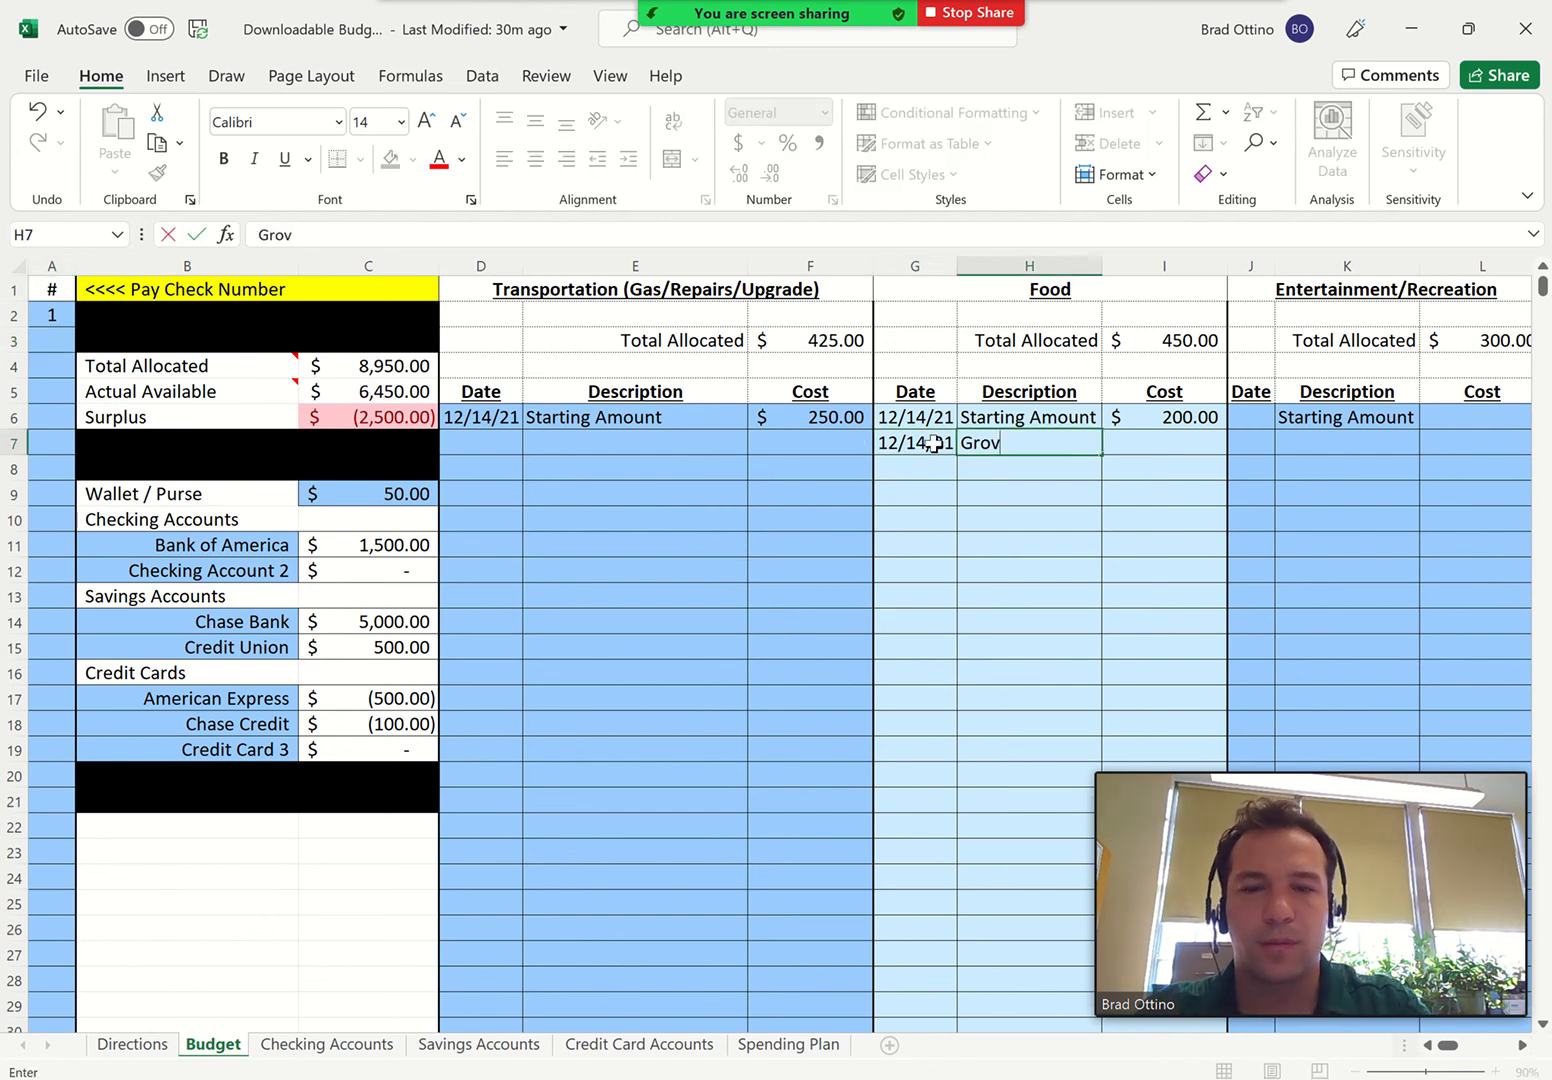
{"action": "type", "text": "ceries"}
{"action": "key", "text": "Tab"}
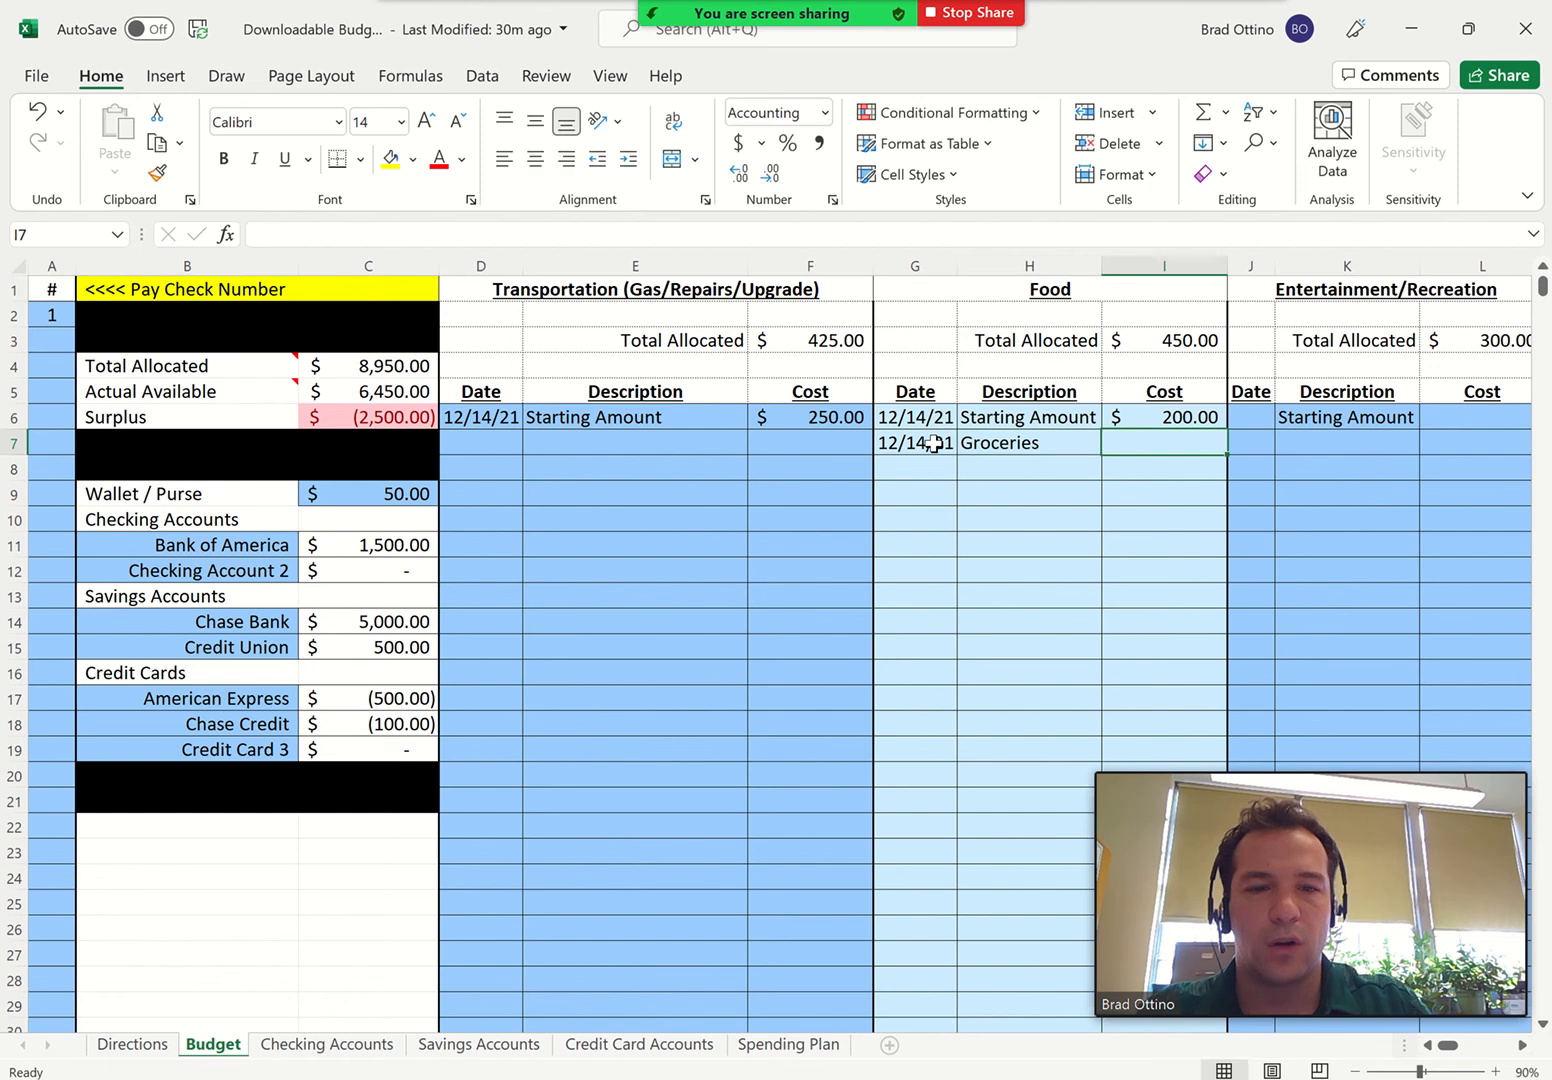
{"action": "type", "text": "100"}
{"action": "key", "text": "ctrl+Return"}
{"action": "key", "text": "Return"}
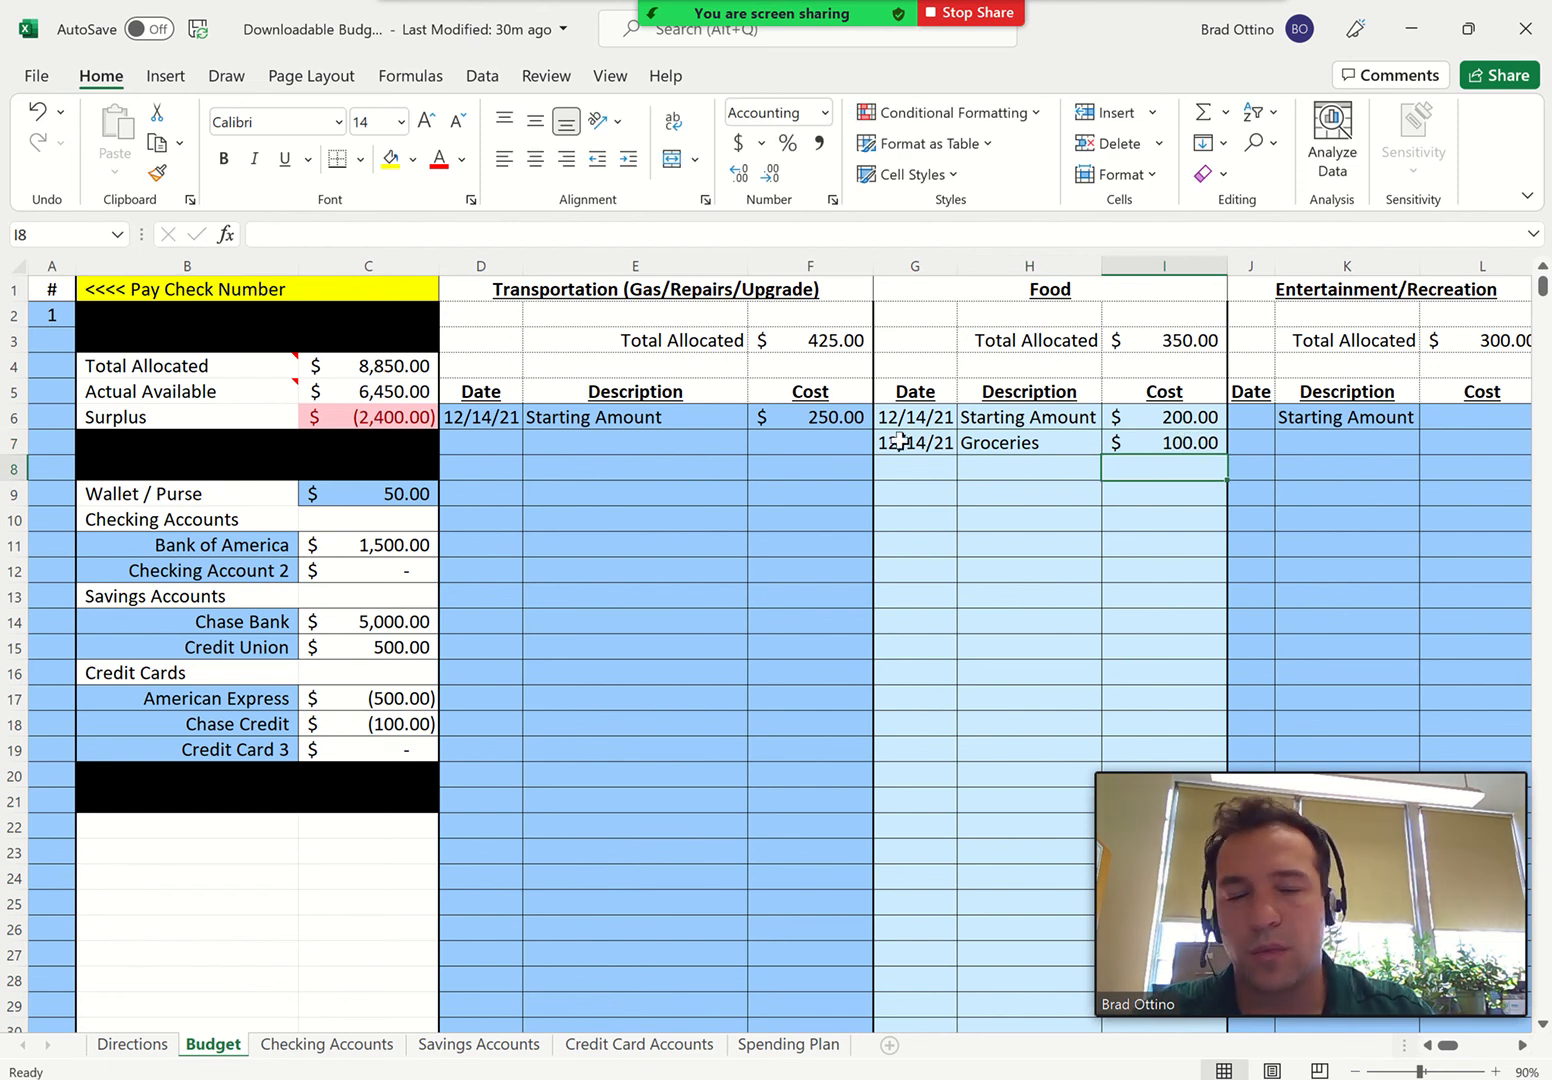
Clear the Groceries expense row from the Food category
{"action": "left_click_drag", "start_coordinate": [902, 440], "coordinate": [1129, 457]}
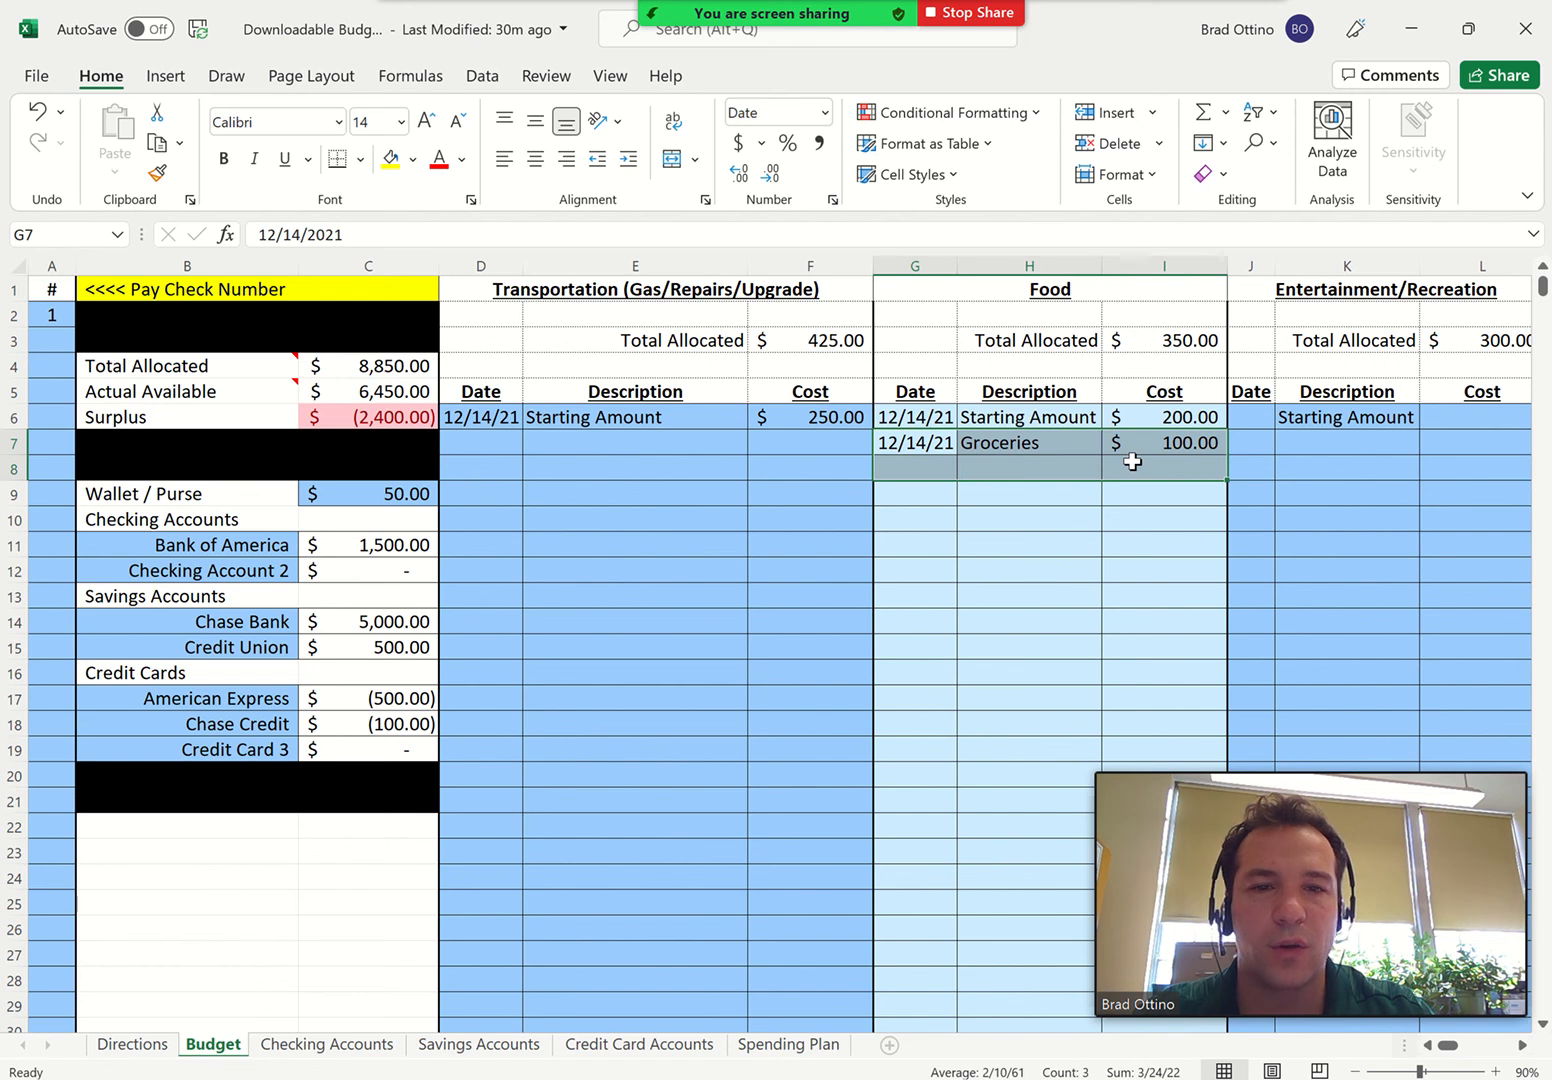
{"action": "key", "text": "Delete"}
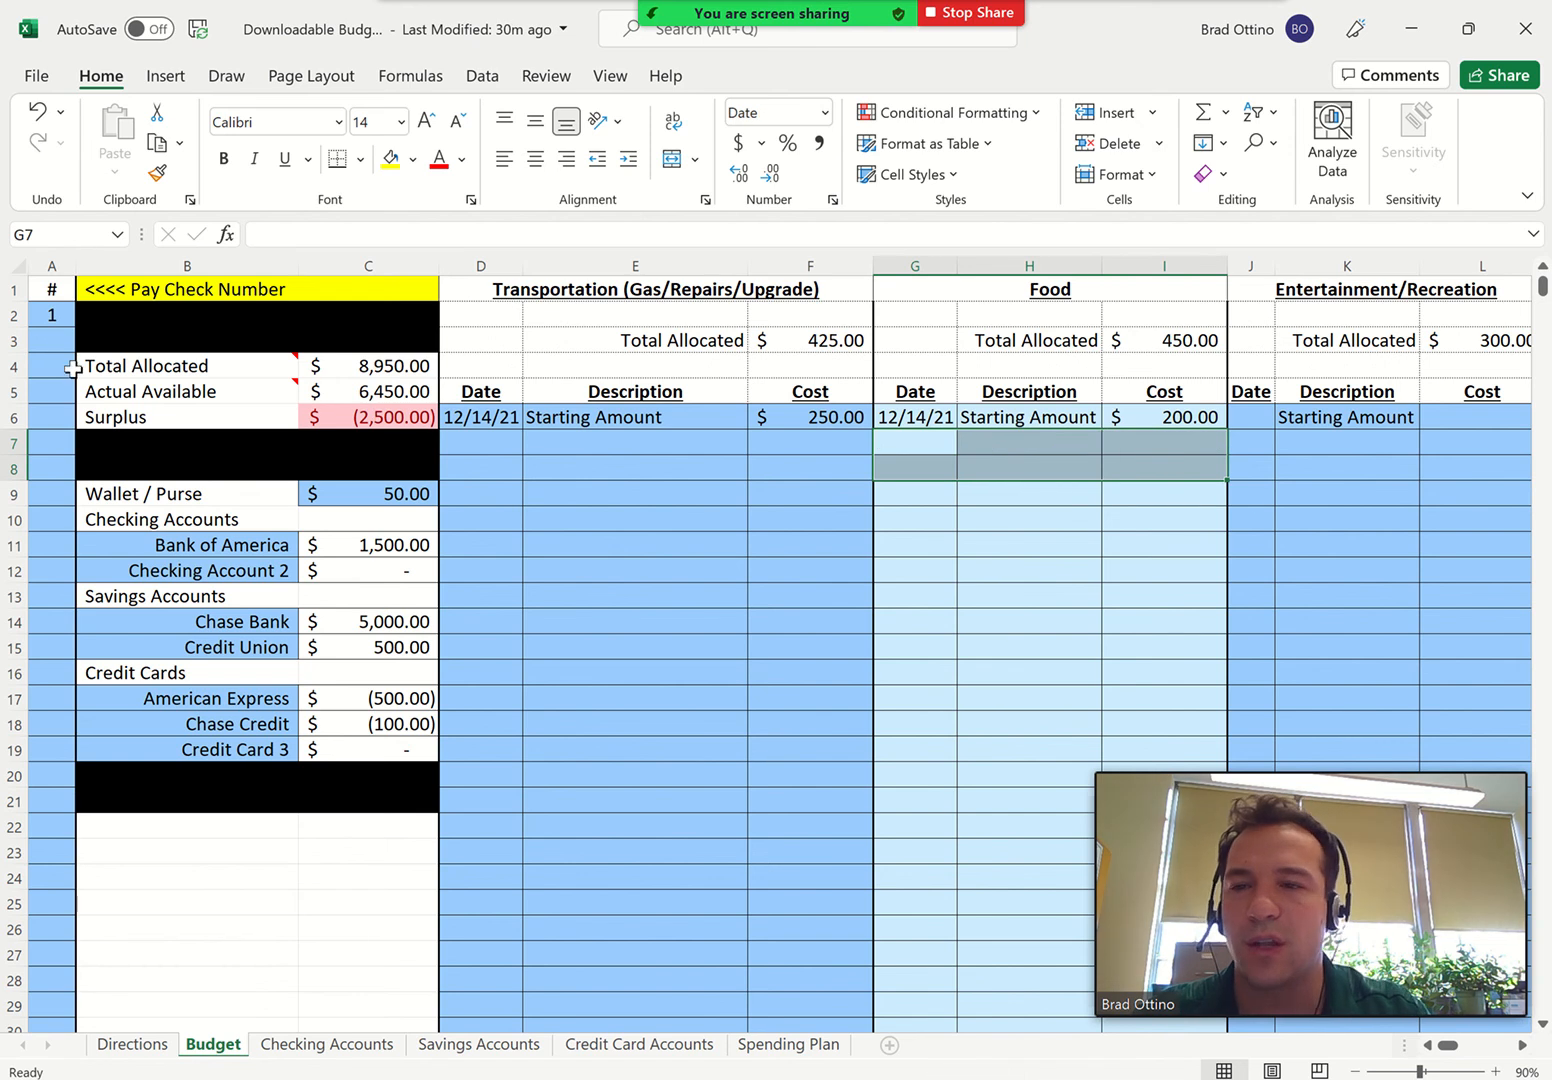
{"action": "left_click", "coordinate": [554, 521]}
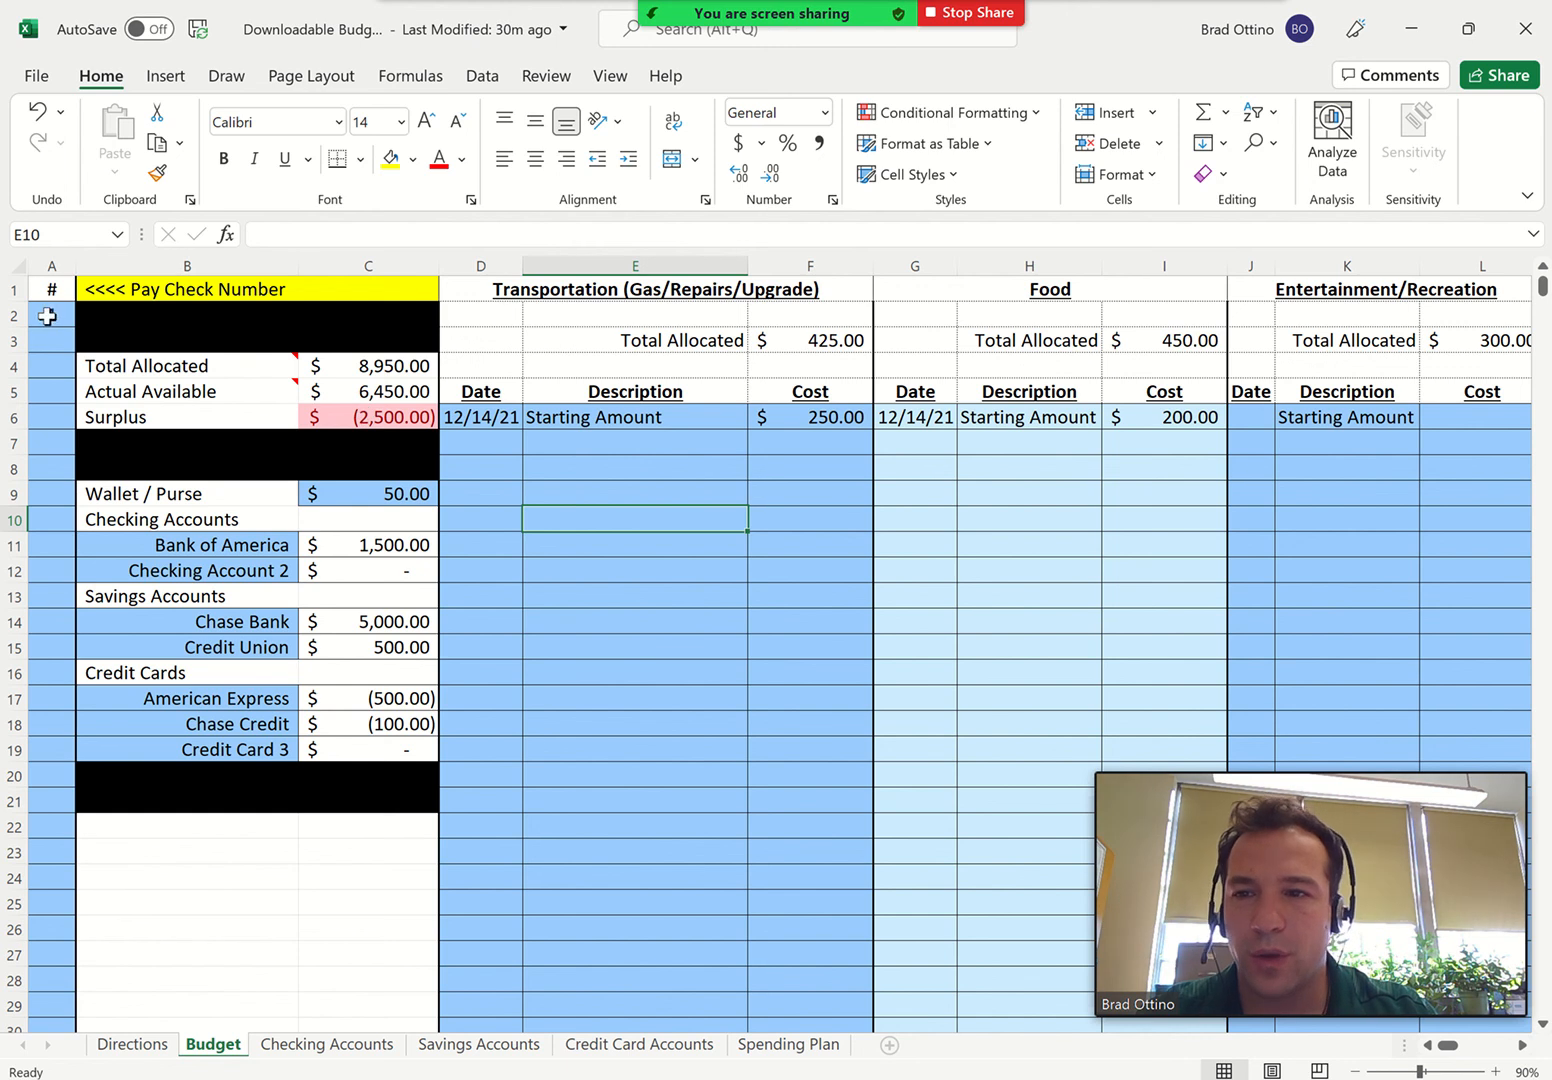
On the Checking Accounts sheet, add a Paycheck deposit of 2500 dated 12/15/21 to the Bank of America account
{"action": "left_click", "coordinate": [333, 1050]}
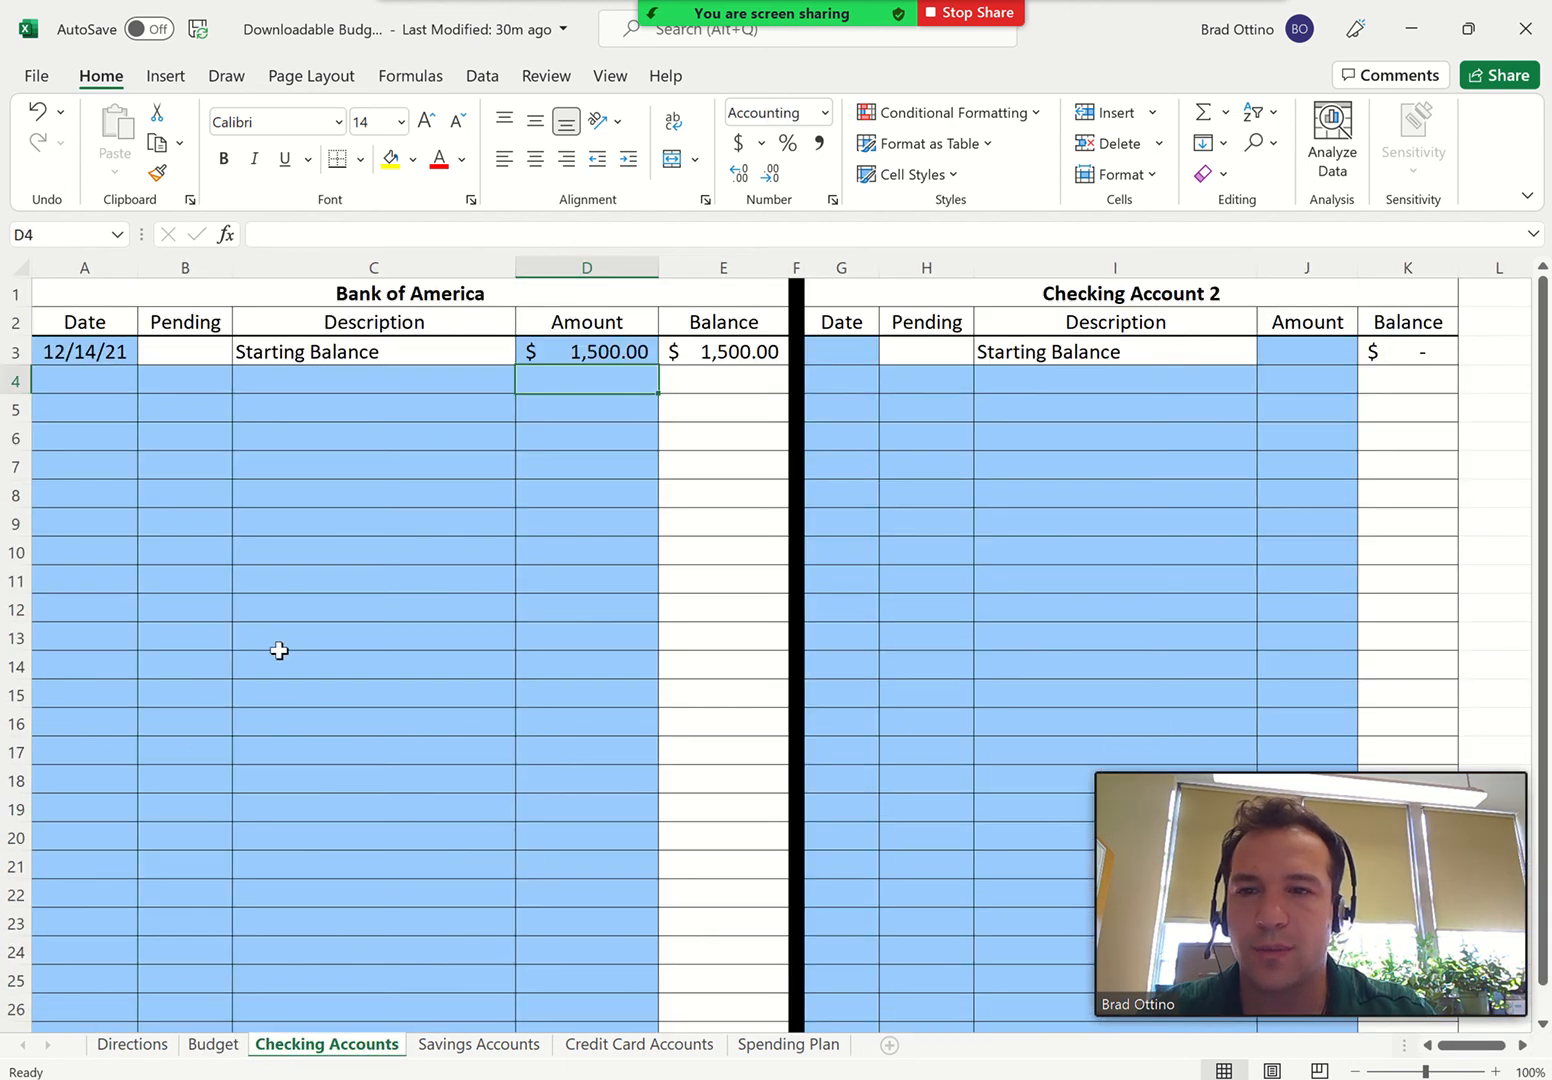
{"action": "left_click", "coordinate": [74, 383]}
{"action": "type", "text": "12/15/21"}
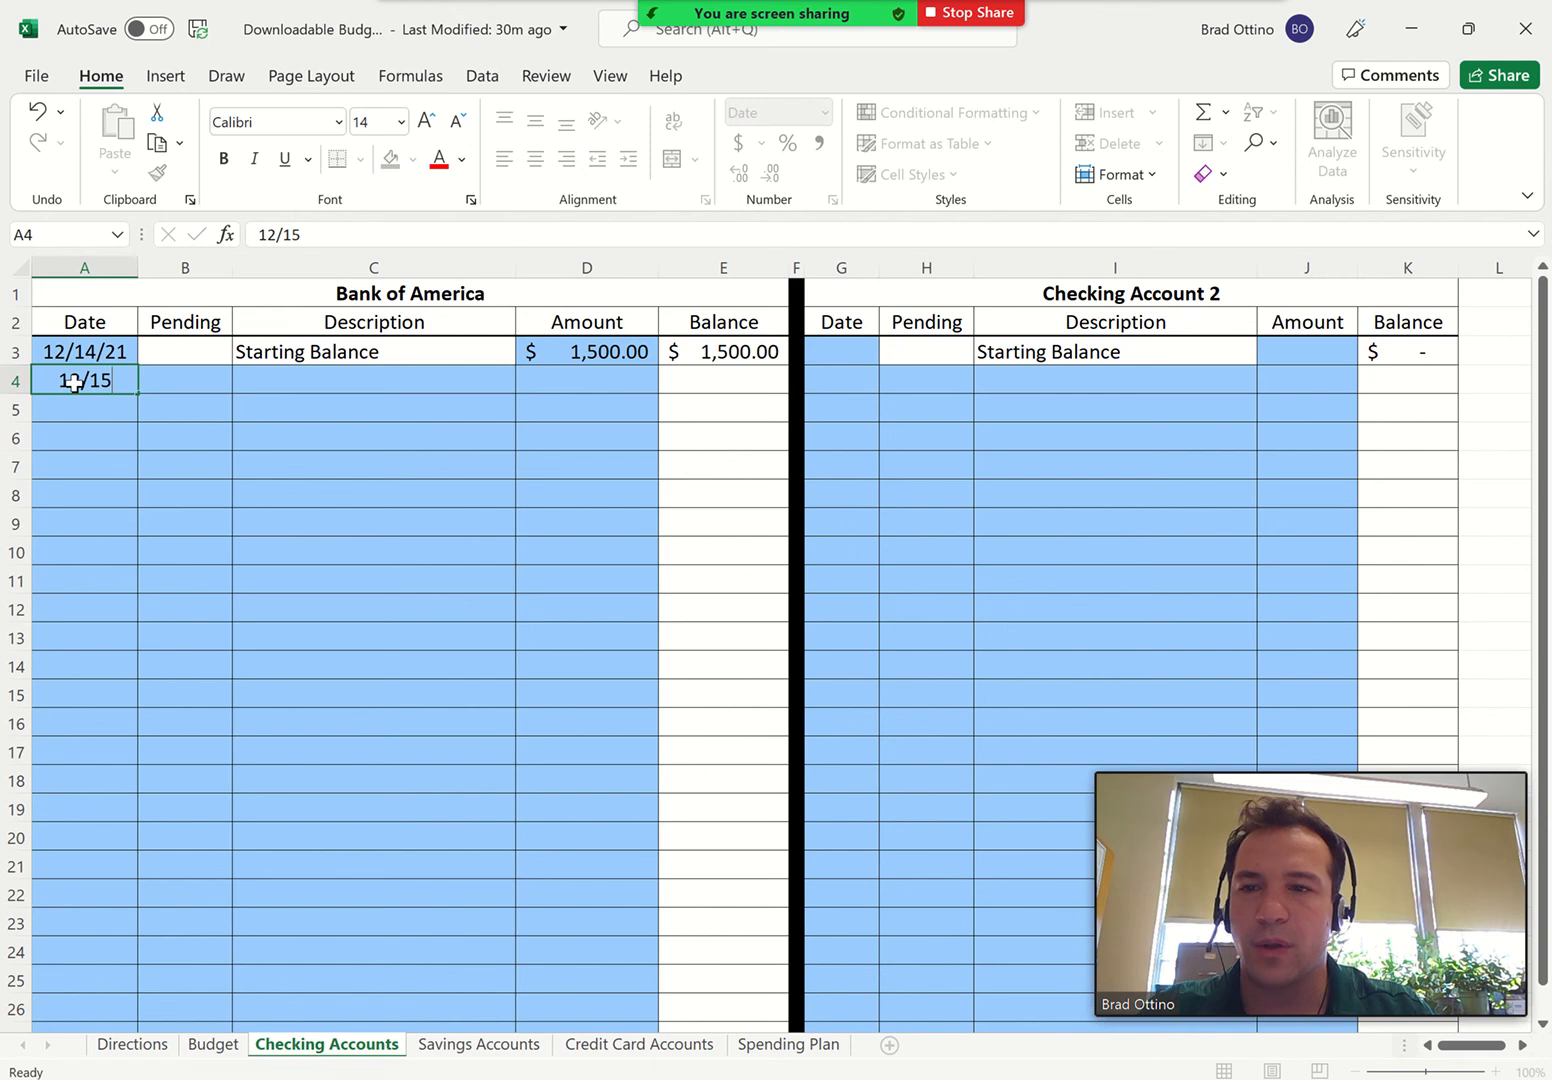
{"action": "key", "text": "Tab"}
{"action": "key", "text": "Tab"}
{"action": "type", "text": "Paychec"}
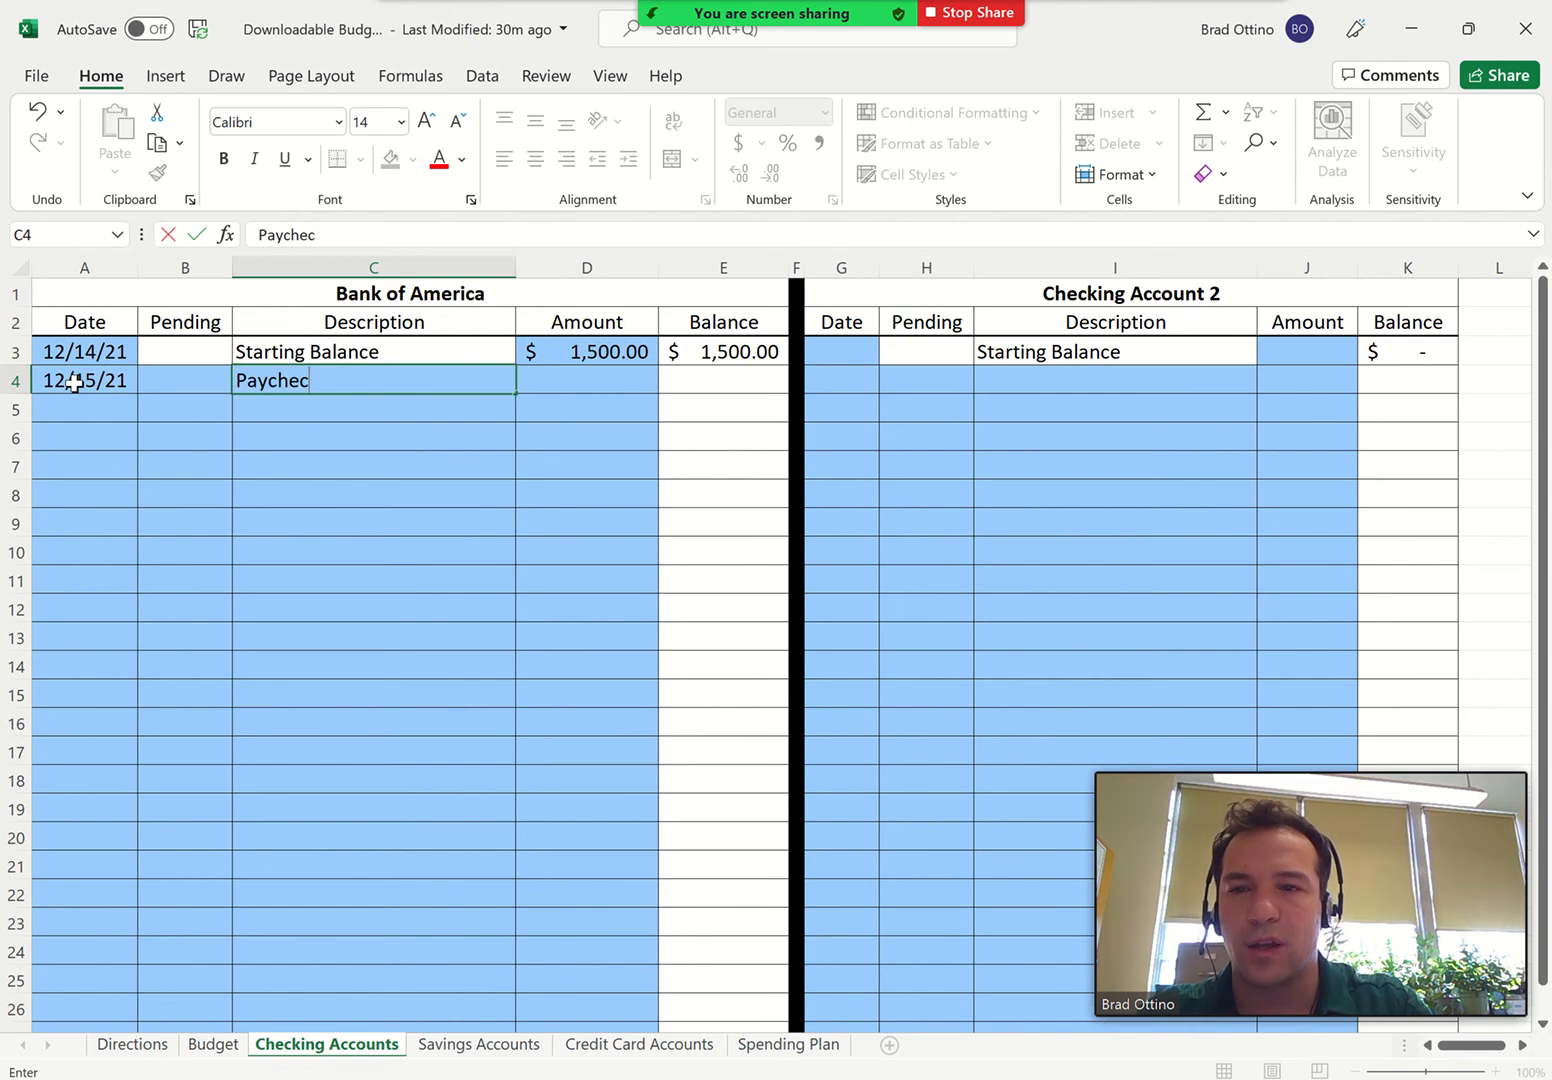
{"action": "type", "text": "k"}
{"action": "key", "text": "Tab"}
{"action": "type", "text": "2,5"}
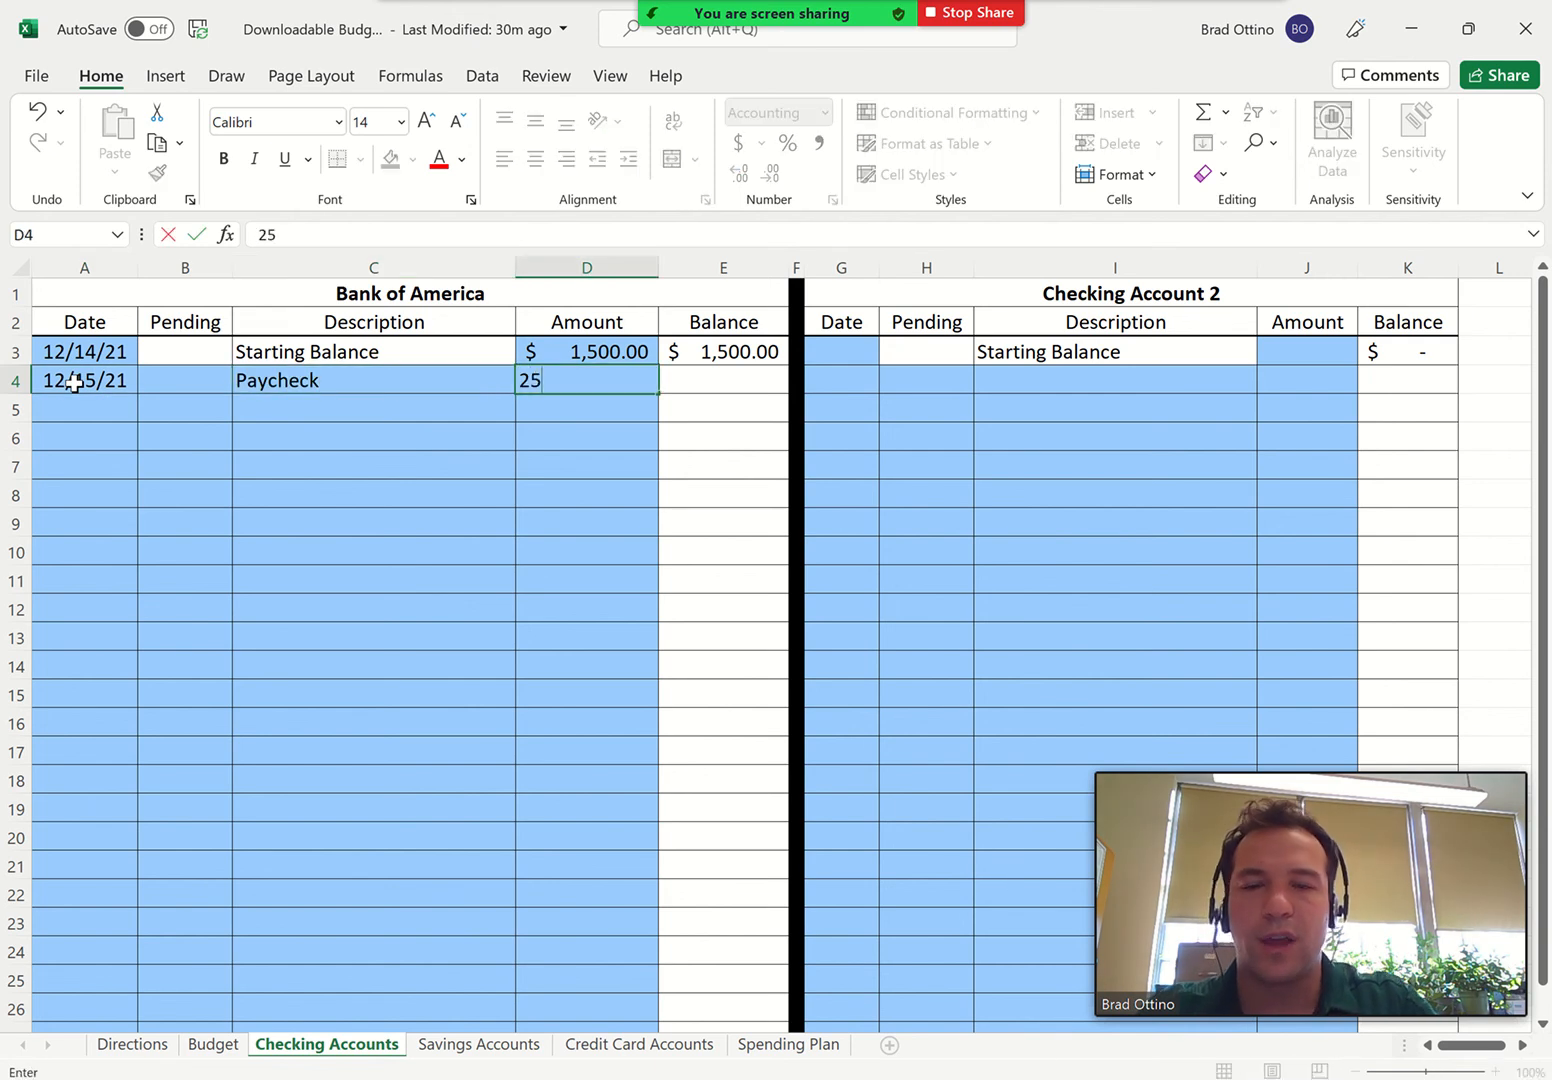
{"action": "type", "text": "00"}
{"action": "key", "text": "Return"}
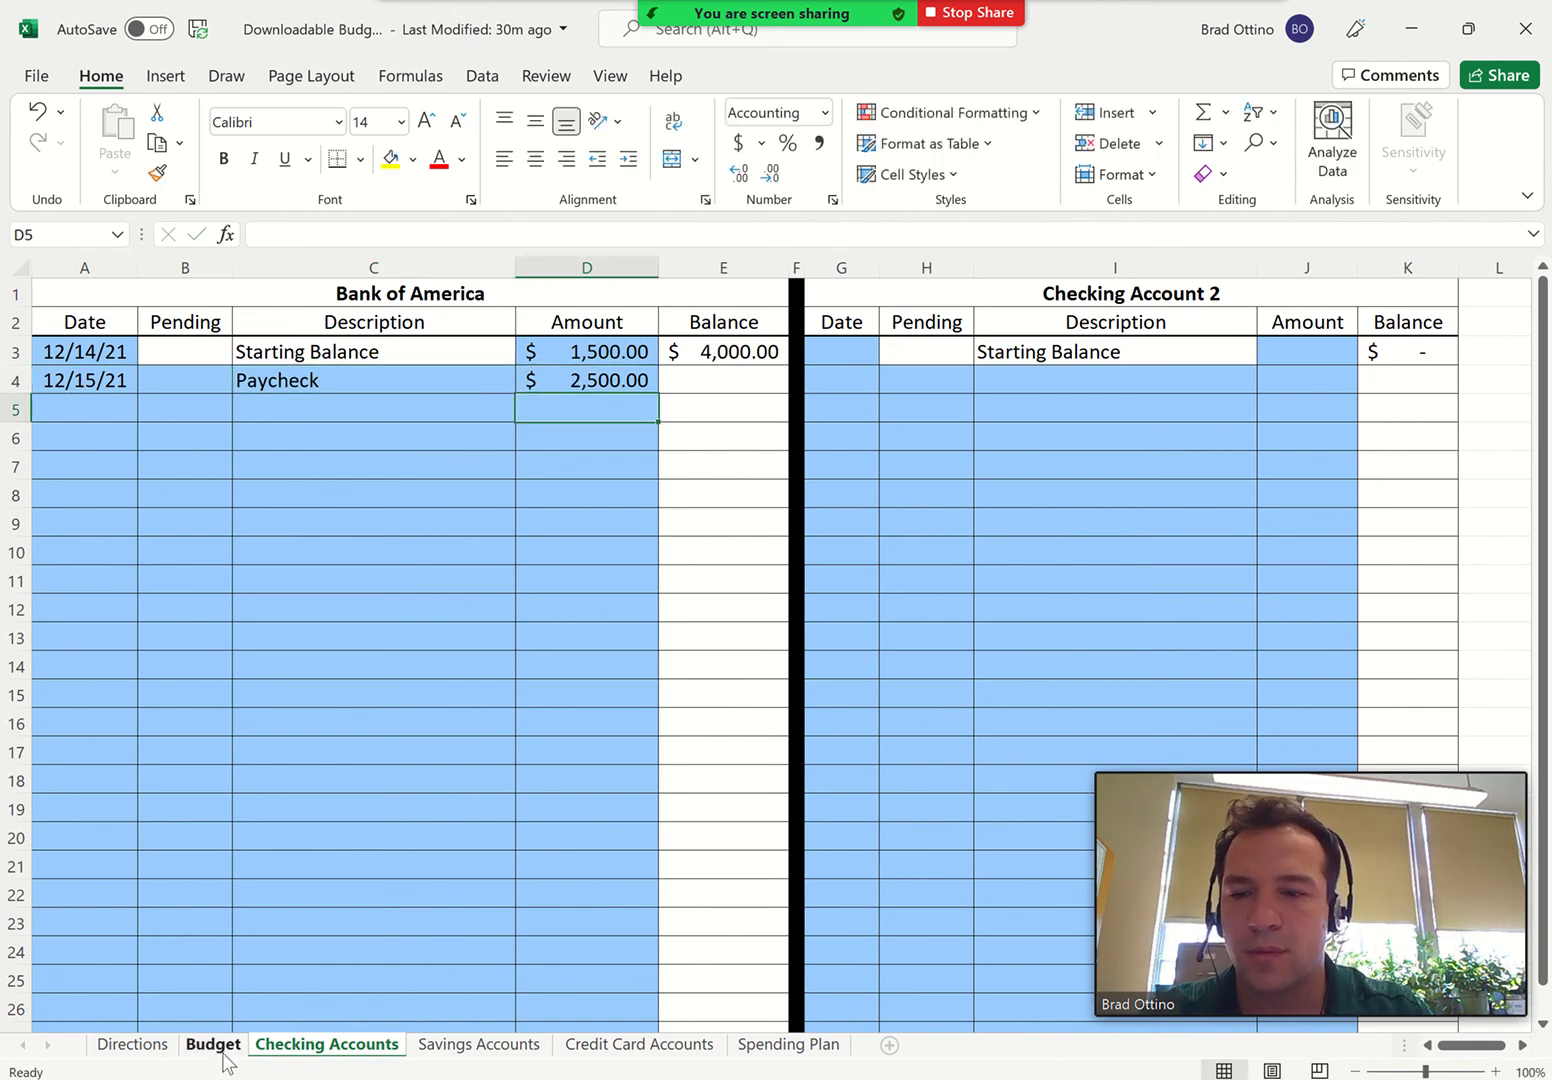
On the Budget sheet, record paycheck number 2 in cell A3
{"action": "left_click", "coordinate": [215, 1045]}
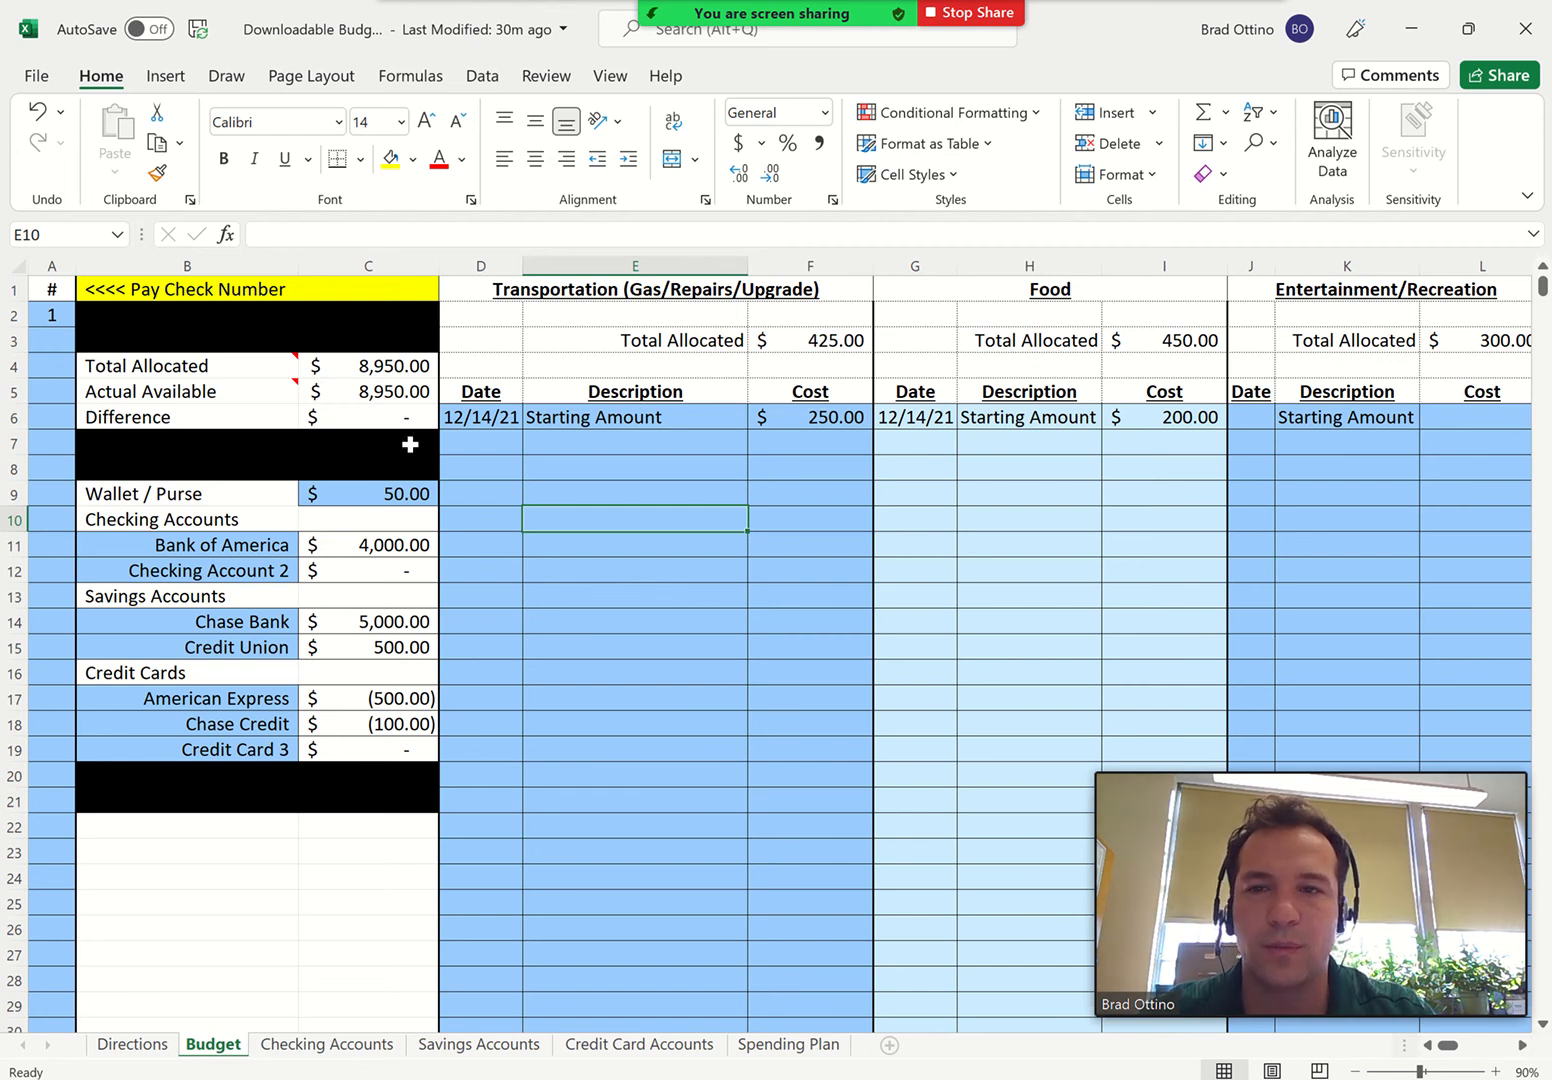
{"action": "left_click", "coordinate": [44, 338]}
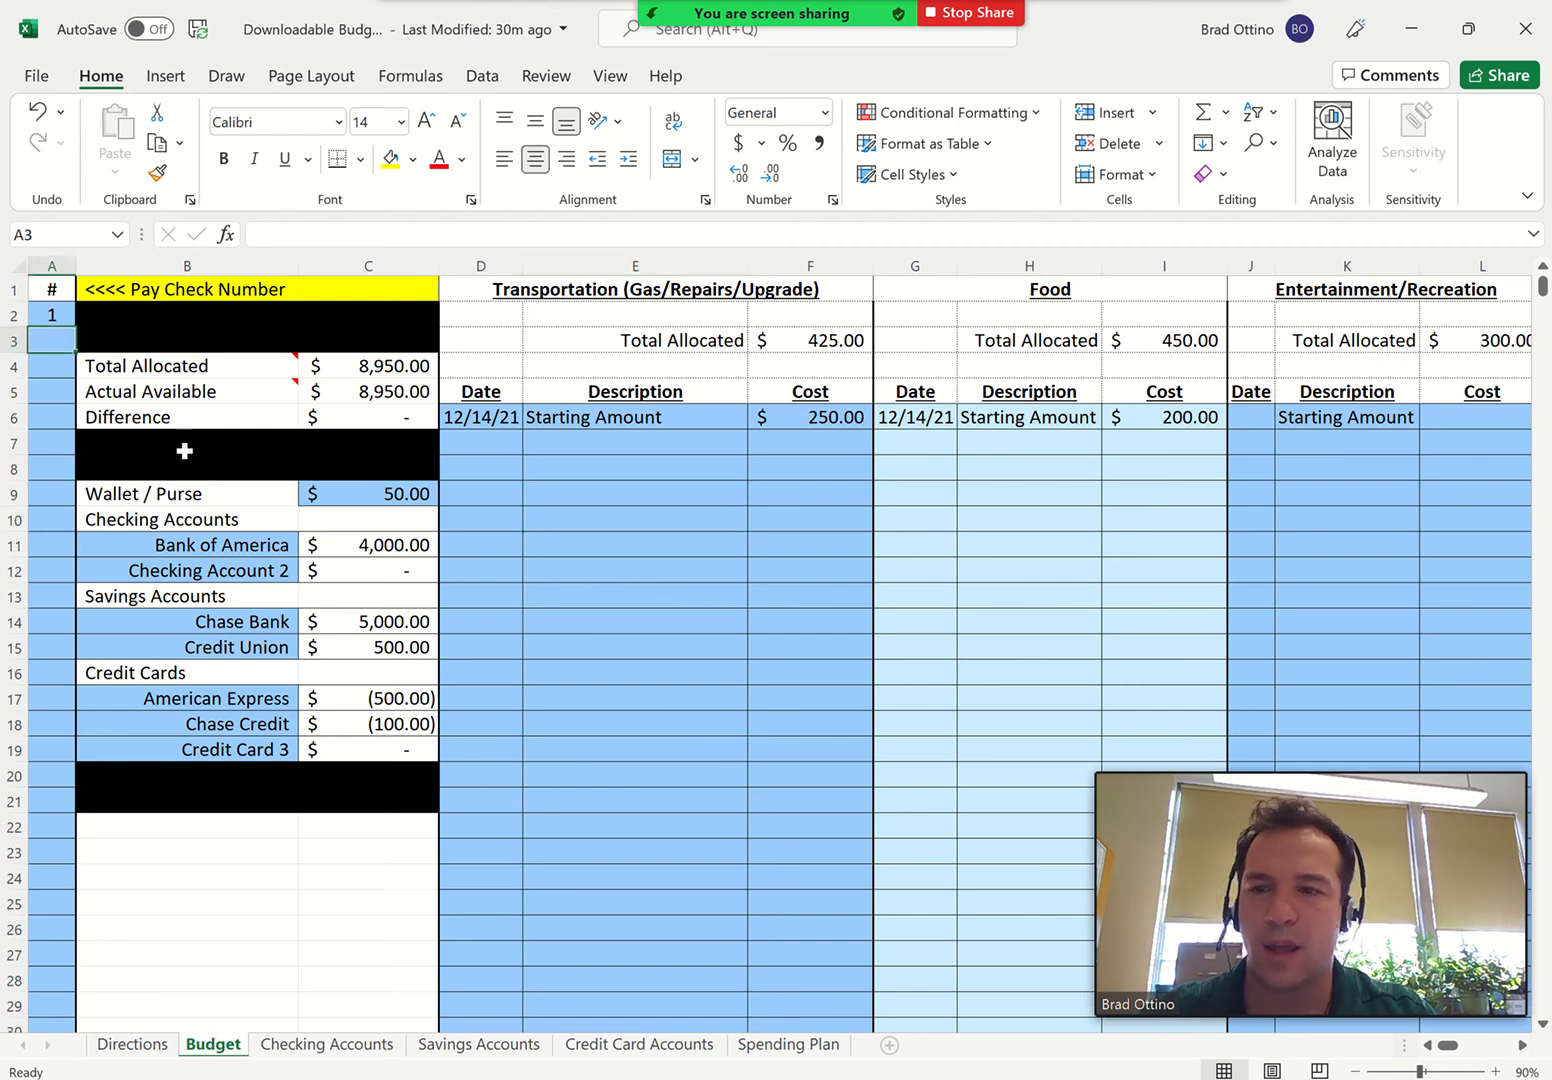
{"action": "type", "text": "2"}
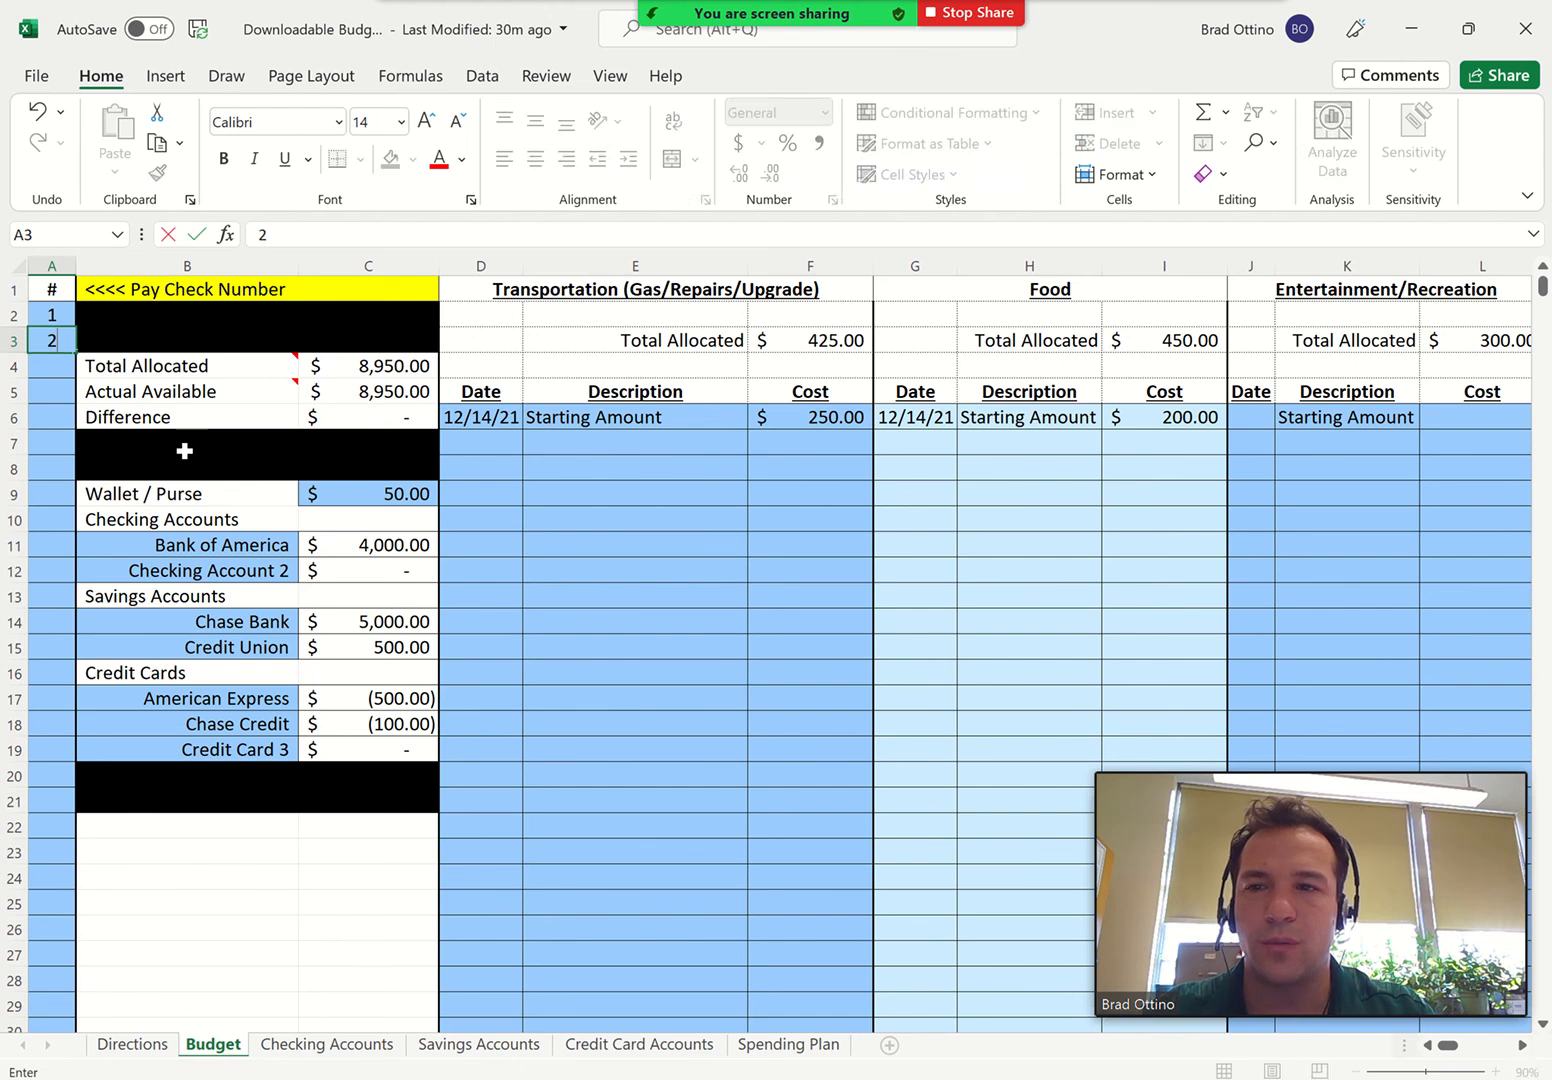
{"action": "key", "text": "Return"}
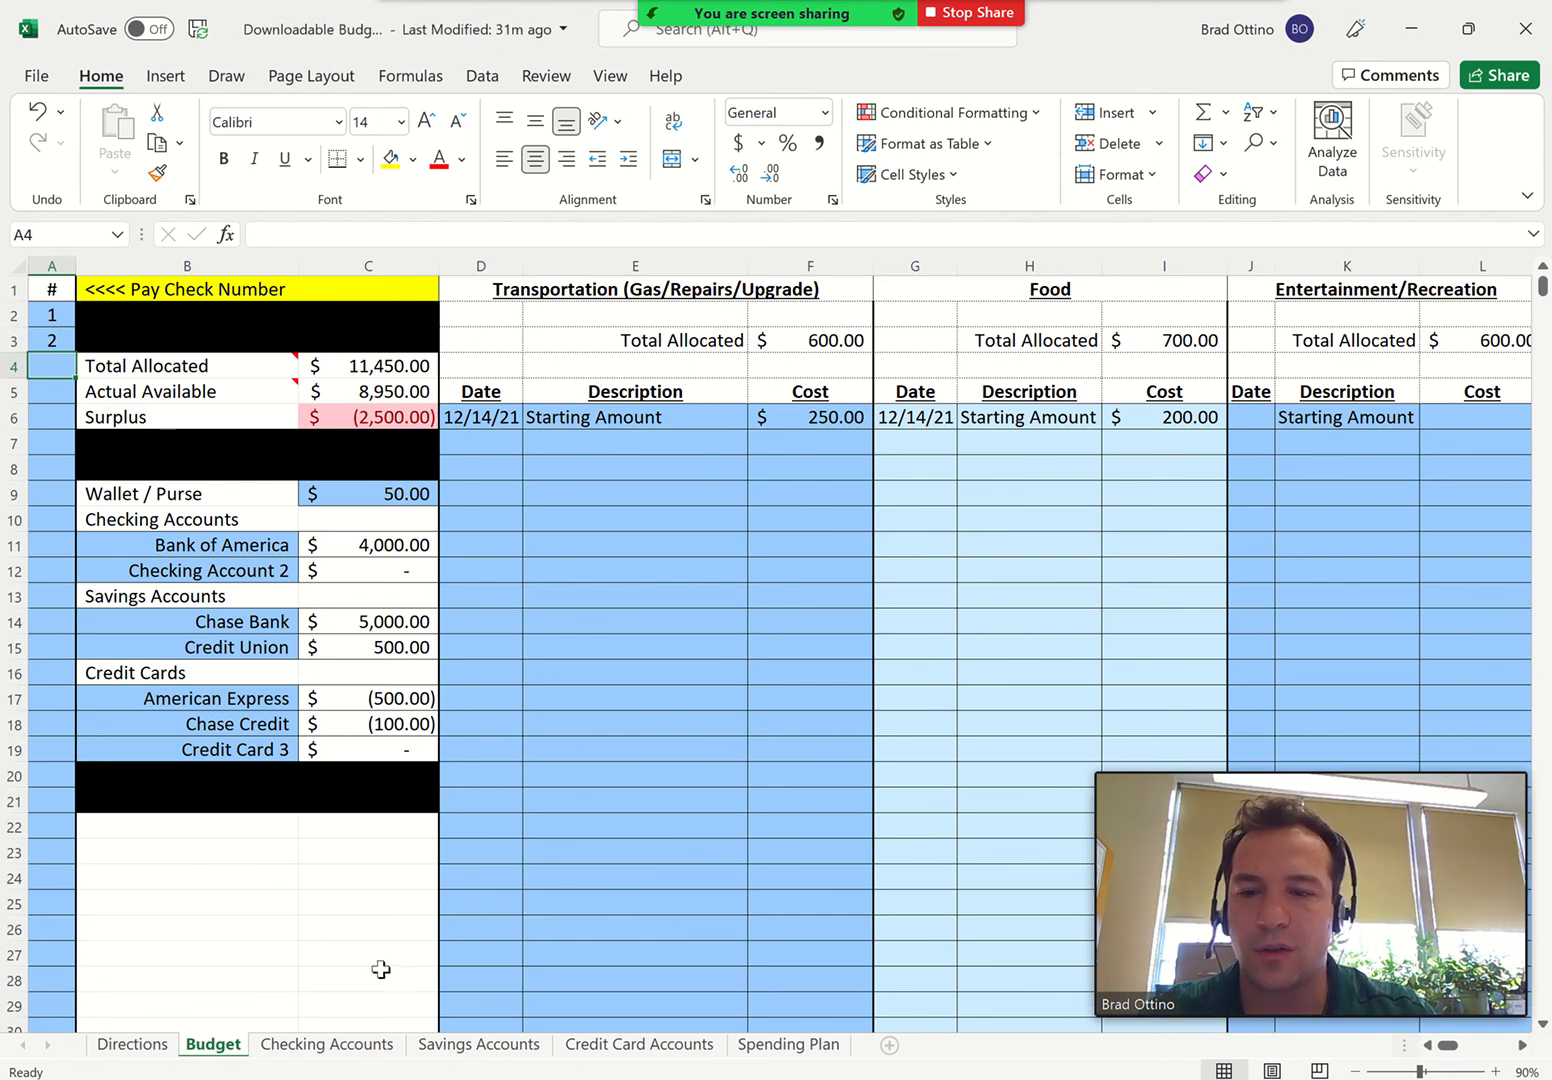
On the Checking Accounts sheet, add a second Paycheck deposit of 2500 dated 12/31 to the Bank of America account
{"action": "left_click", "coordinate": [334, 1046]}
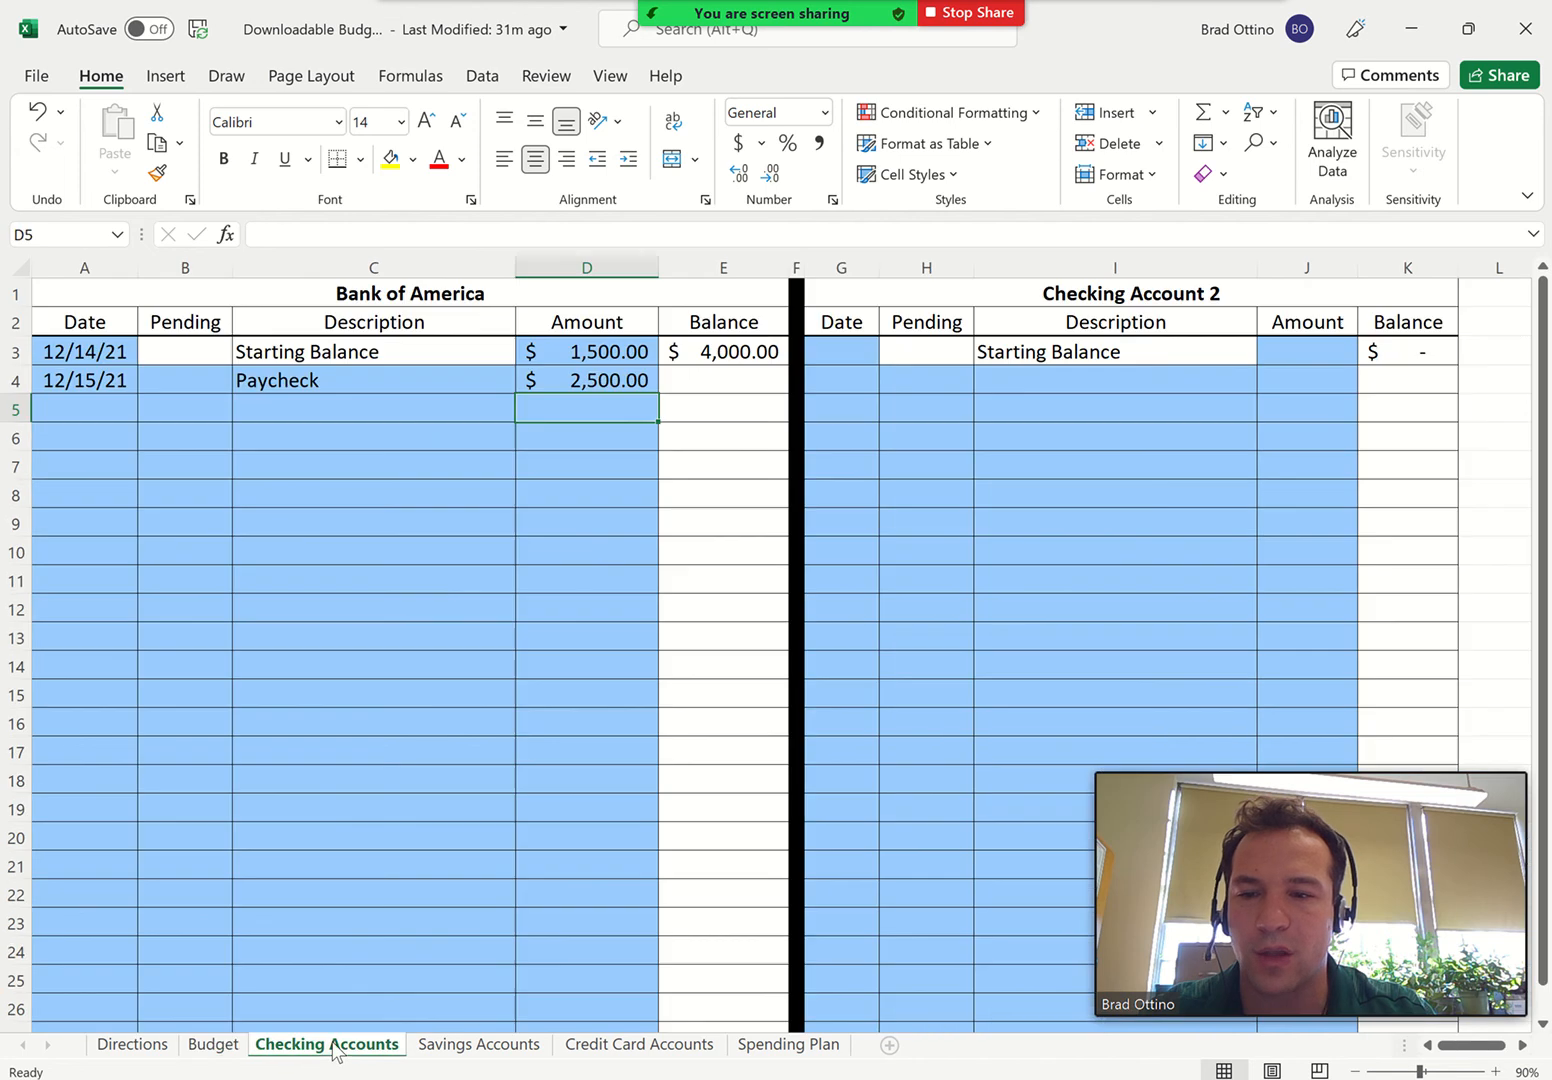
{"action": "left_click", "coordinate": [101, 410]}
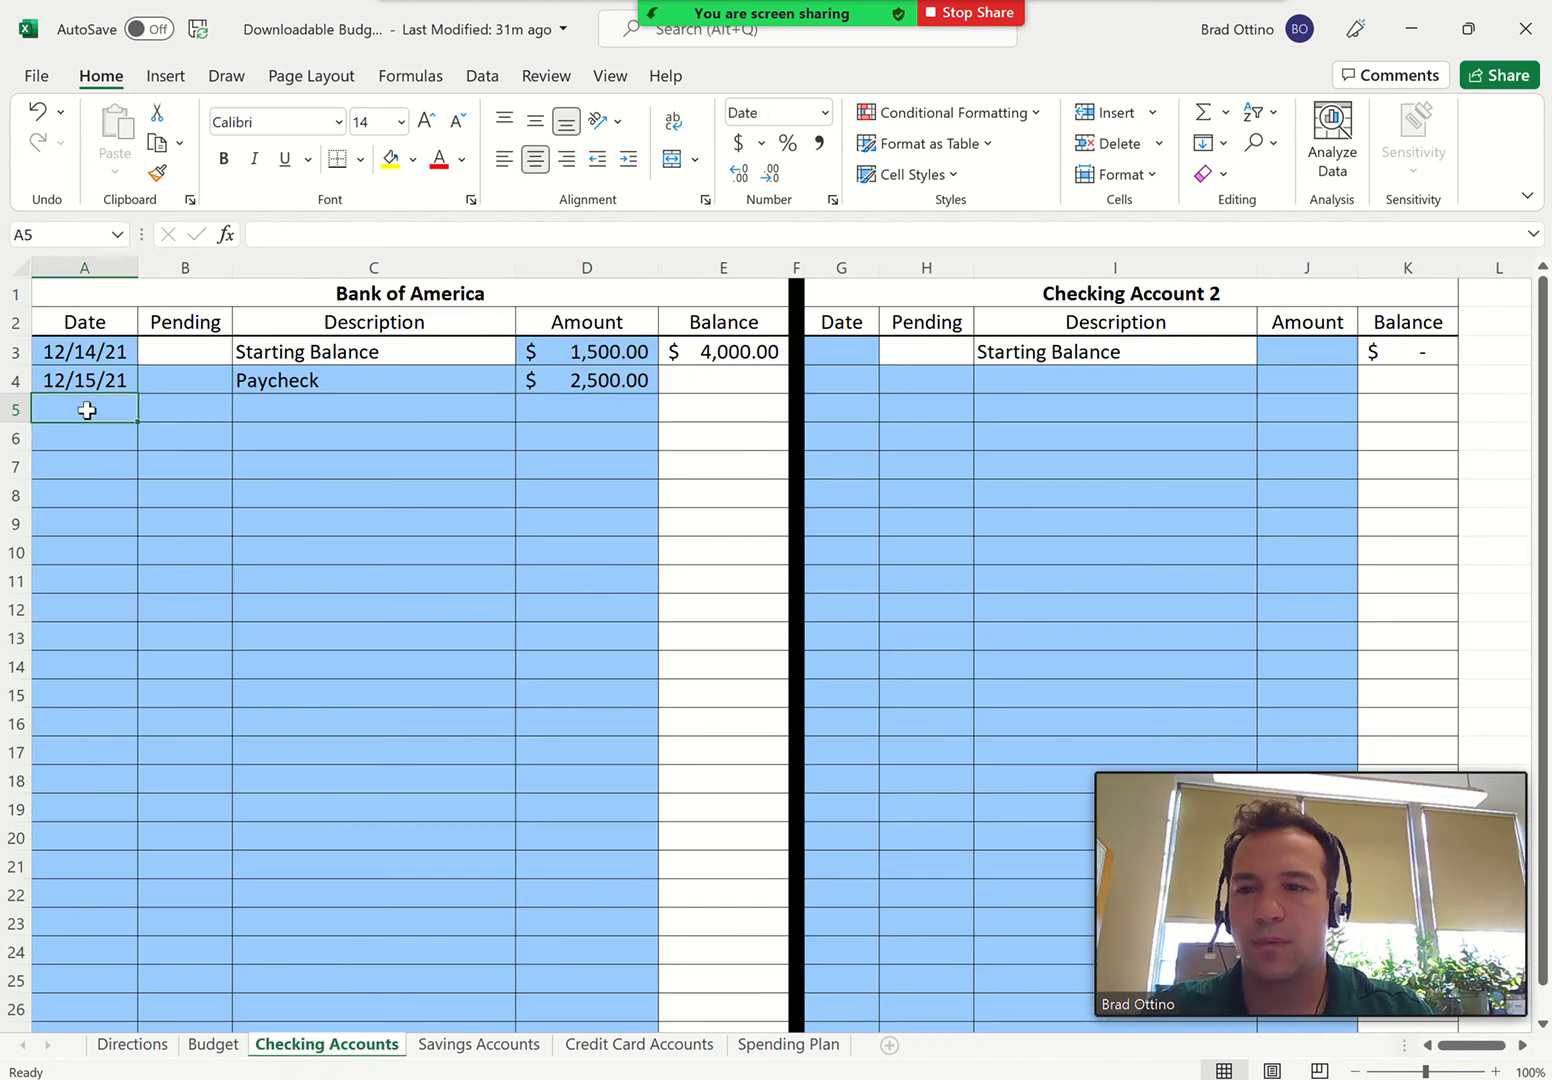
{"action": "type", "text": "12/31"}
{"action": "key", "text": "Tab"}
{"action": "key", "text": "Tab"}
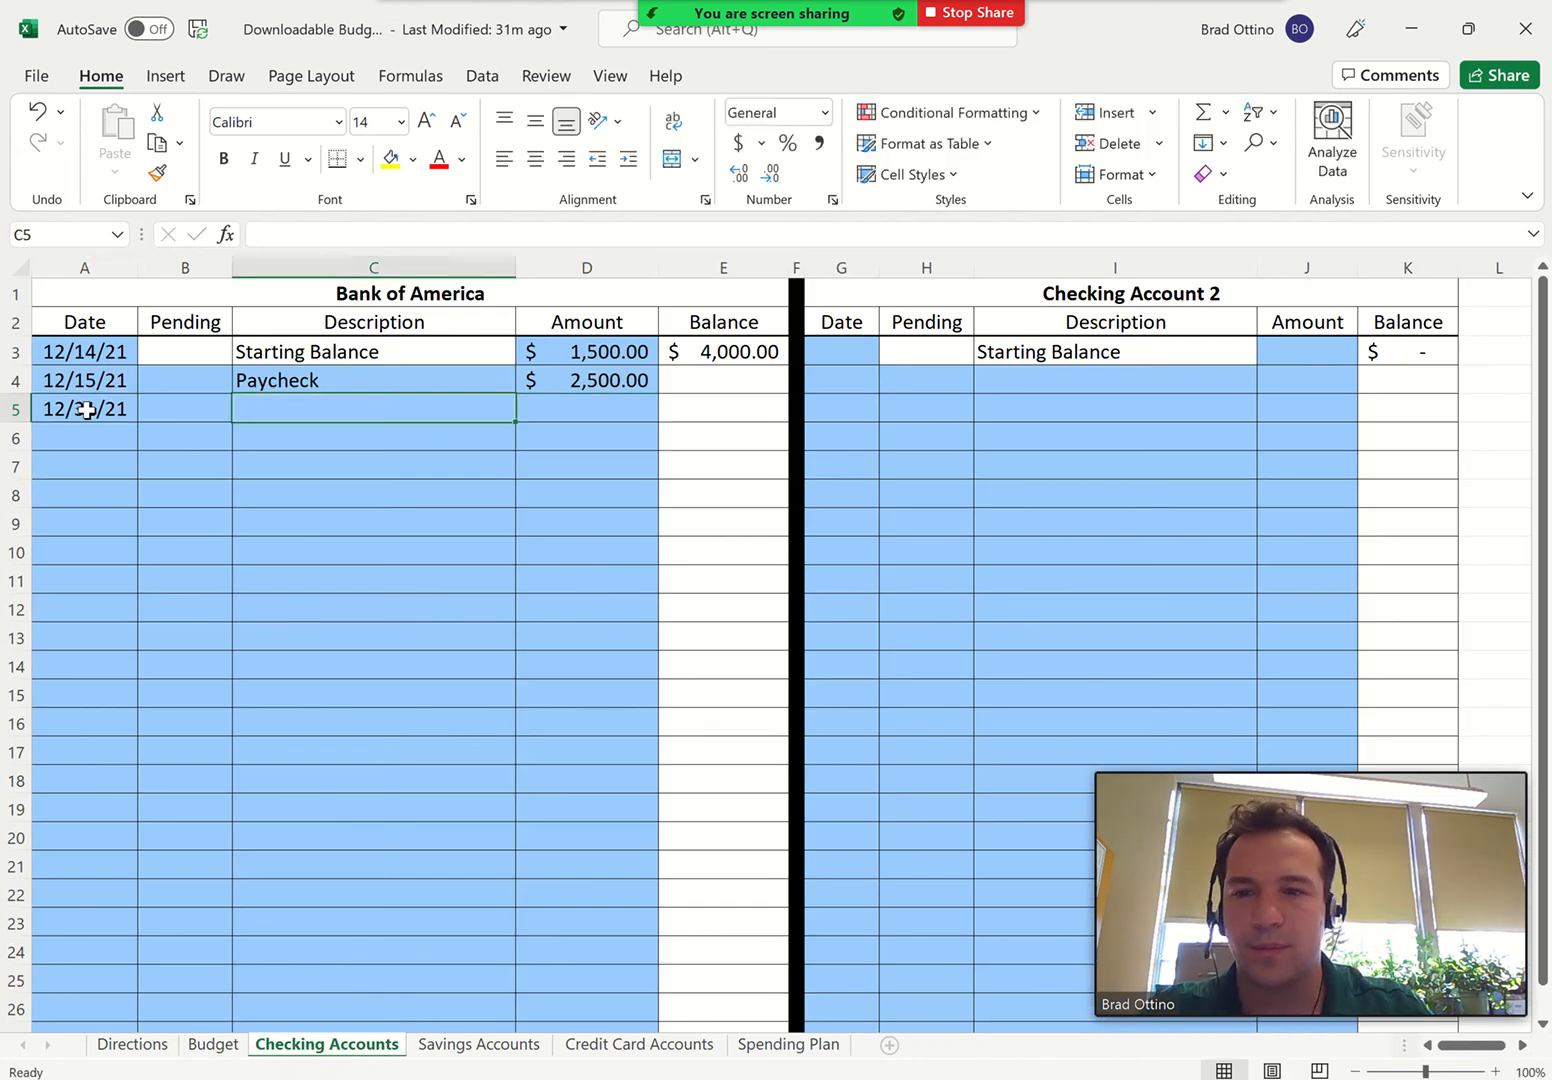
{"action": "type", "text": "Paycheck"}
{"action": "key", "text": "Tab"}
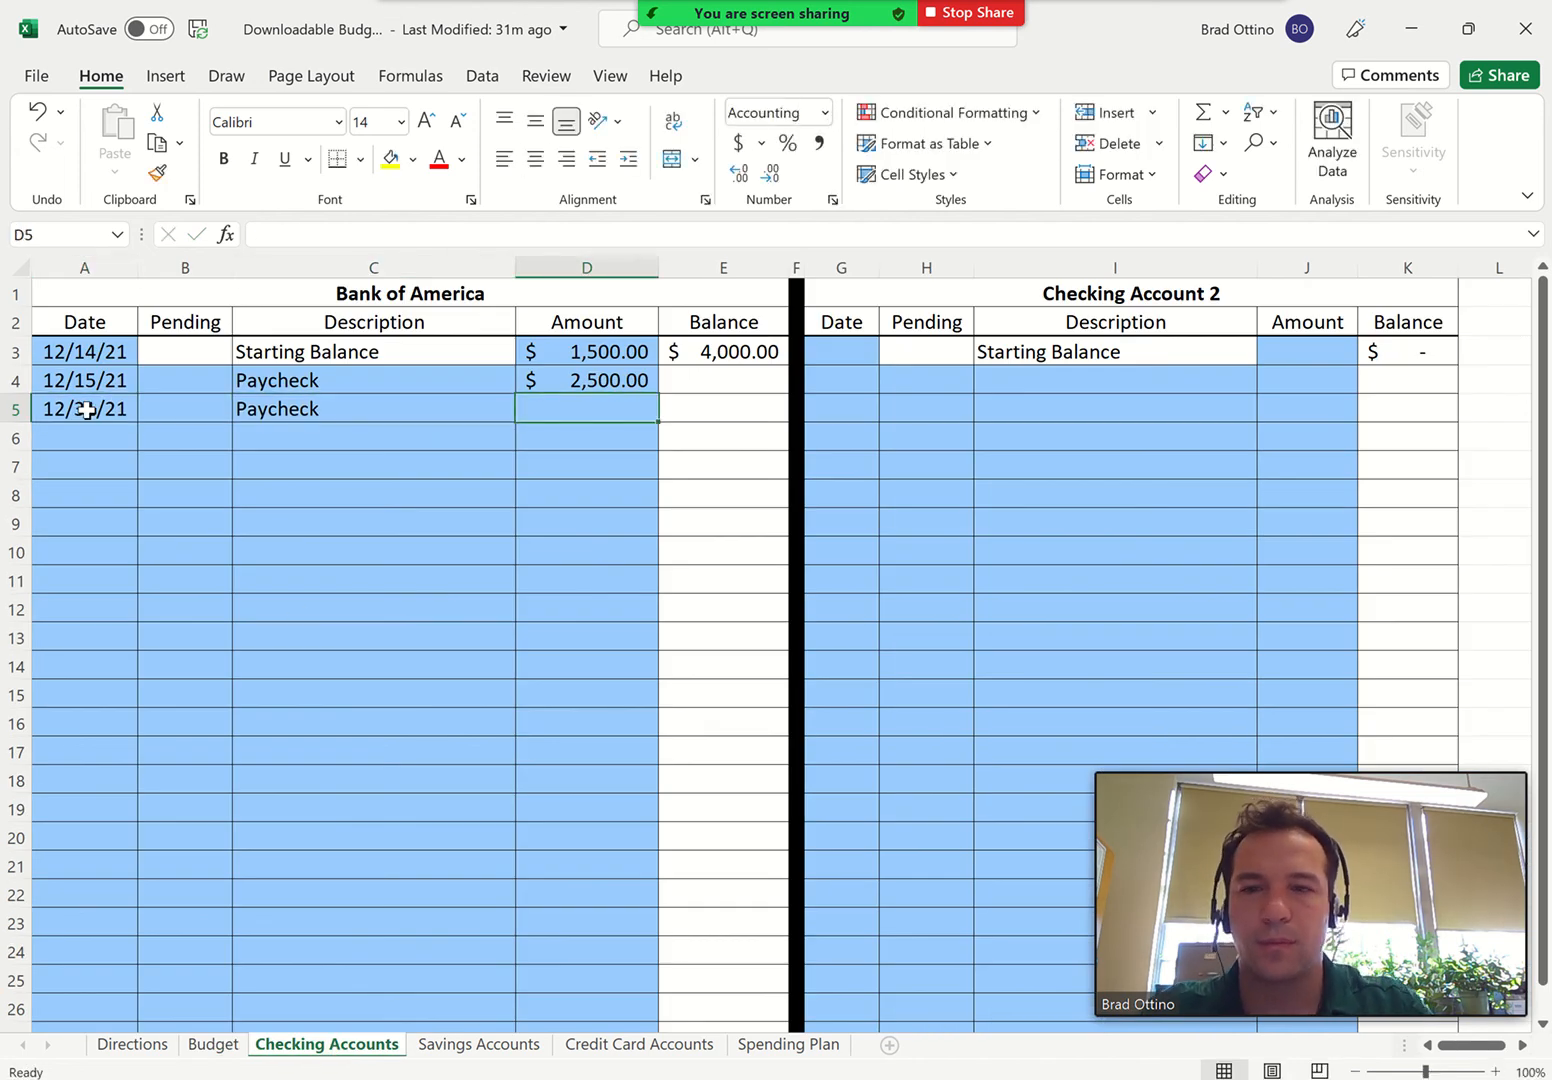
{"action": "type", "text": "2500"}
{"action": "key", "text": "ctrl+Return"}
{"action": "key", "text": "Return"}
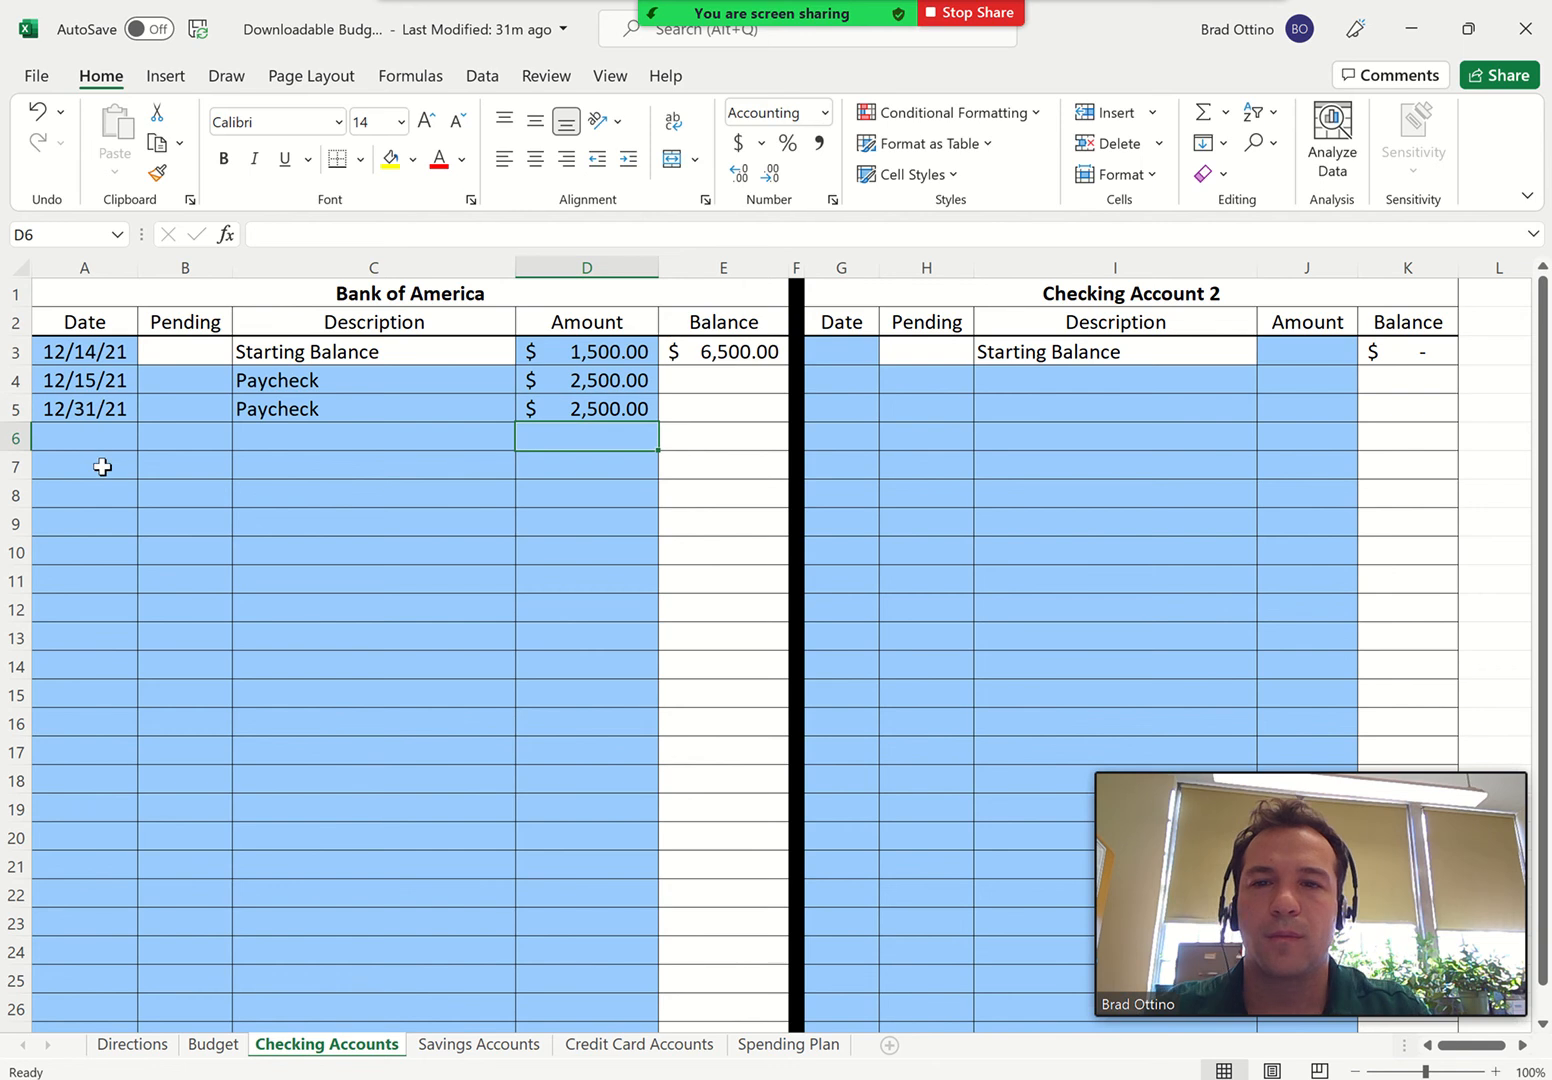
On the Budget sheet, add a Gas expense of 50 dated 12/15 to the Transportation category
{"action": "left_click", "coordinate": [212, 1044]}
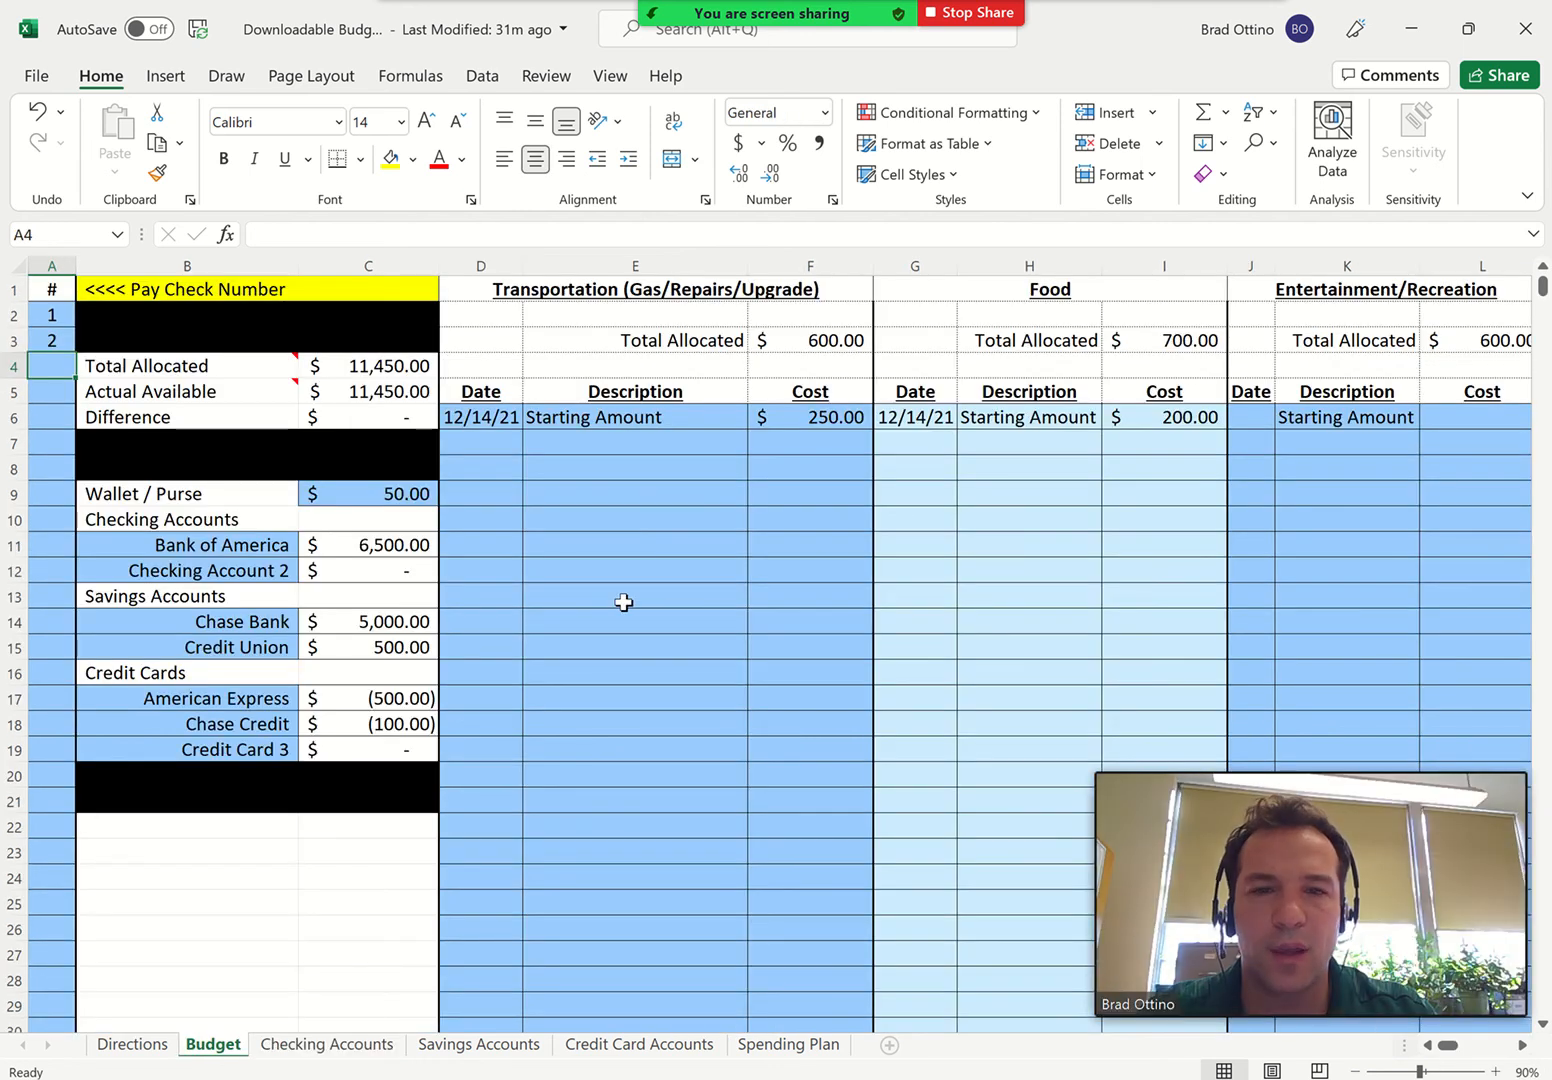
{"action": "left_click", "coordinate": [469, 442]}
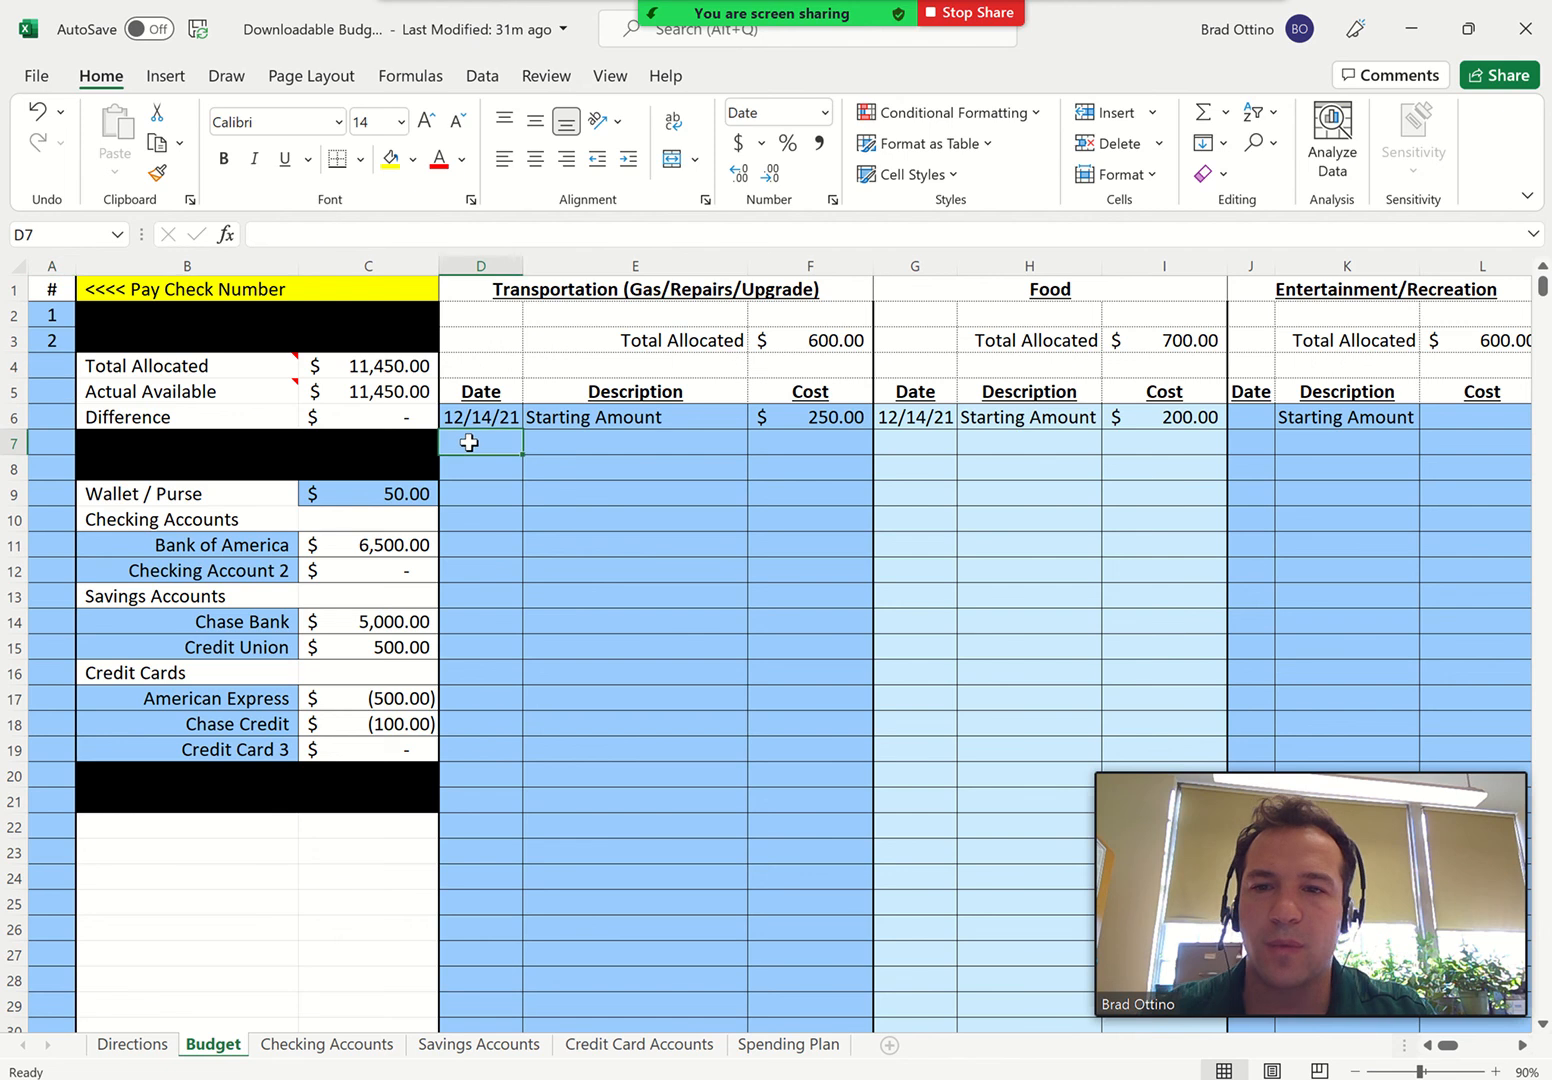
{"action": "type", "text": "12/15"}
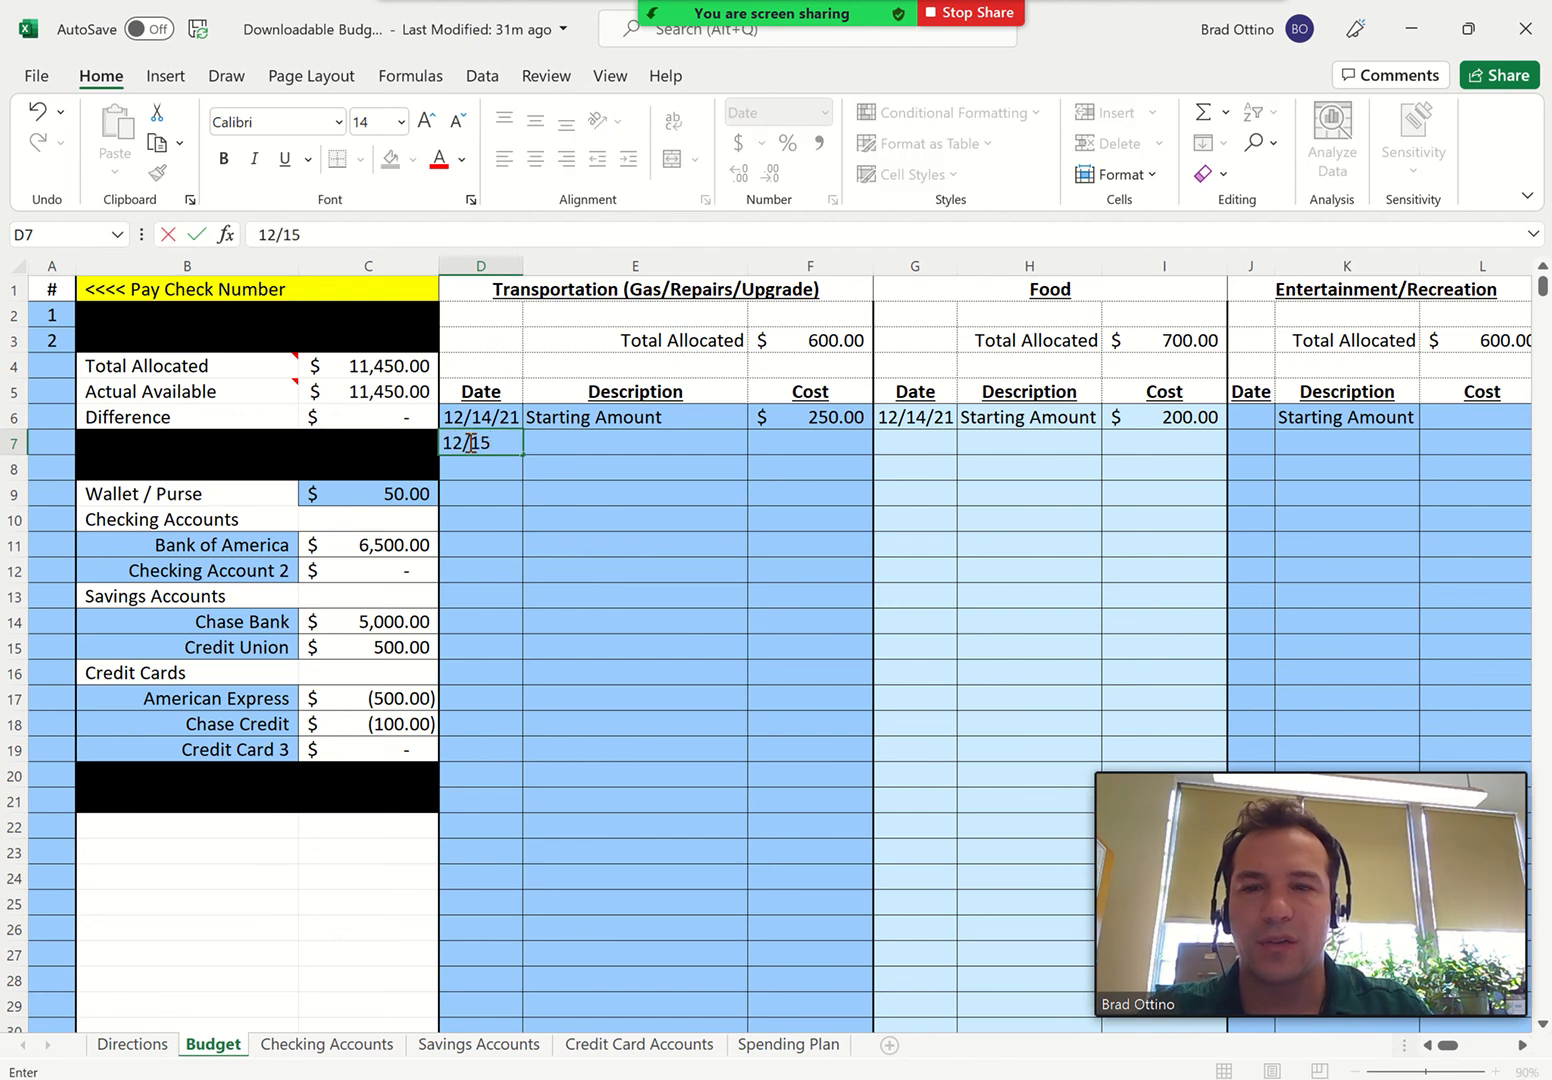
{"action": "key", "text": "Tab"}
{"action": "type", "text": "Gas"}
{"action": "key", "text": "Tab"}
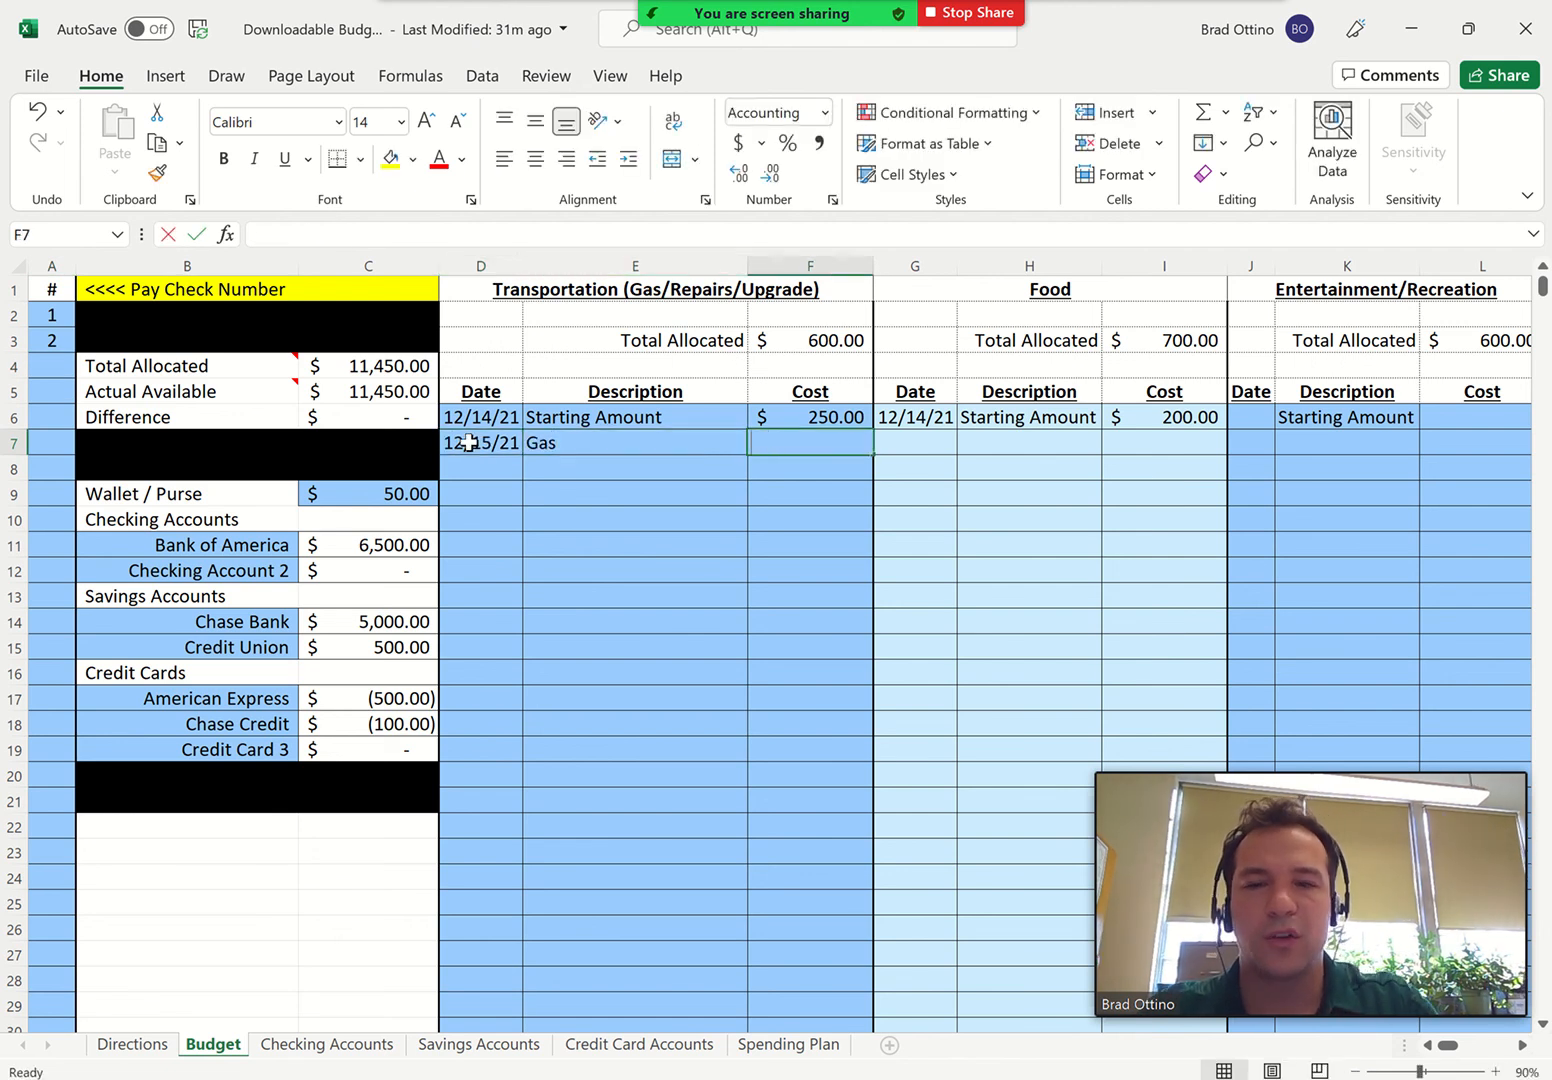
{"action": "type", "text": "50"}
{"action": "key", "text": "Return"}
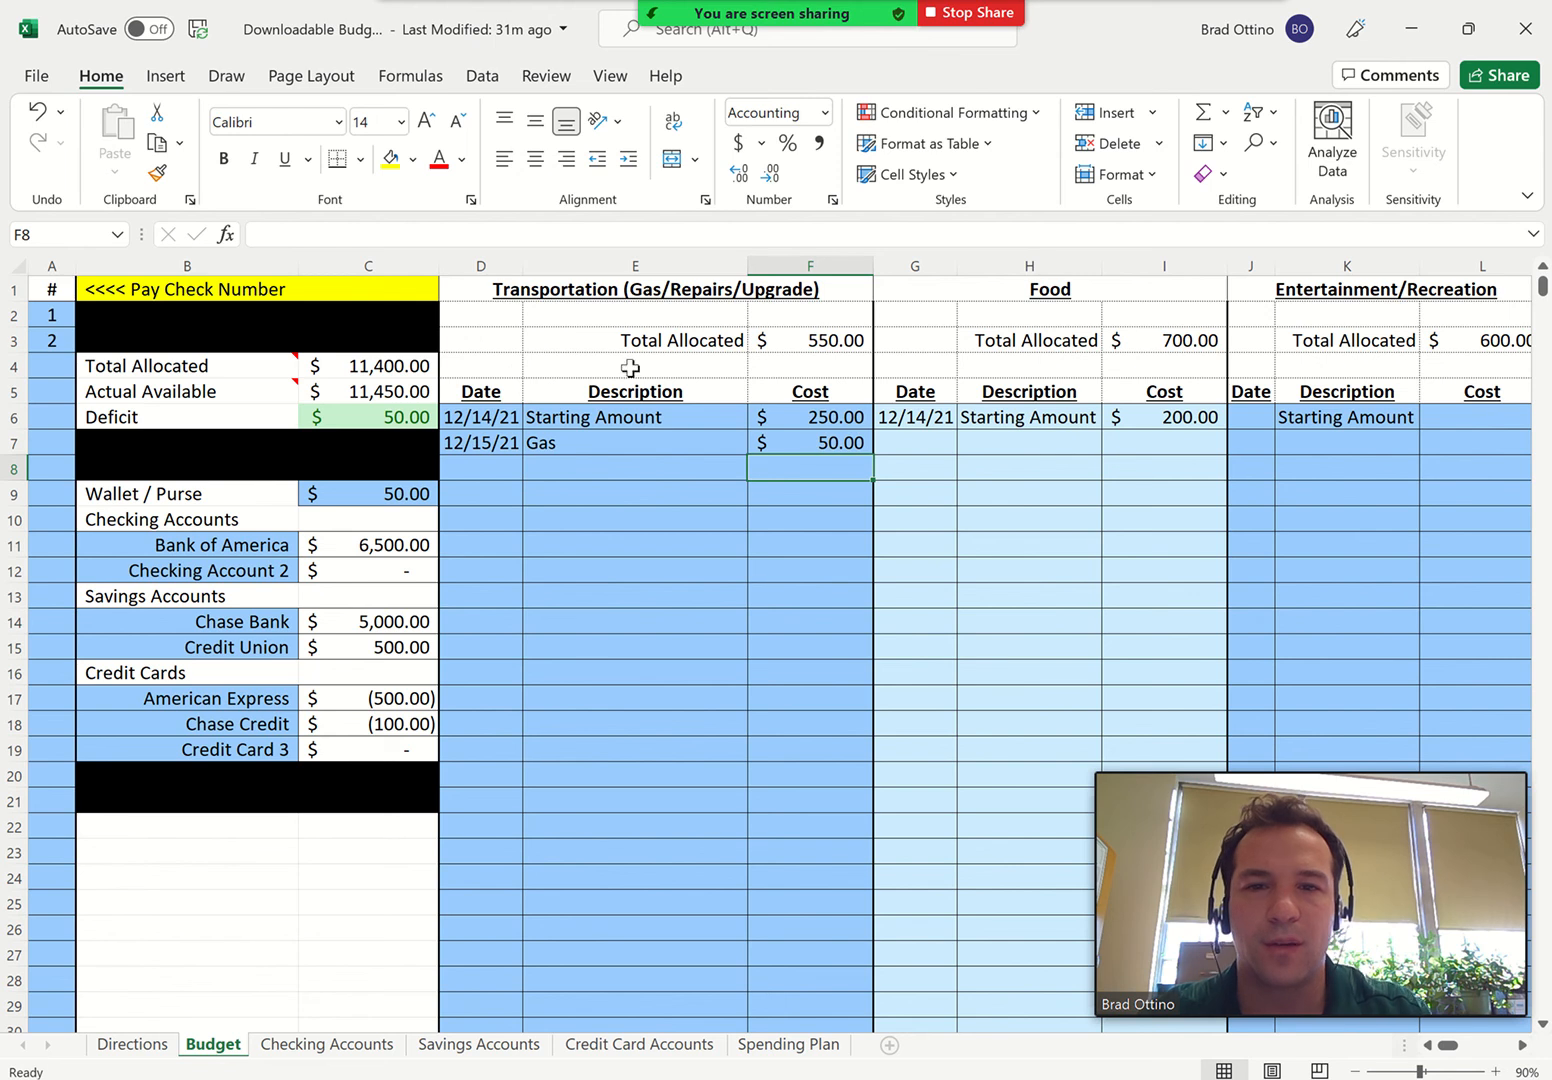
Clear the cost of the Gas expense in the Transportation category, and undo the deletion
{"action": "left_click", "coordinate": [825, 442]}
{"action": "key", "text": "Delete"}
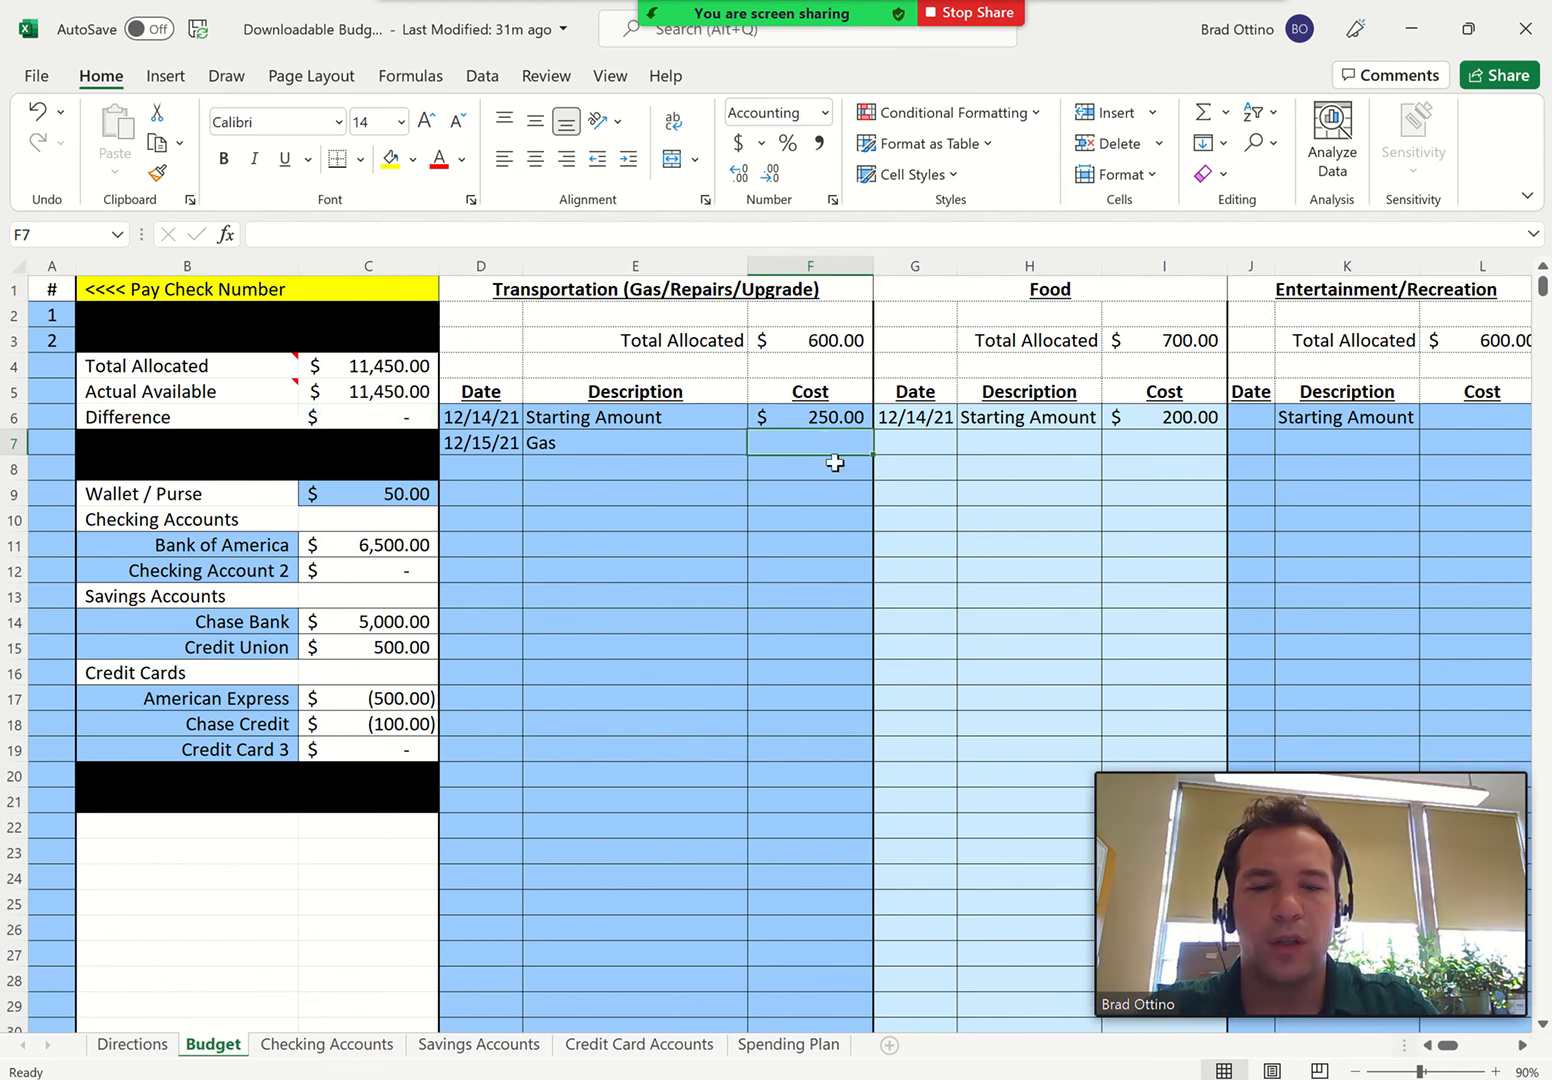
{"action": "key", "text": "ctrl+z"}
{"action": "left_click", "coordinate": [835, 462]}
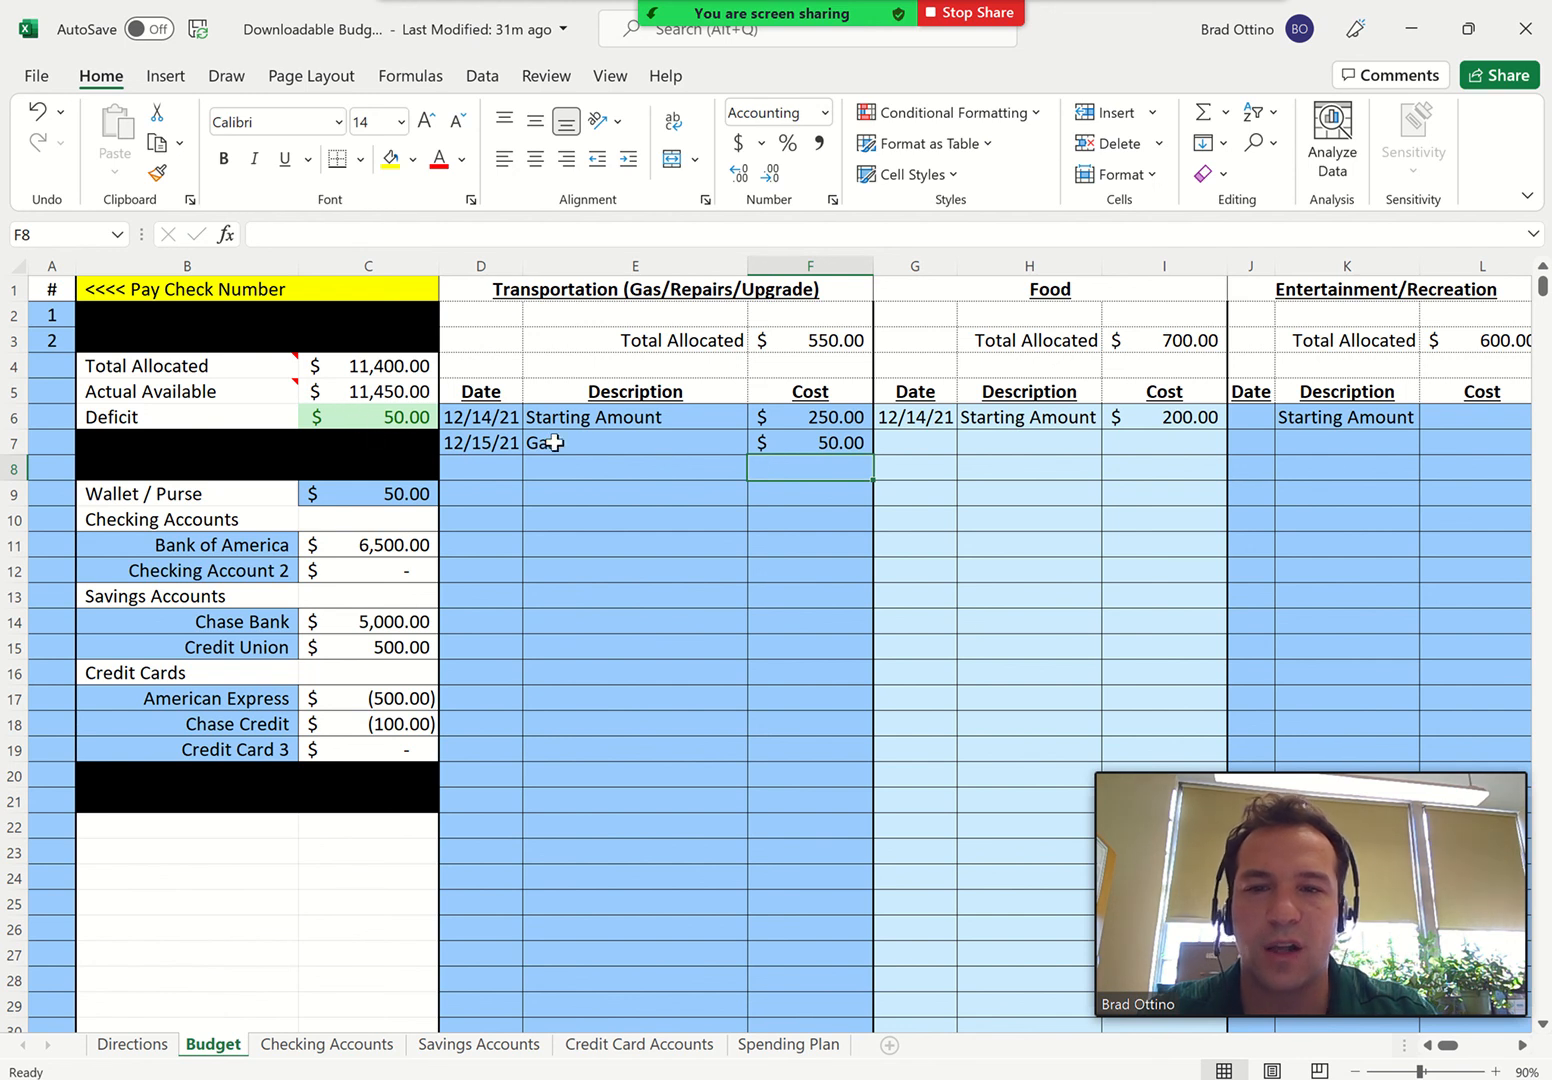
On the Credit Card Accounts sheet, add a Gas charge of -50 dated 12/15 to Chase Credit, and return to the Budget sheet
{"action": "left_click", "coordinate": [635, 1050]}
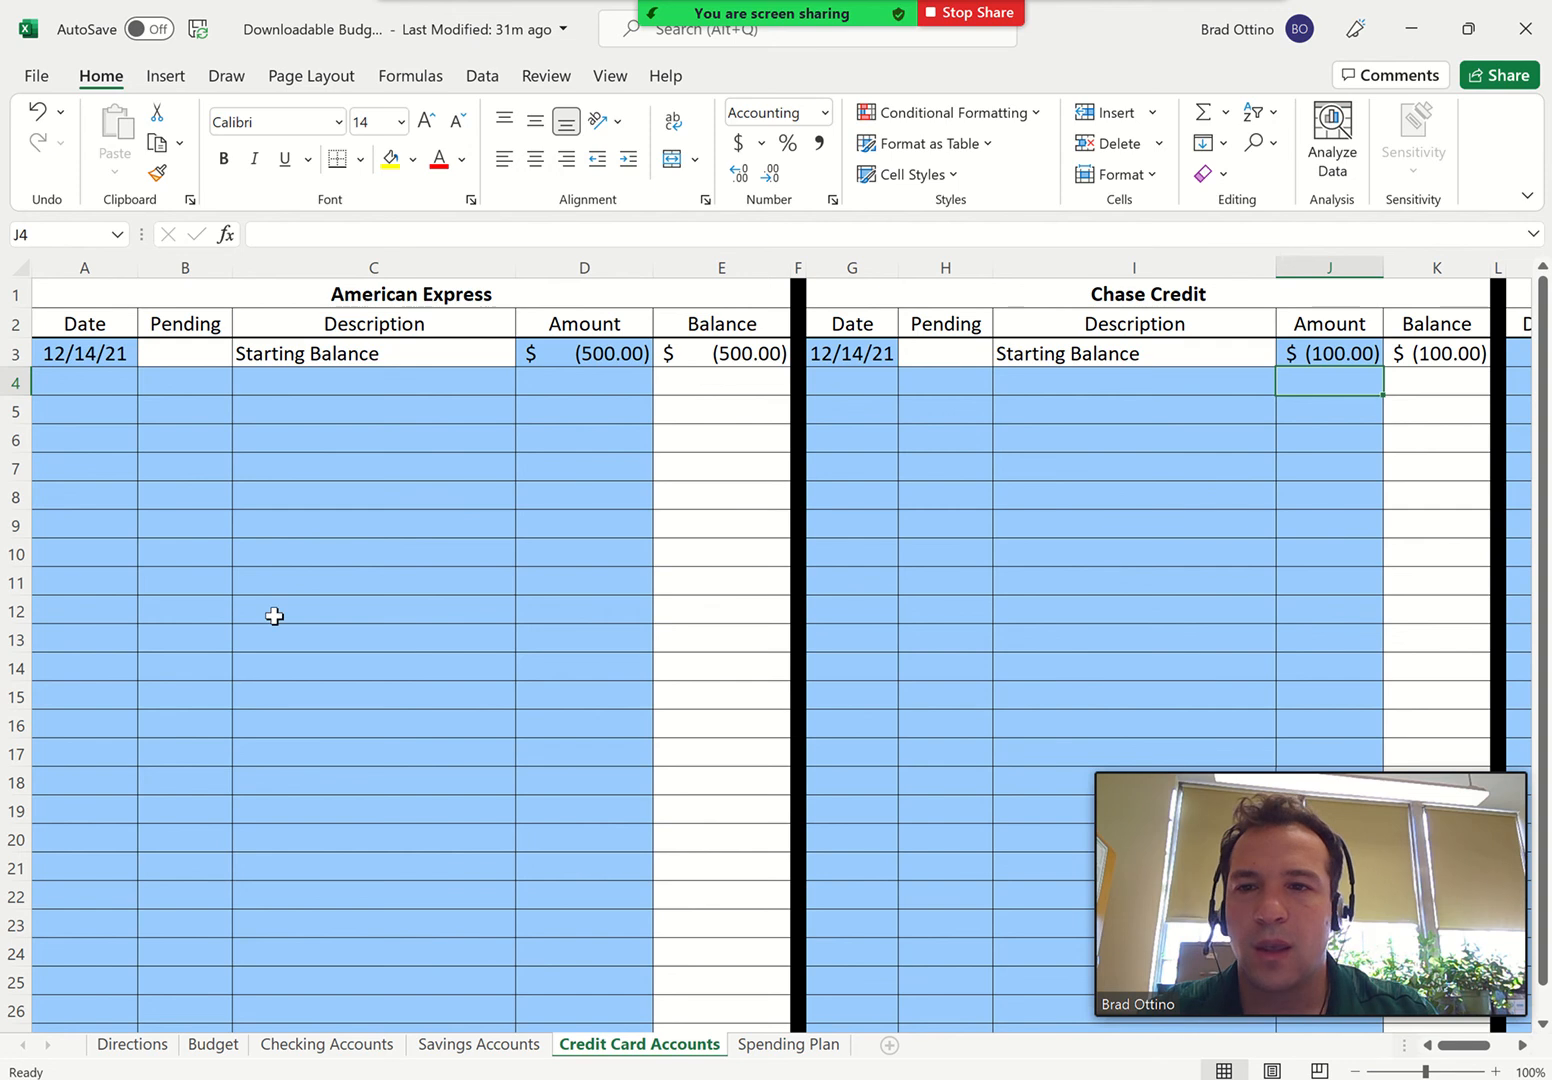
{"action": "left_click", "coordinate": [834, 376]}
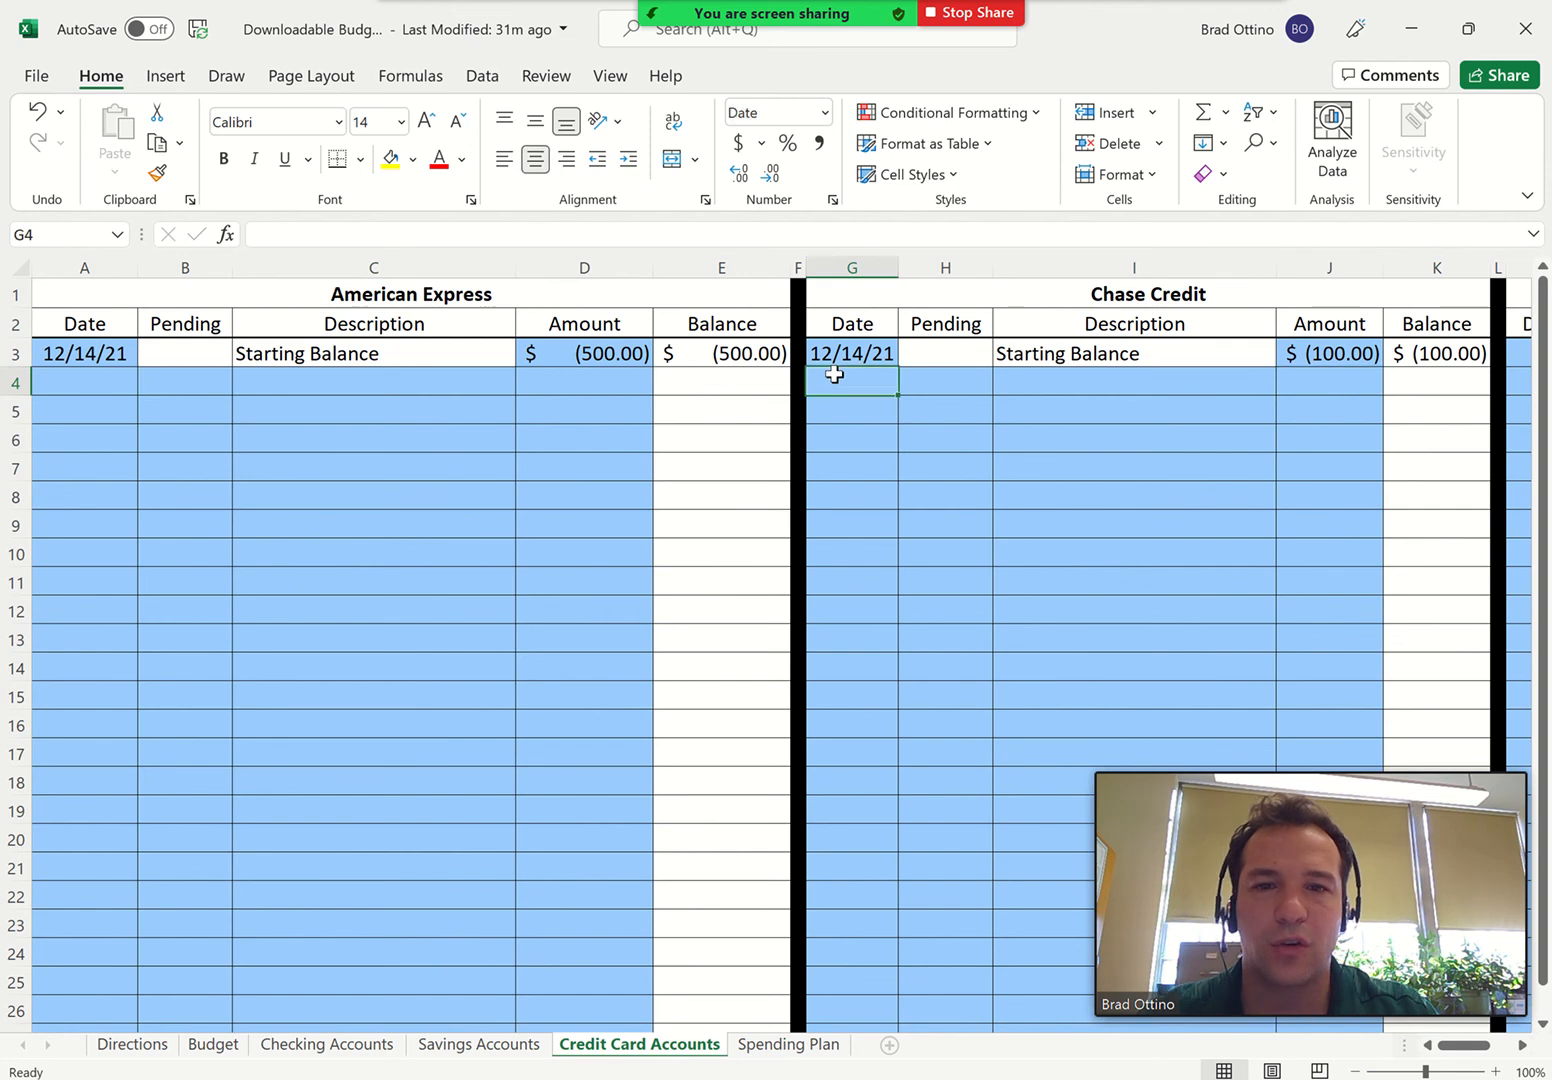
{"action": "type", "text": "12/15"}
{"action": "key", "text": "Tab"}
{"action": "key", "text": "Tab"}
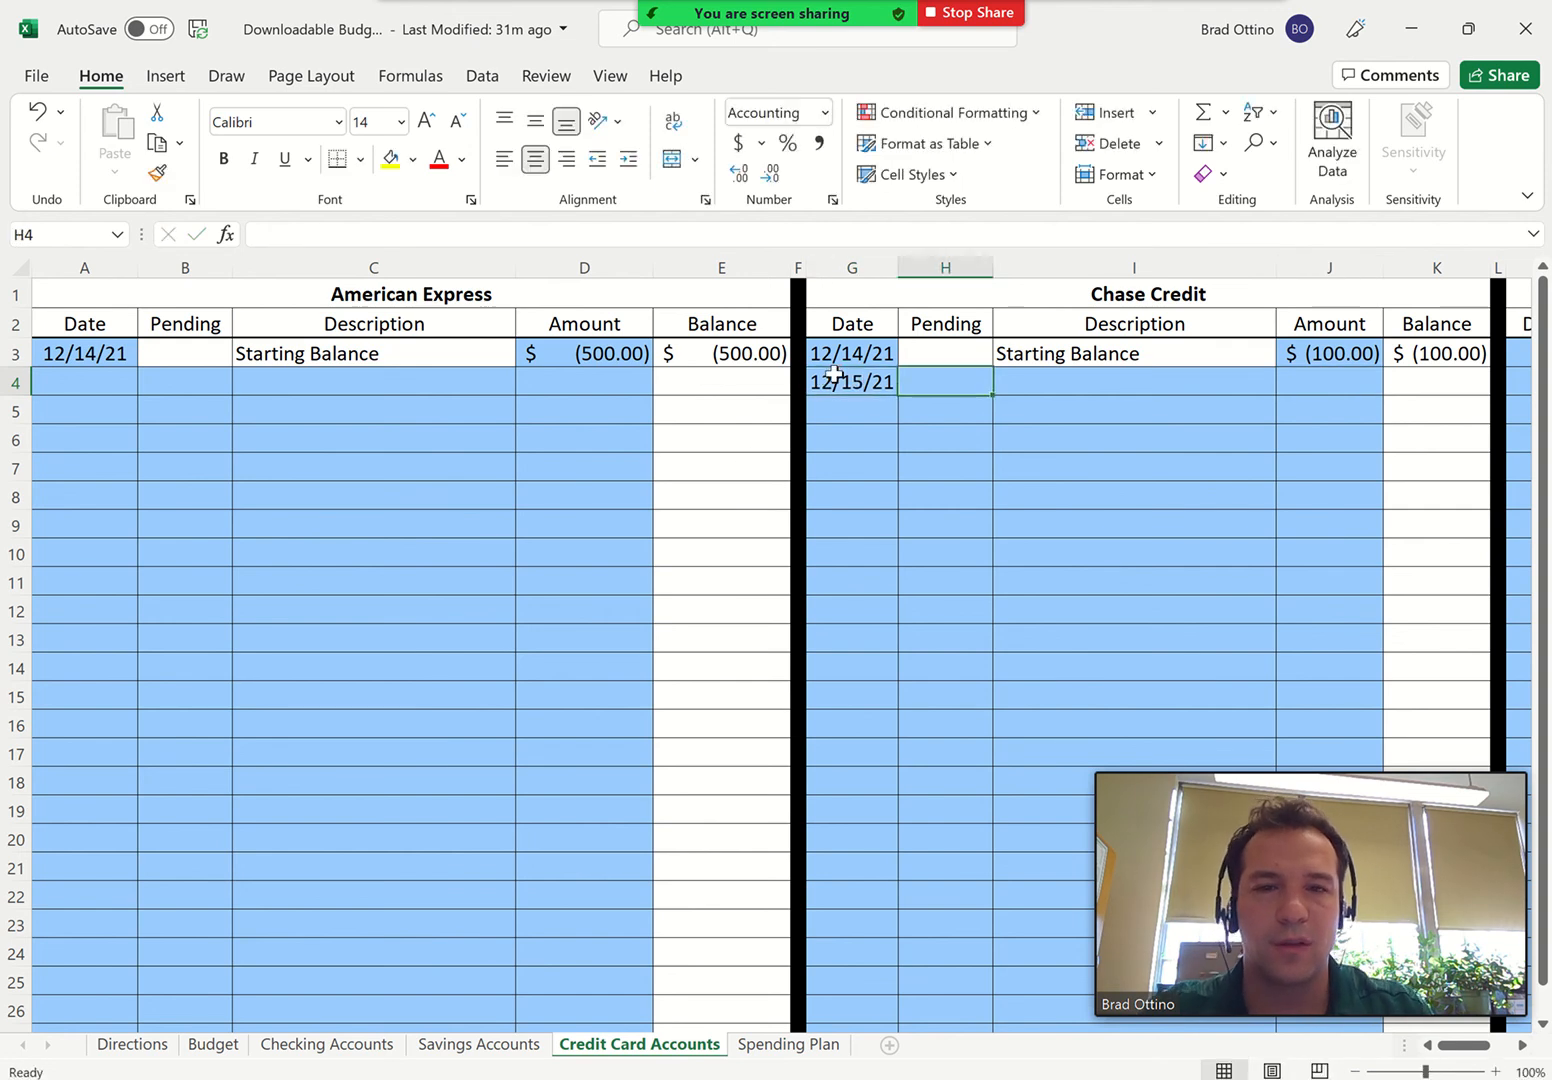
{"action": "type", "text": "Gas"}
{"action": "key", "text": "Tab"}
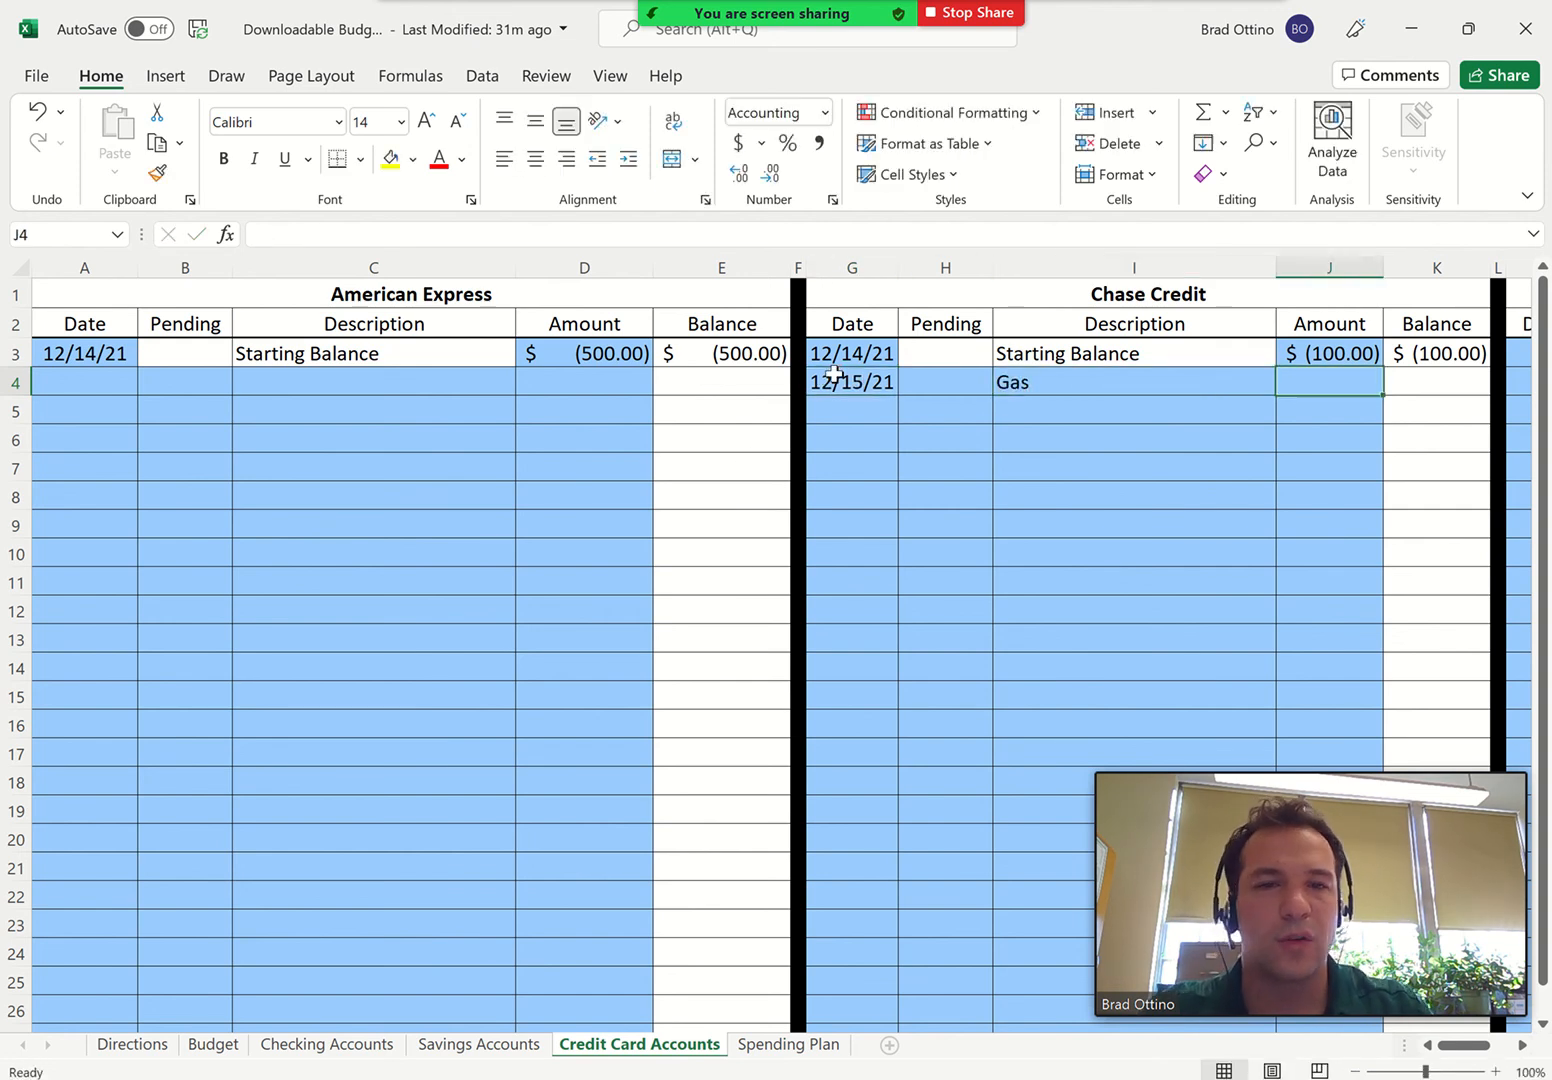
{"action": "type", "text": "-5"}
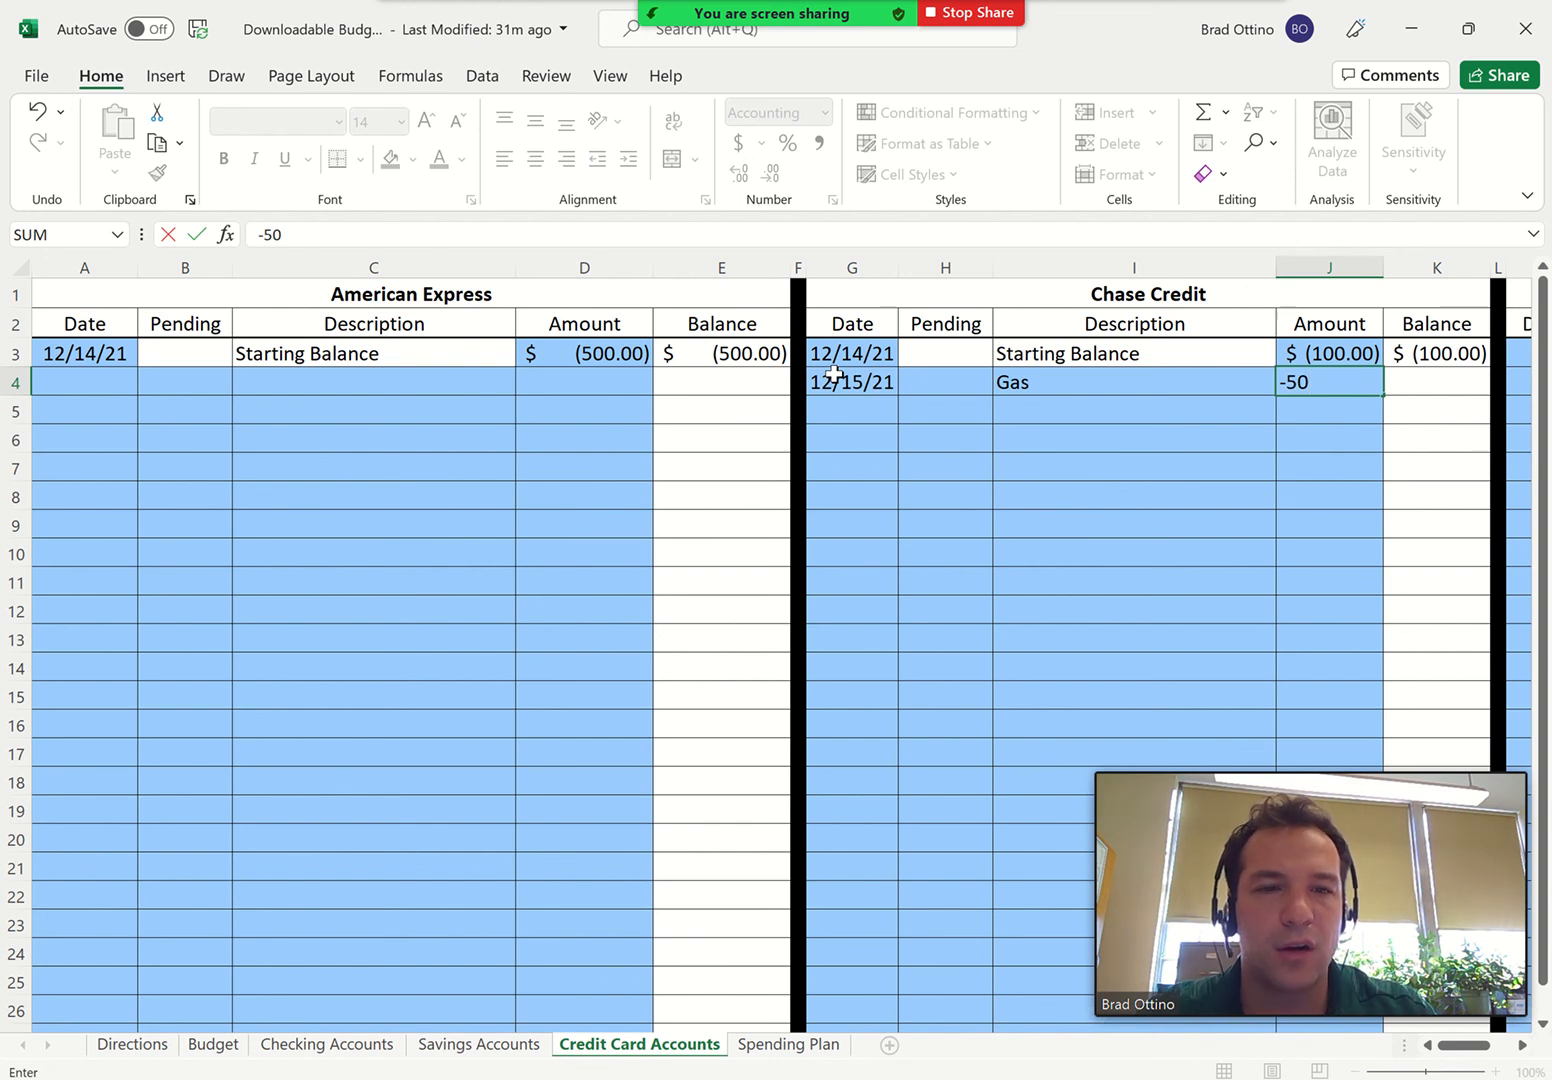
{"action": "type", "text": "0"}
{"action": "key", "text": "Return"}
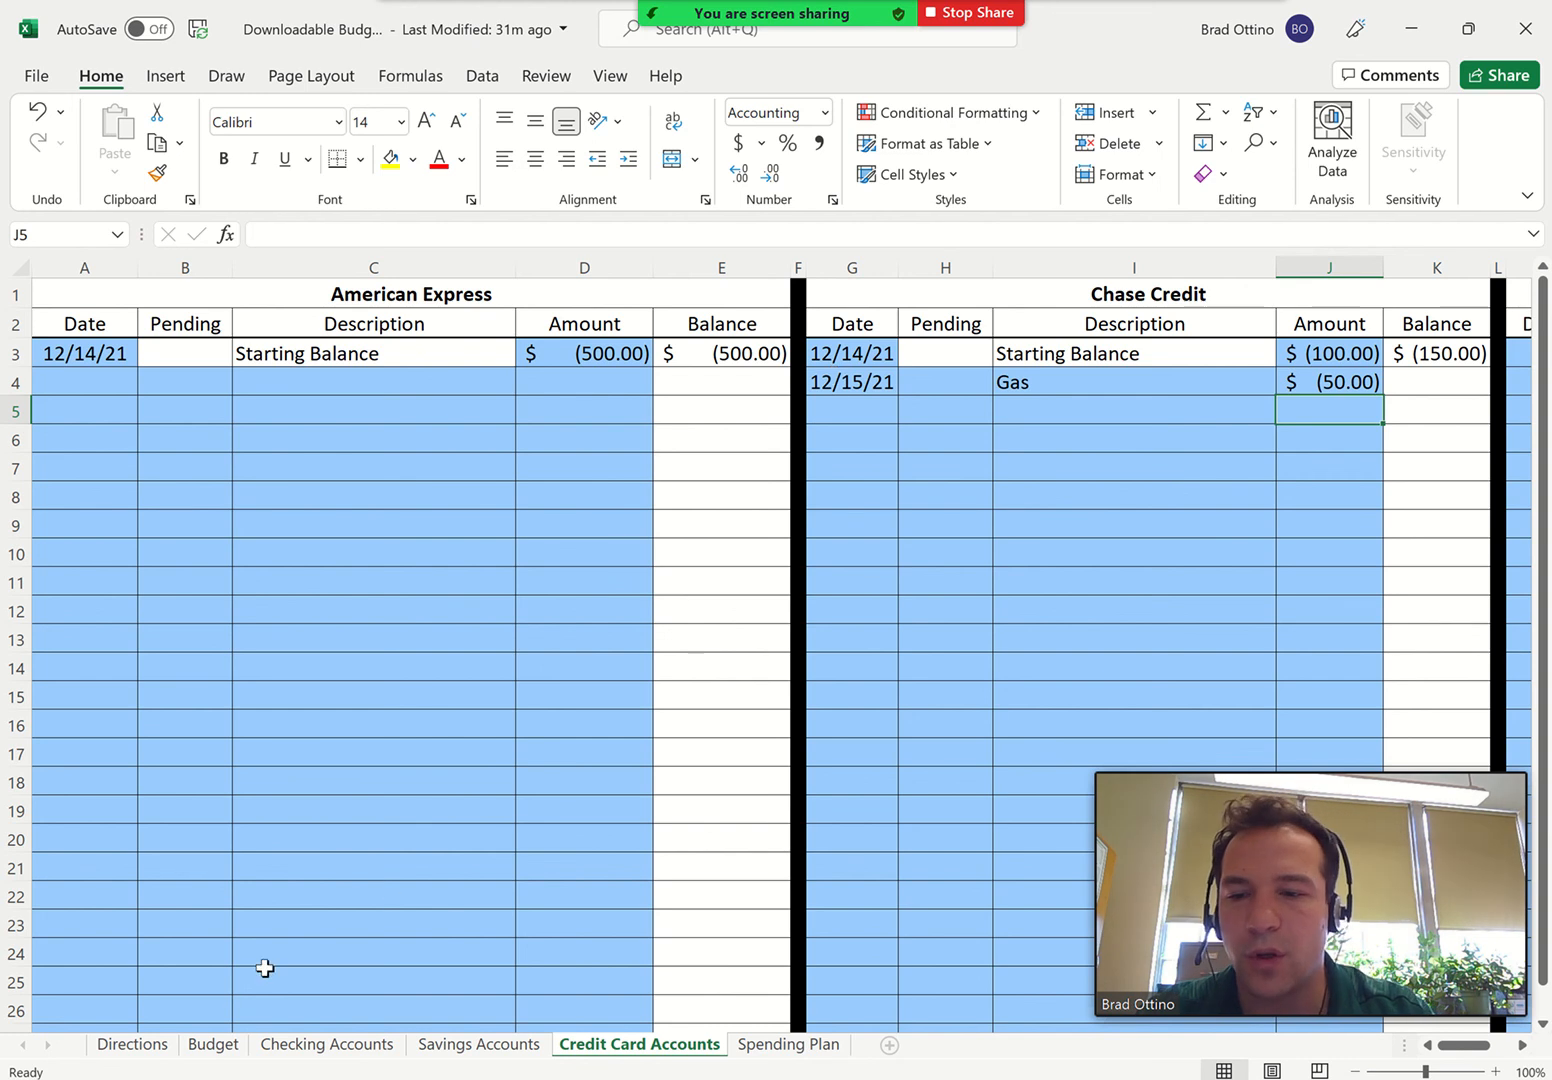
{"action": "left_click", "coordinate": [229, 1046]}
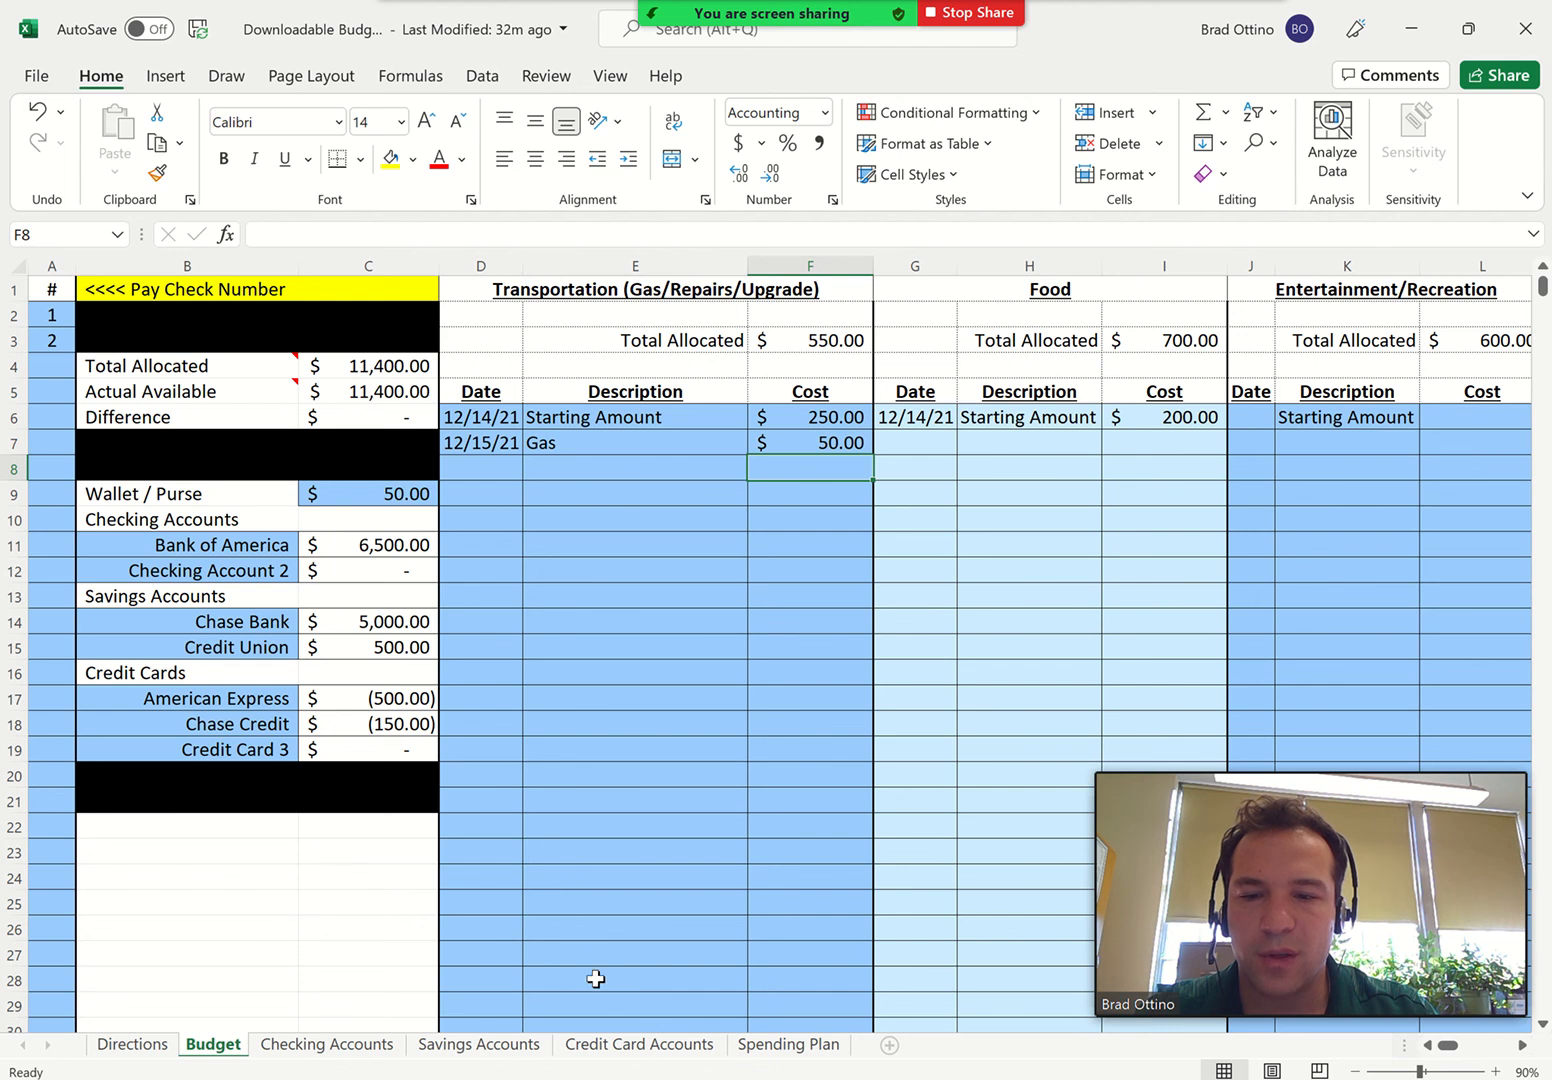
On the Credit Card Accounts sheet, add a Payment of 500 dated 12/15 to the American Express account
{"action": "left_click", "coordinate": [606, 1044]}
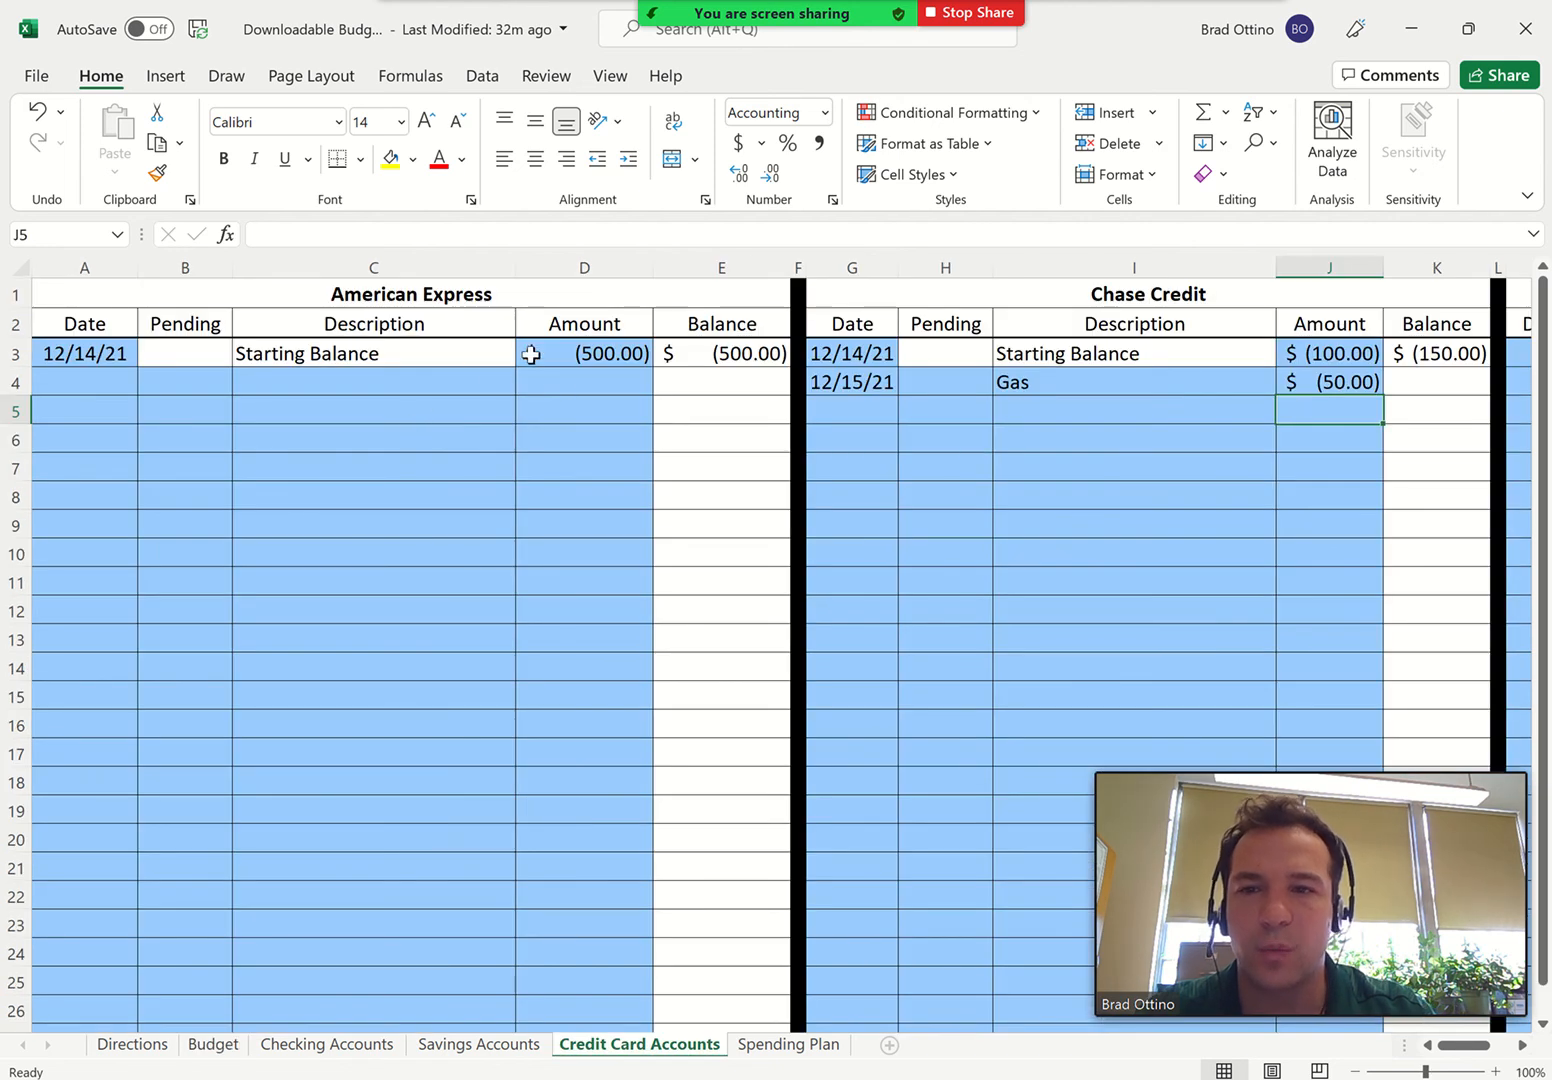
{"action": "left_click", "coordinate": [70, 380]}
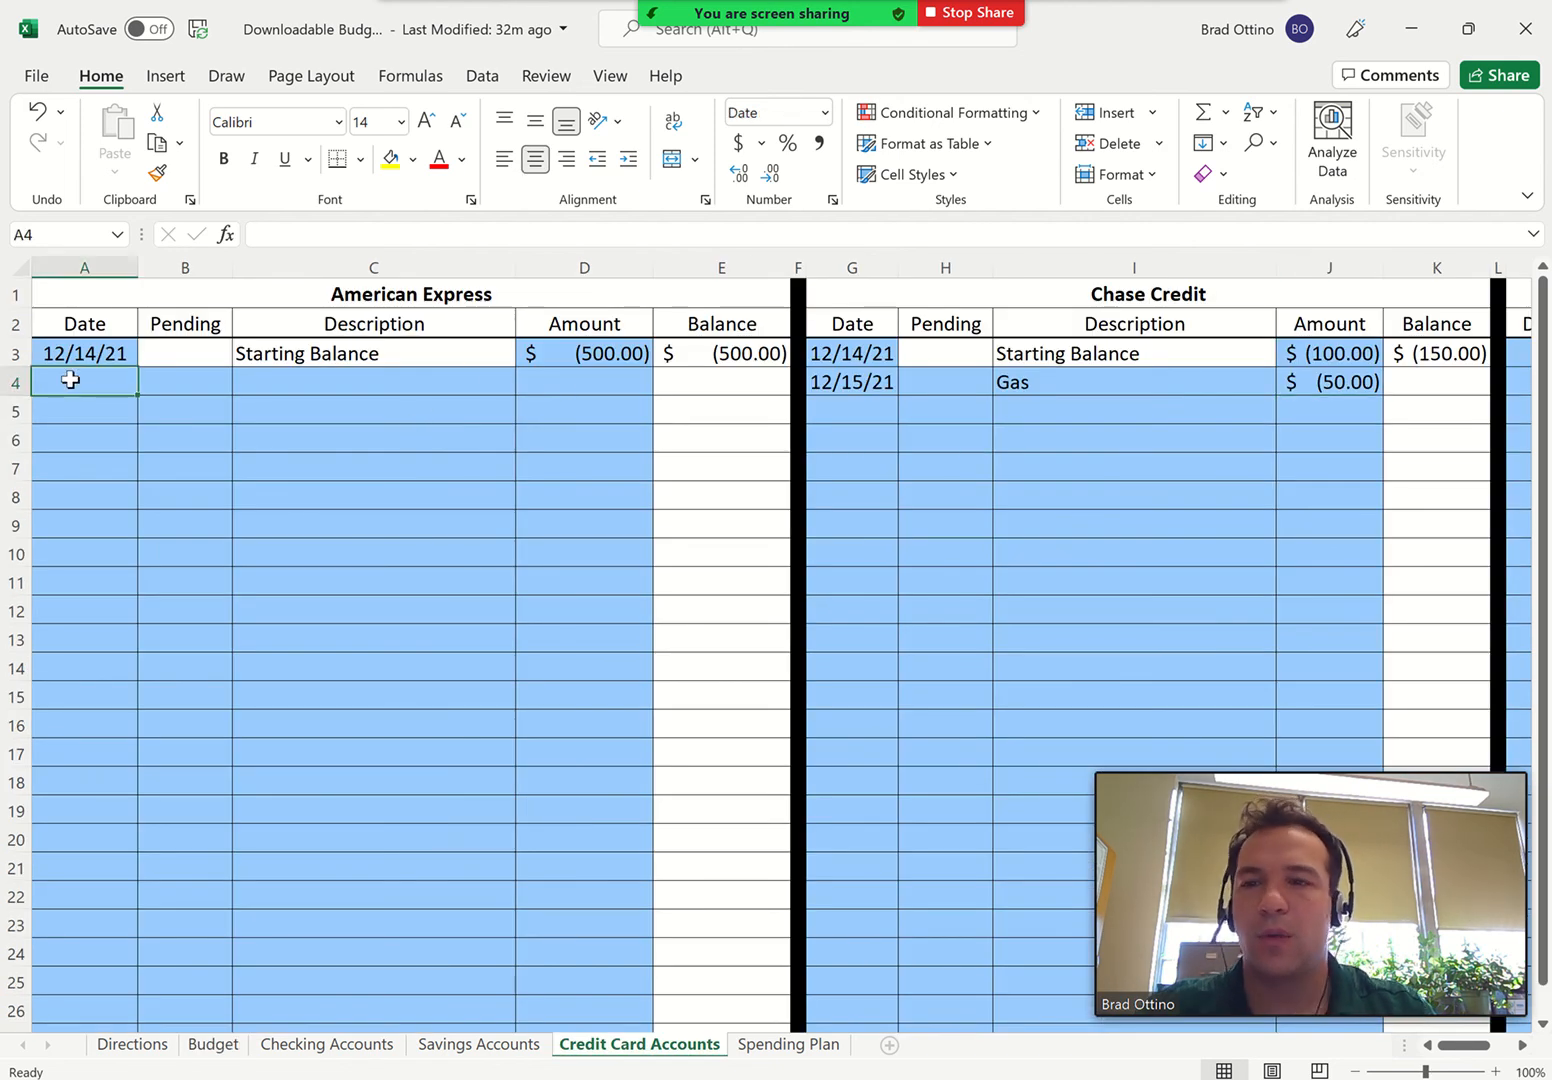
{"action": "type", "text": "12/15/21"}
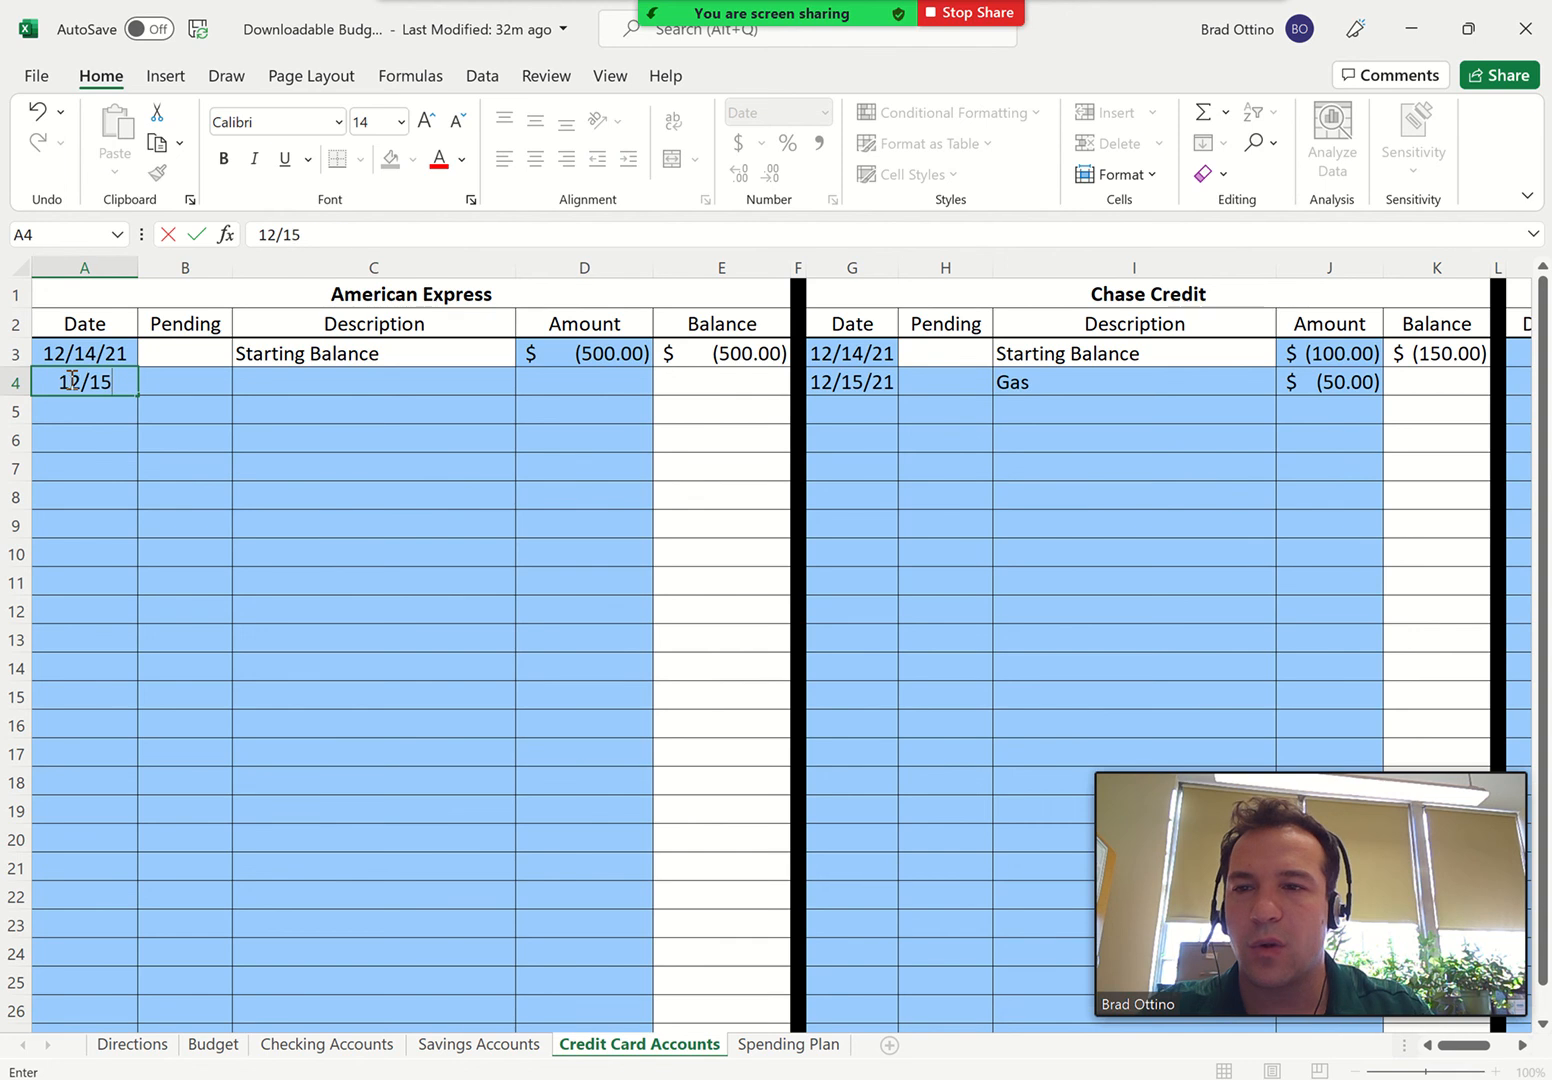
{"action": "key", "text": "Tab"}
{"action": "key", "text": "Tab"}
{"action": "type", "text": "Payment"}
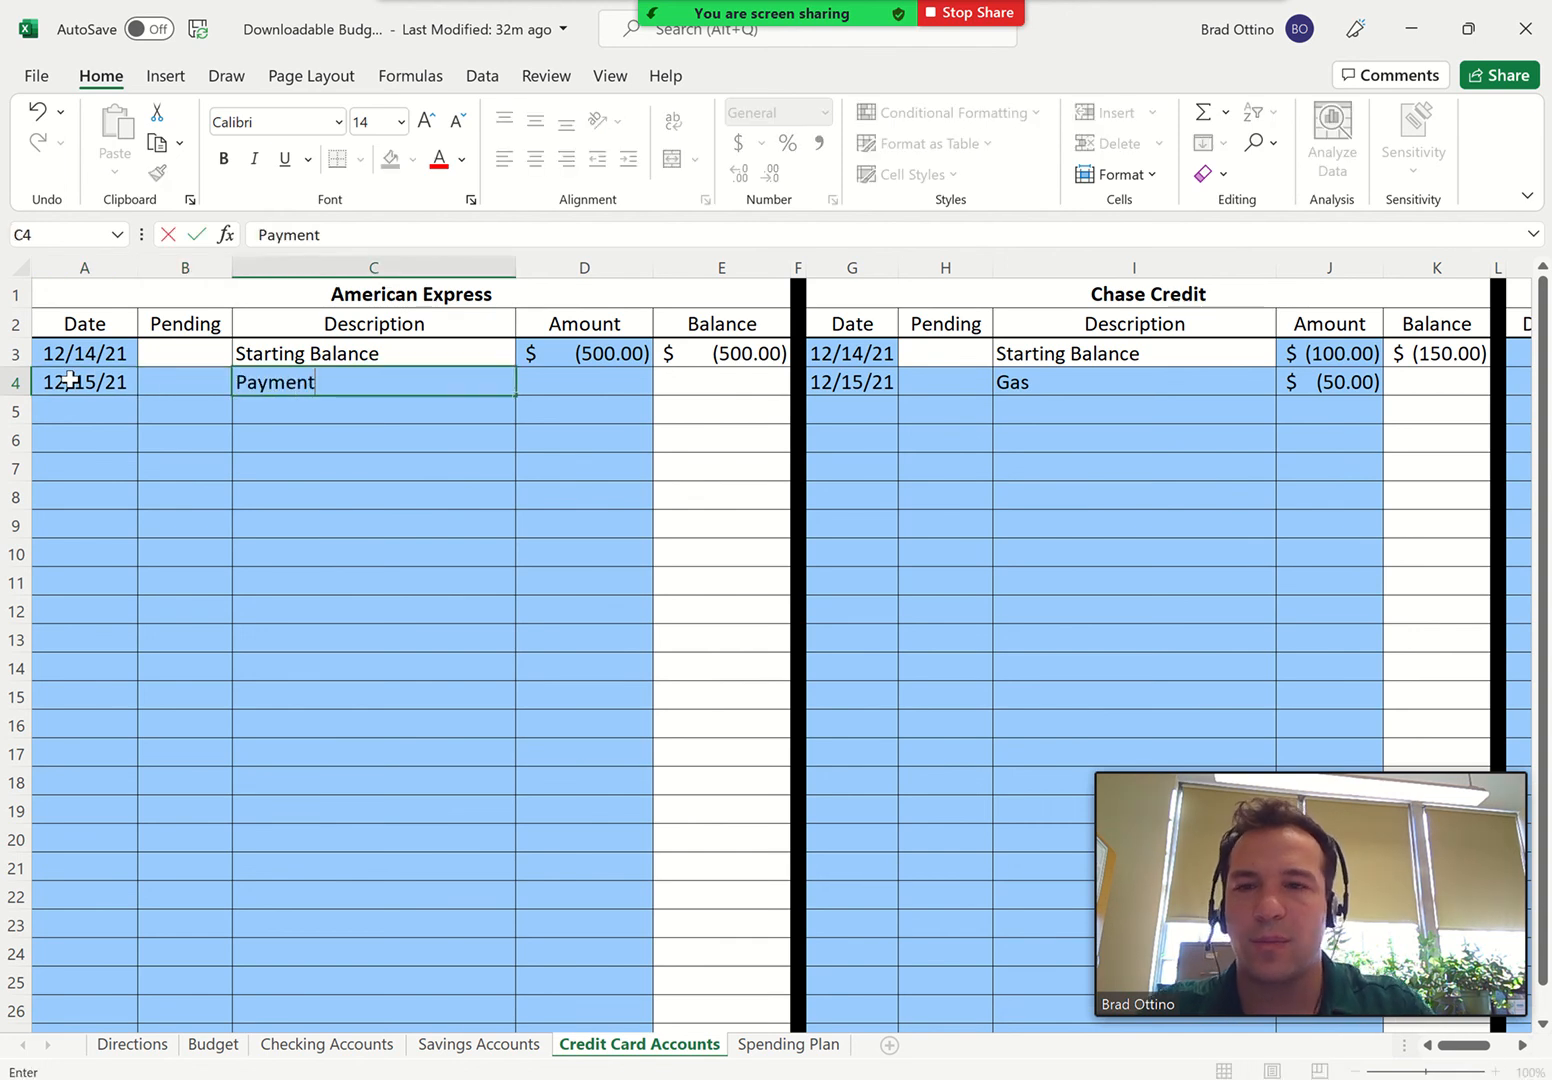
{"action": "key", "text": "Tab"}
{"action": "type", "text": "50"}
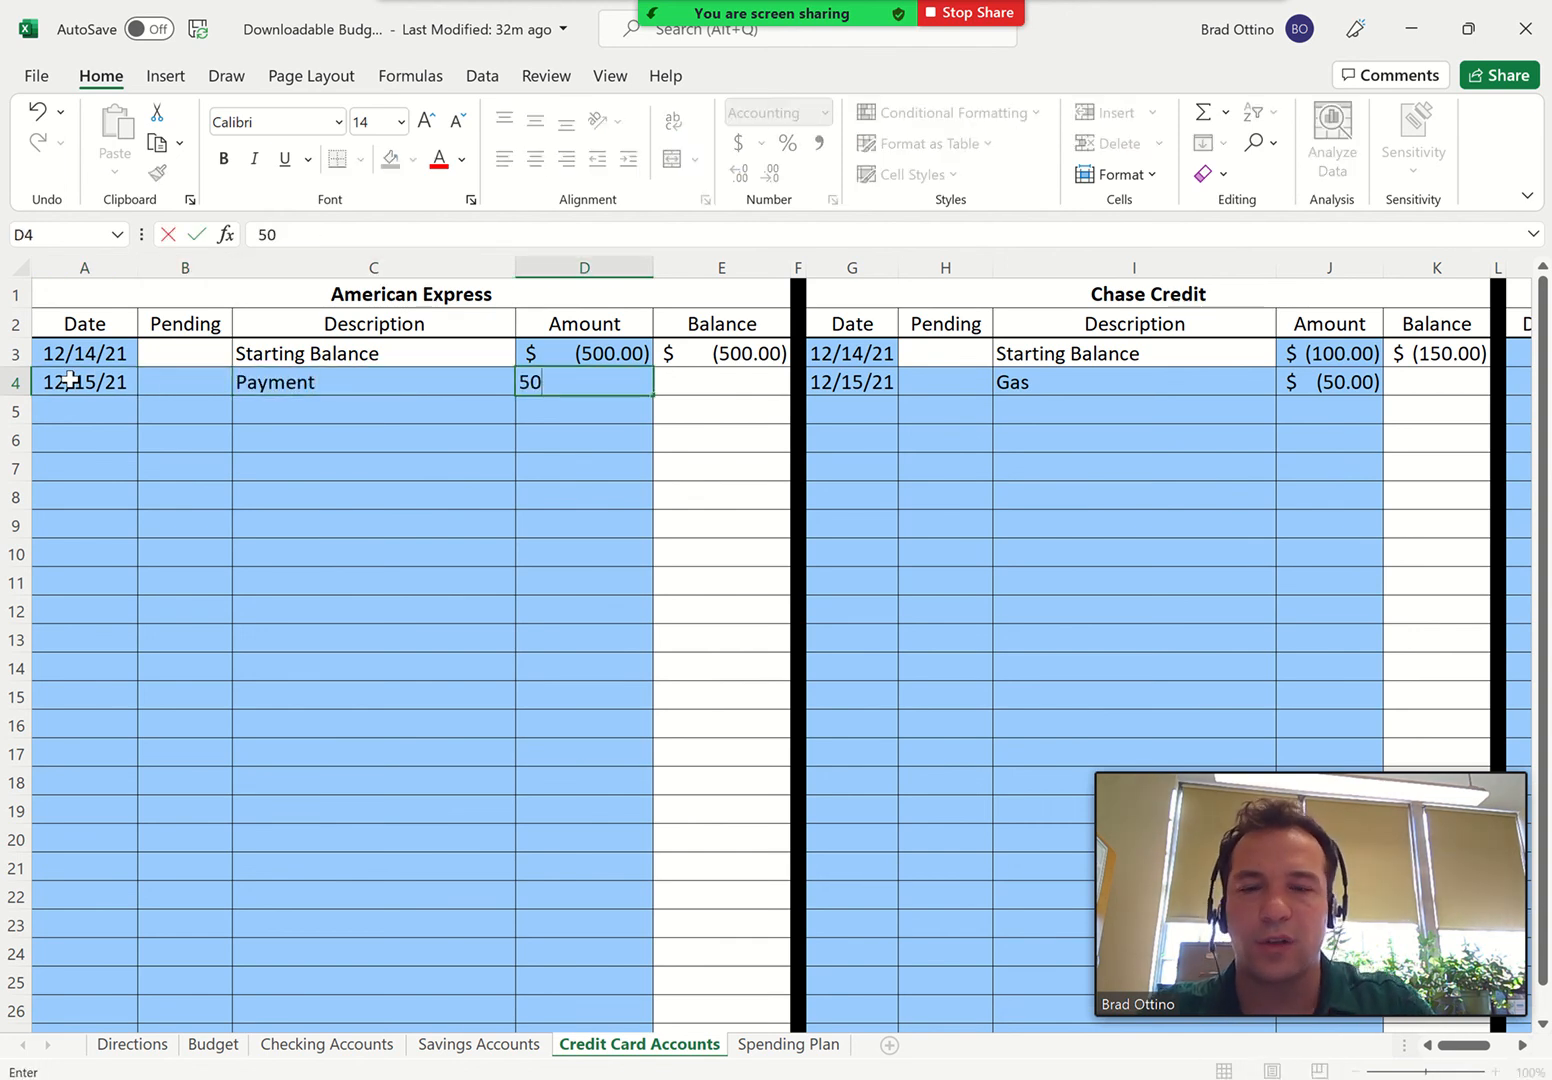
{"action": "type", "text": "0"}
{"action": "key", "text": "Return"}
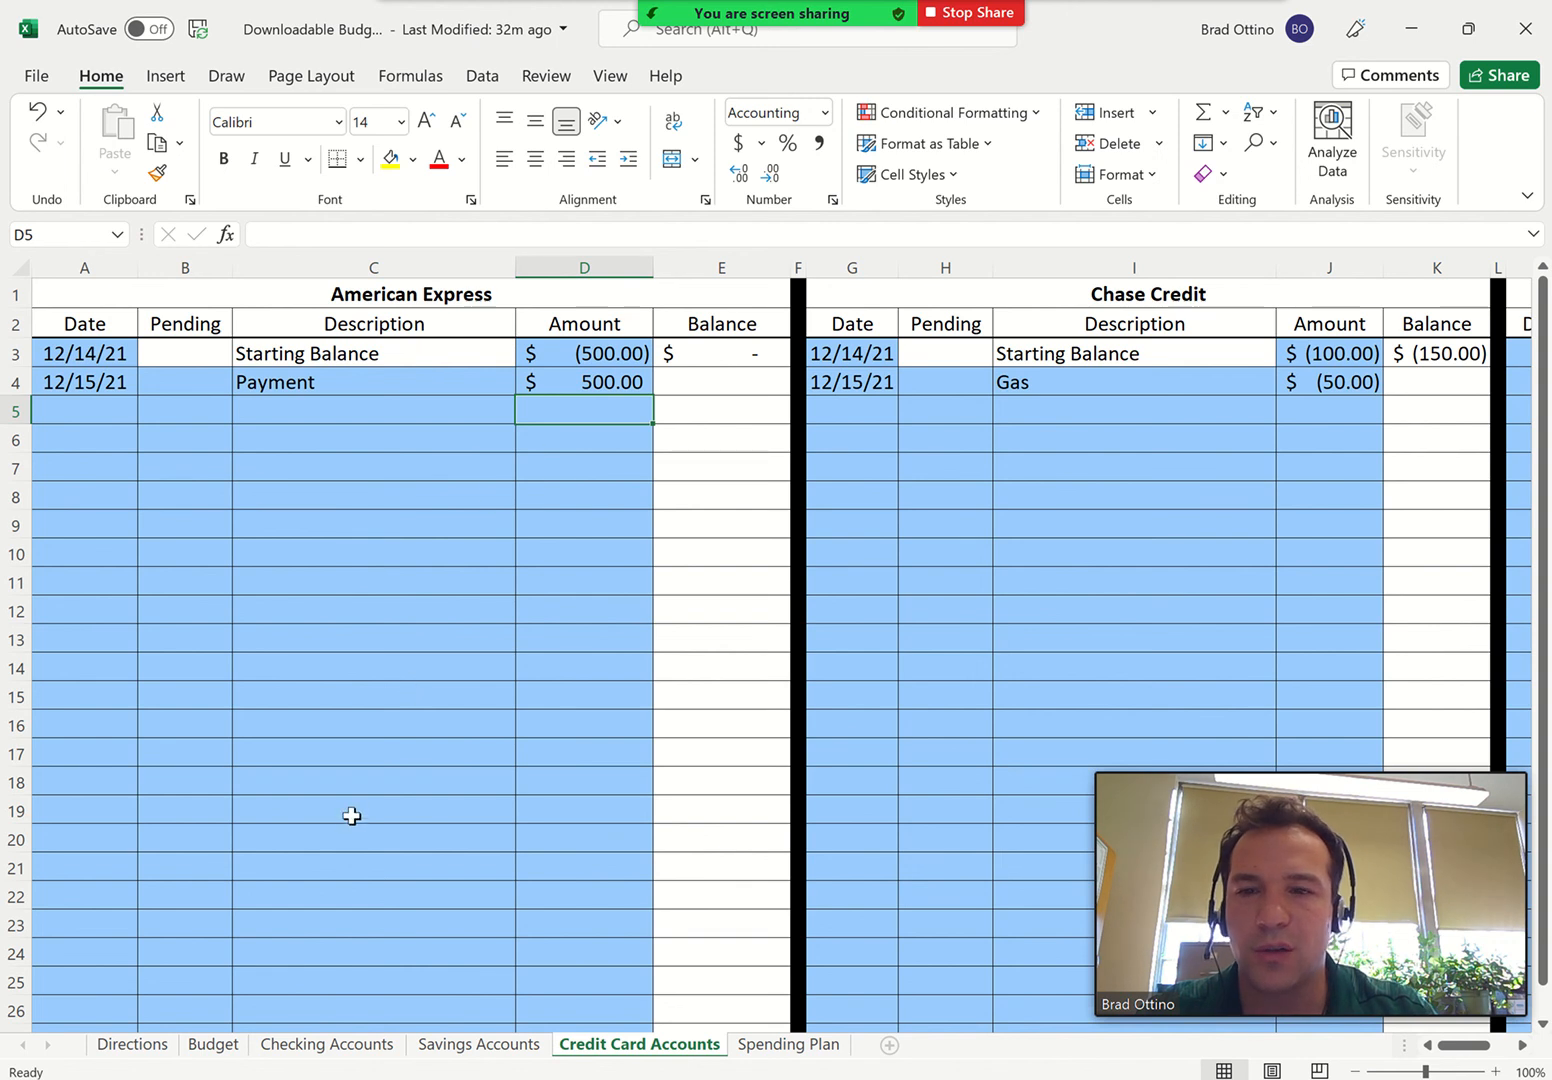
On the Checking Accounts sheet, add a "Payment of American Express" entry of -500 dated 12/31 to the Bank of America account
{"action": "left_click", "coordinate": [364, 1046]}
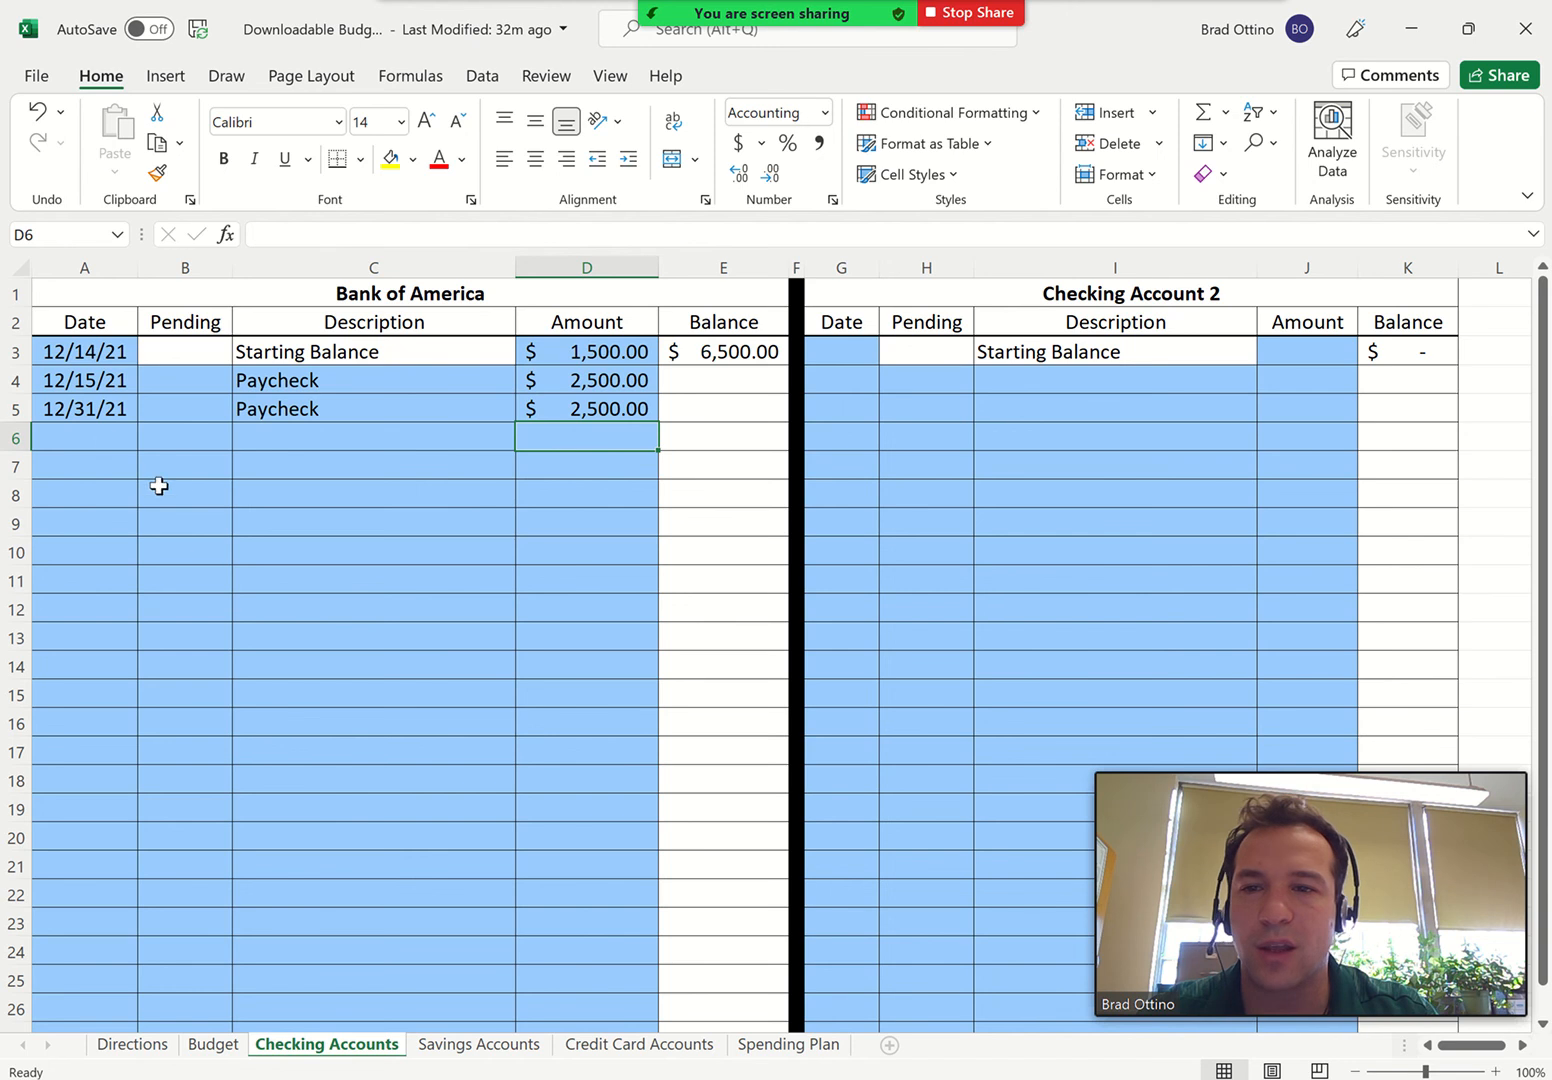
{"action": "left_click", "coordinate": [280, 437]}
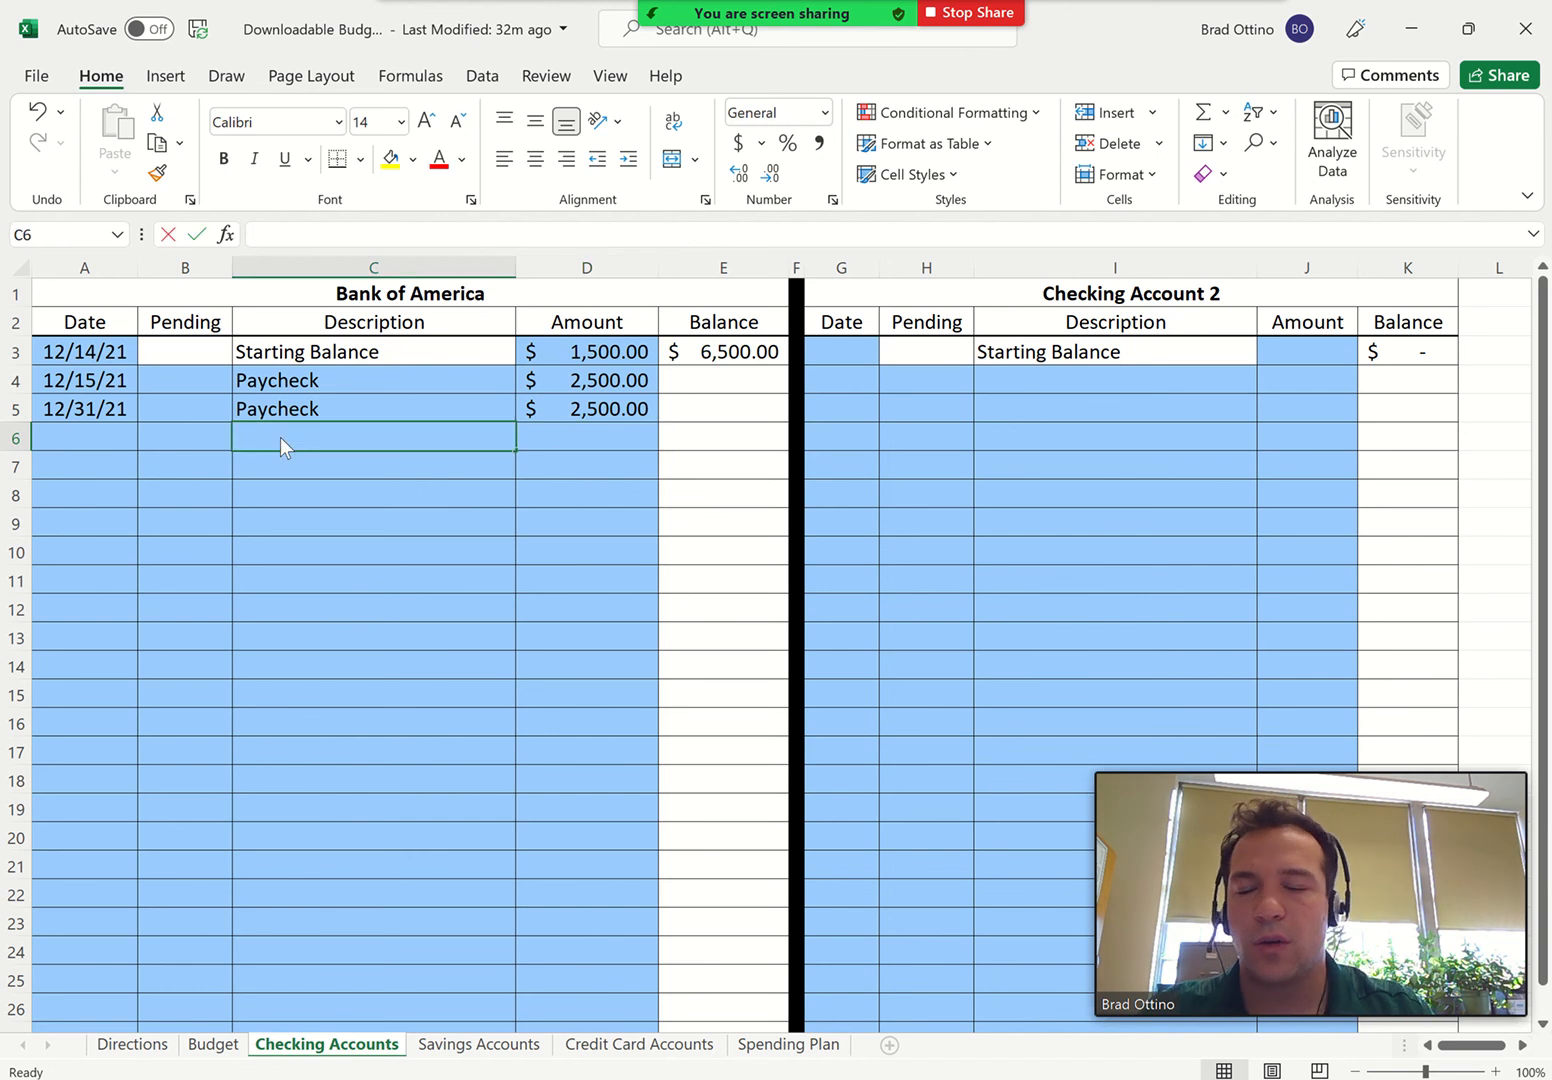
{"action": "double_click", "coordinate": [281, 437]}
{"action": "type", "text": "Paymen"}
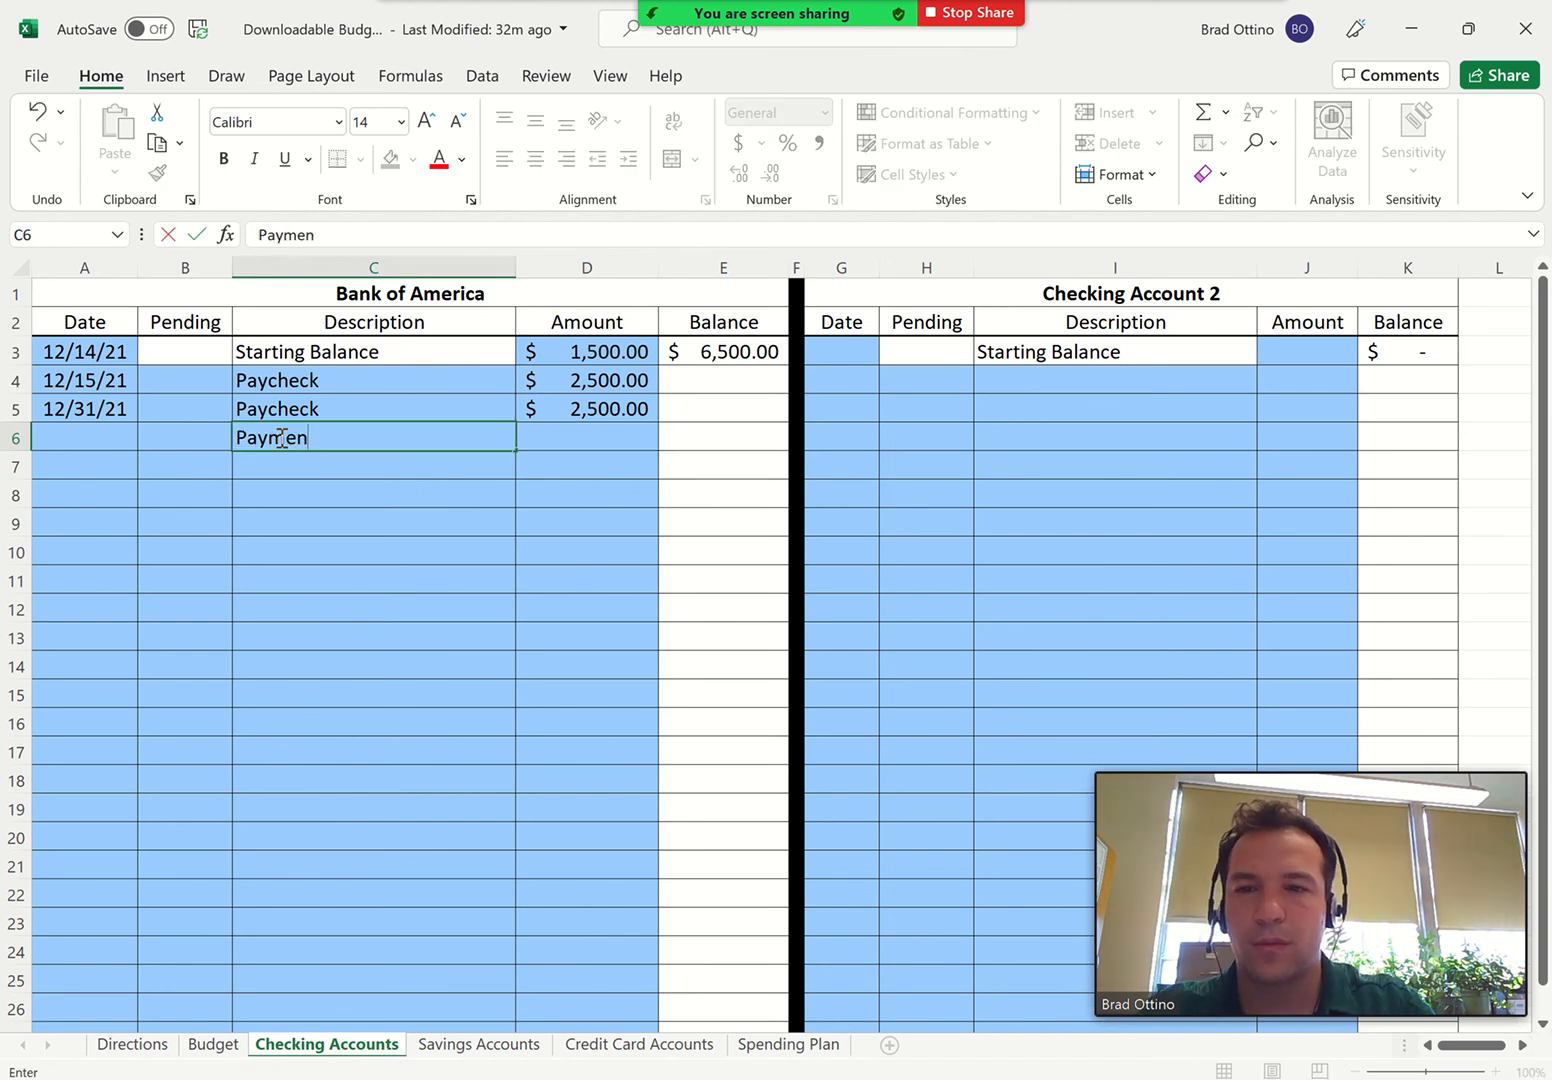
{"action": "type", "text": "t of A"}
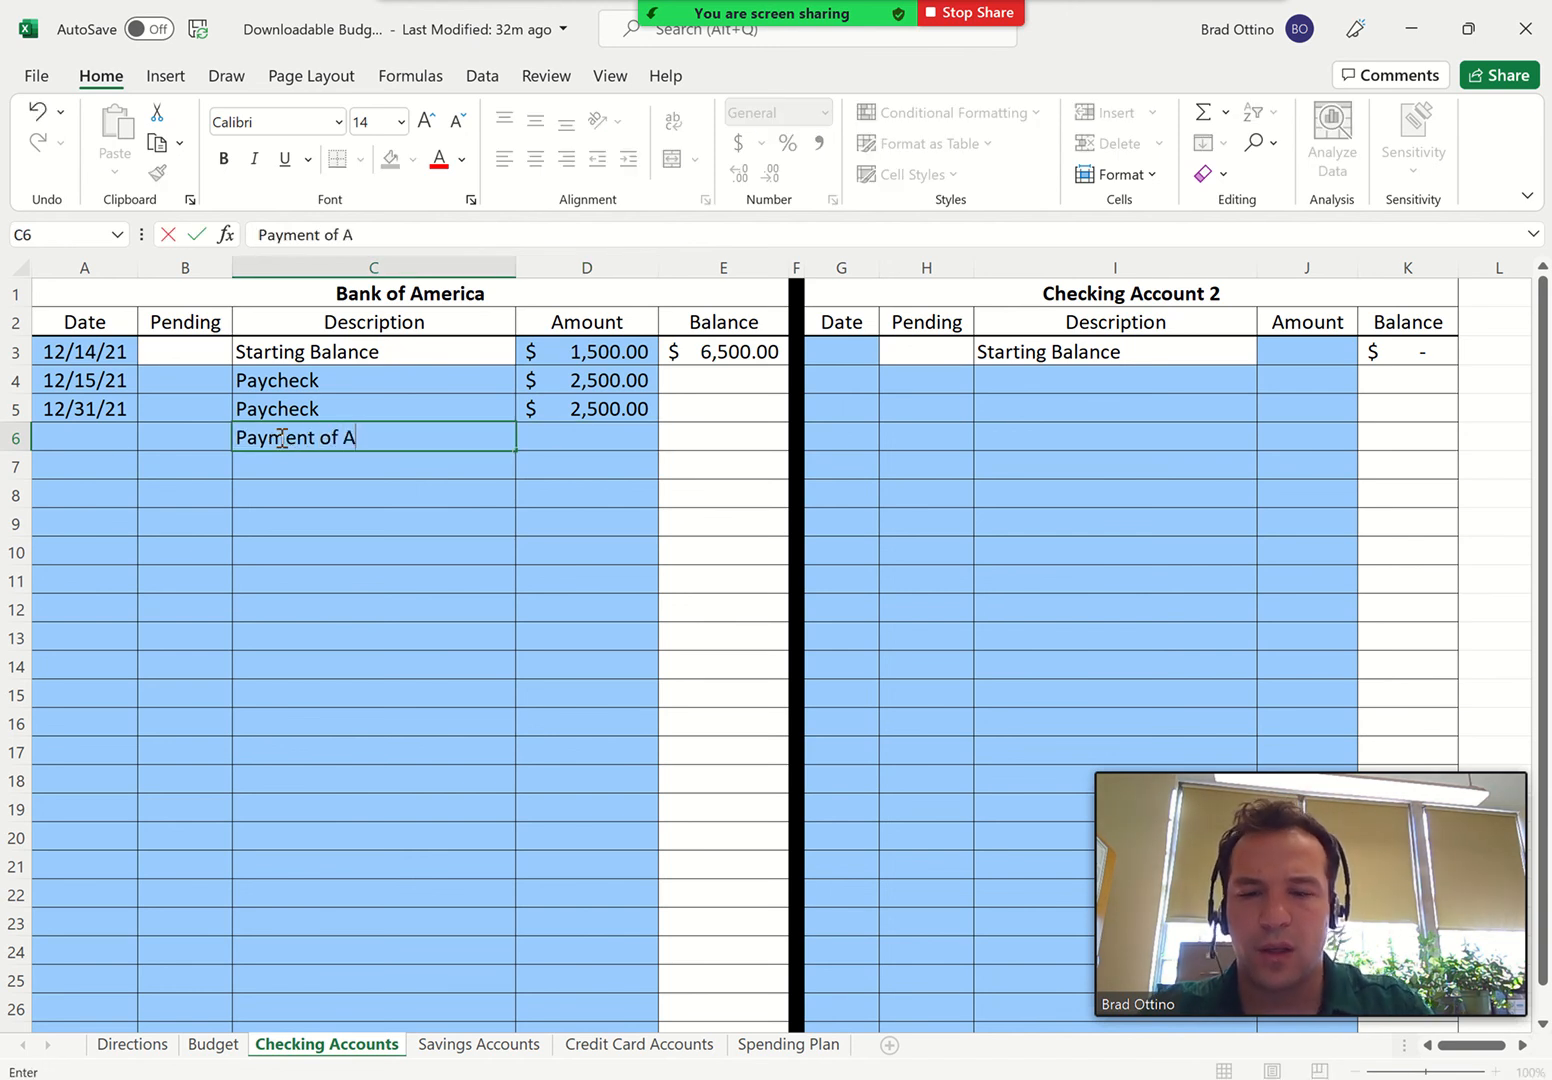
{"action": "type", "text": "merican Express"}
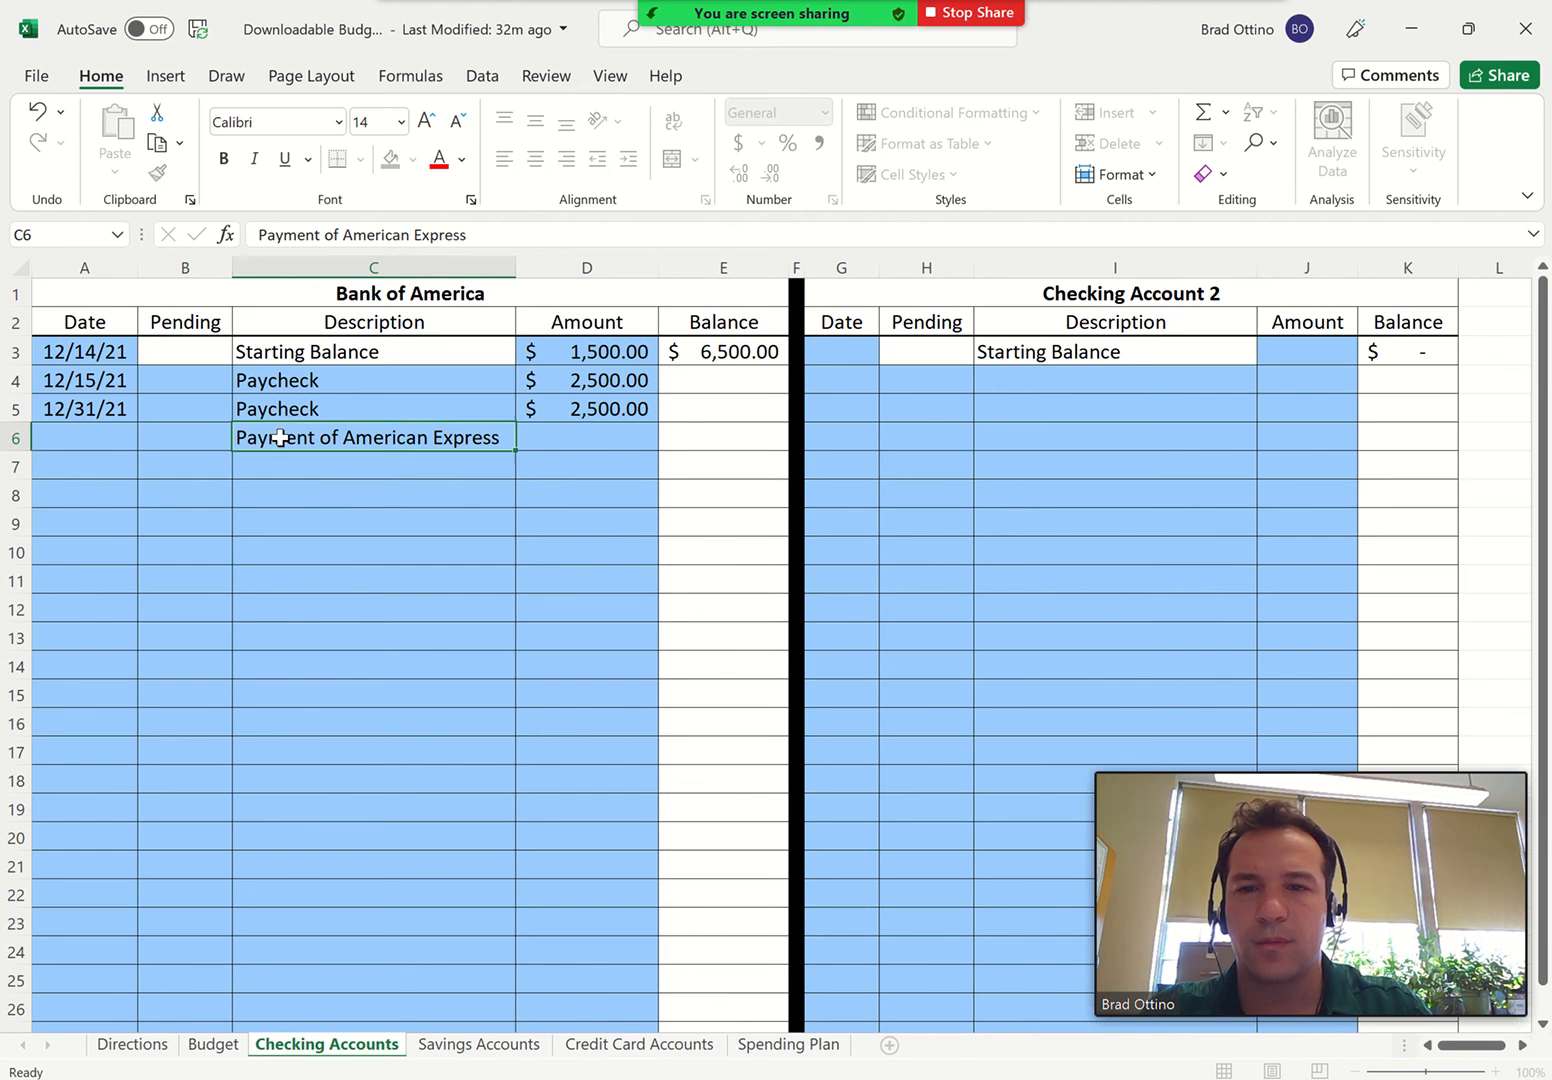
{"action": "key", "text": "Tab"}
{"action": "type", "text": "-500"}
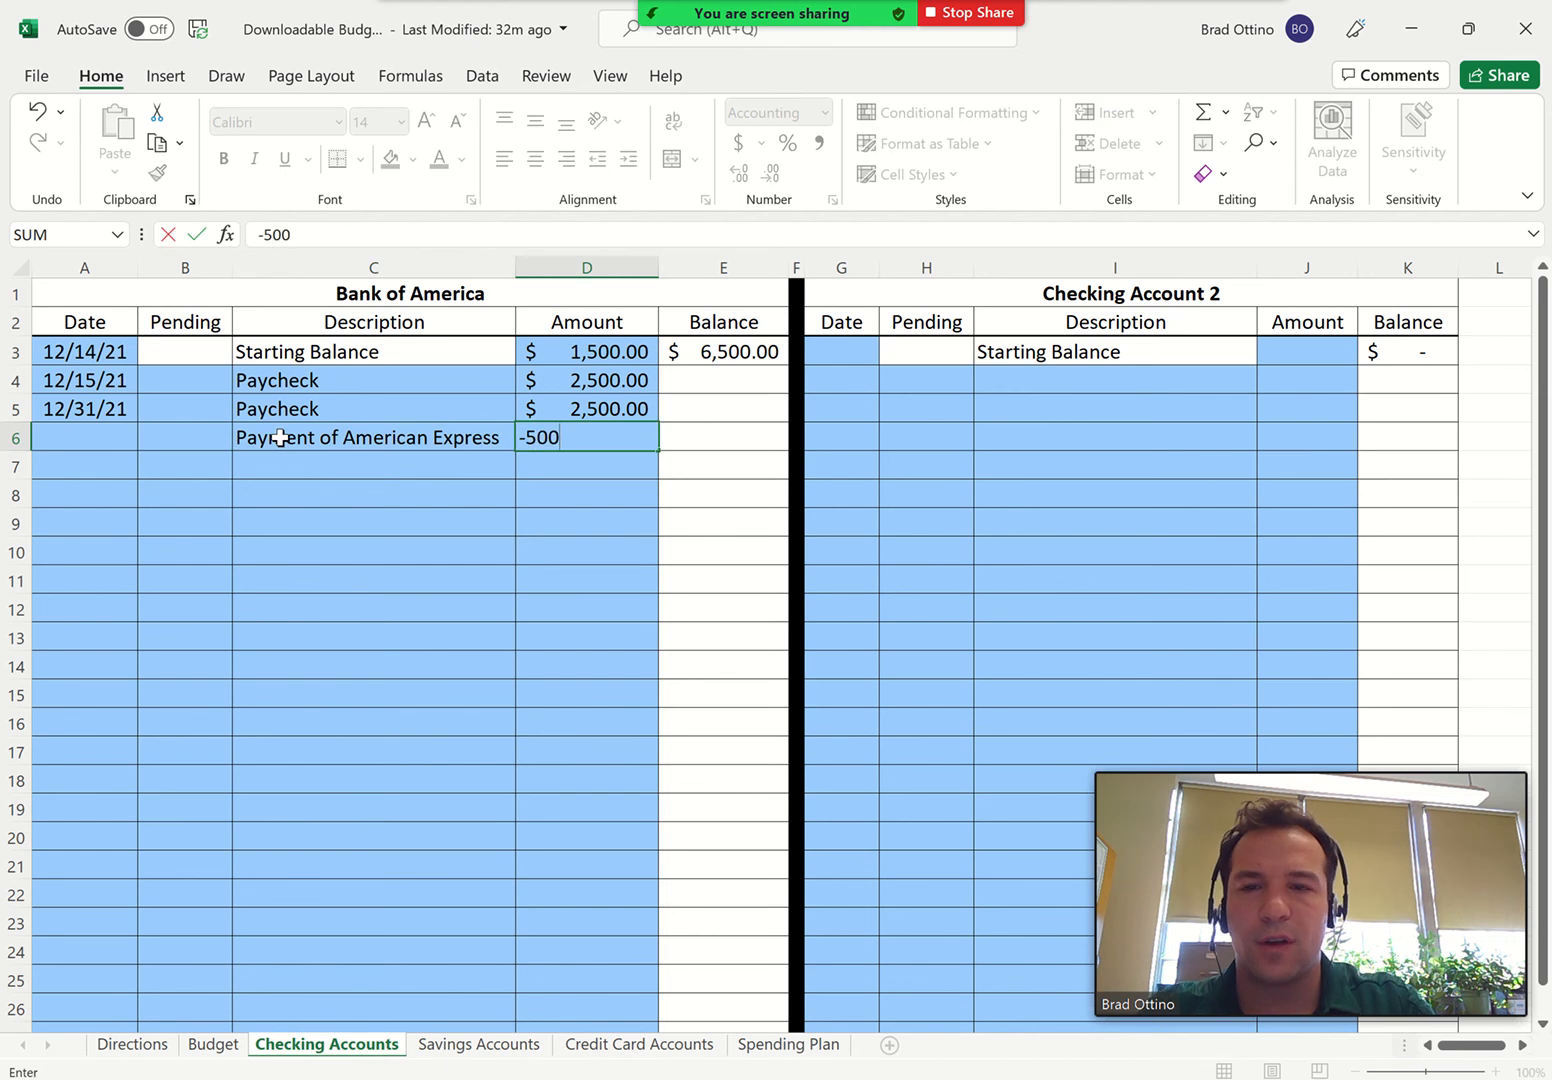
{"action": "key", "text": "Return"}
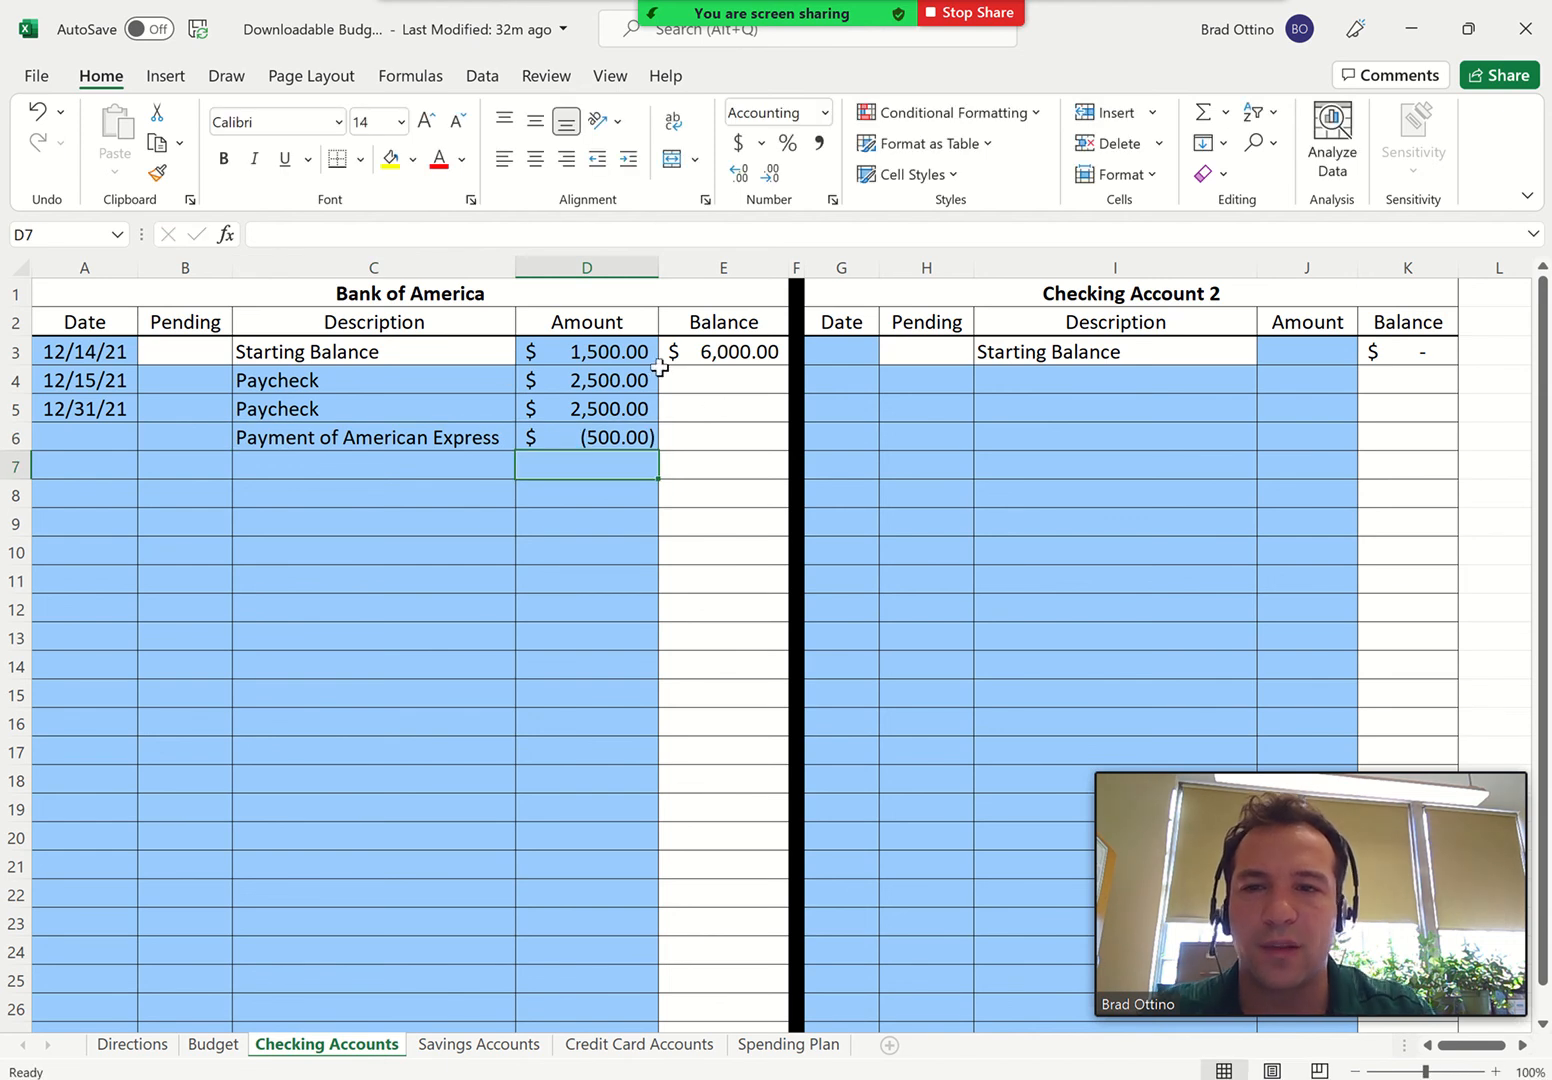
{"action": "left_click", "coordinate": [94, 431]}
{"action": "type", "text": "12/31"}
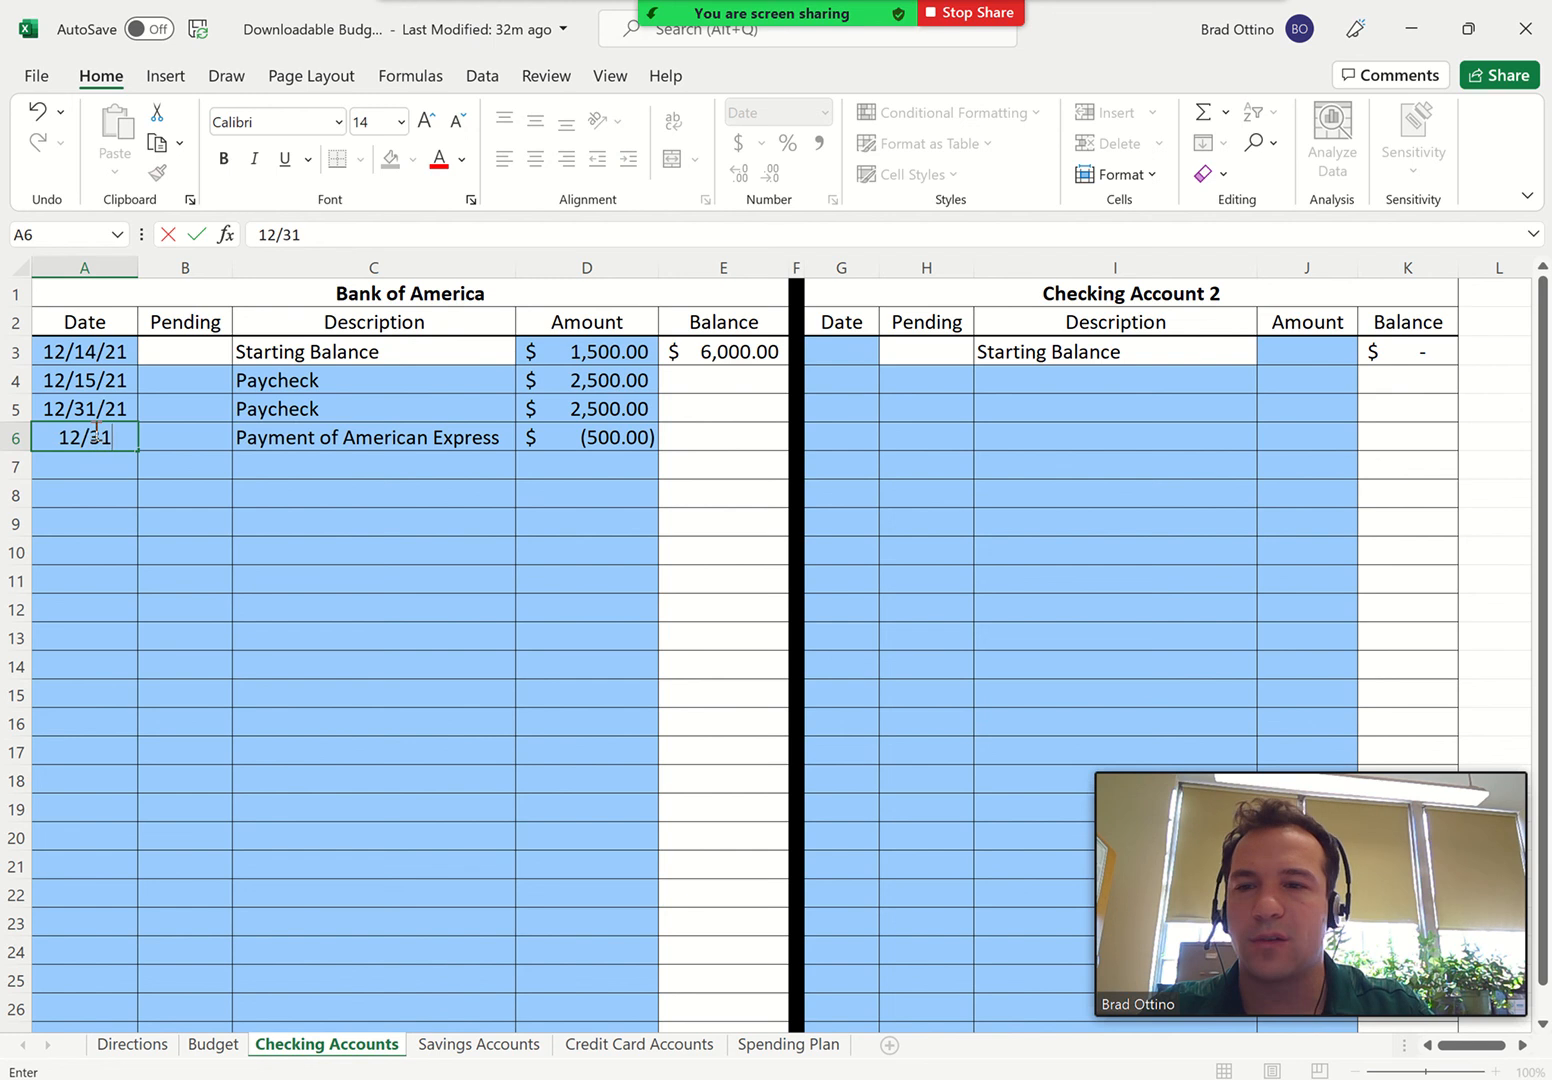
{"action": "key", "text": "Return"}
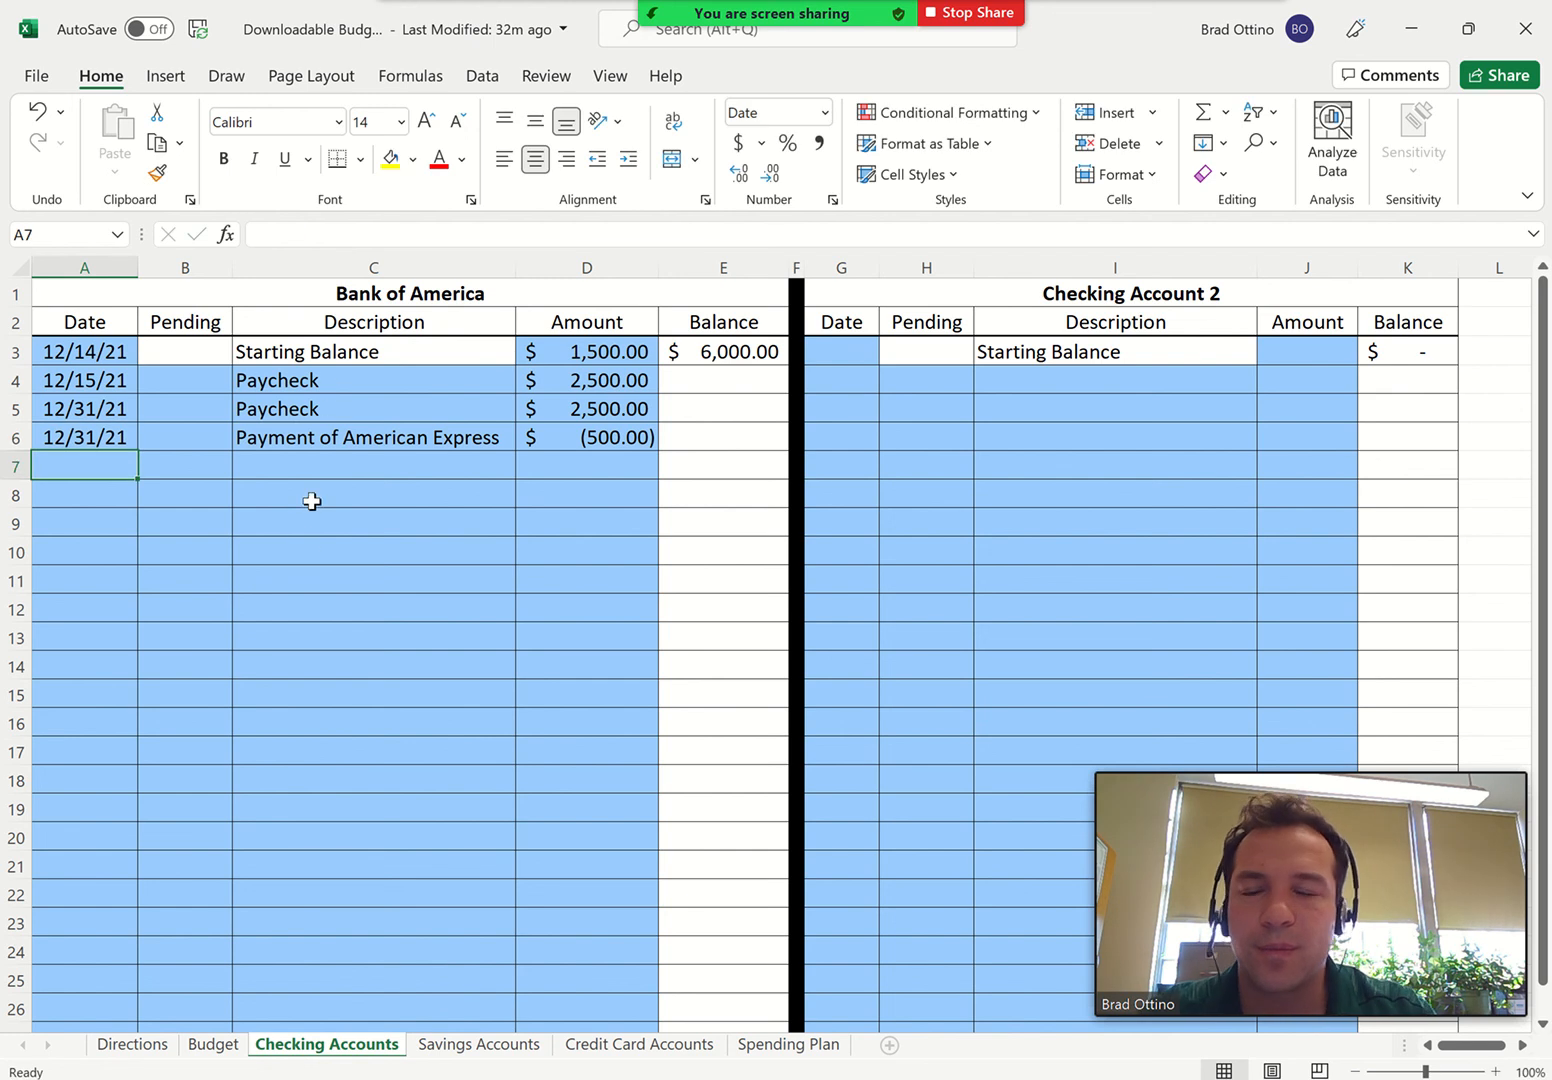
On the Budget sheet, enter the date 12/17 in the row below Starting Amount of the Miscellaneous category
{"action": "left_click", "coordinate": [213, 1043]}
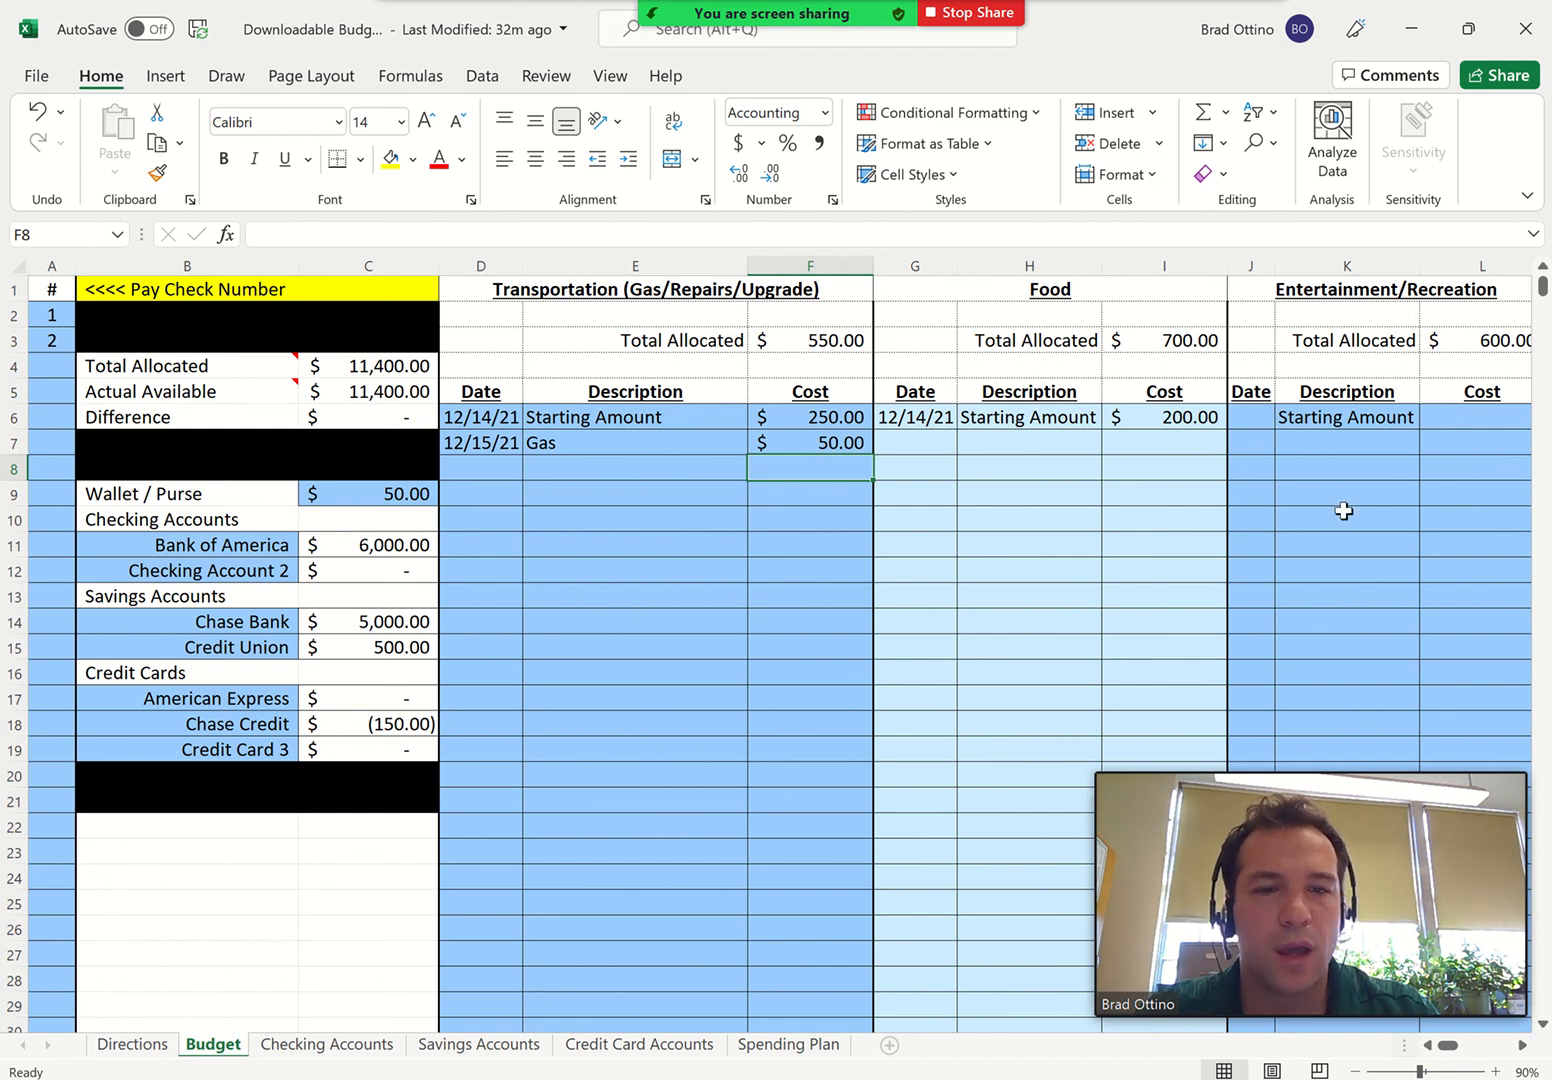
{"action": "scroll", "coordinate": [1343, 510], "scroll_direction": "right", "scroll_amount": 5}
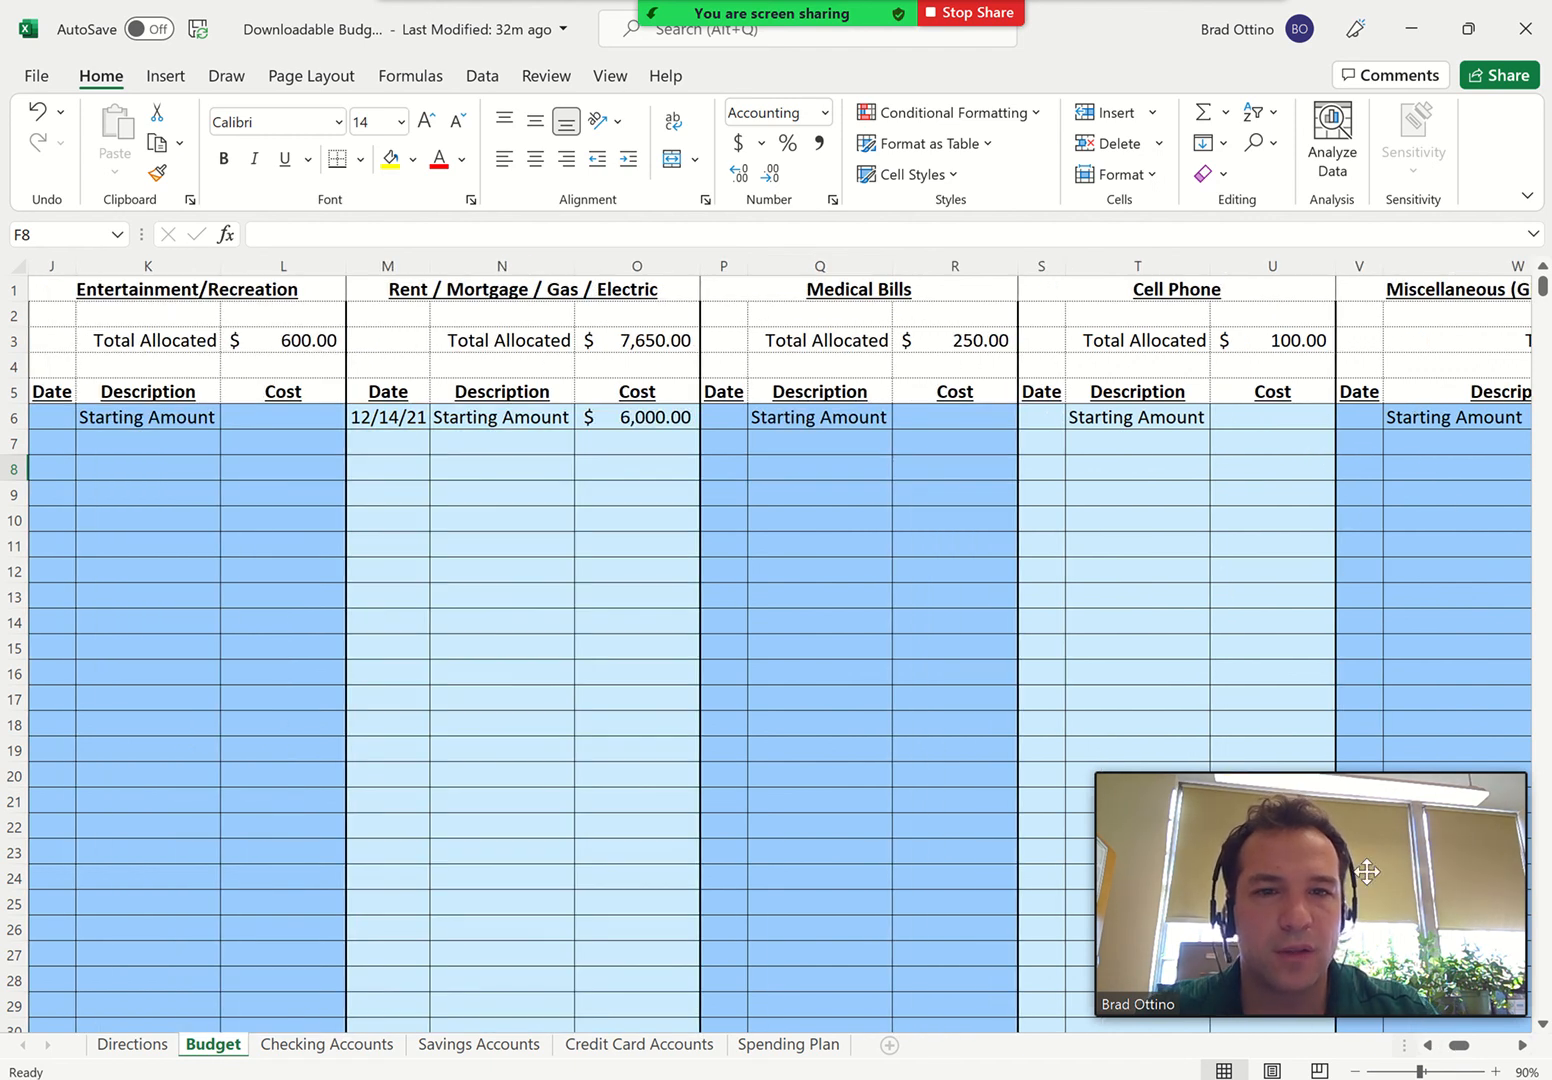
{"action": "left_click", "coordinate": [1523, 1046]}
{"action": "left_click", "coordinate": [1523, 1046]}
{"action": "left_click", "coordinate": [1523, 1046]}
{"action": "left_click", "coordinate": [1523, 1046]}
{"action": "left_click", "coordinate": [1523, 1046]}
{"action": "left_click", "coordinate": [1523, 1046]}
{"action": "left_click", "coordinate": [1523, 1046]}
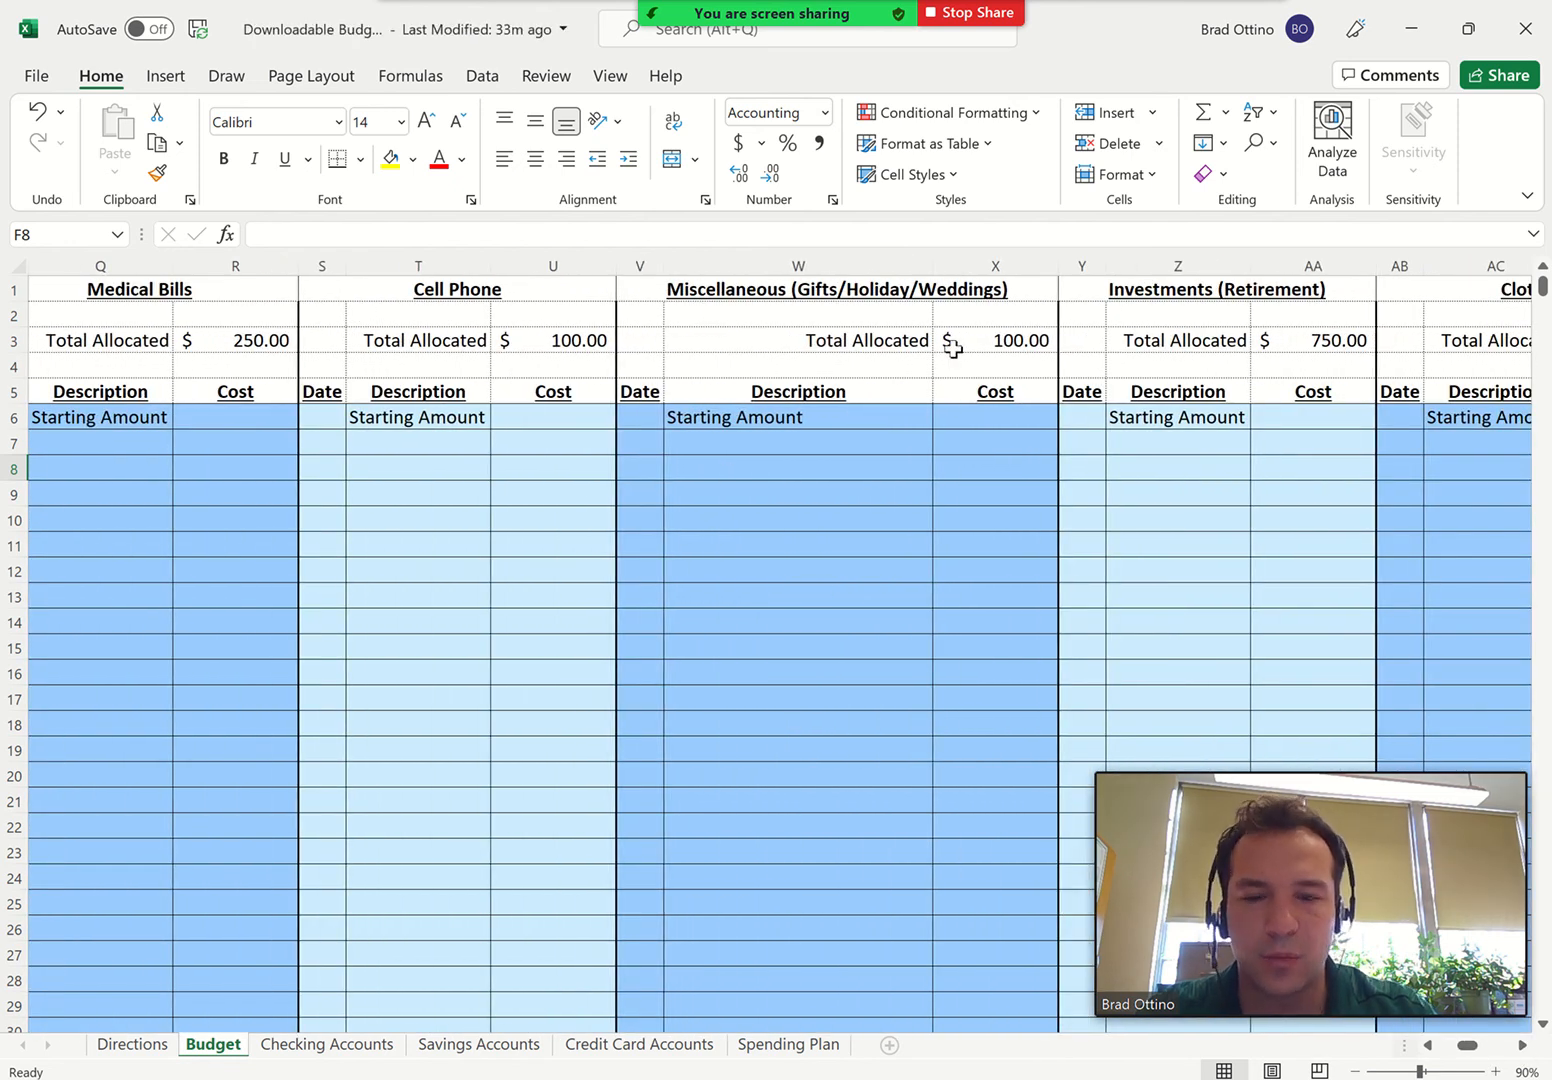
{"action": "left_click", "coordinate": [645, 442]}
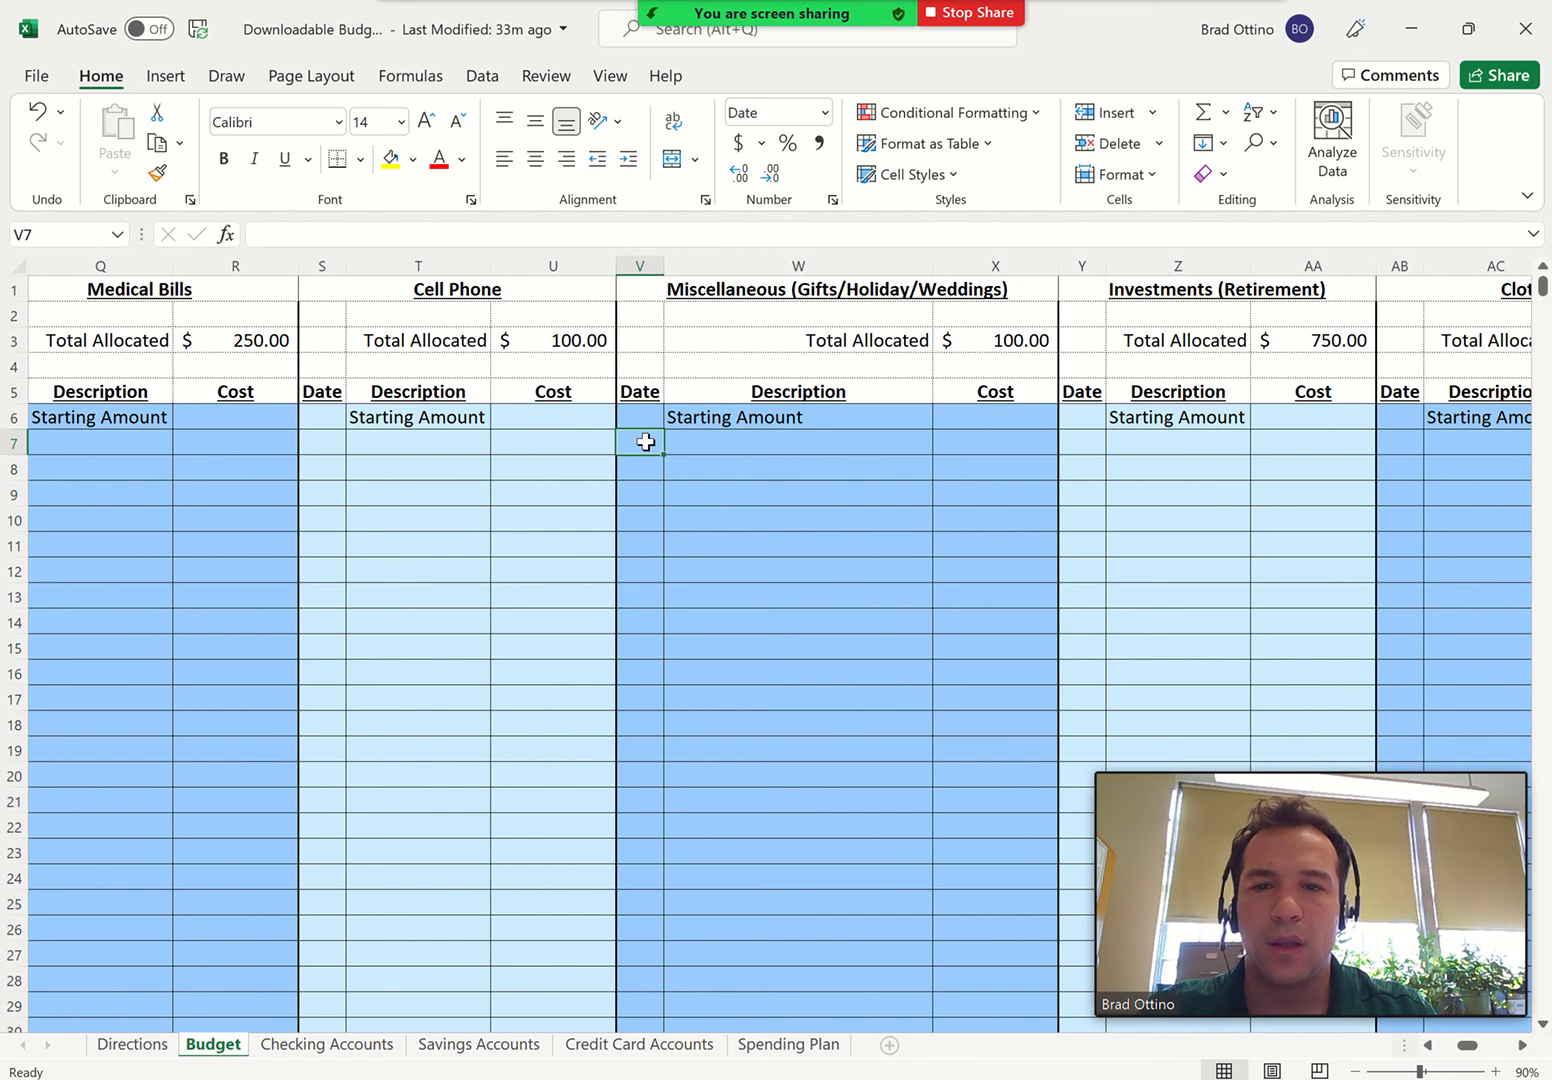
{"action": "type", "text": "12/1"}
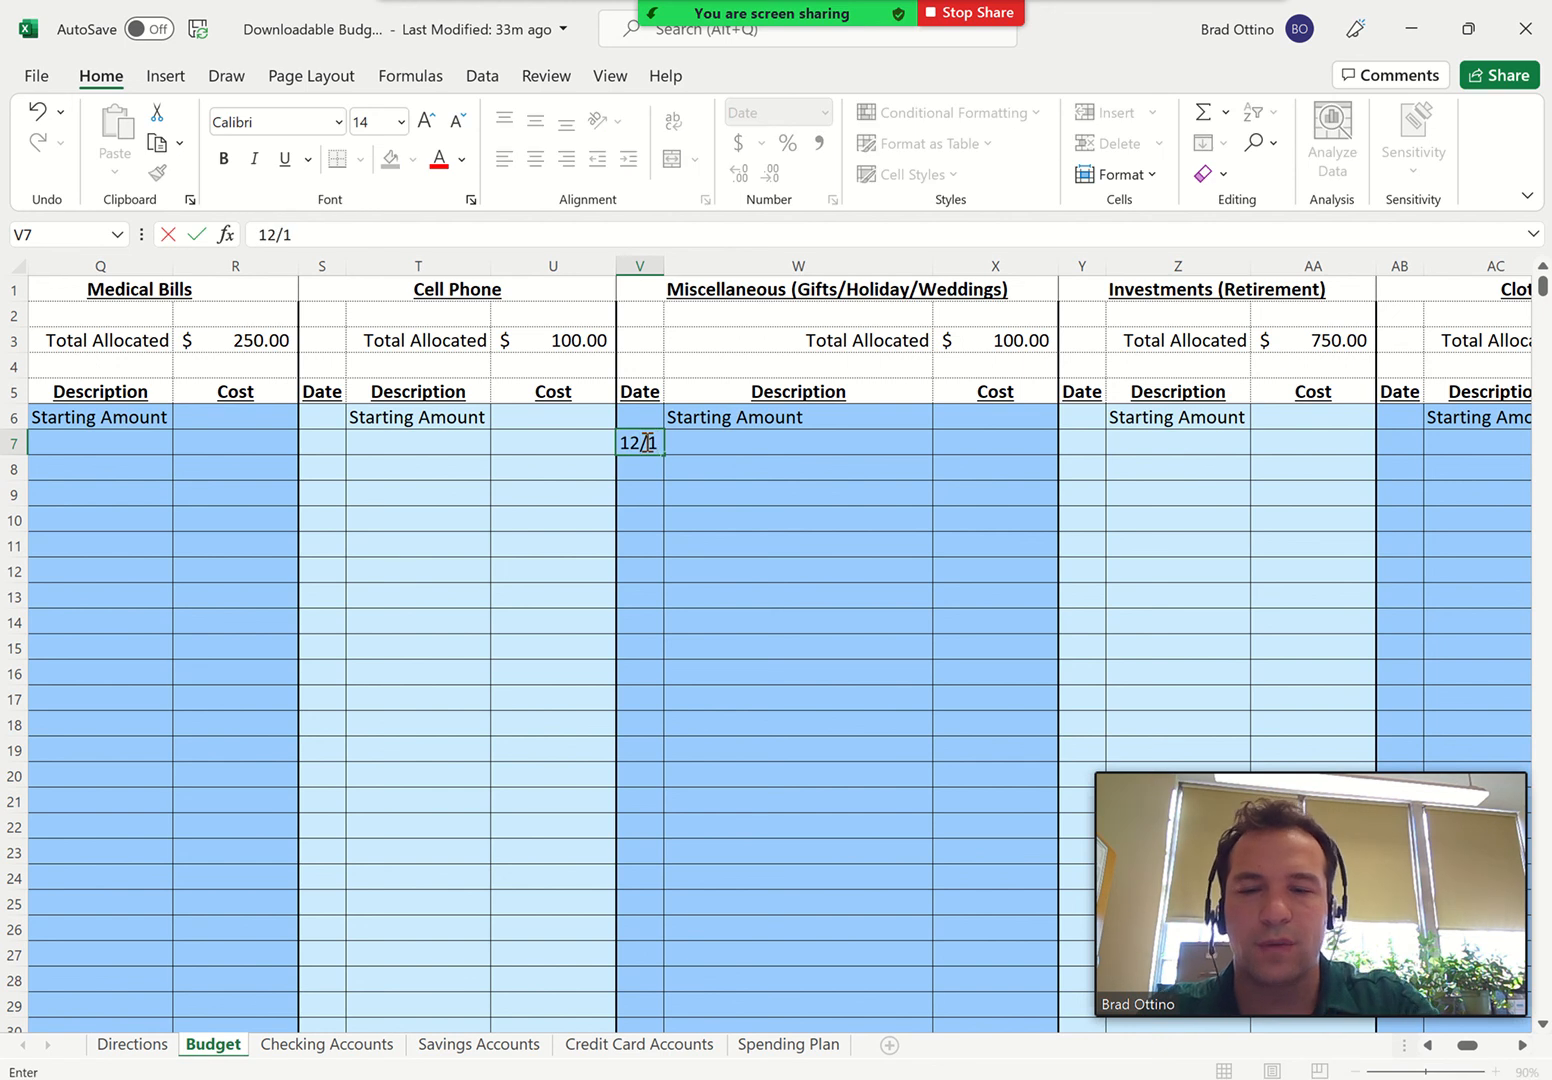
{"action": "type", "text": "7"}
{"action": "key", "text": "Tab"}
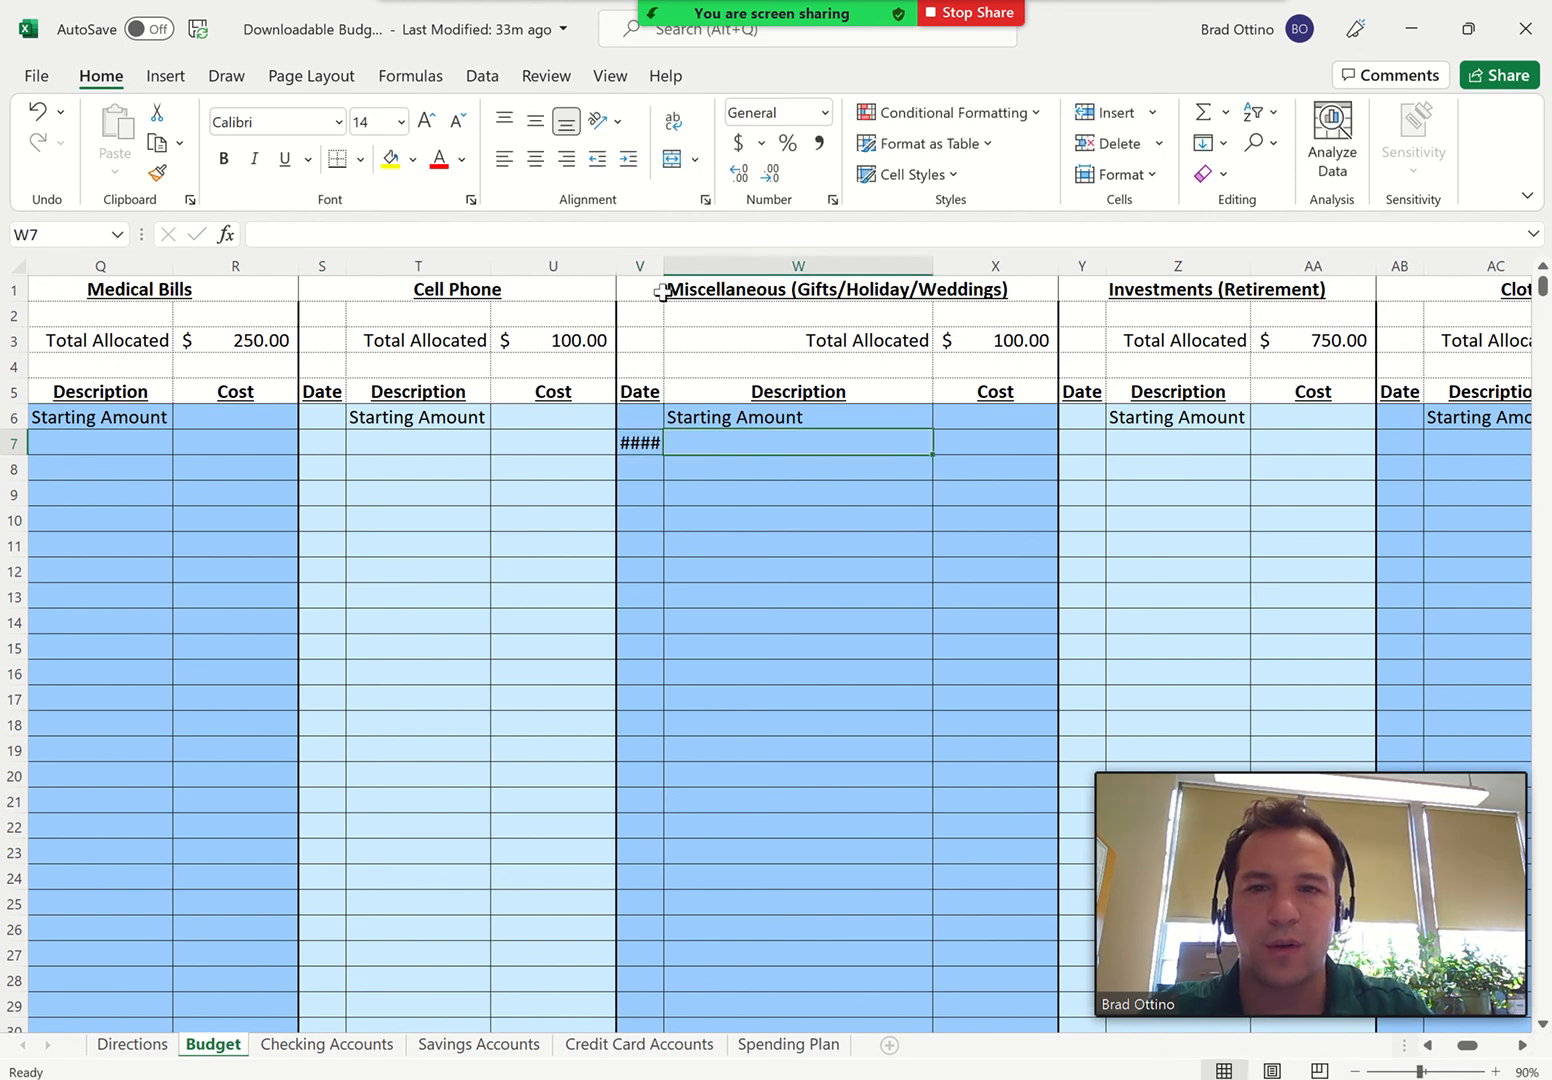
Widen the Miscellaneous category's Date column to fit its contents and complete the 12/17 row with the description Gift Card and a cost of 25
{"action": "double_click", "coordinate": [662, 267]}
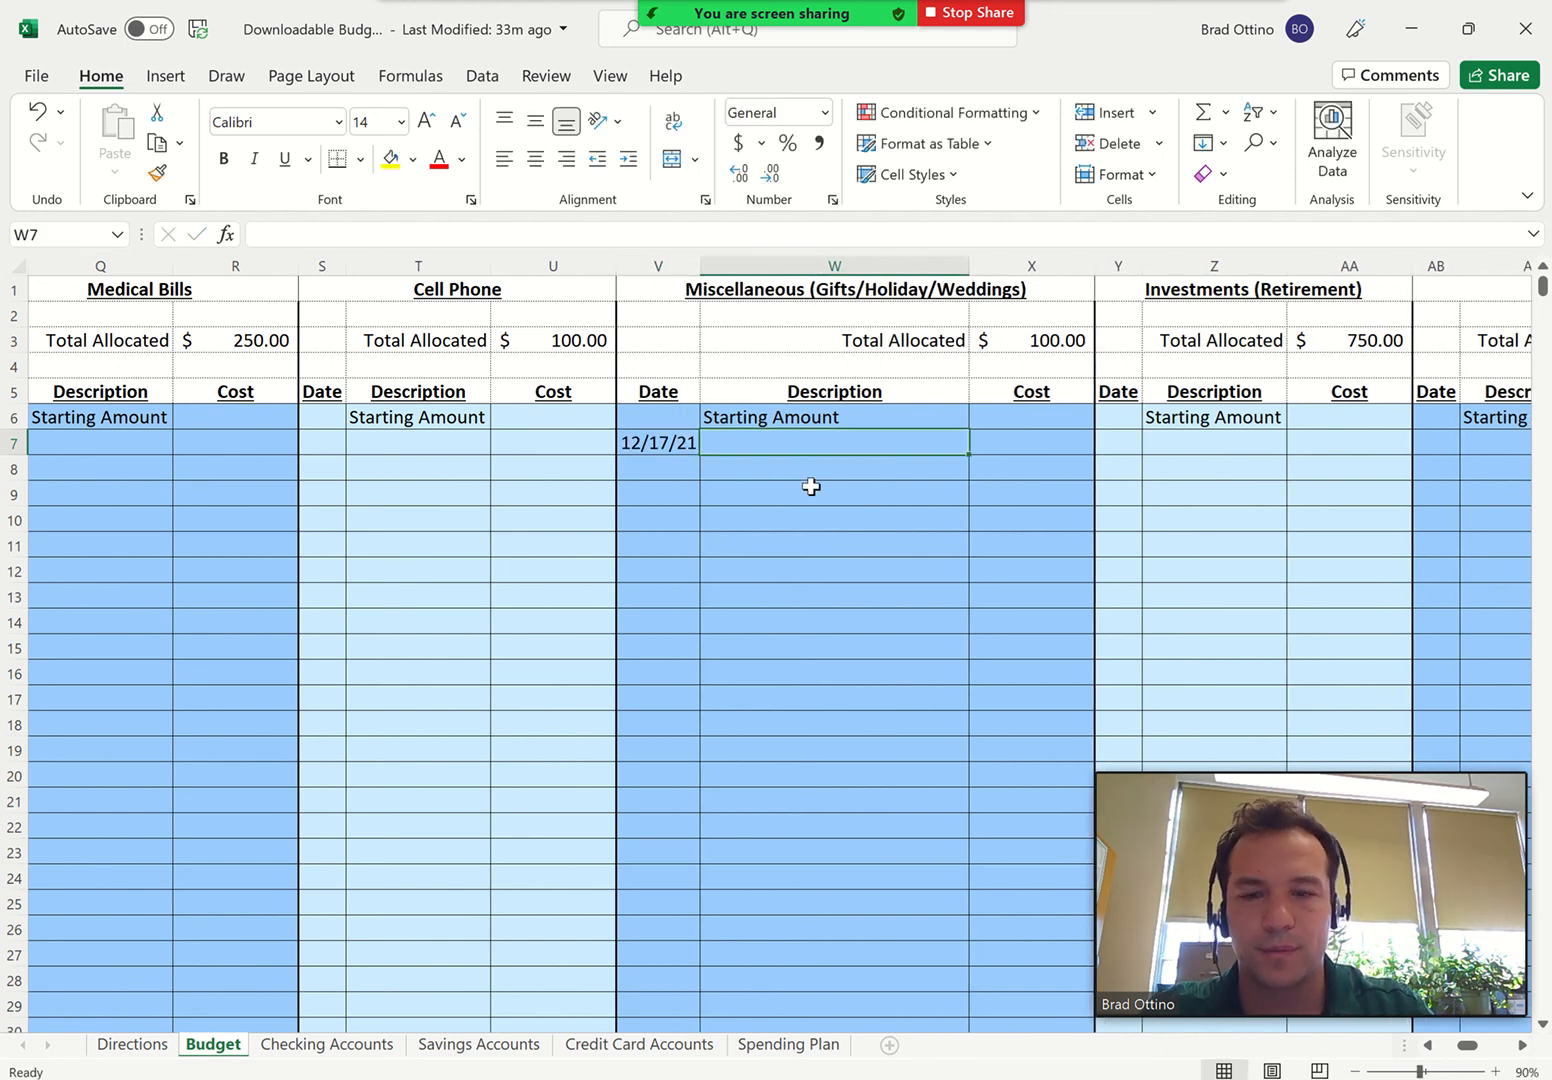
{"action": "type", "text": "Gift Card"}
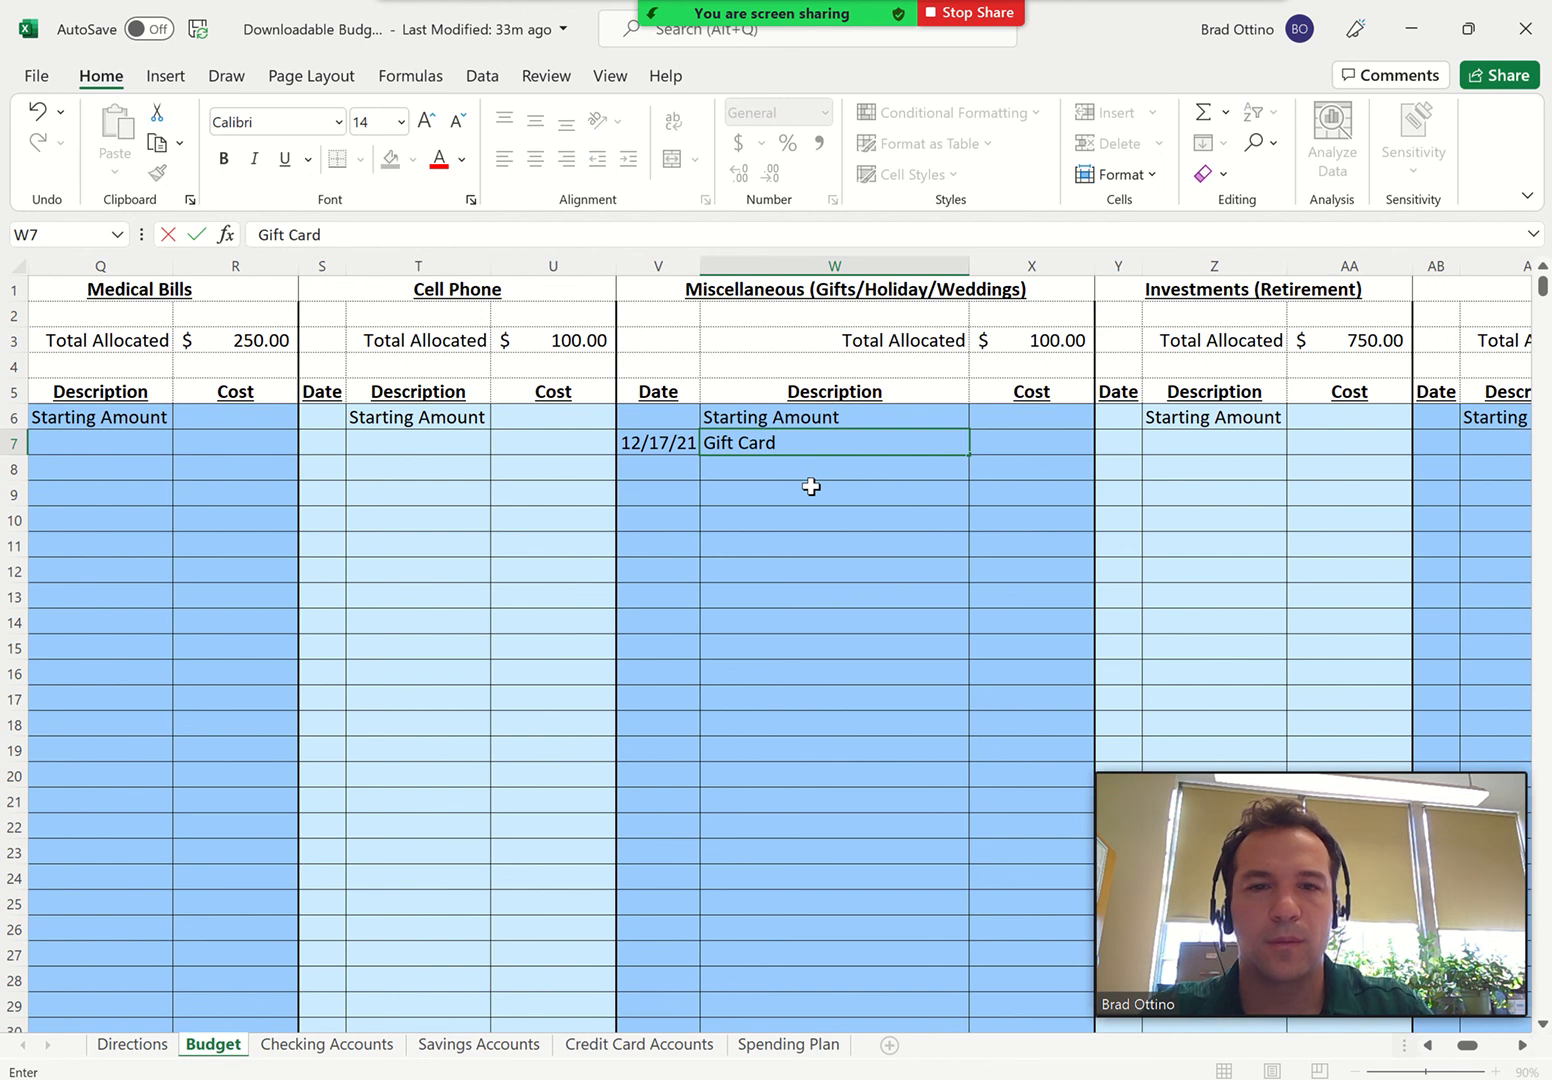
{"action": "key", "text": "Return"}
{"action": "key", "text": "Right"}
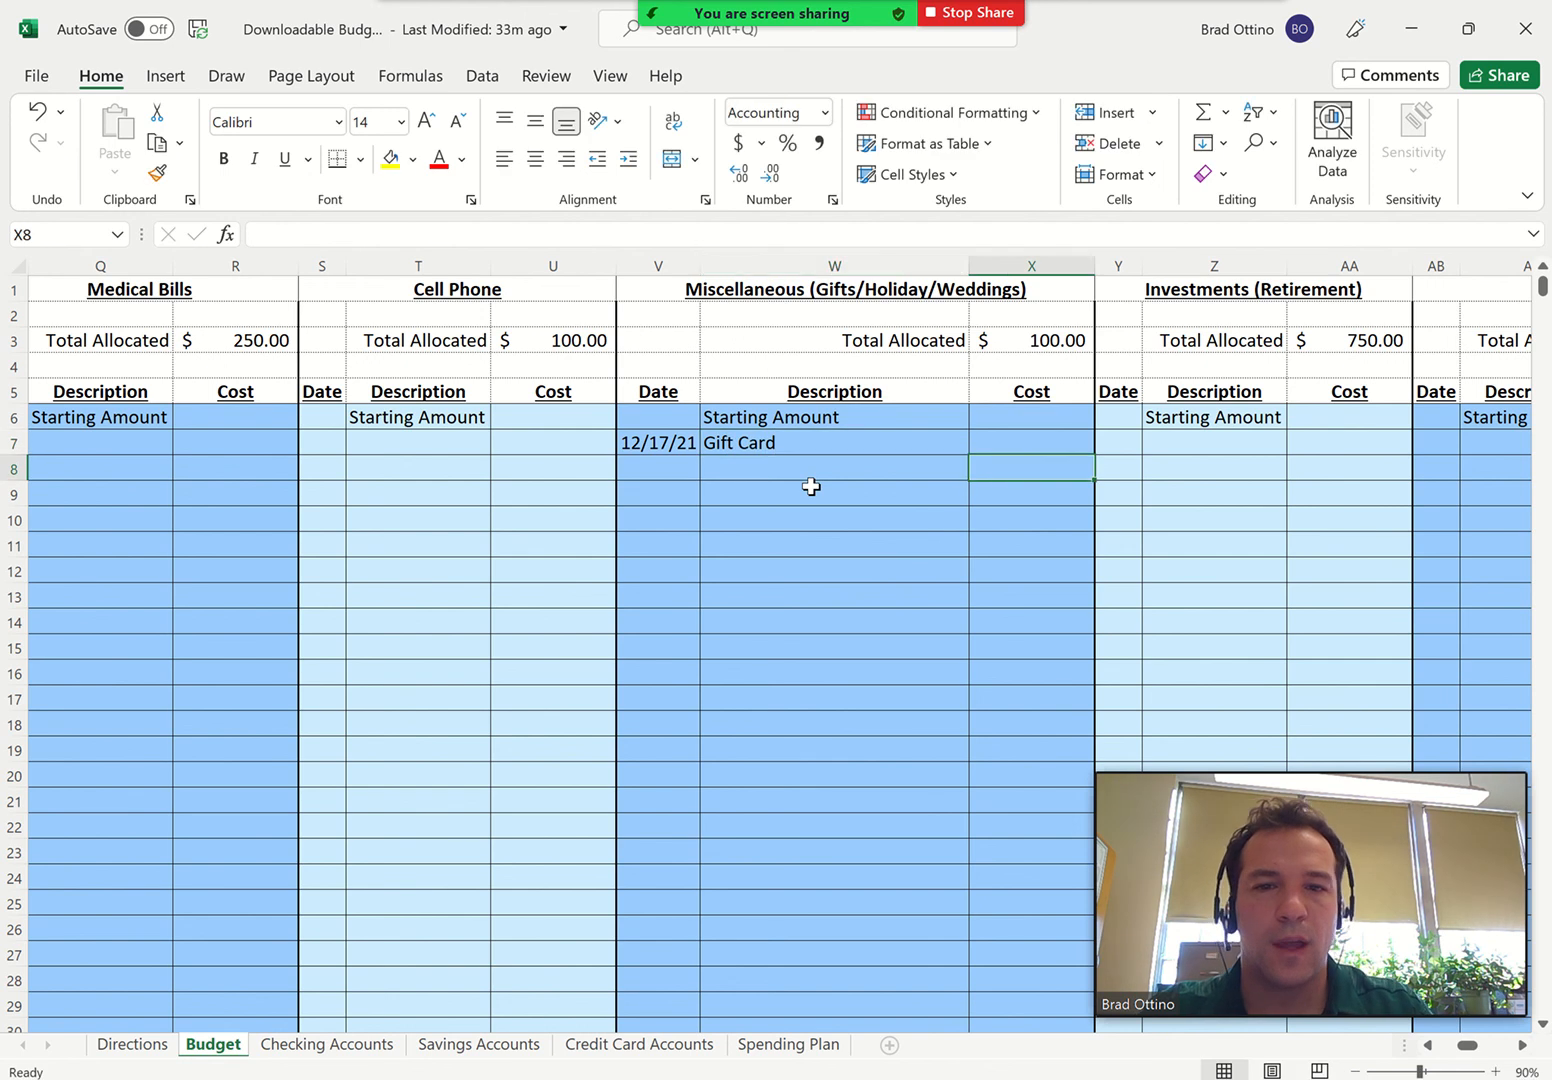
{"action": "key", "text": "Up"}
{"action": "type", "text": "25"}
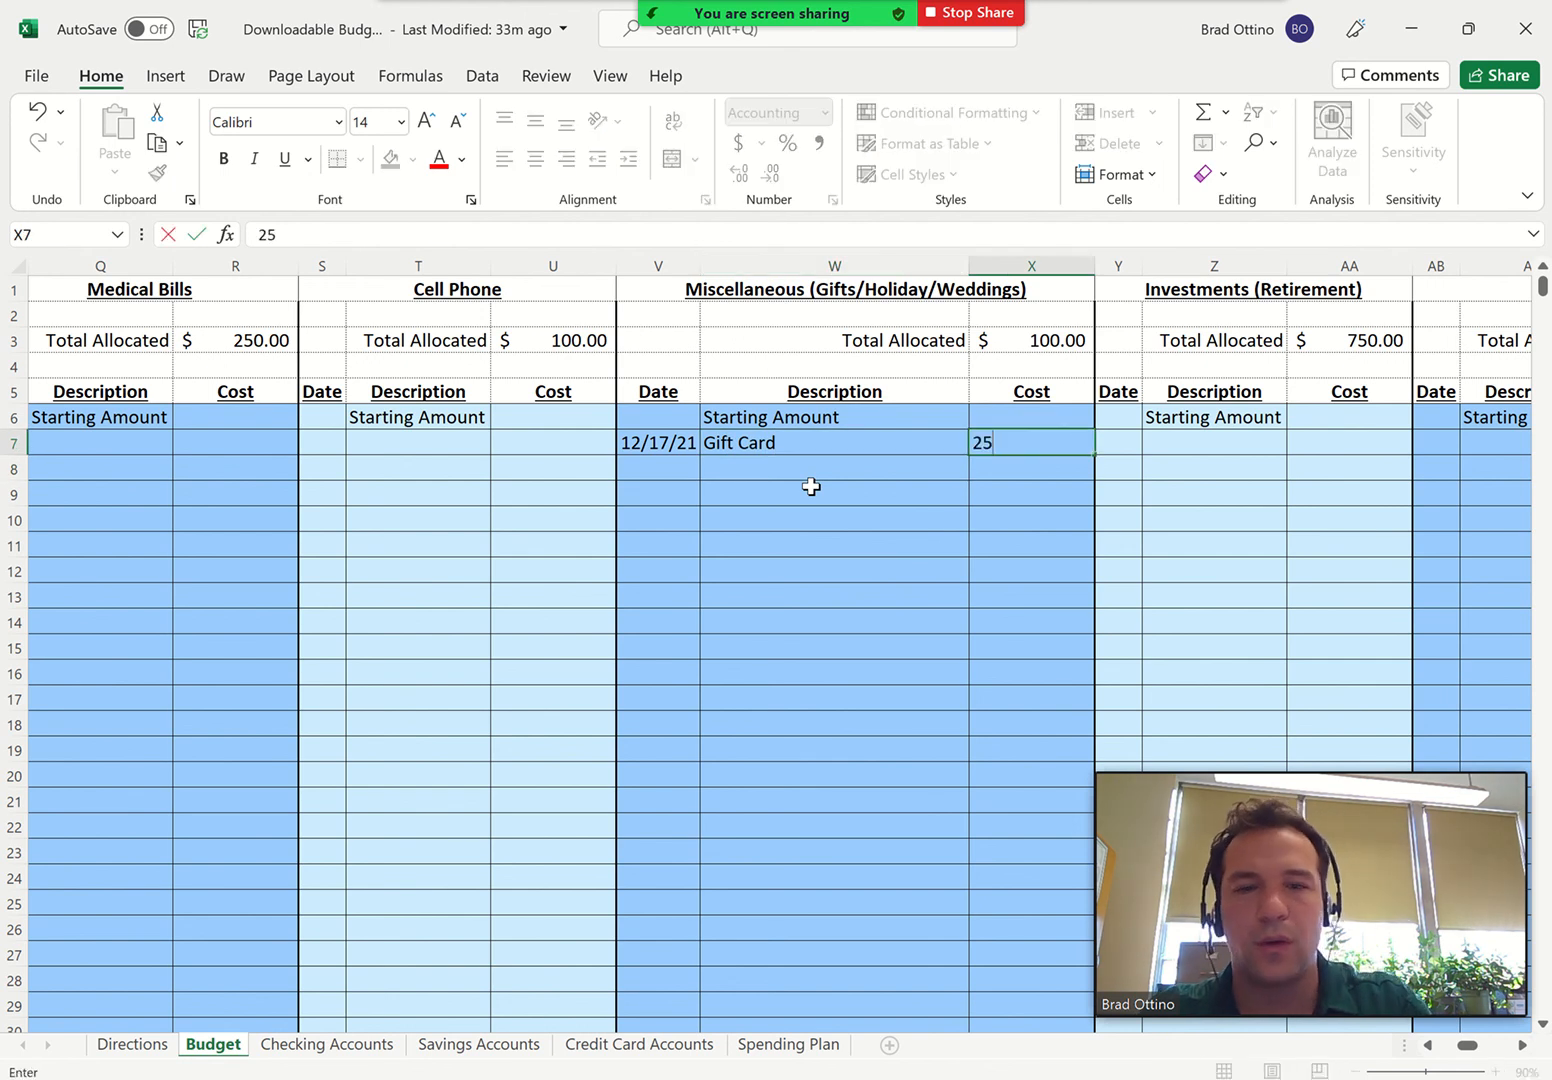
{"action": "key", "text": "Return"}
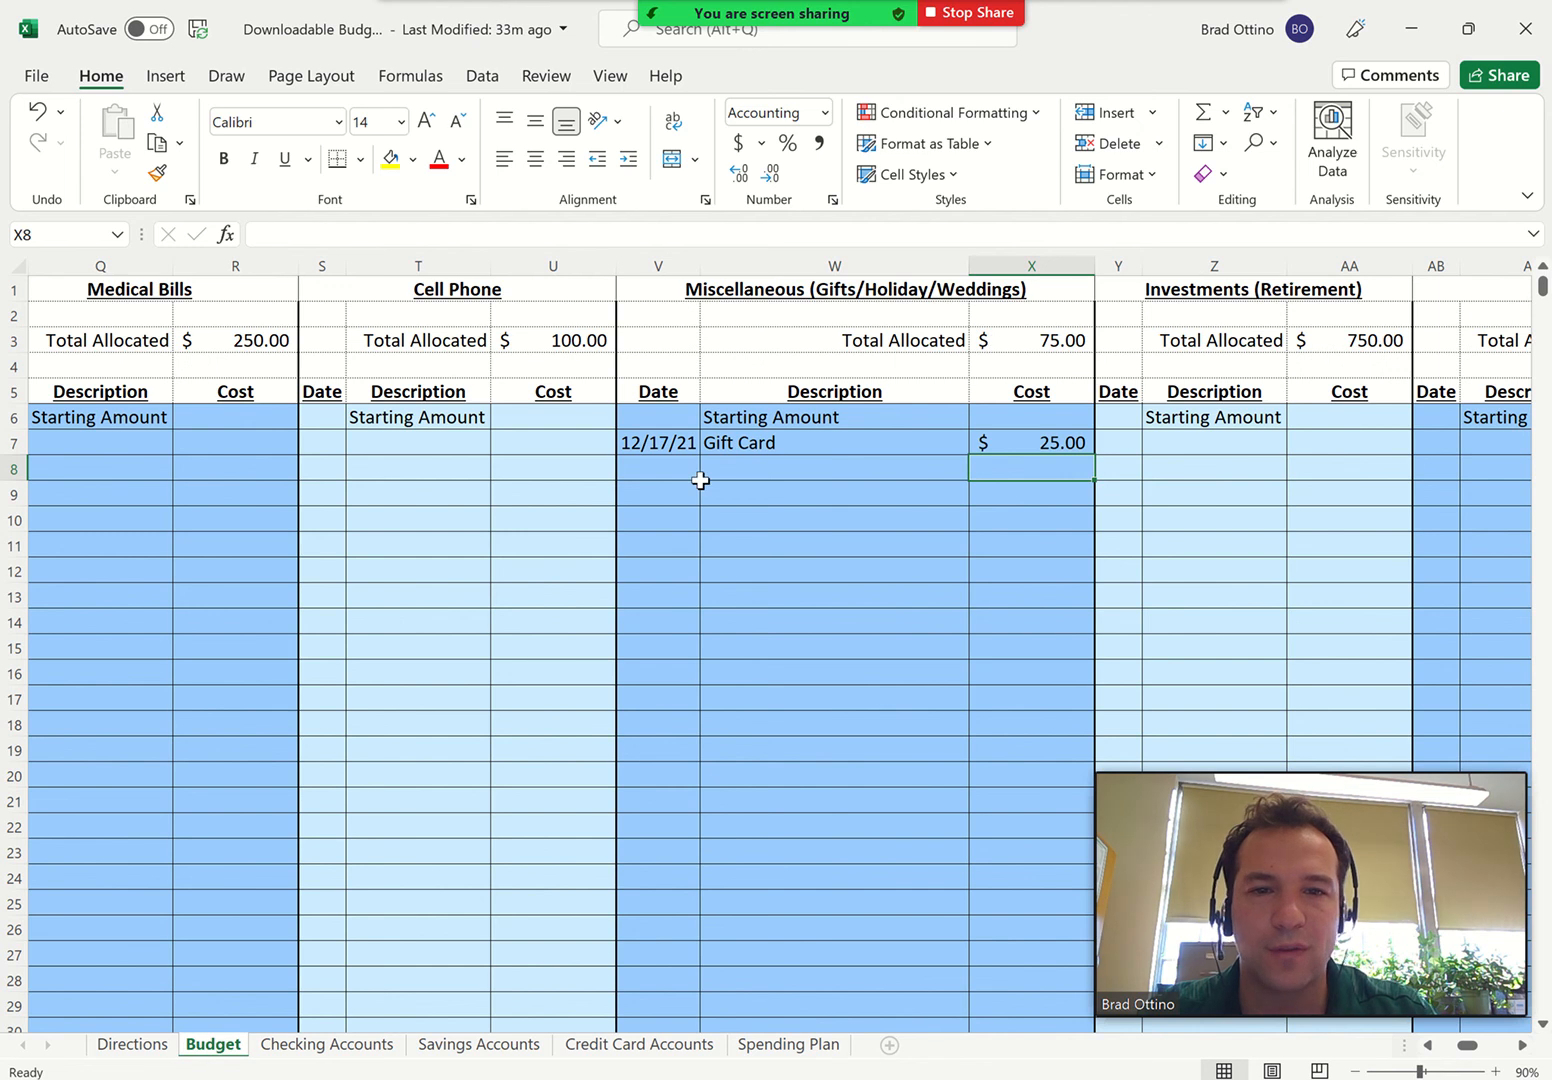
On the Checking Accounts sheet, add a "Gift to Mom" entry of -25 dated 12/31 to the Bank of America account
{"action": "scroll", "coordinate": [700, 480], "scroll_direction": "left", "scroll_amount": 8}
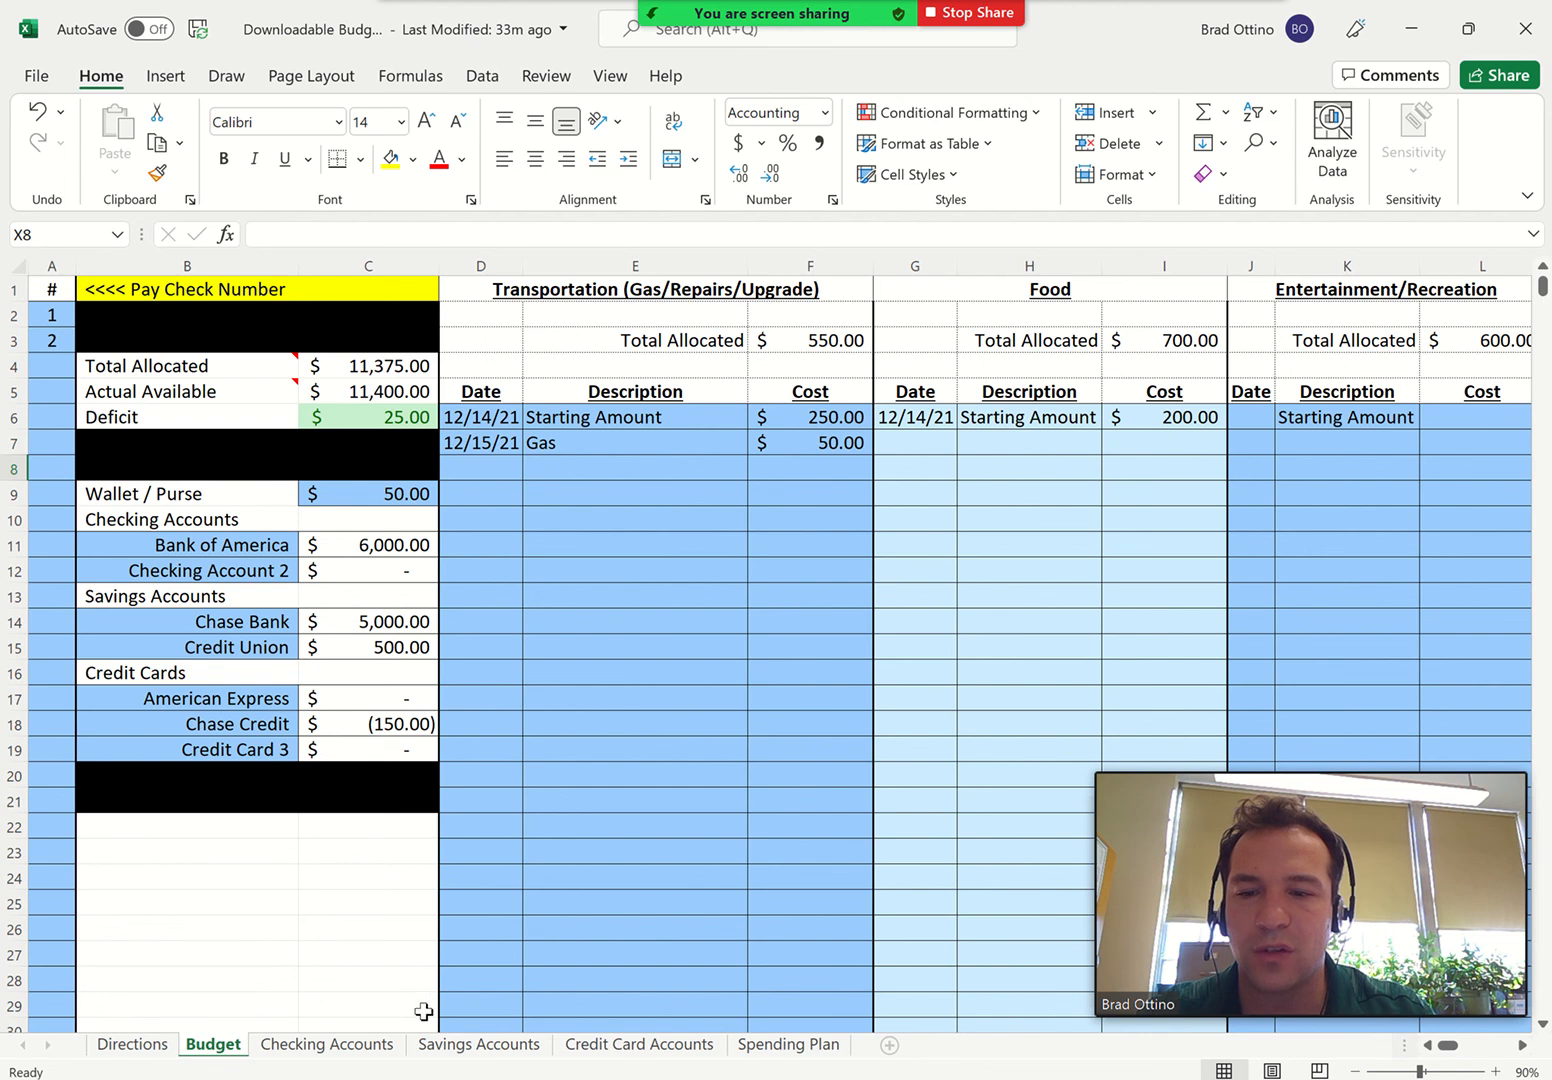
{"action": "left_click", "coordinate": [375, 1047]}
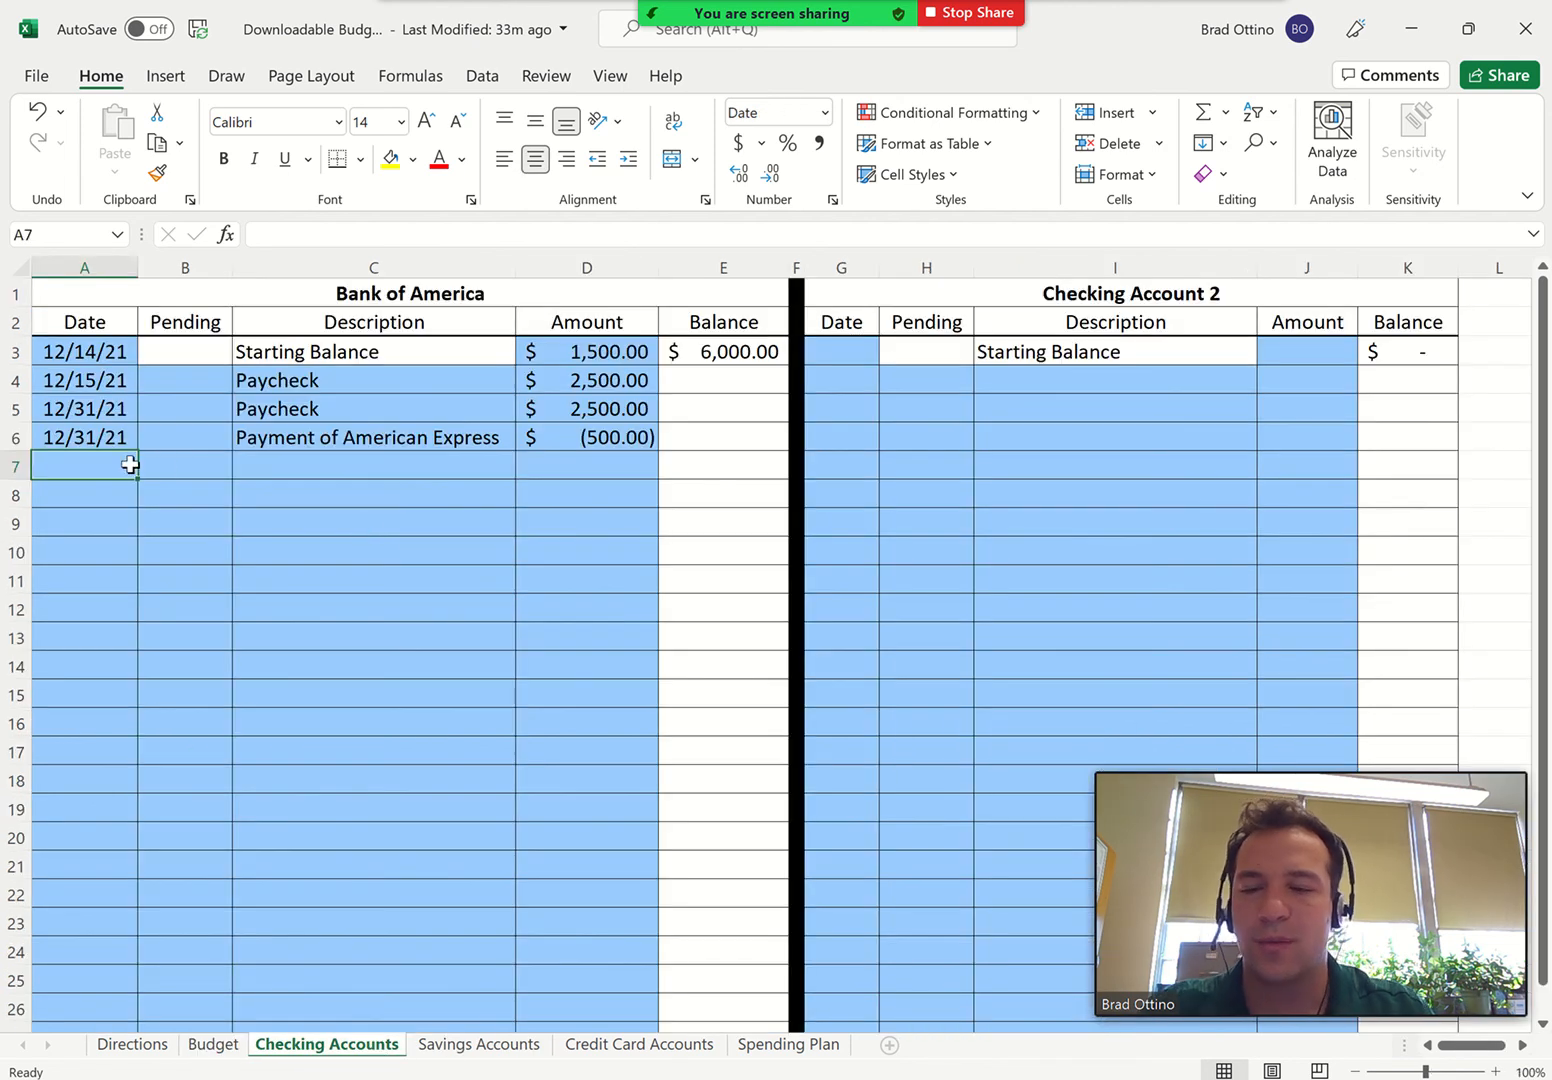
{"action": "type", "text": "12/31"}
{"action": "key", "text": "Tab"}
{"action": "key", "text": "Tab"}
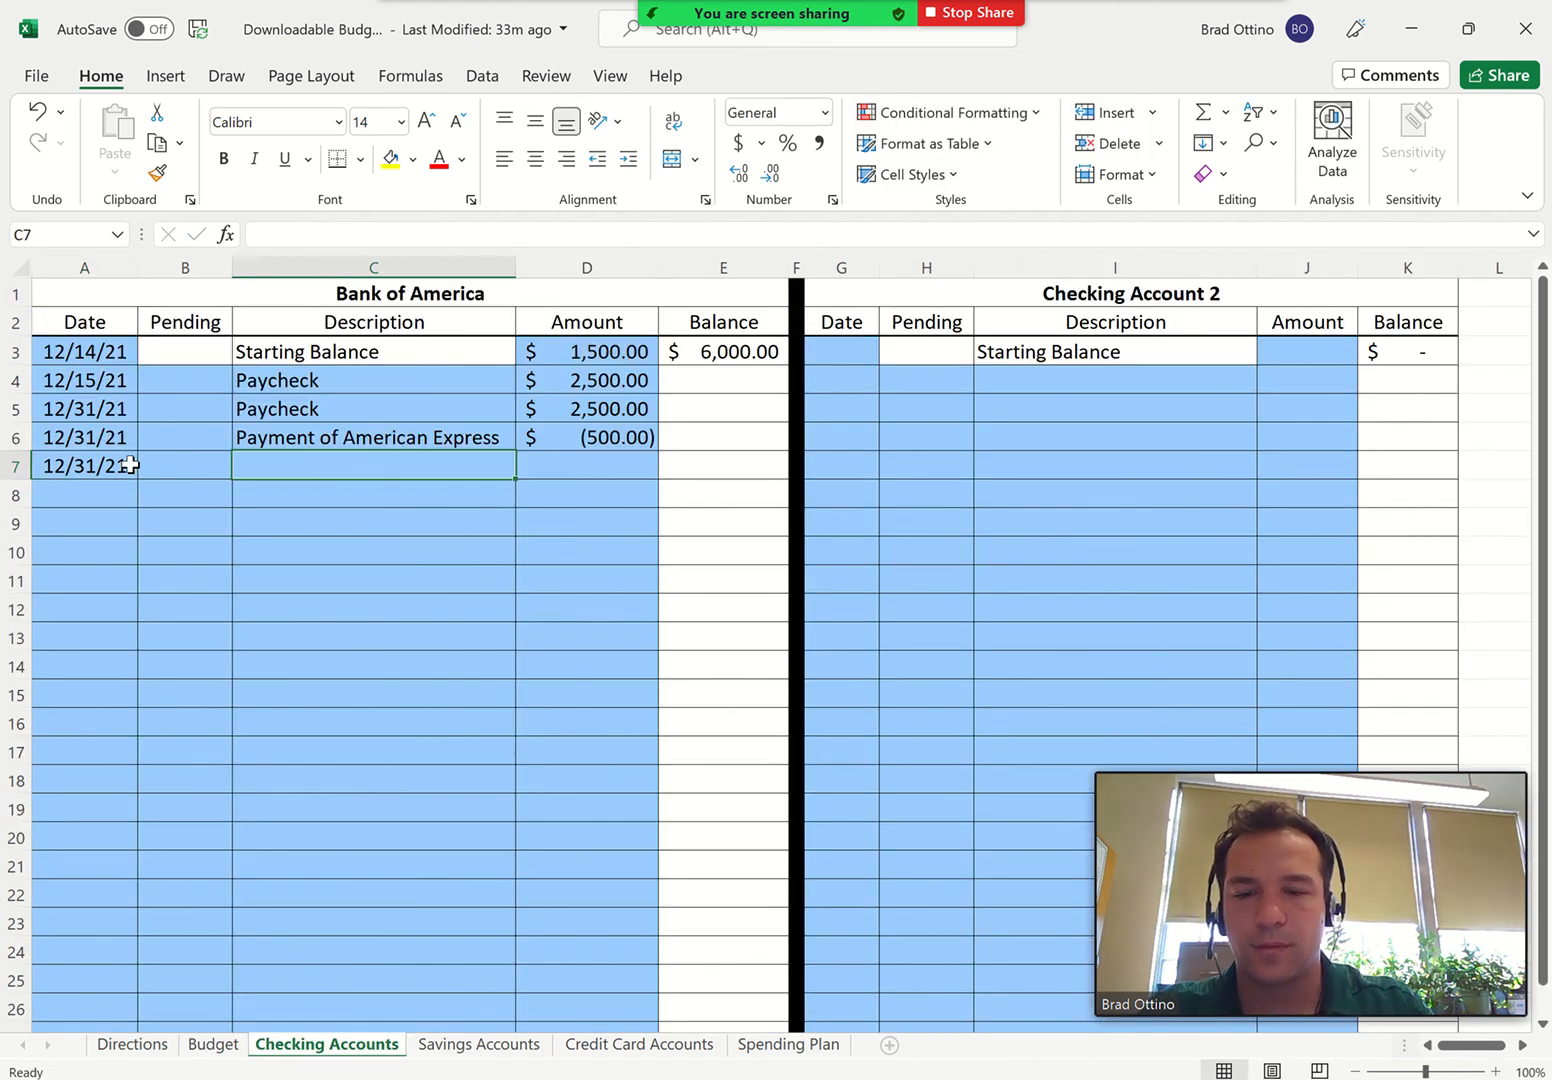
{"action": "type", "text": "Gift to"}
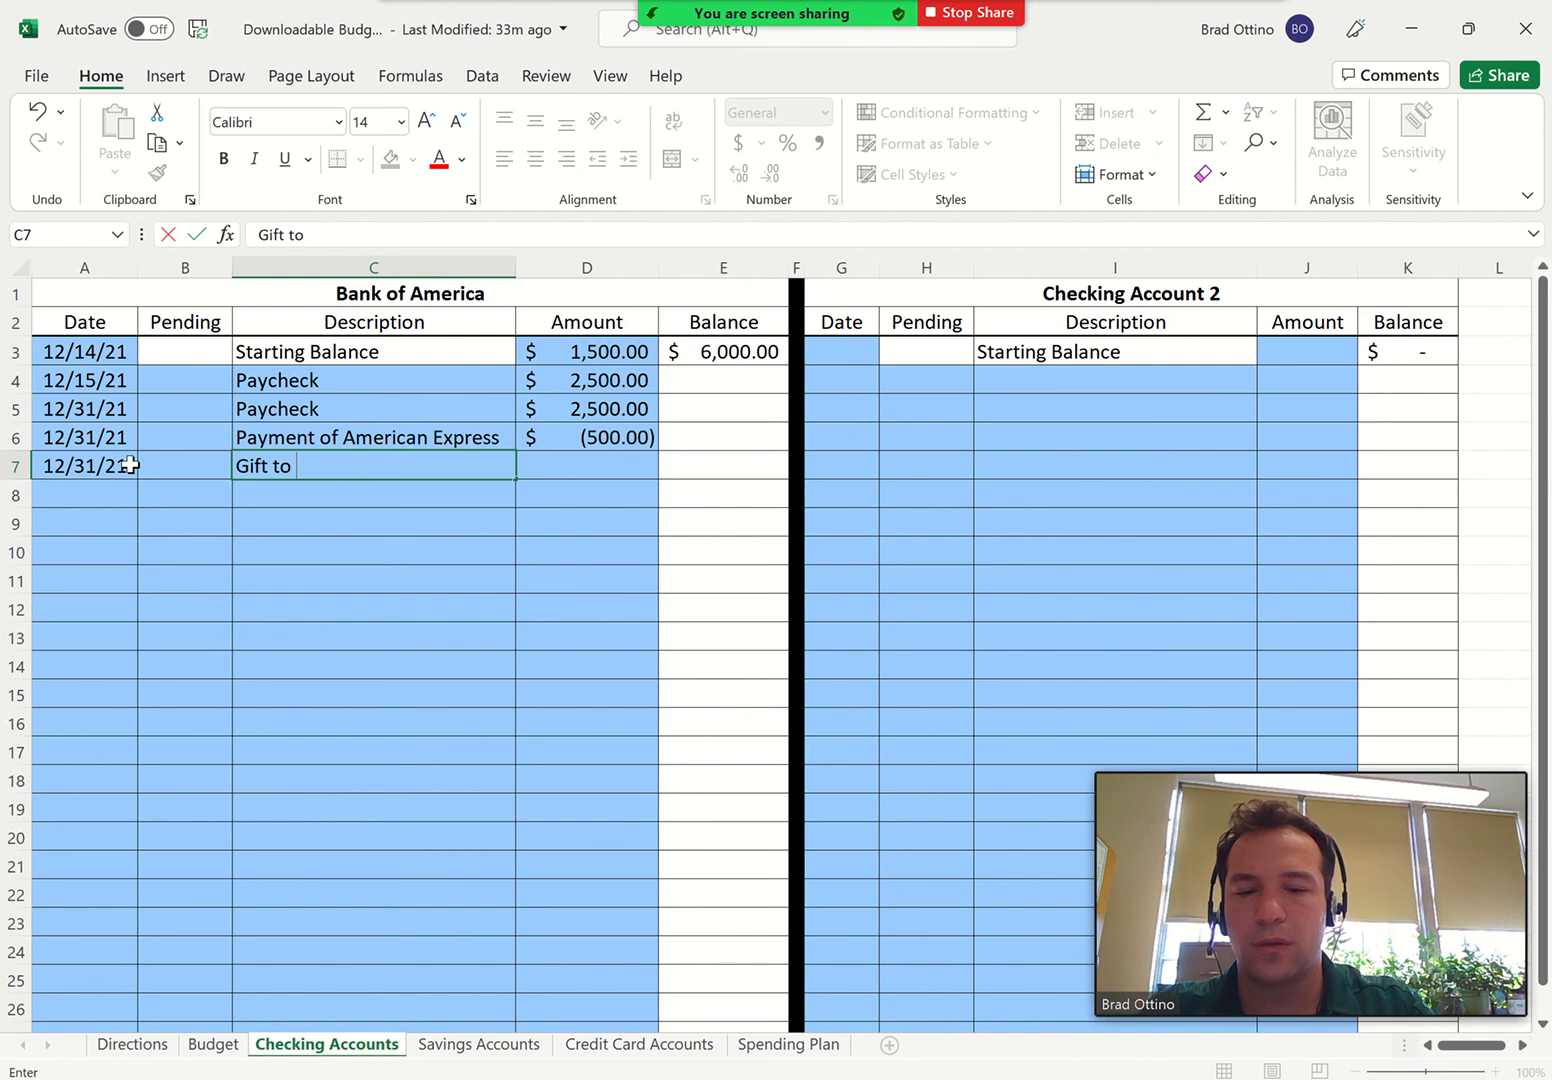
{"action": "type", "text": " Mom"}
{"action": "key", "text": "Tab"}
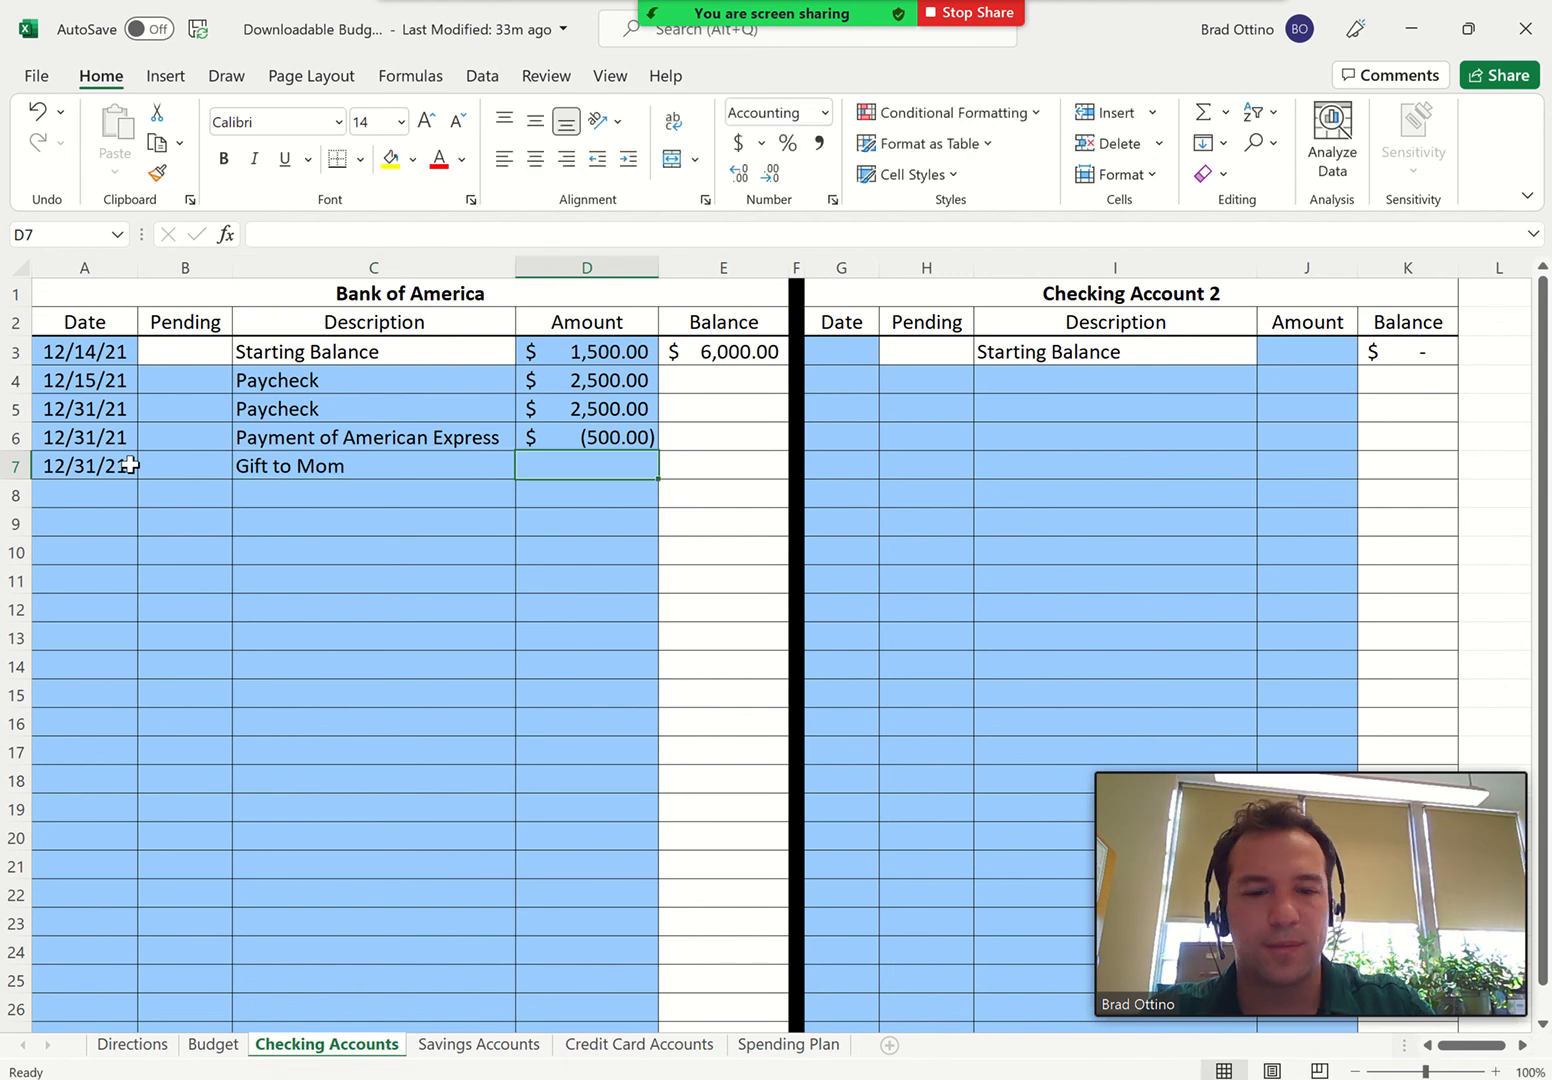
{"action": "type", "text": "-25"}
{"action": "key", "text": "Return"}
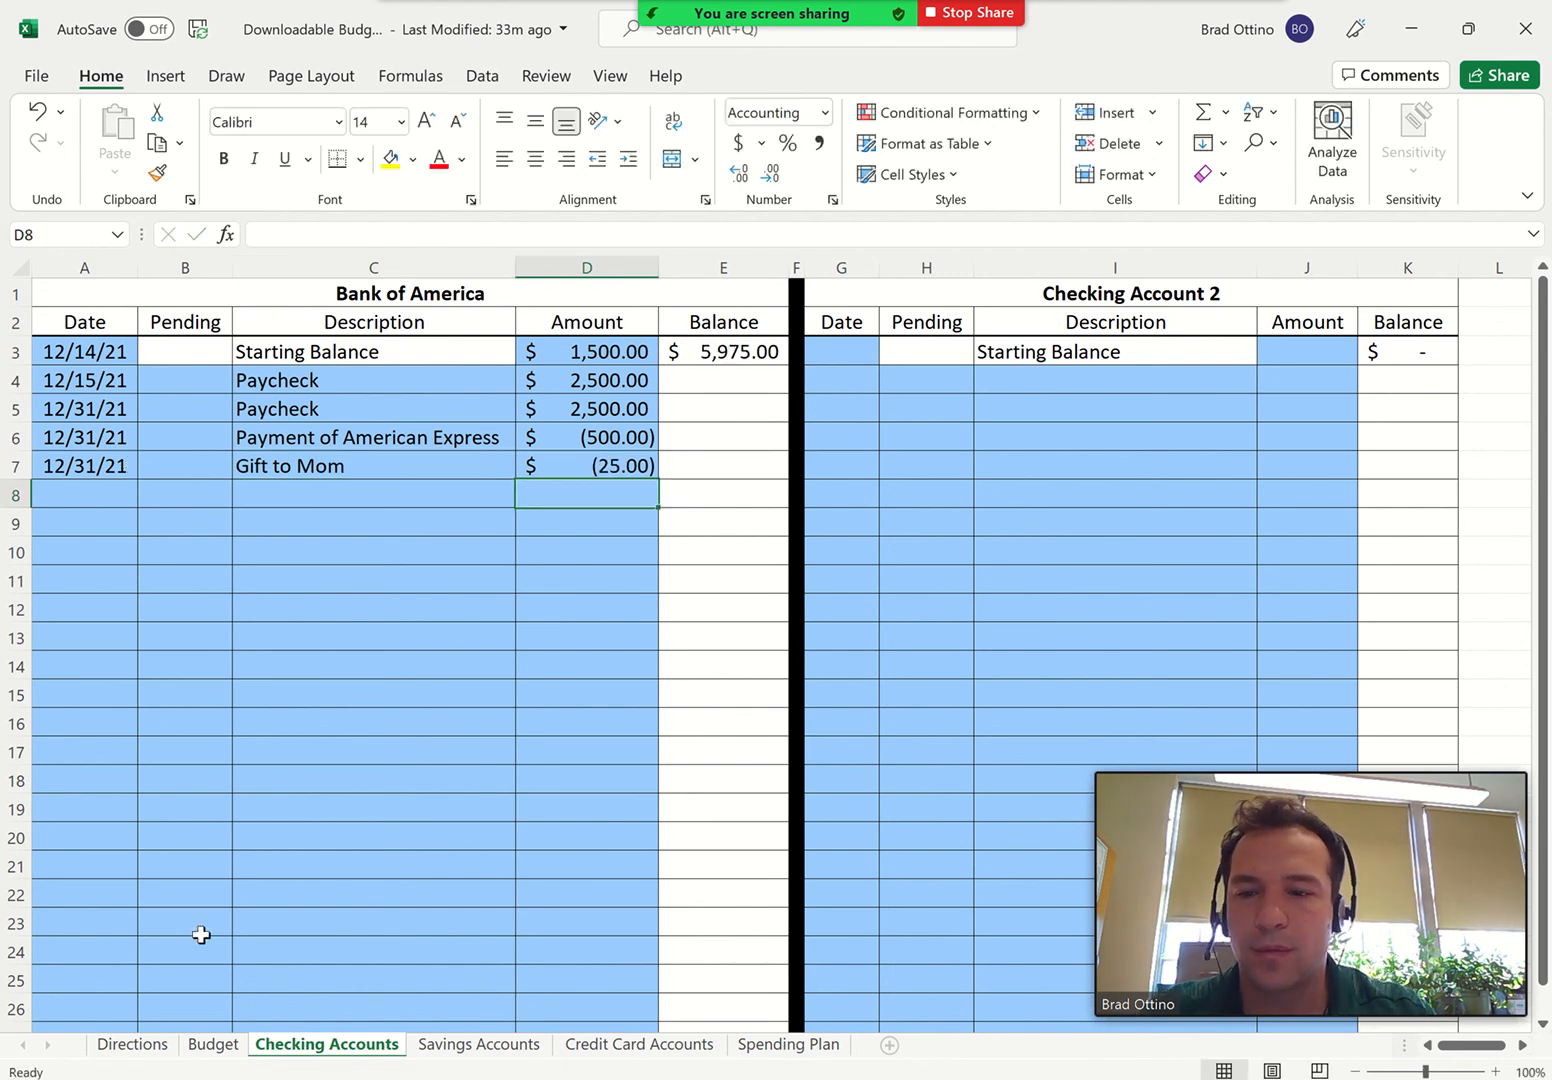
On the Budget sheet, enter pay check number 3 in the next empty cell of the # column
{"action": "left_click", "coordinate": [207, 1052]}
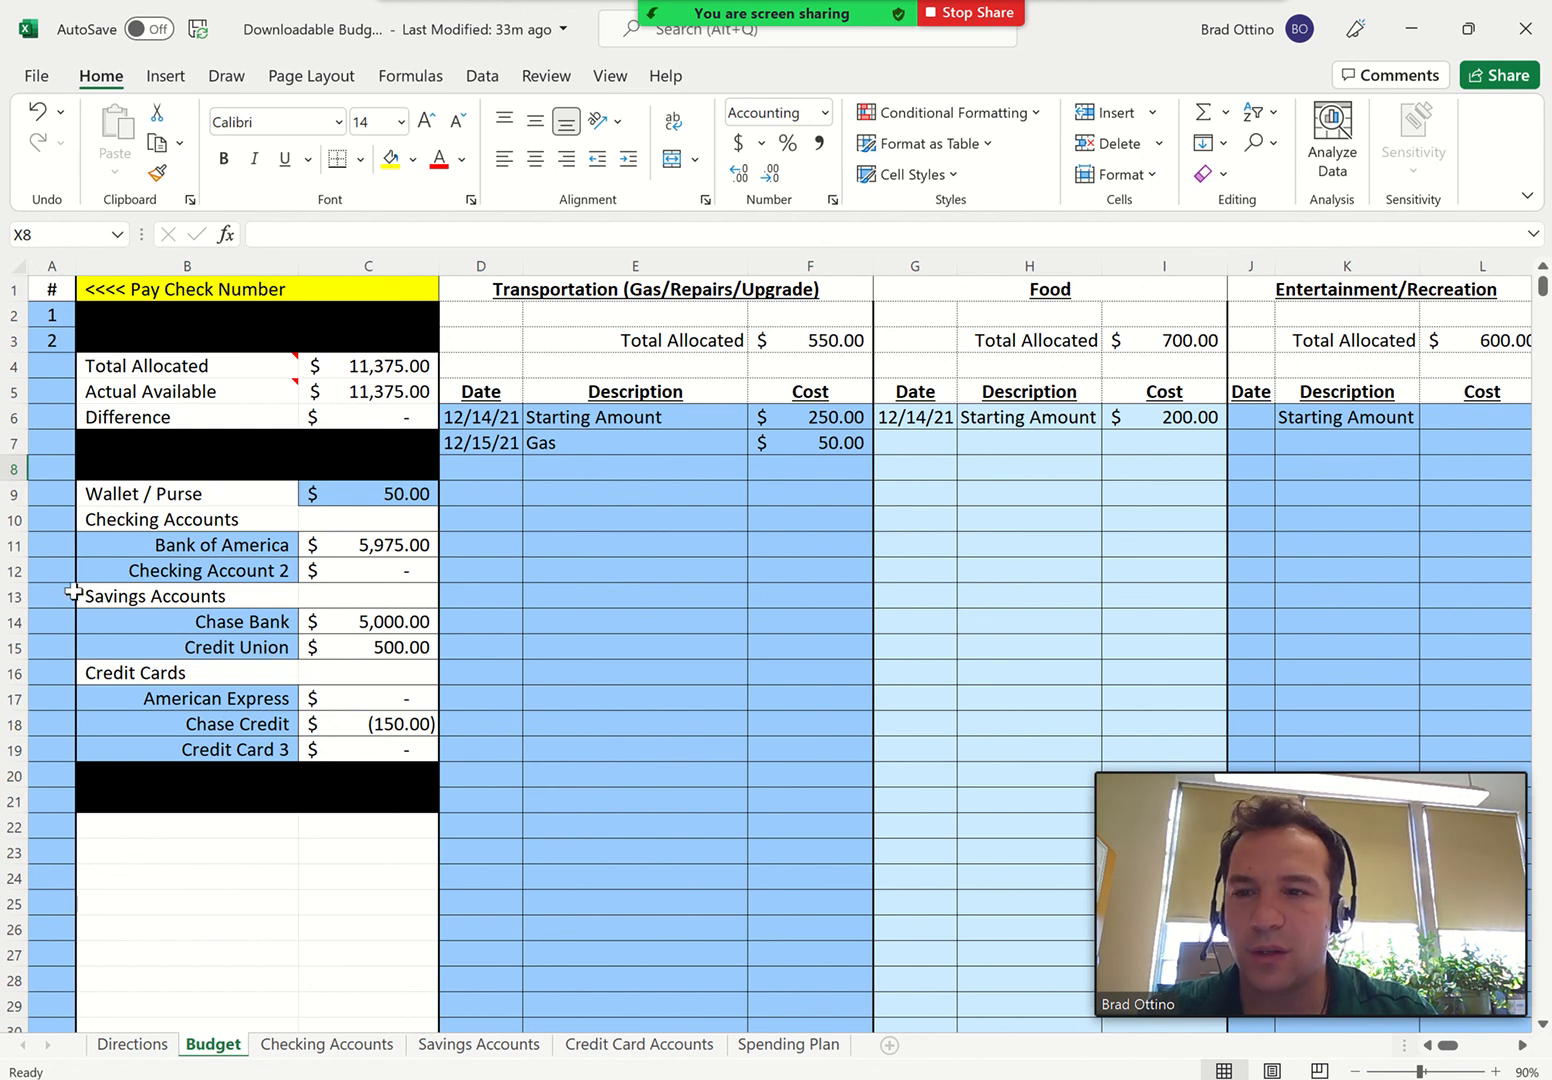
{"action": "left_click", "coordinate": [40, 372]}
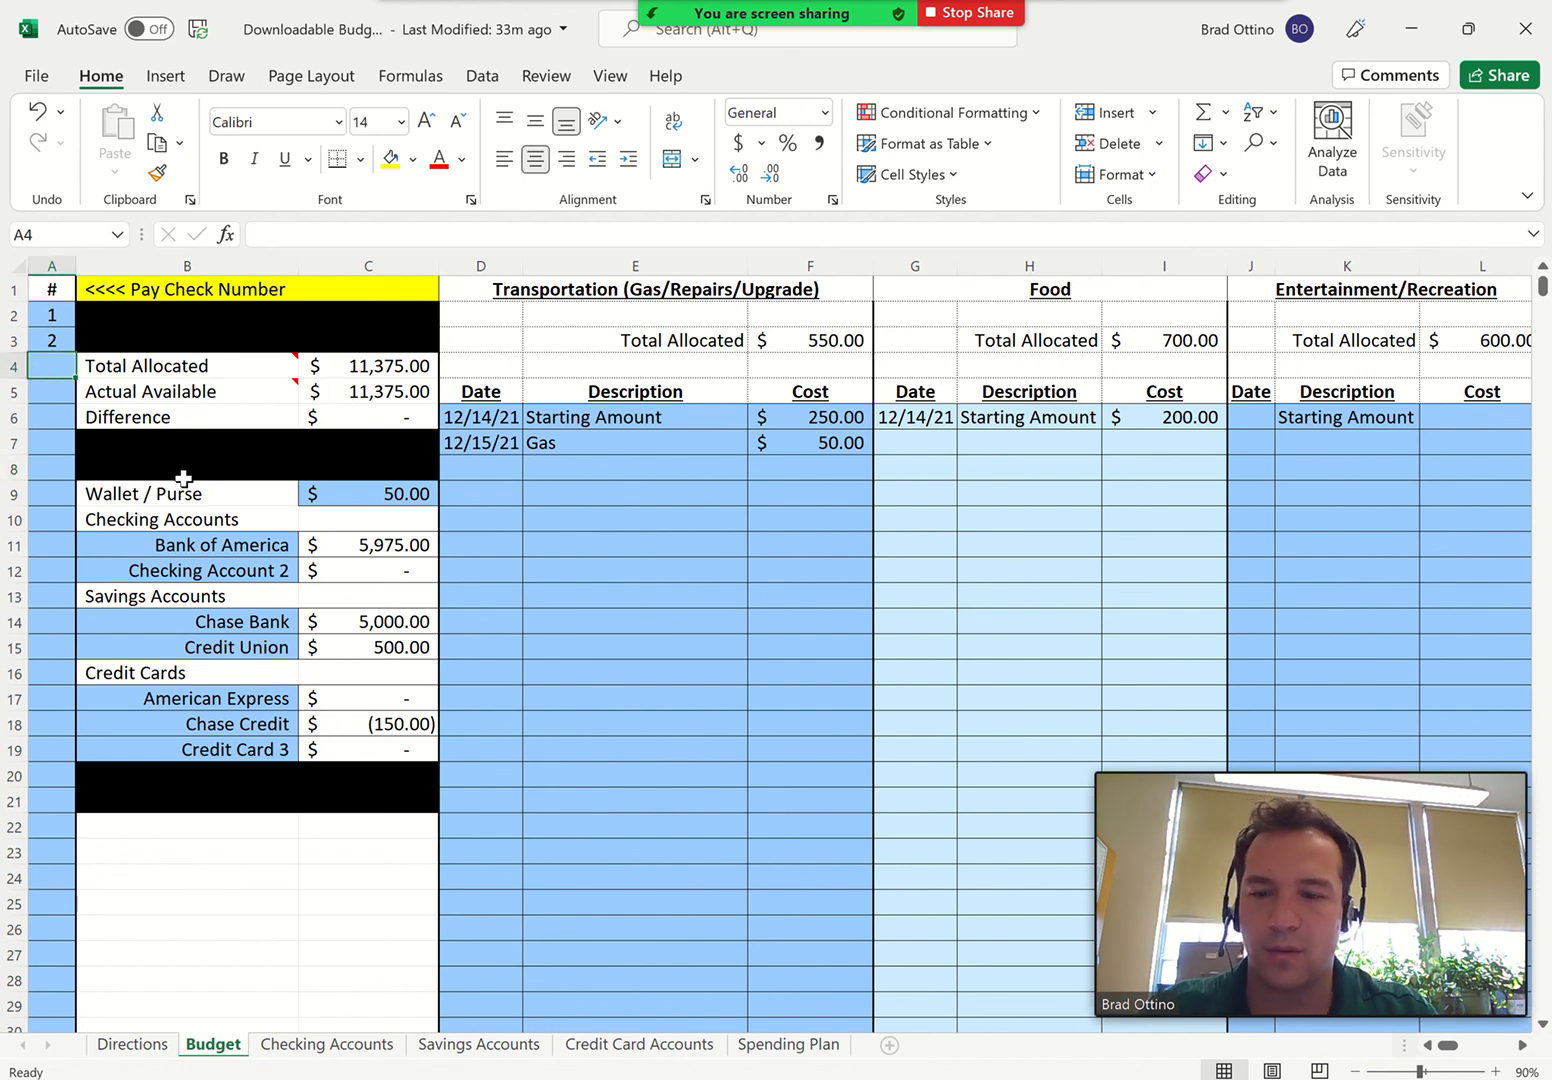
{"action": "type", "text": "3"}
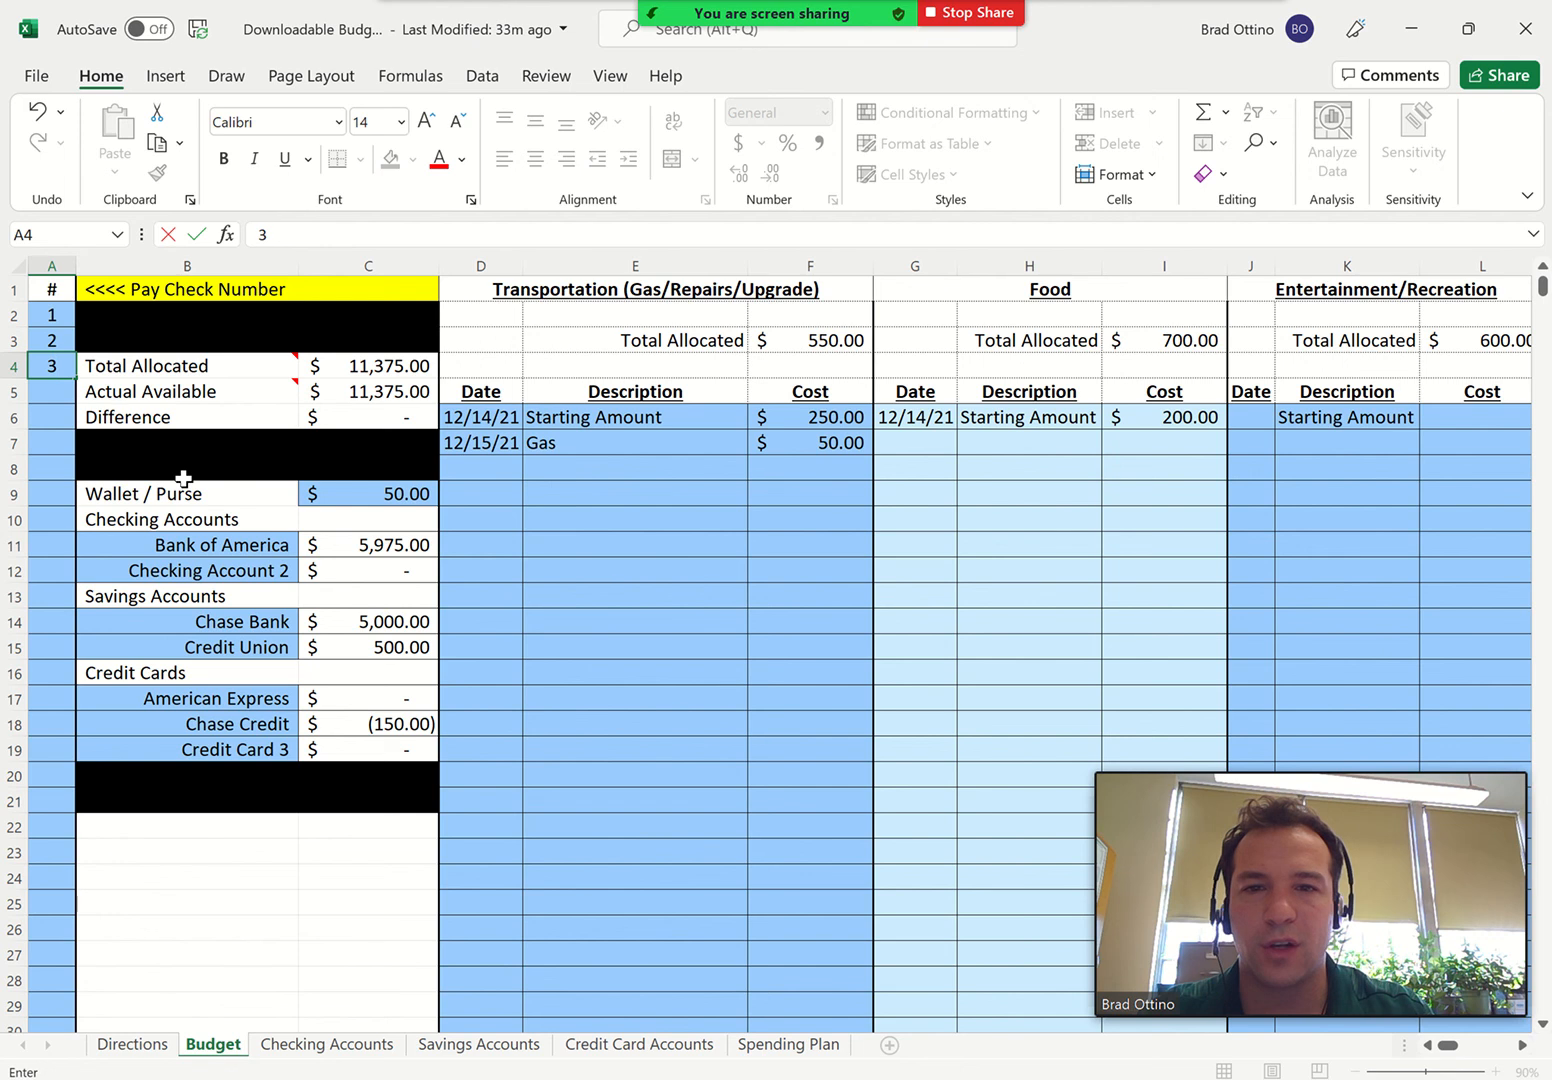
{"action": "key", "text": "Return"}
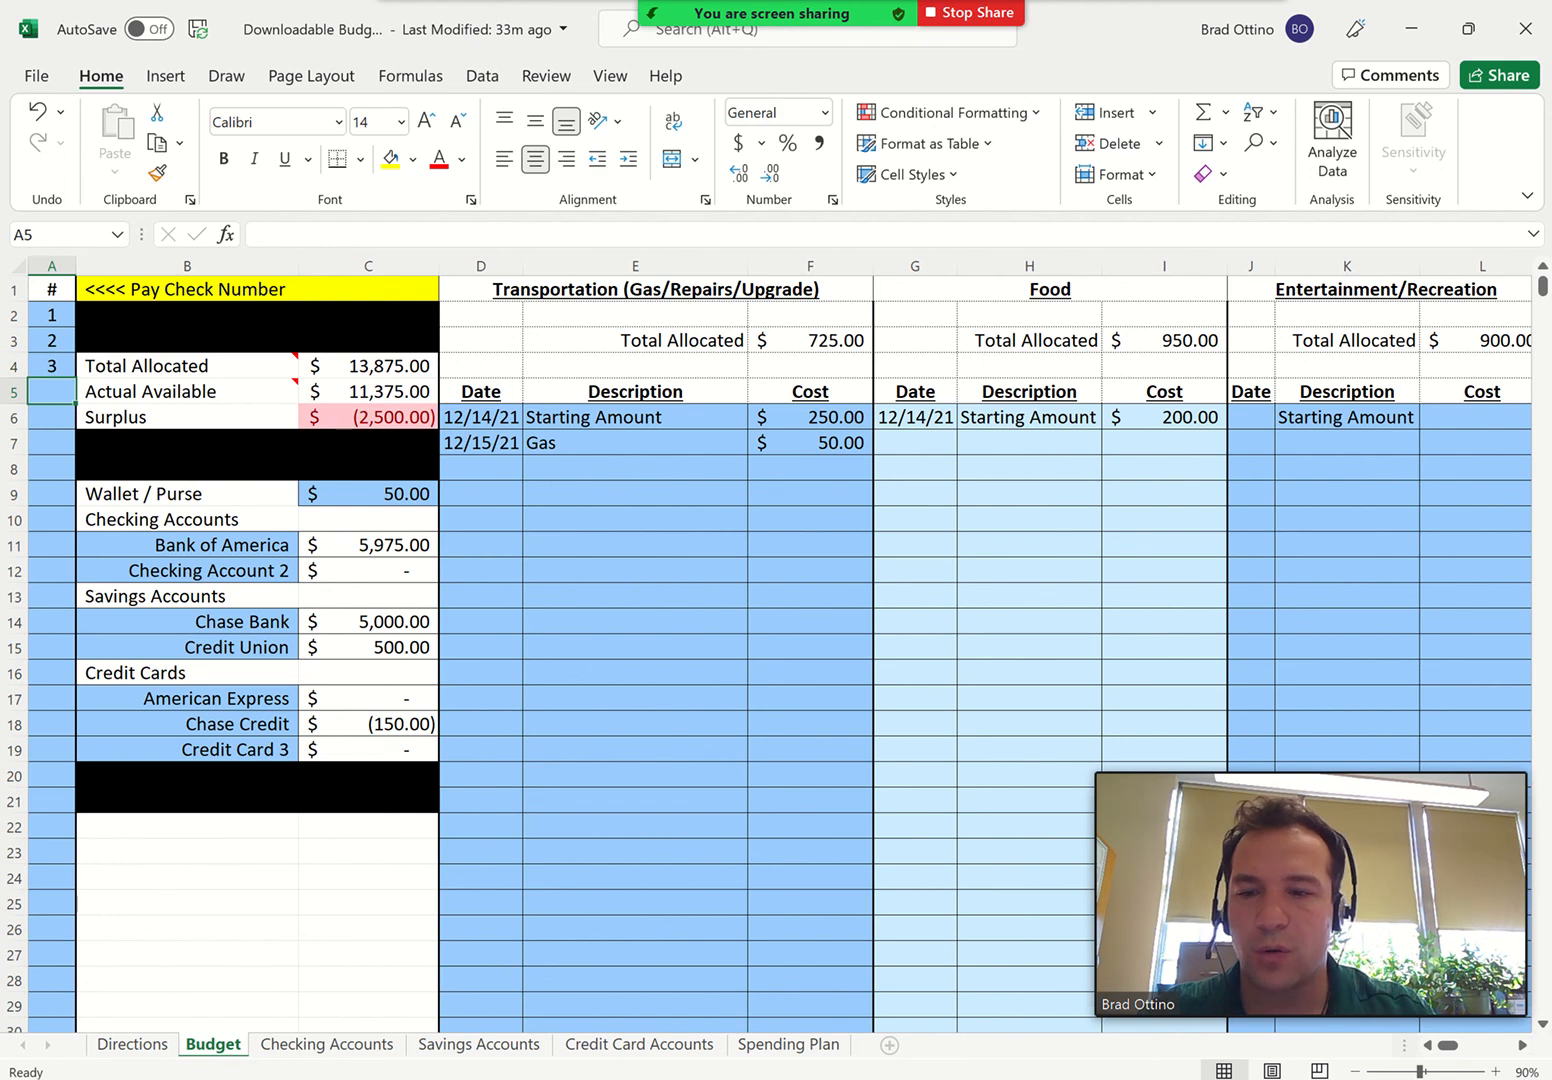
On the Checking Accounts sheet, add a Paycheck of 2500 dated 1/15 to the Bank of America account
{"action": "left_click", "coordinate": [349, 1046]}
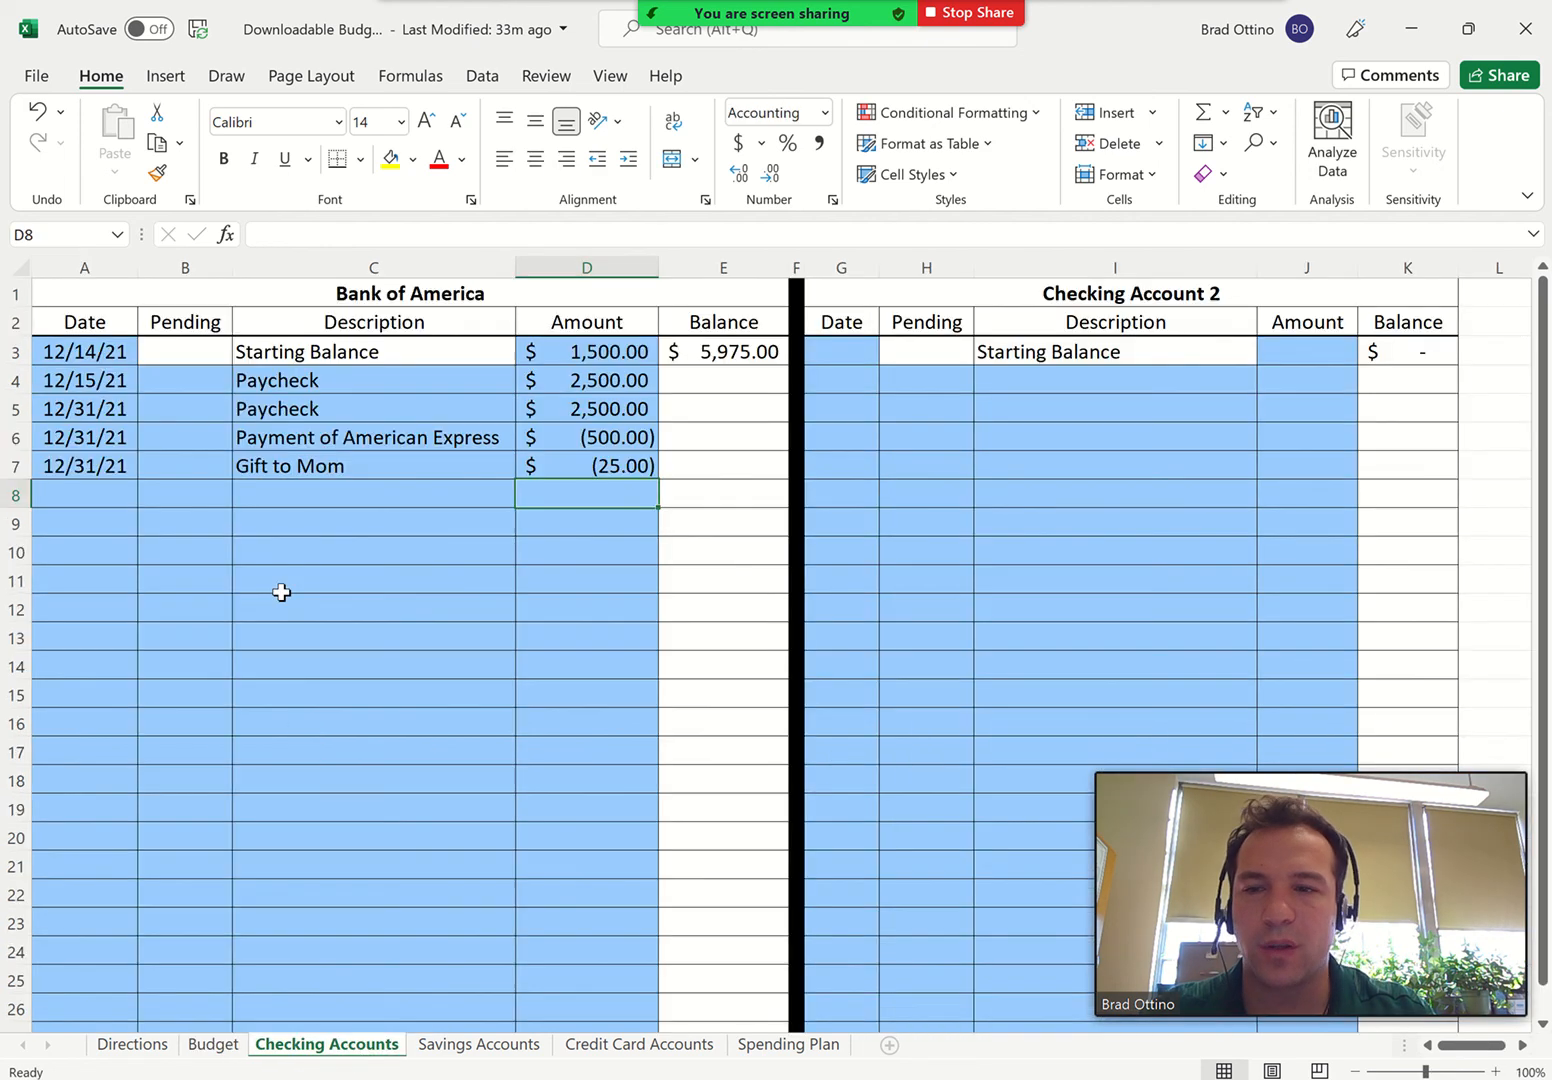
{"action": "left_click", "coordinate": [58, 491]}
{"action": "type", "text": "1/15"}
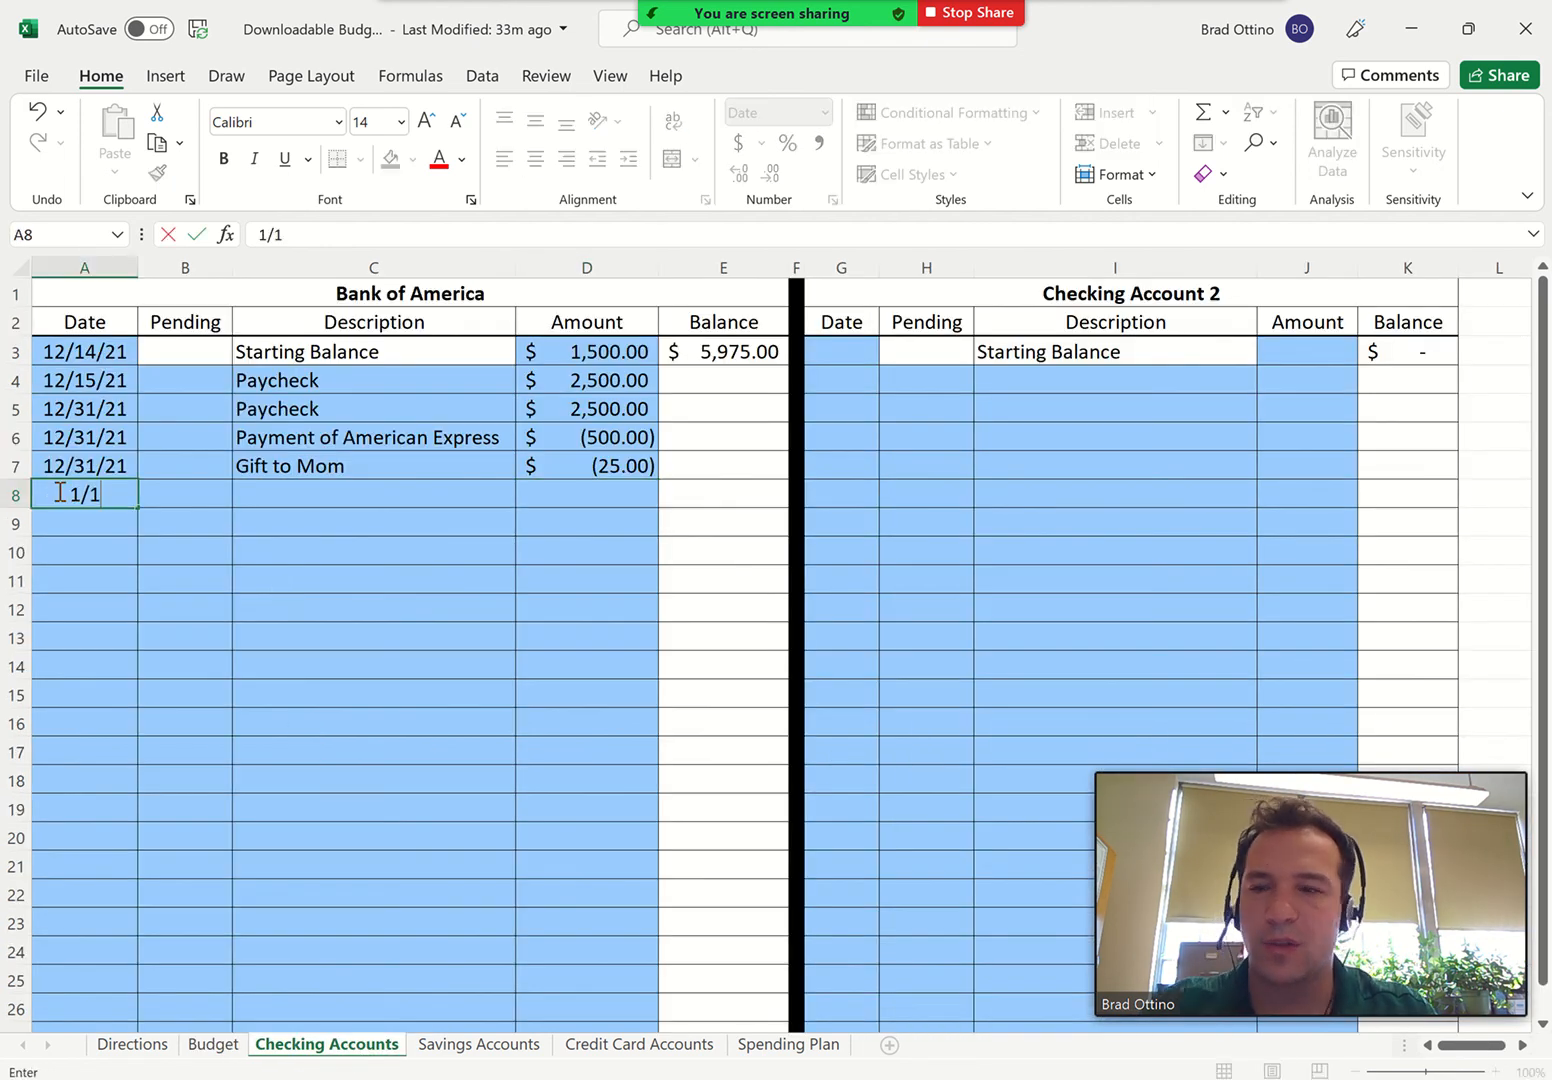
{"action": "key", "text": "Tab"}
{"action": "key", "text": "Tab"}
{"action": "type", "text": "Paych"}
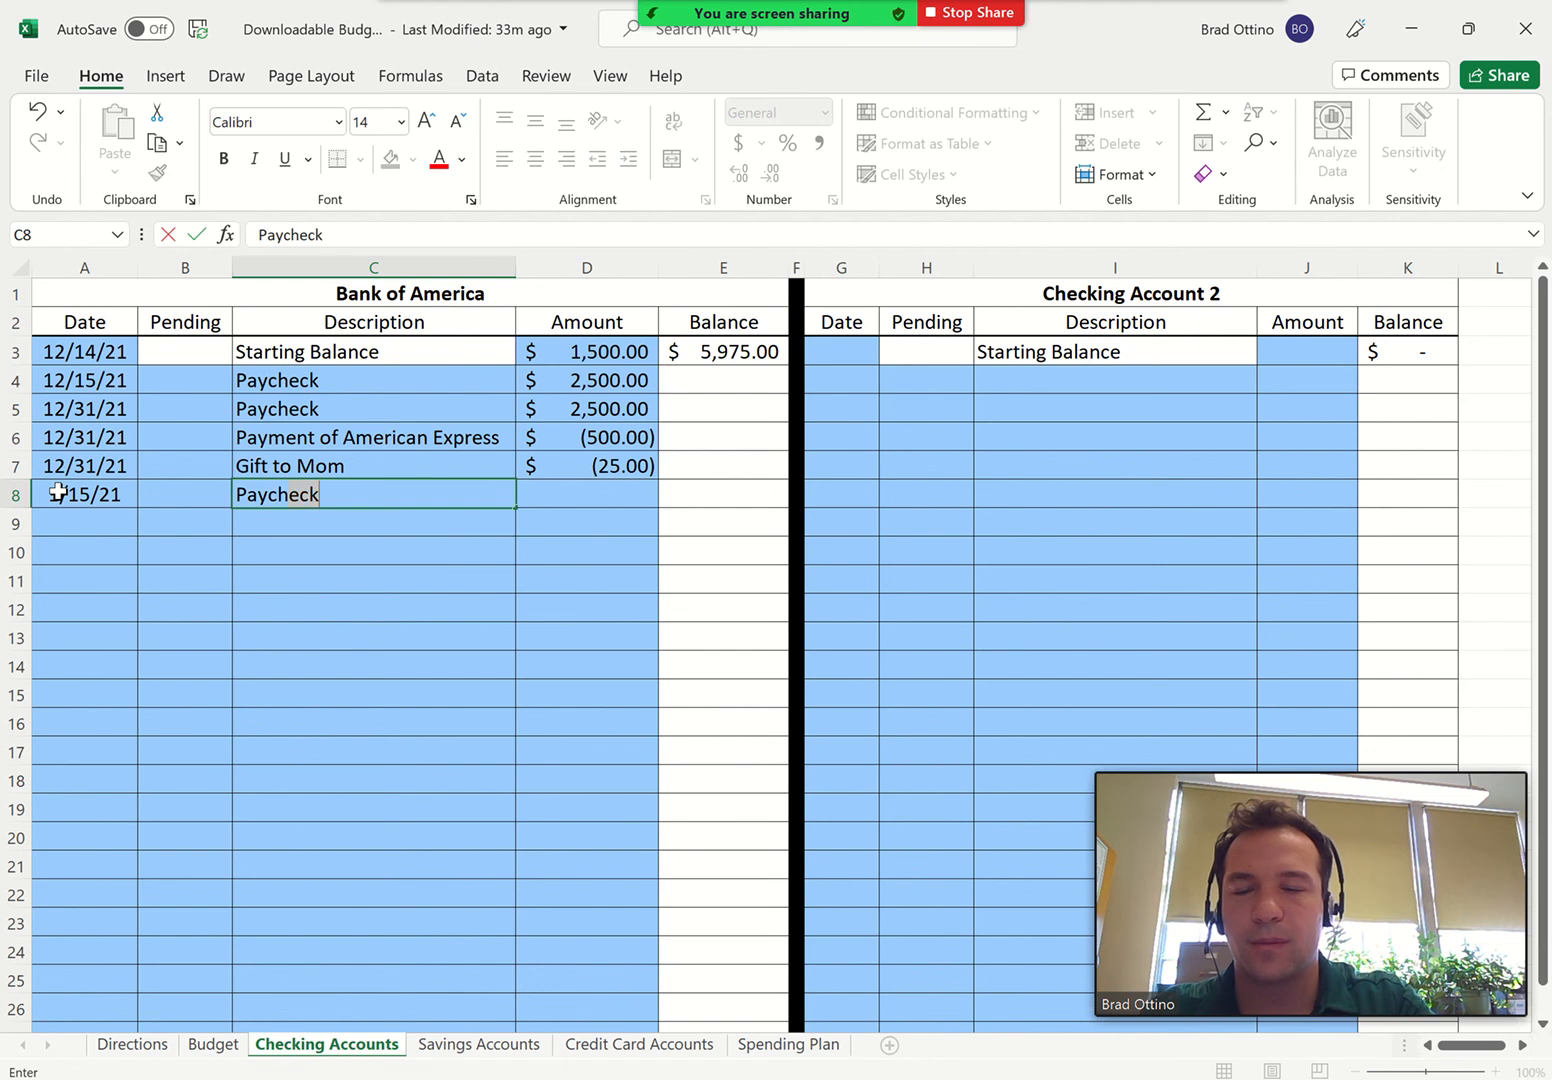
{"action": "key", "text": "Tab"}
{"action": "type", "text": "2500"}
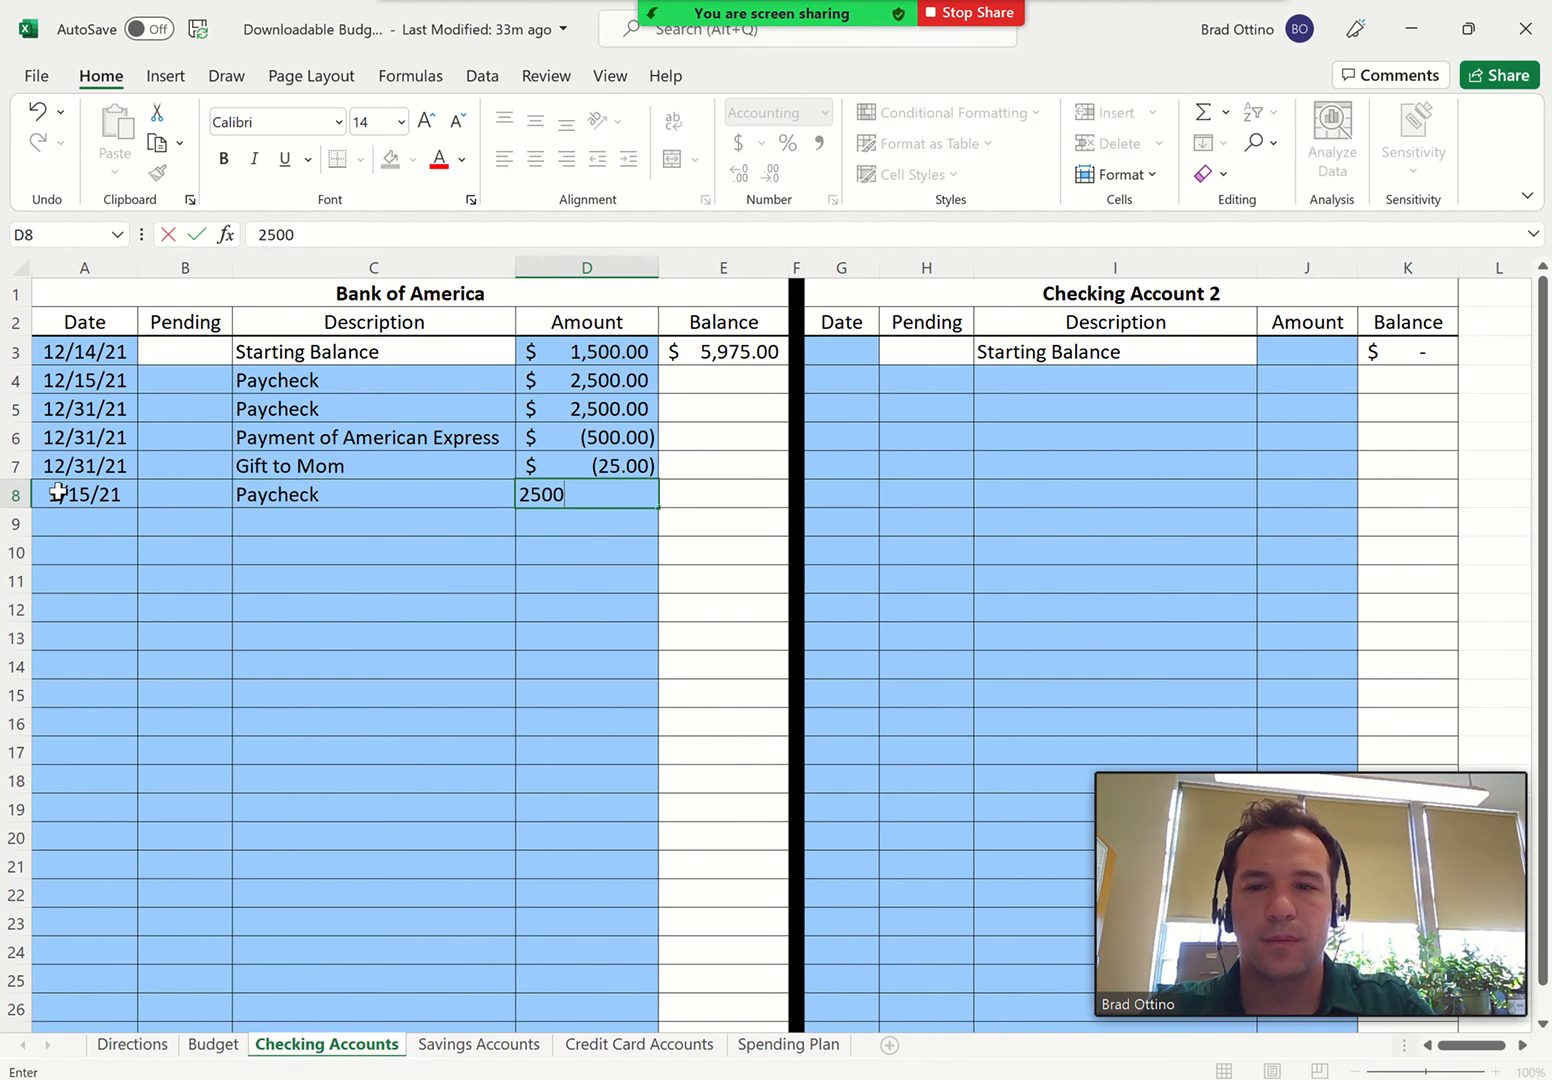
{"action": "key", "text": "Return"}
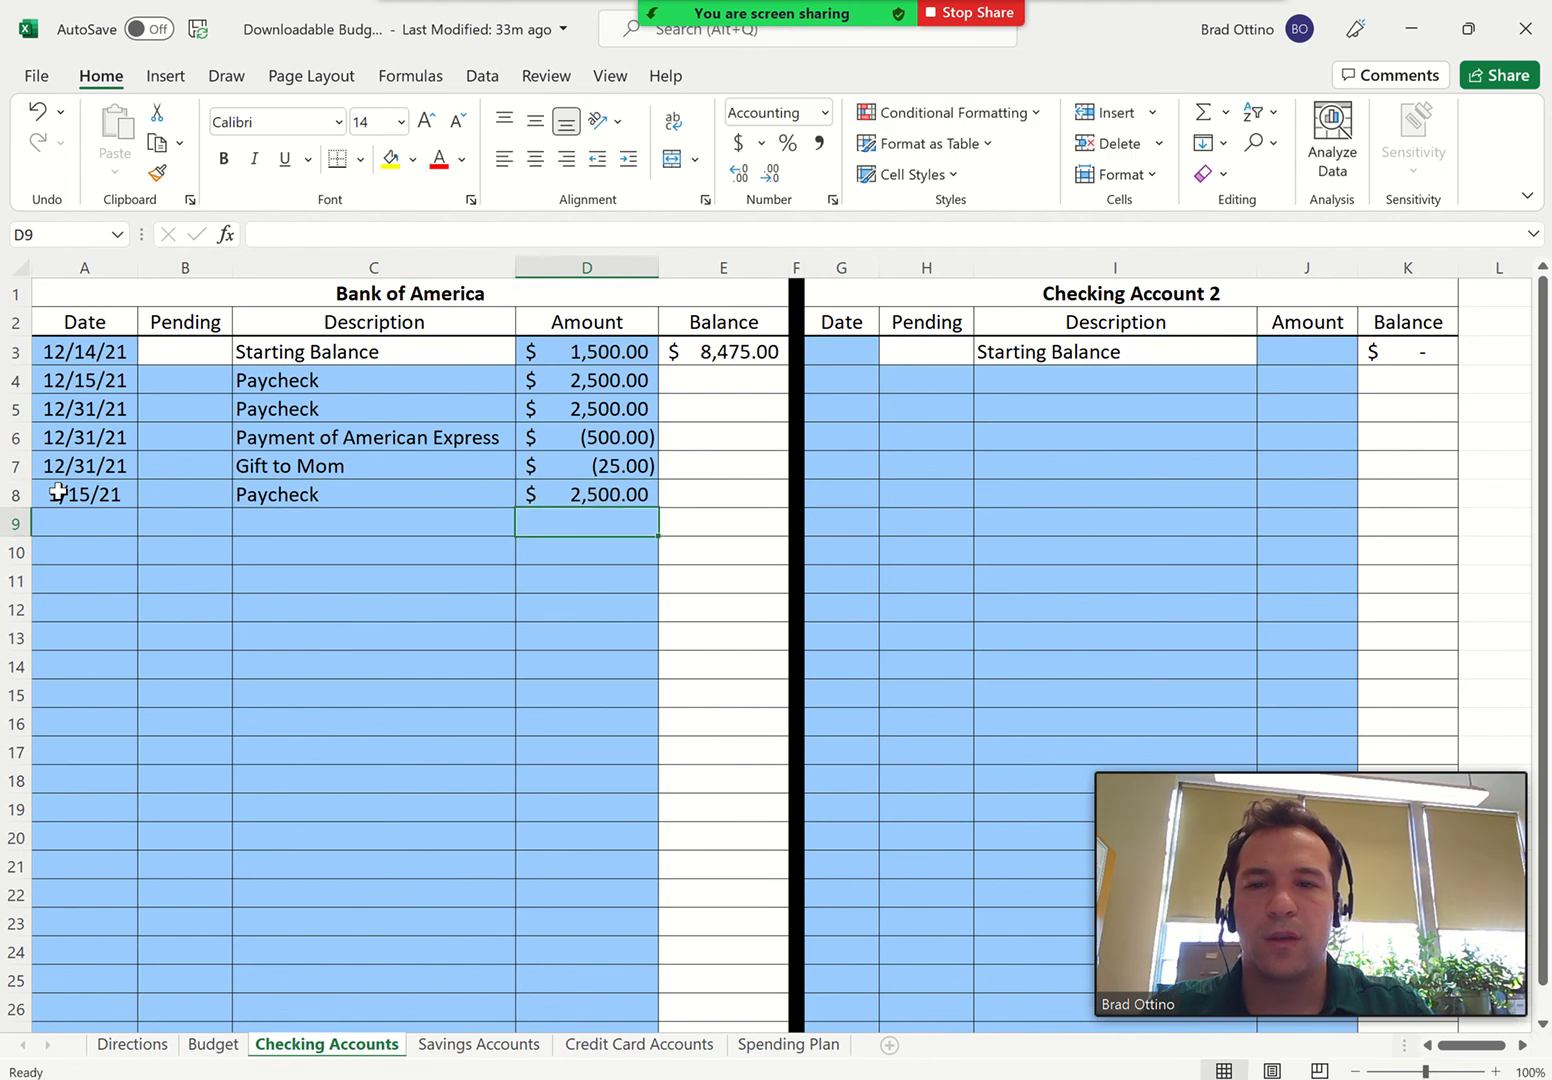
On the Budget sheet, add a Tickets expense of 500 dated 1/15 below Starting Amount in the Entertainment/Recreation category
{"action": "left_click", "coordinate": [207, 1050]}
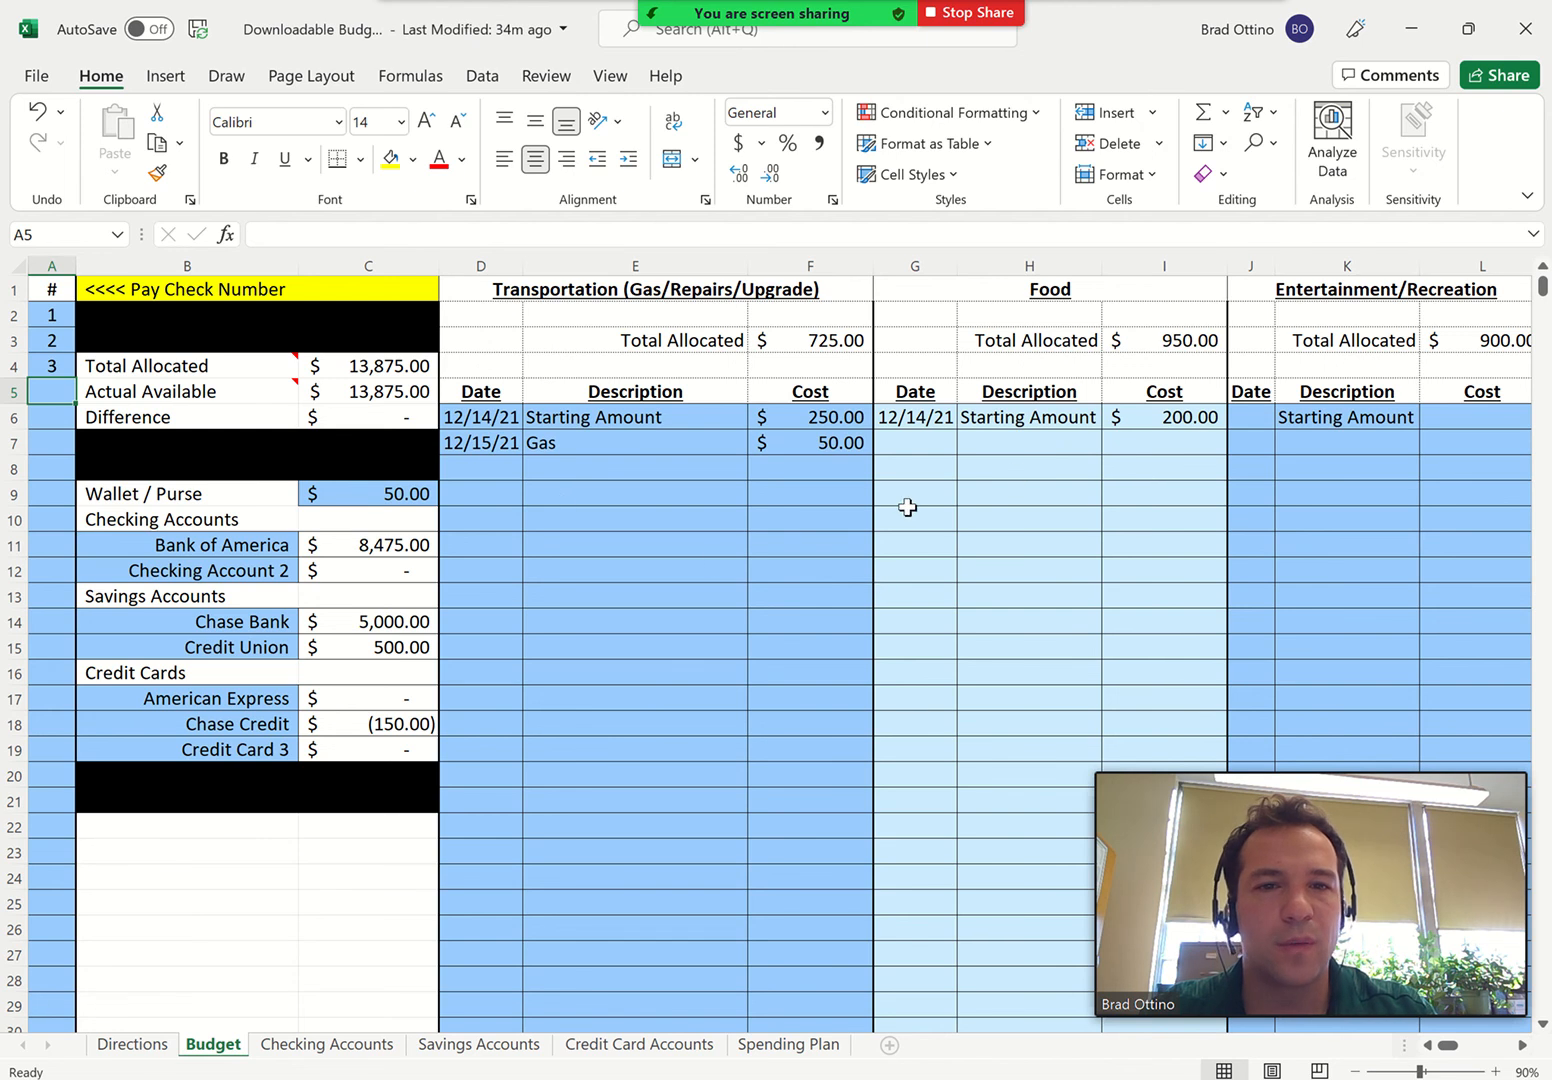
{"action": "scroll", "coordinate": [1139, 478], "scroll_direction": "right", "scroll_amount": 3}
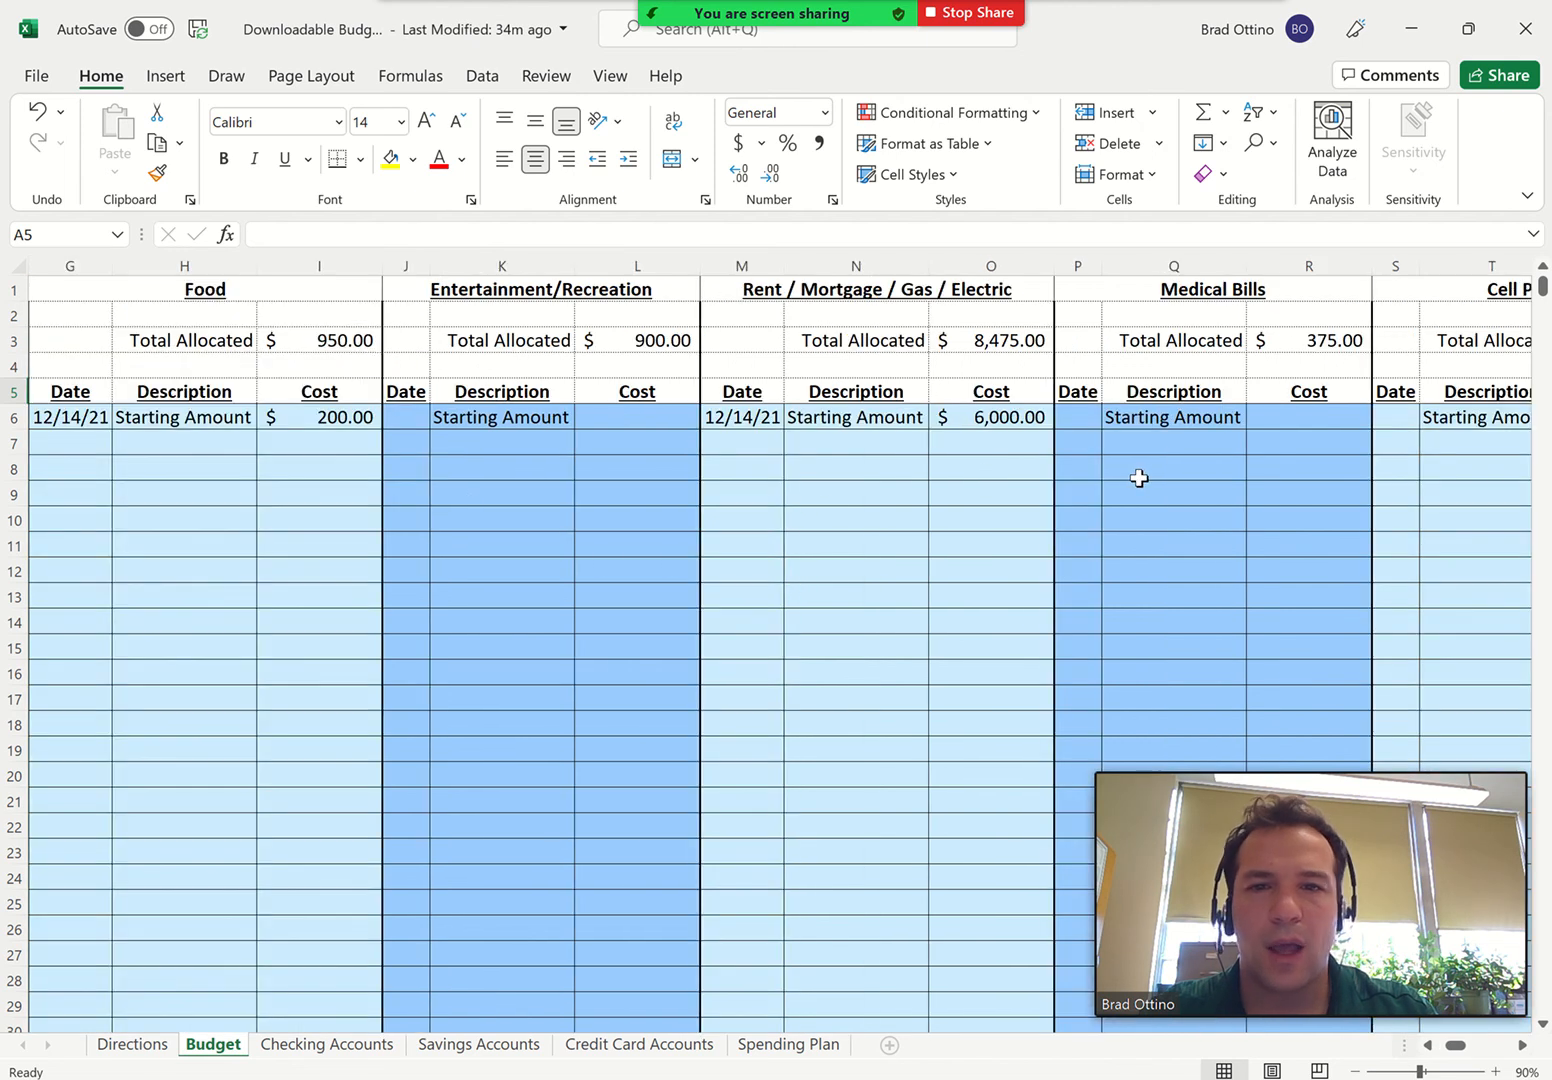
{"action": "left_click", "coordinate": [397, 445]}
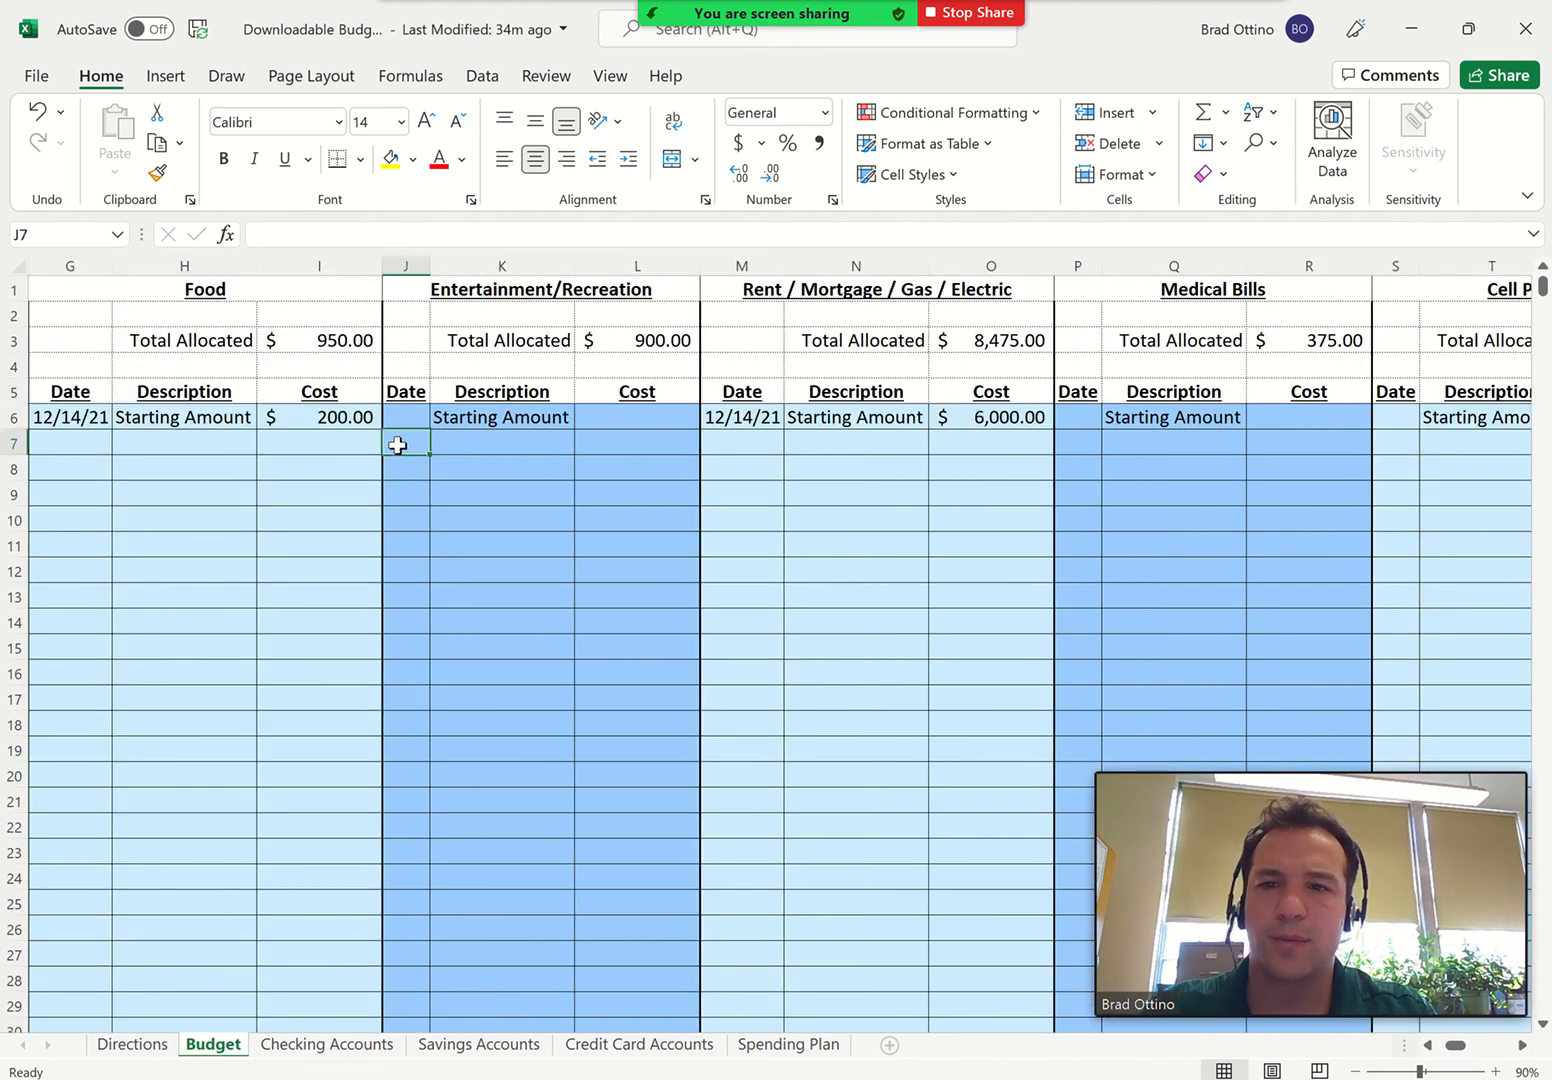
{"action": "type", "text": "1/15"}
{"action": "key", "text": "Tab"}
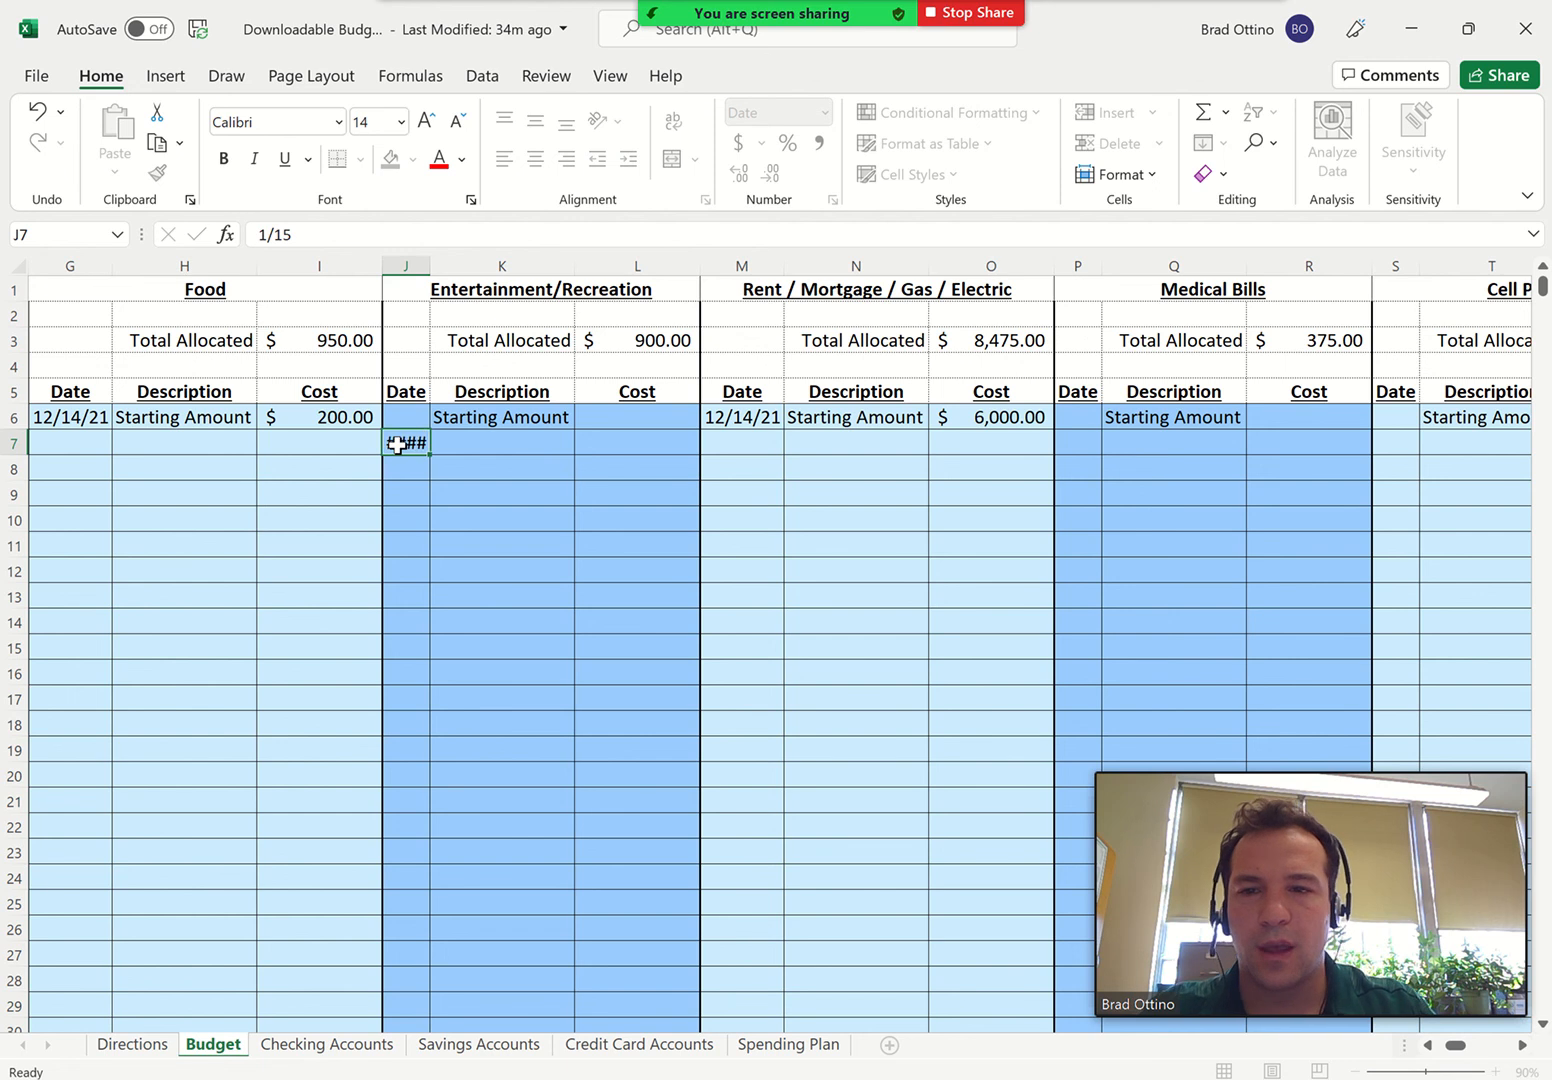
{"action": "type", "text": "T"}
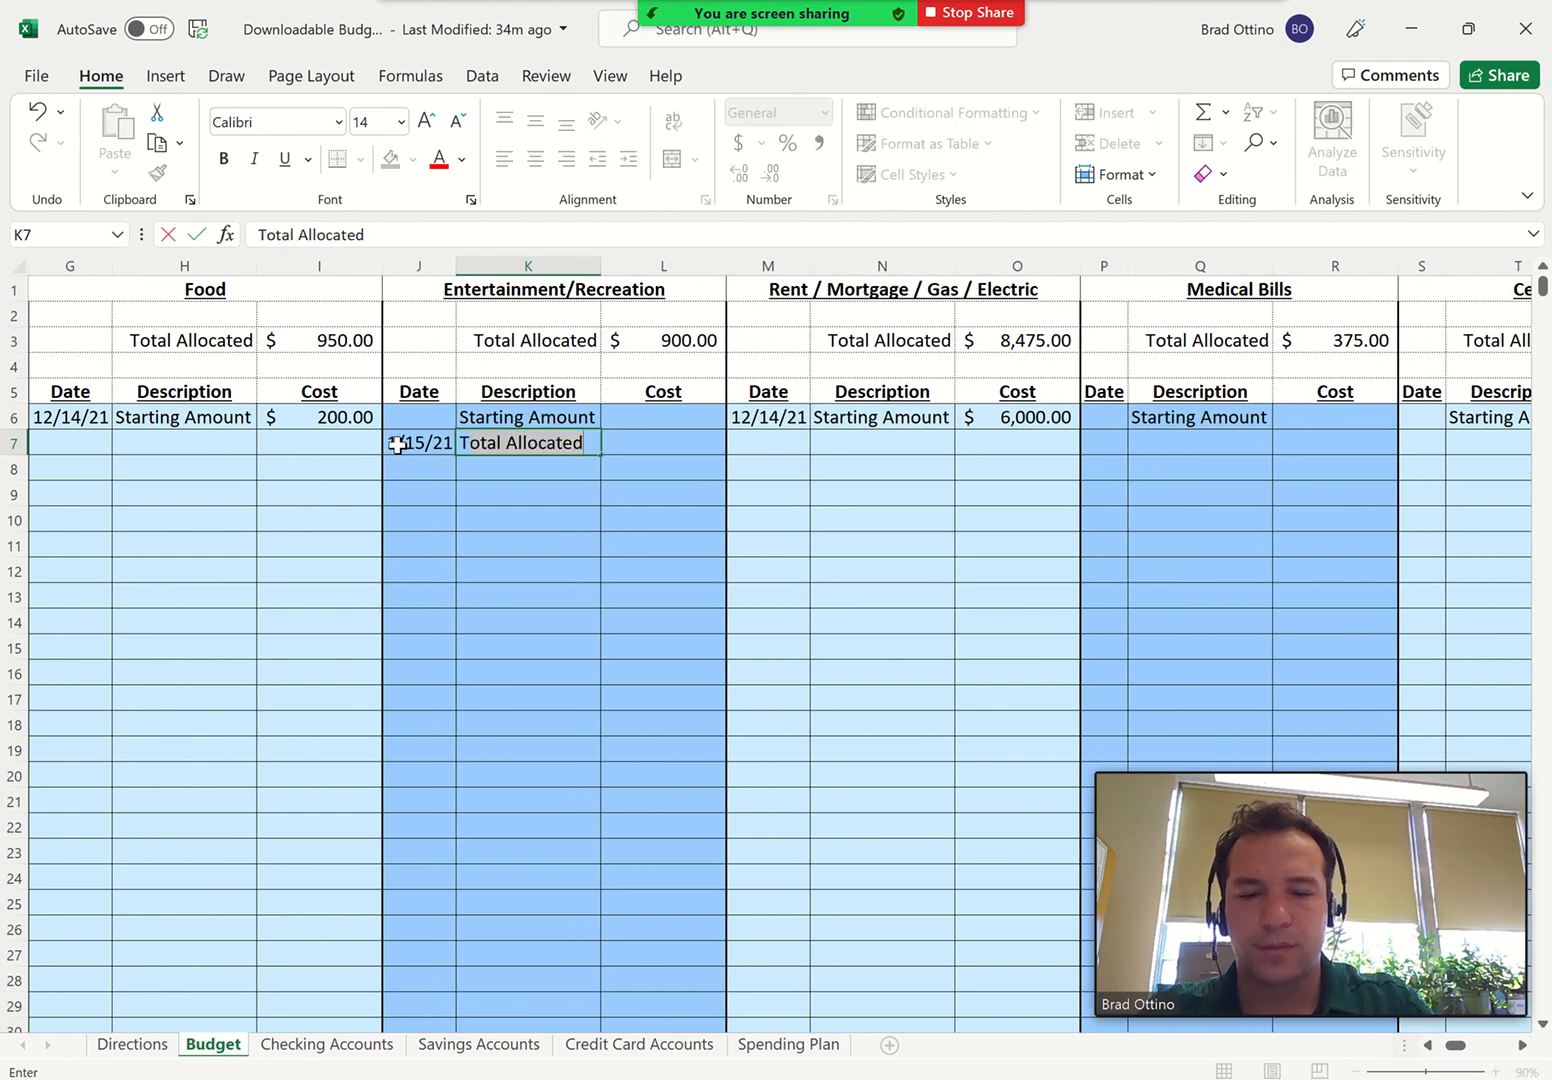
{"action": "type", "text": "ickets"}
{"action": "key", "text": "Tab"}
{"action": "type", "text": "50"}
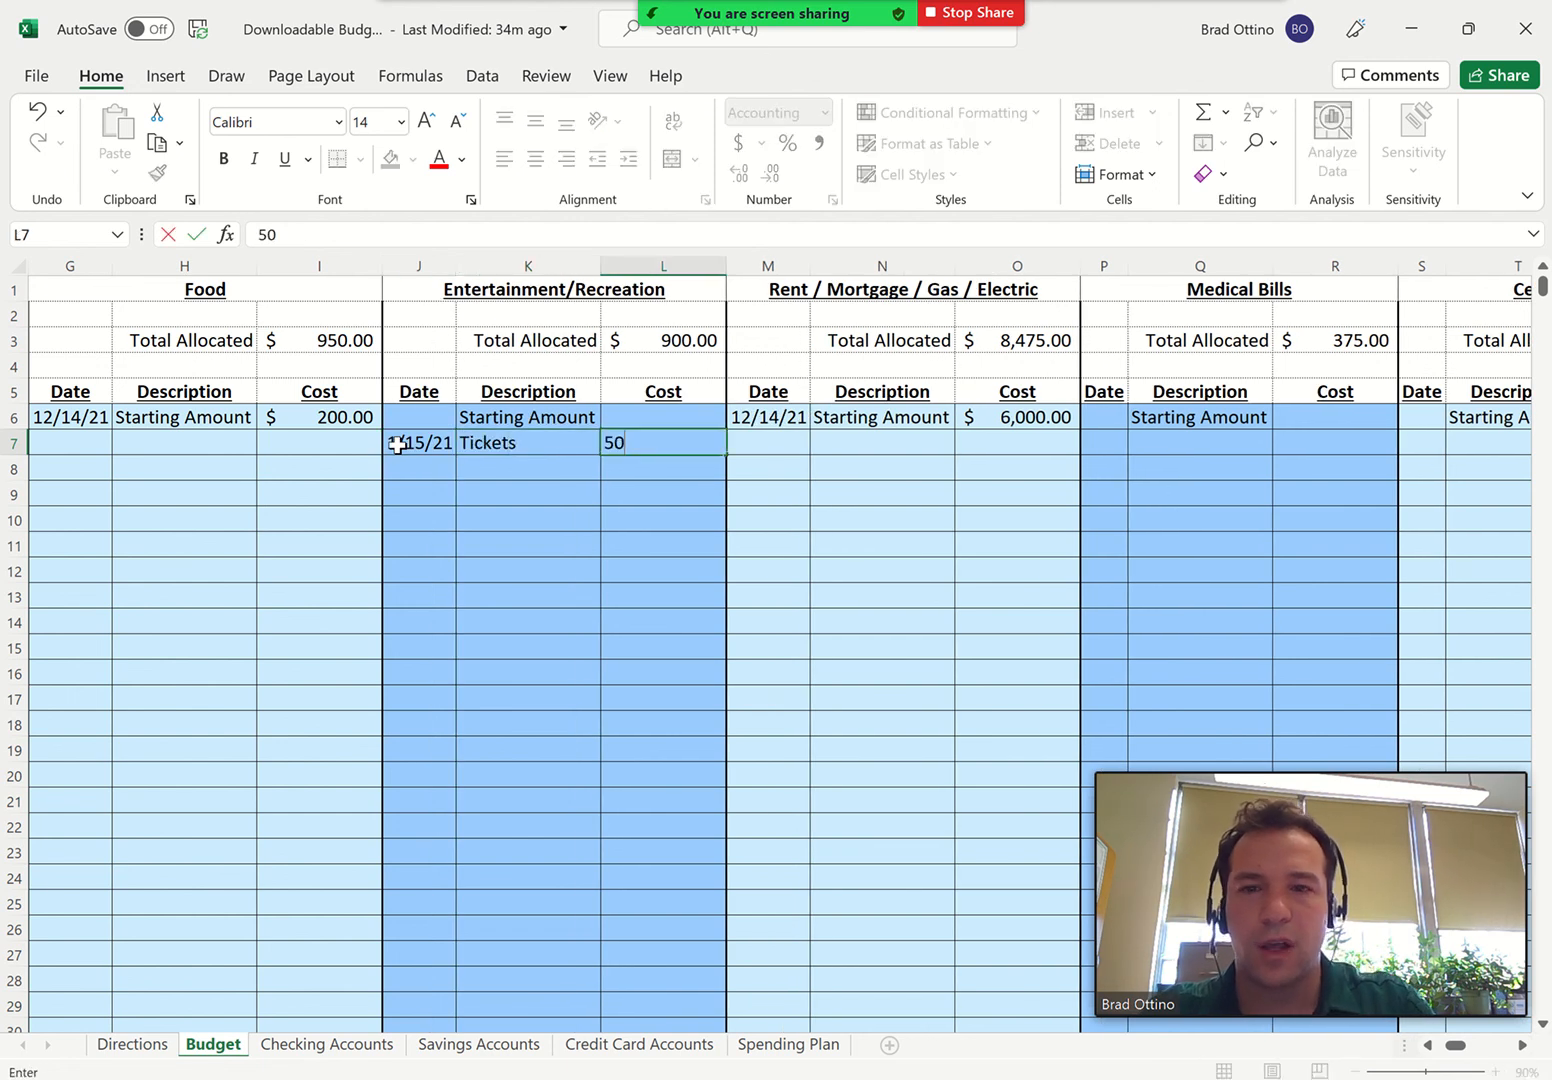
{"action": "key", "text": "Return"}
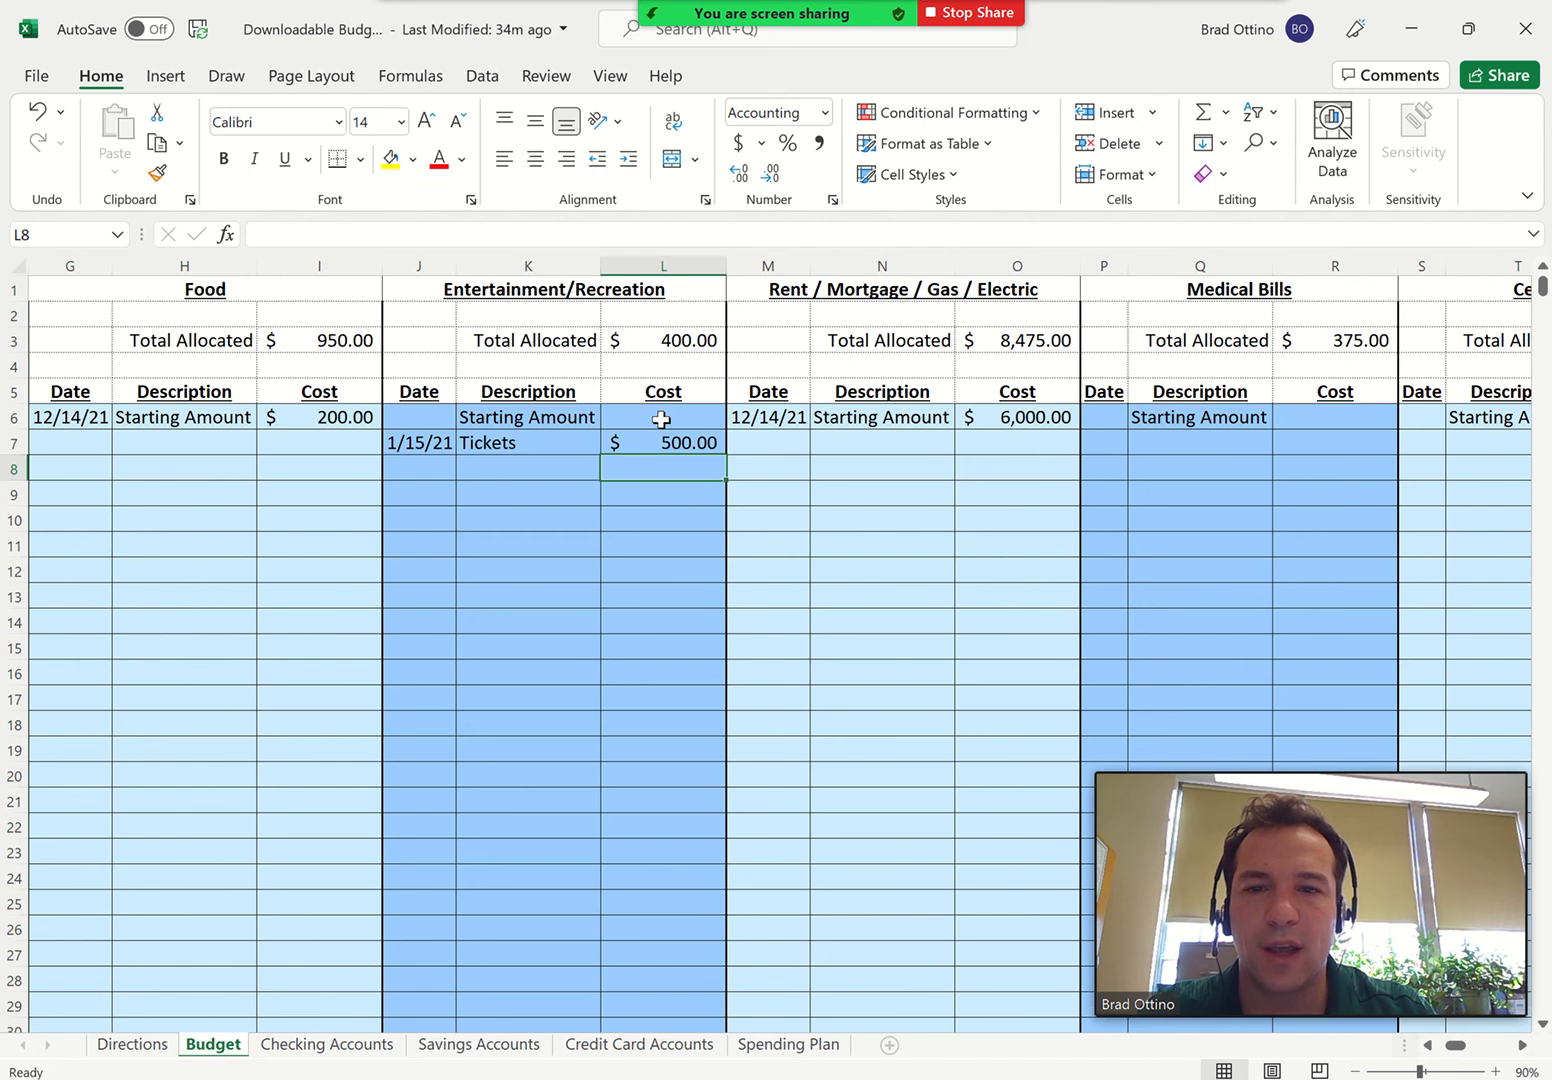
On the Credit Card Accounts sheet, add an Airline Tickets charge of -500 dated 1/15 to American Express, and return to the Budget sheet
{"action": "scroll", "coordinate": [285, 503], "scroll_direction": "left", "scroll_amount": 3}
{"action": "scroll", "coordinate": [285, 503], "scroll_direction": "left", "scroll_amount": 3}
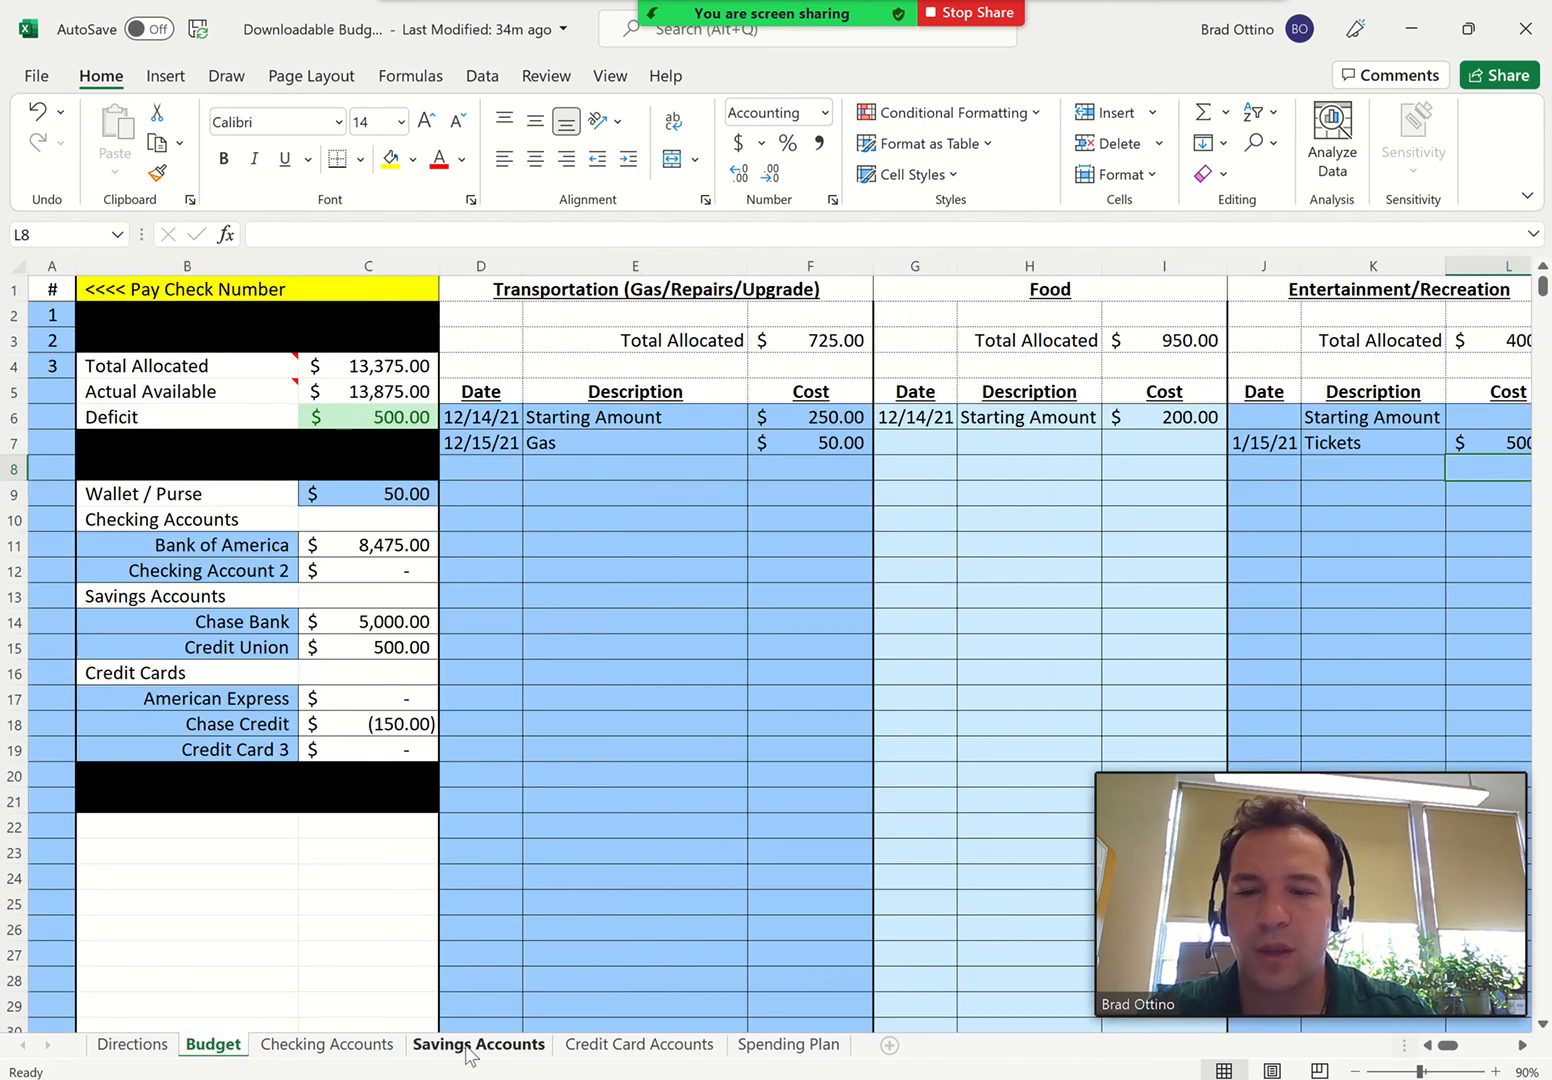
{"action": "left_click", "coordinate": [614, 1046]}
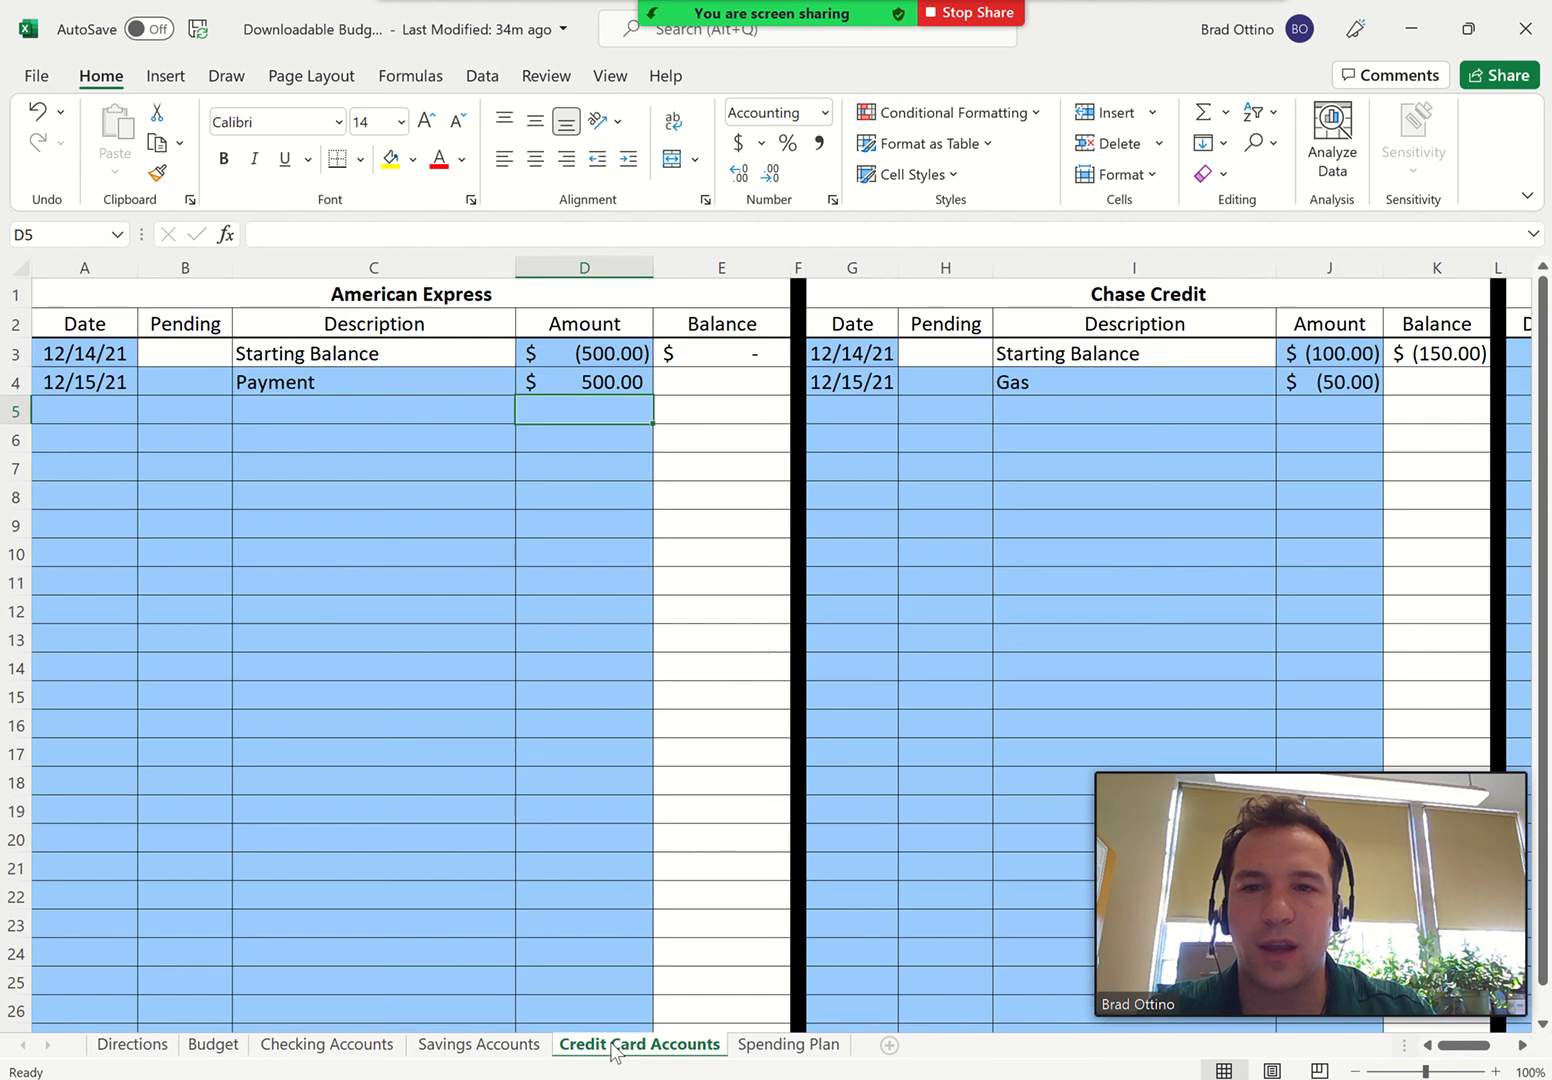
{"action": "left_click", "coordinate": [90, 410]}
{"action": "type", "text": "1/15"}
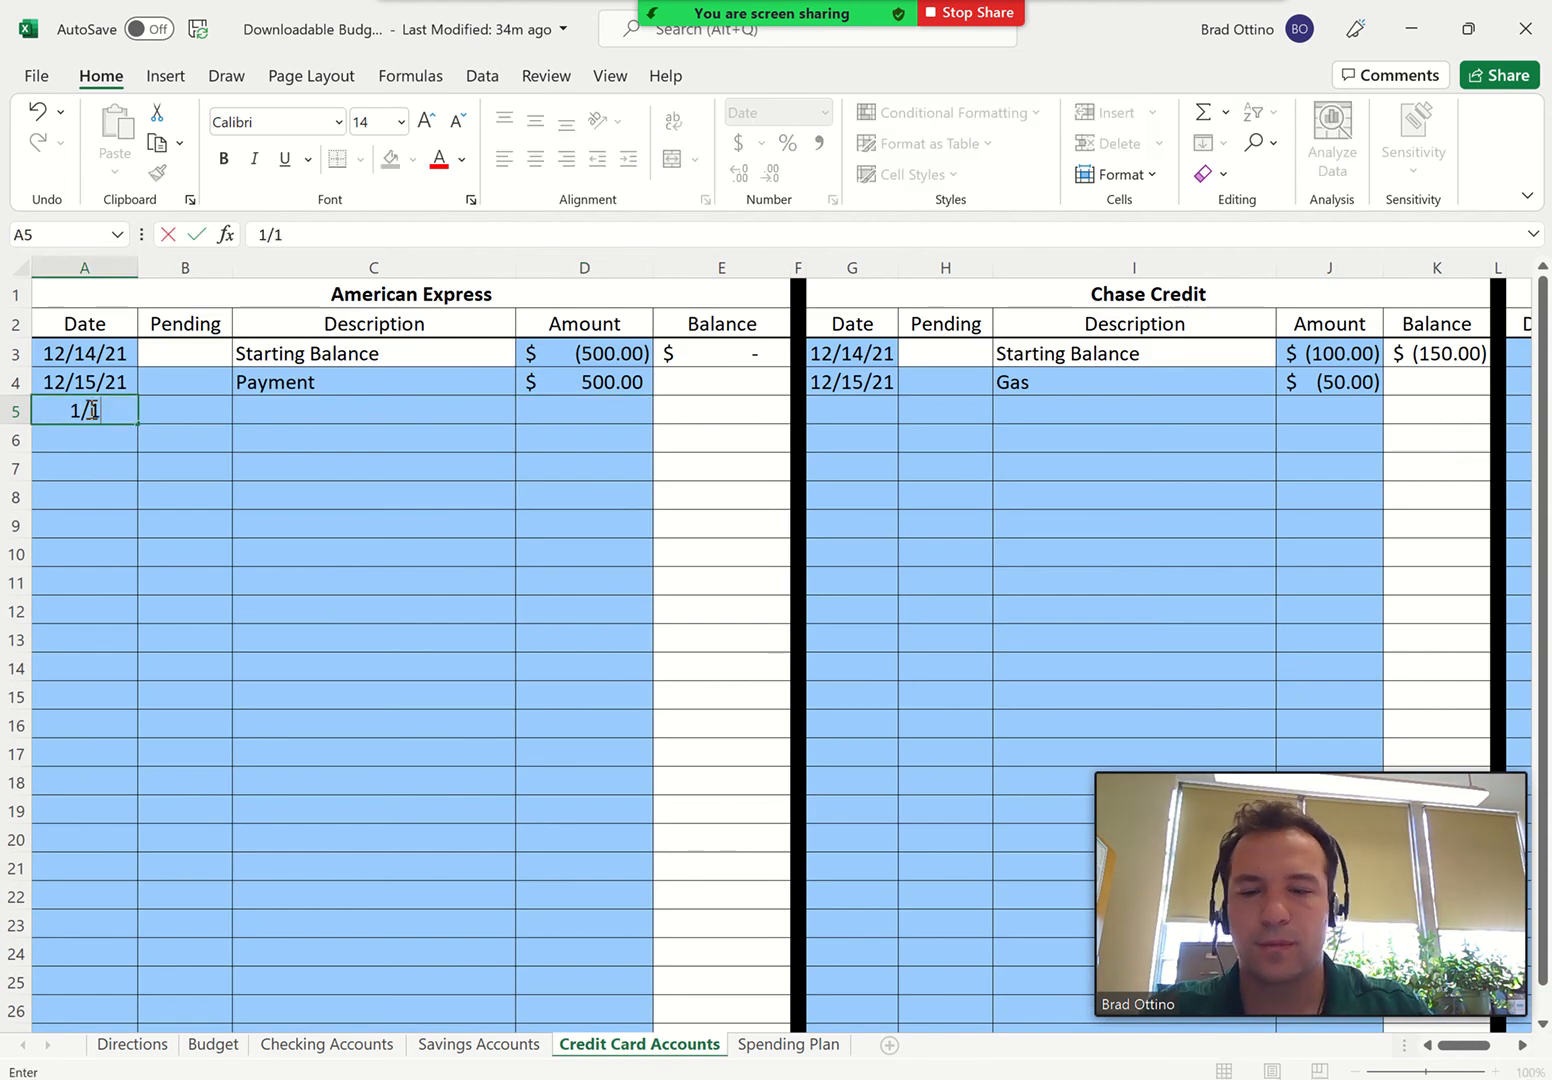
{"action": "key", "text": "Tab"}
{"action": "key", "text": "Tab"}
{"action": "type", "text": "Ai"}
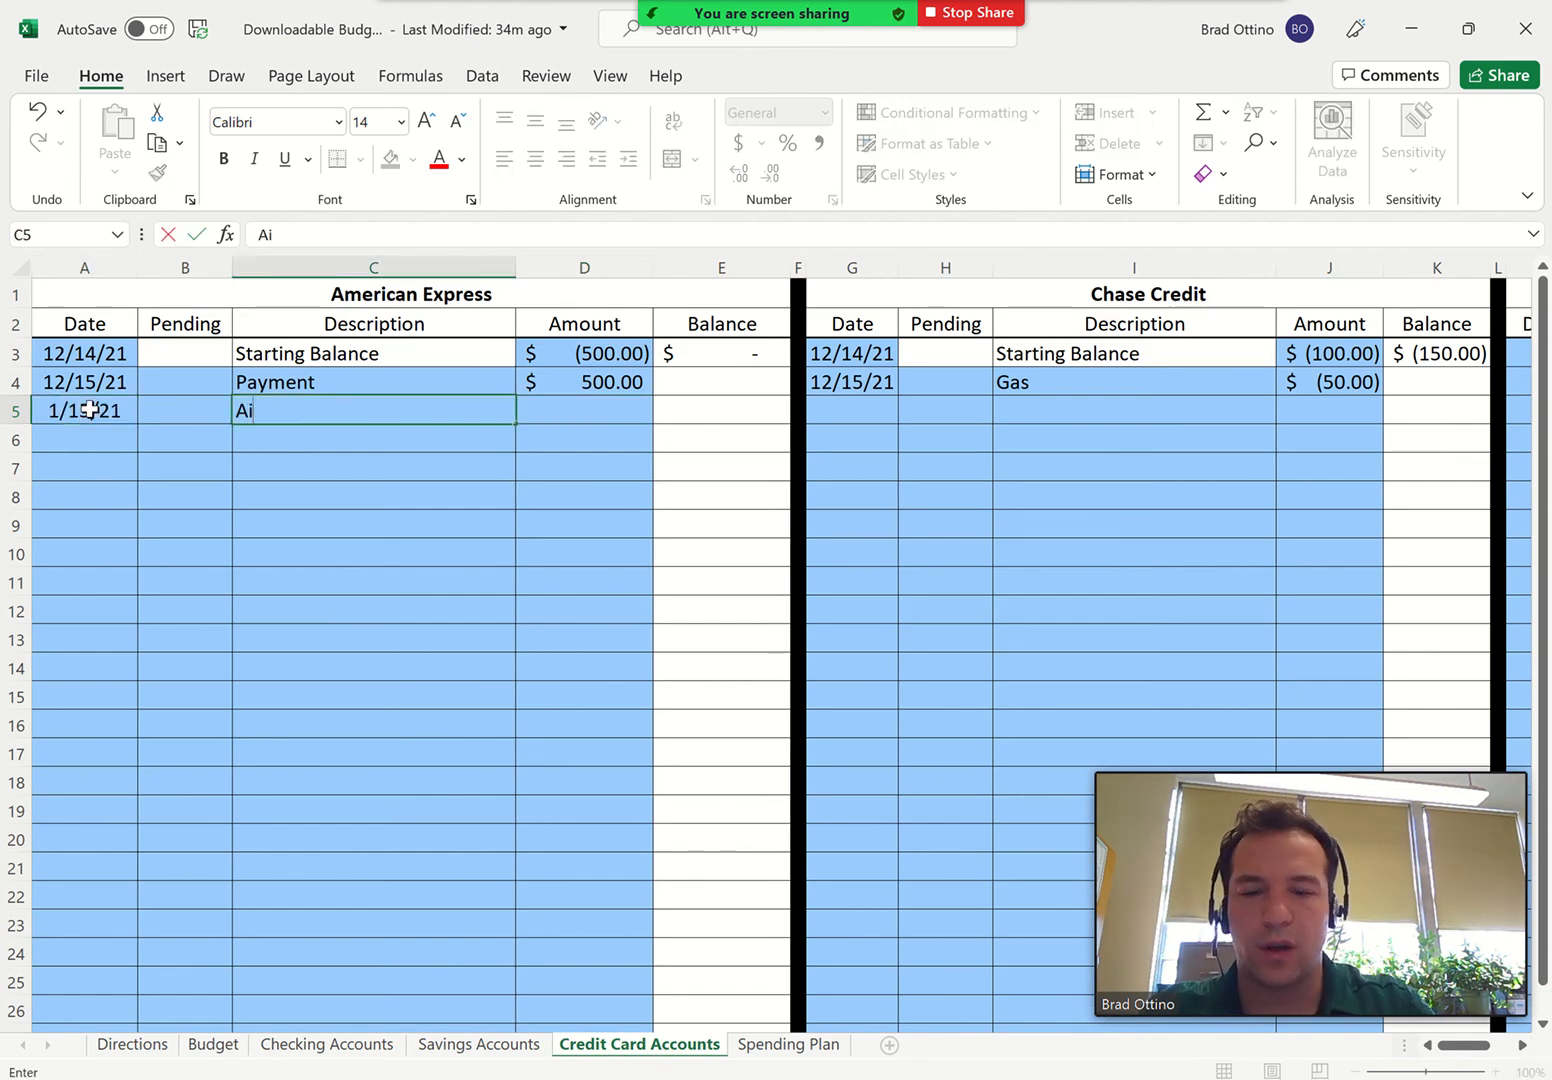
{"action": "type", "text": "rline Tickets"}
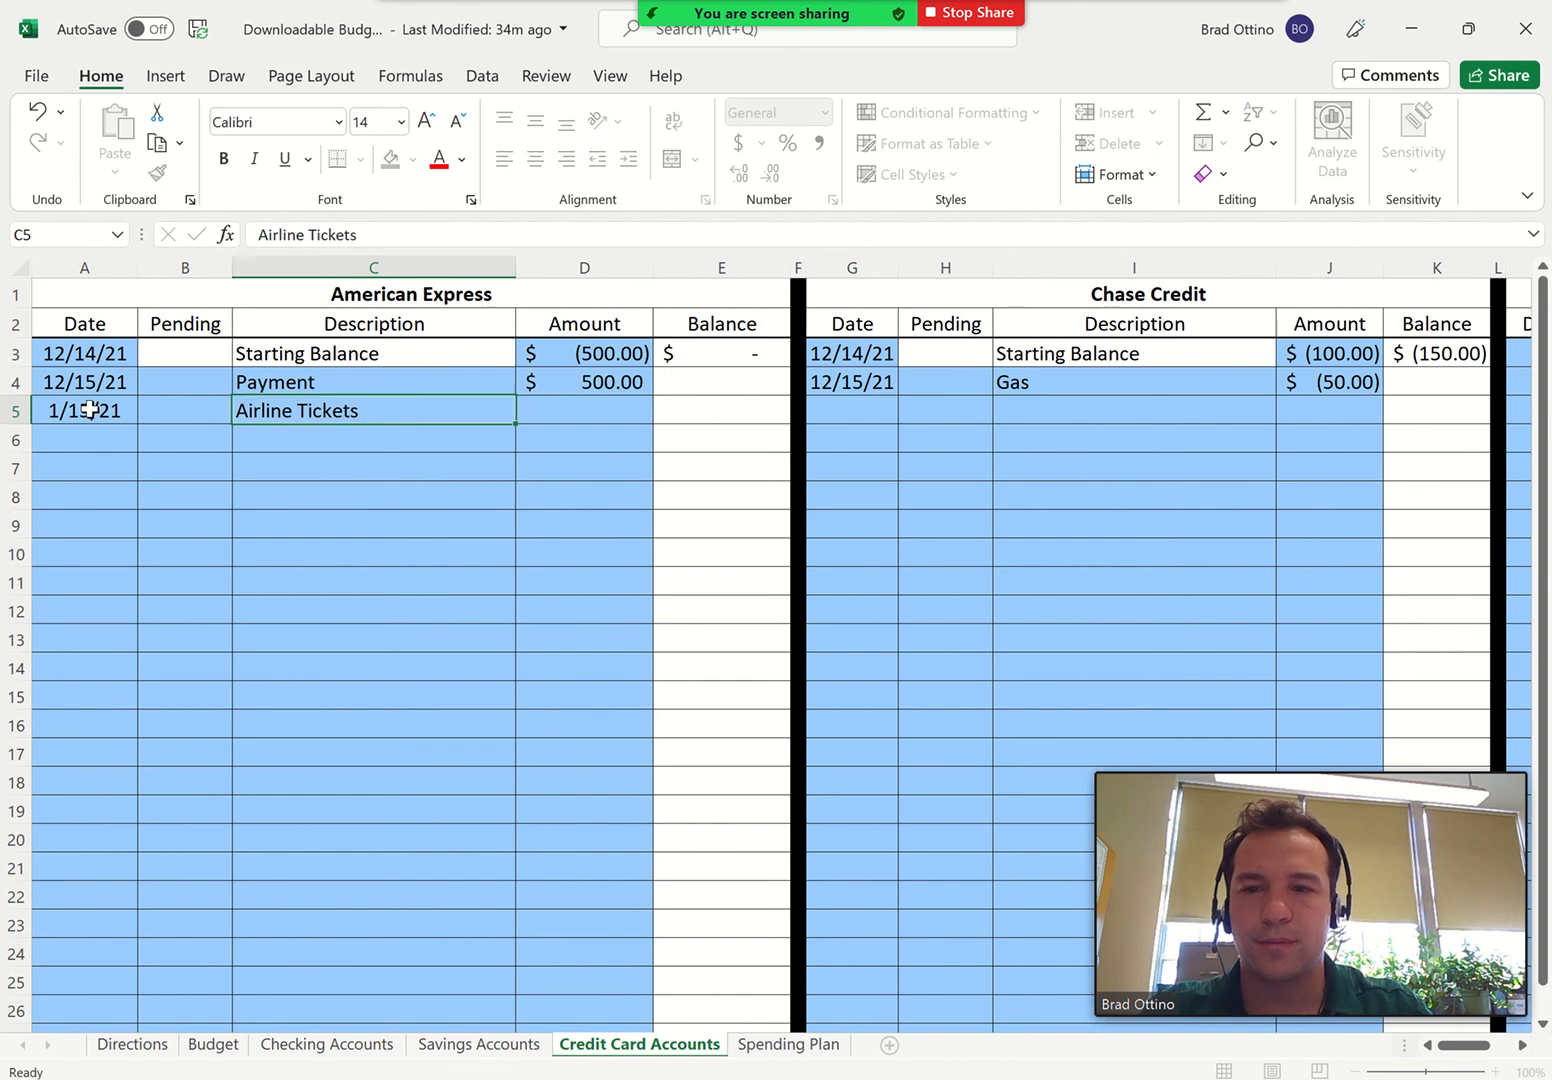
{"action": "key", "text": "Tab"}
{"action": "type", "text": "-5"}
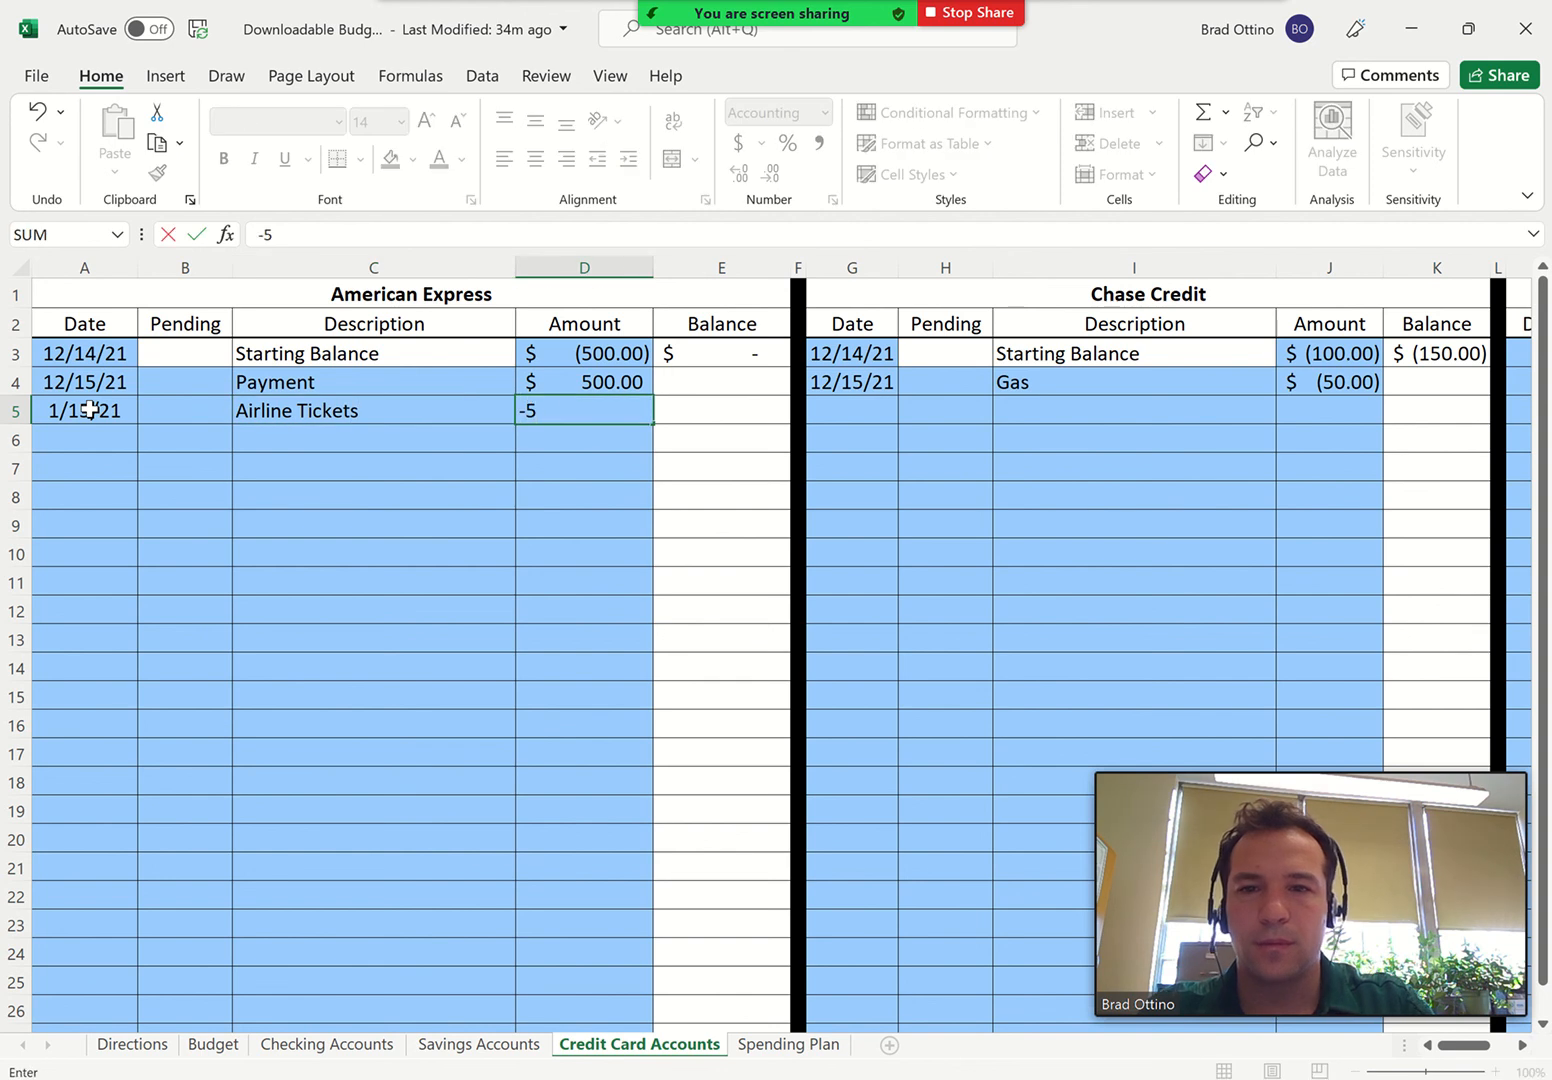
{"action": "key", "text": "Return"}
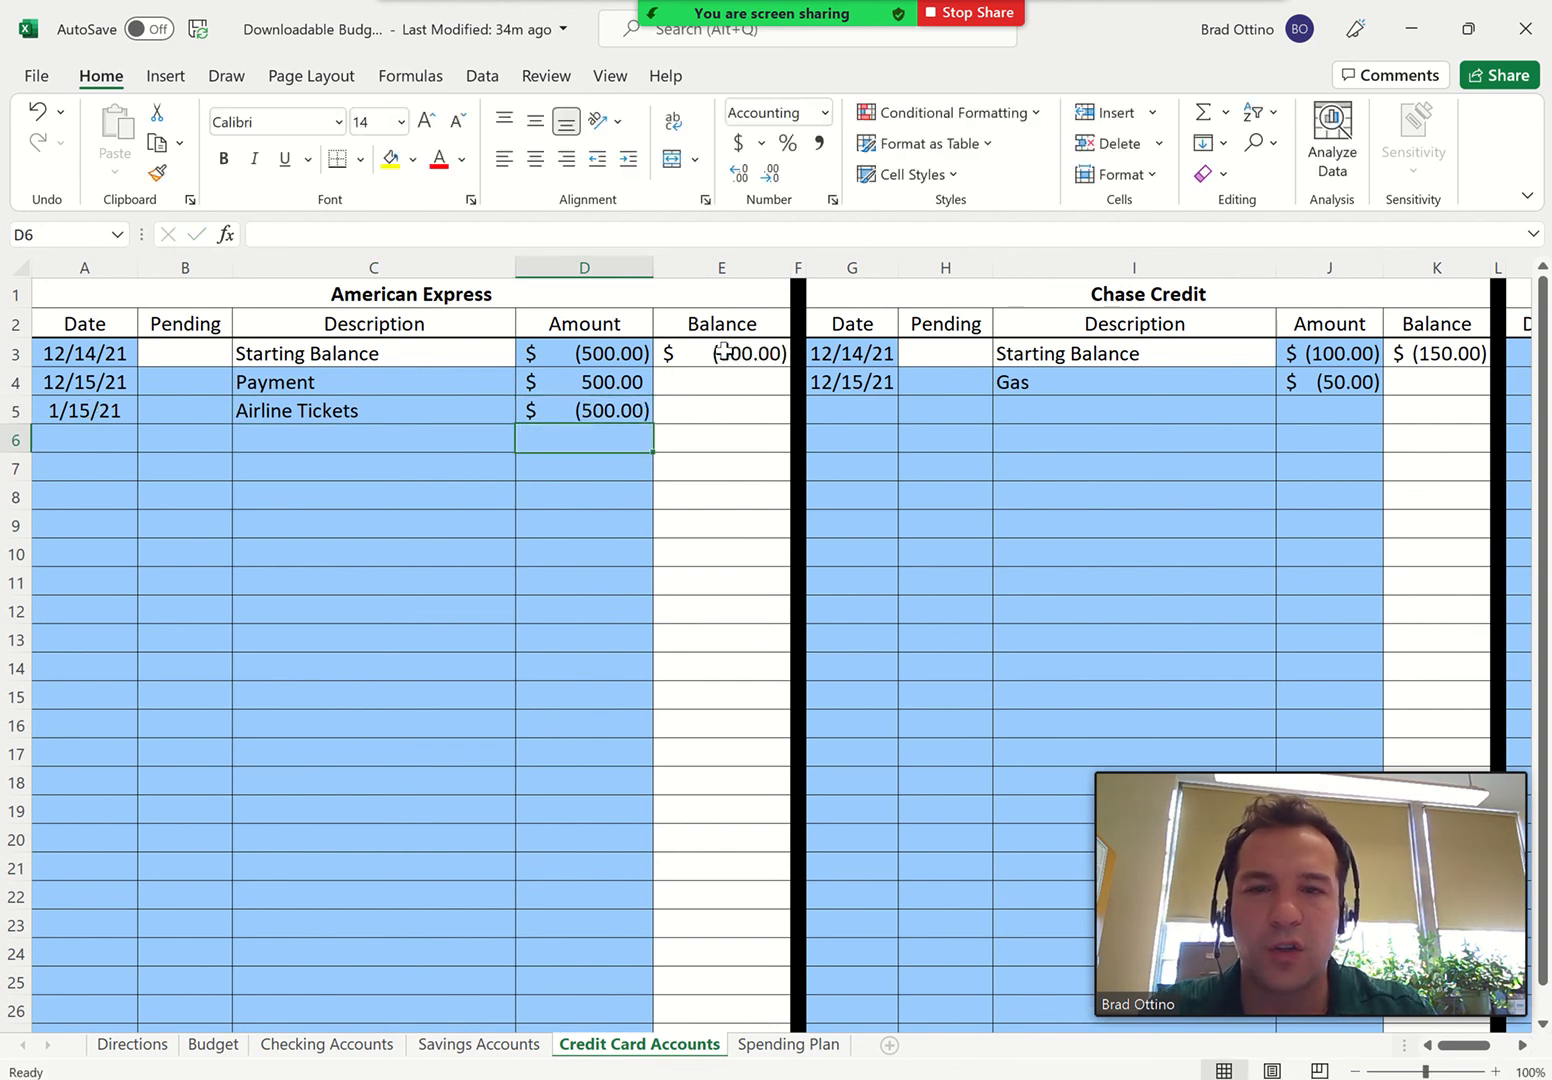
{"action": "left_click", "coordinate": [216, 1046]}
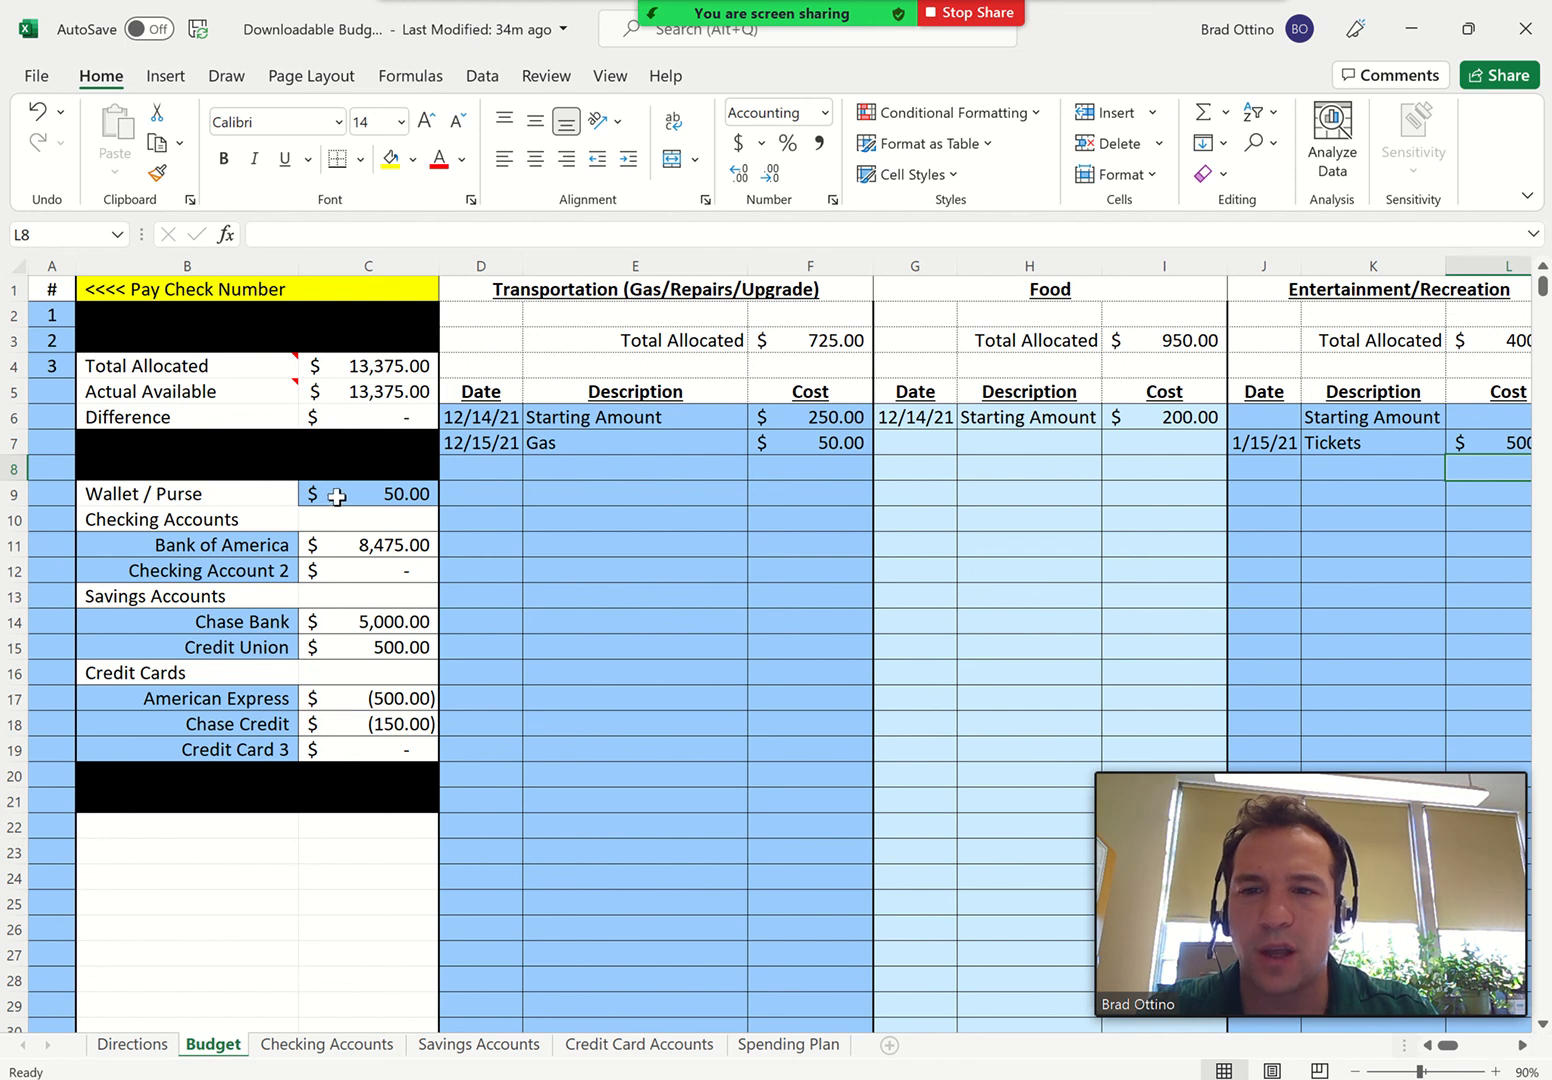
Add a Hot Dog expense of 10 dated 1/15 below Starting Amount in the Food category
{"action": "left_click", "coordinate": [937, 445]}
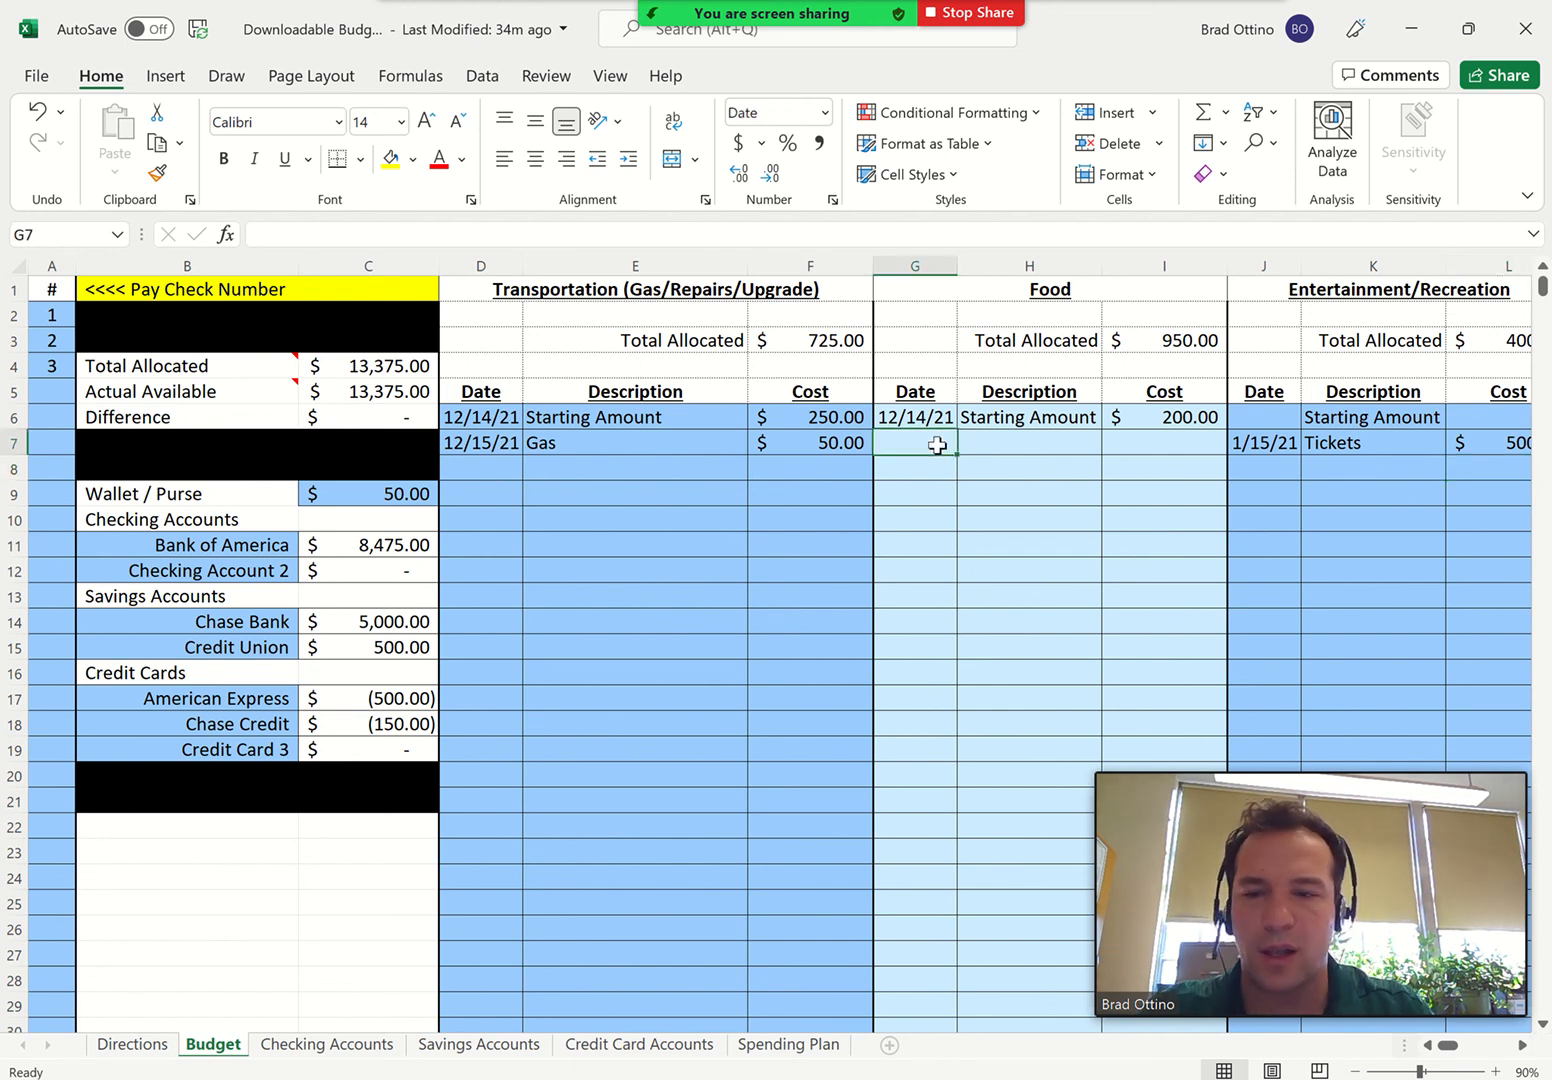
{"action": "type", "text": "1/15"}
{"action": "key", "text": "Tab"}
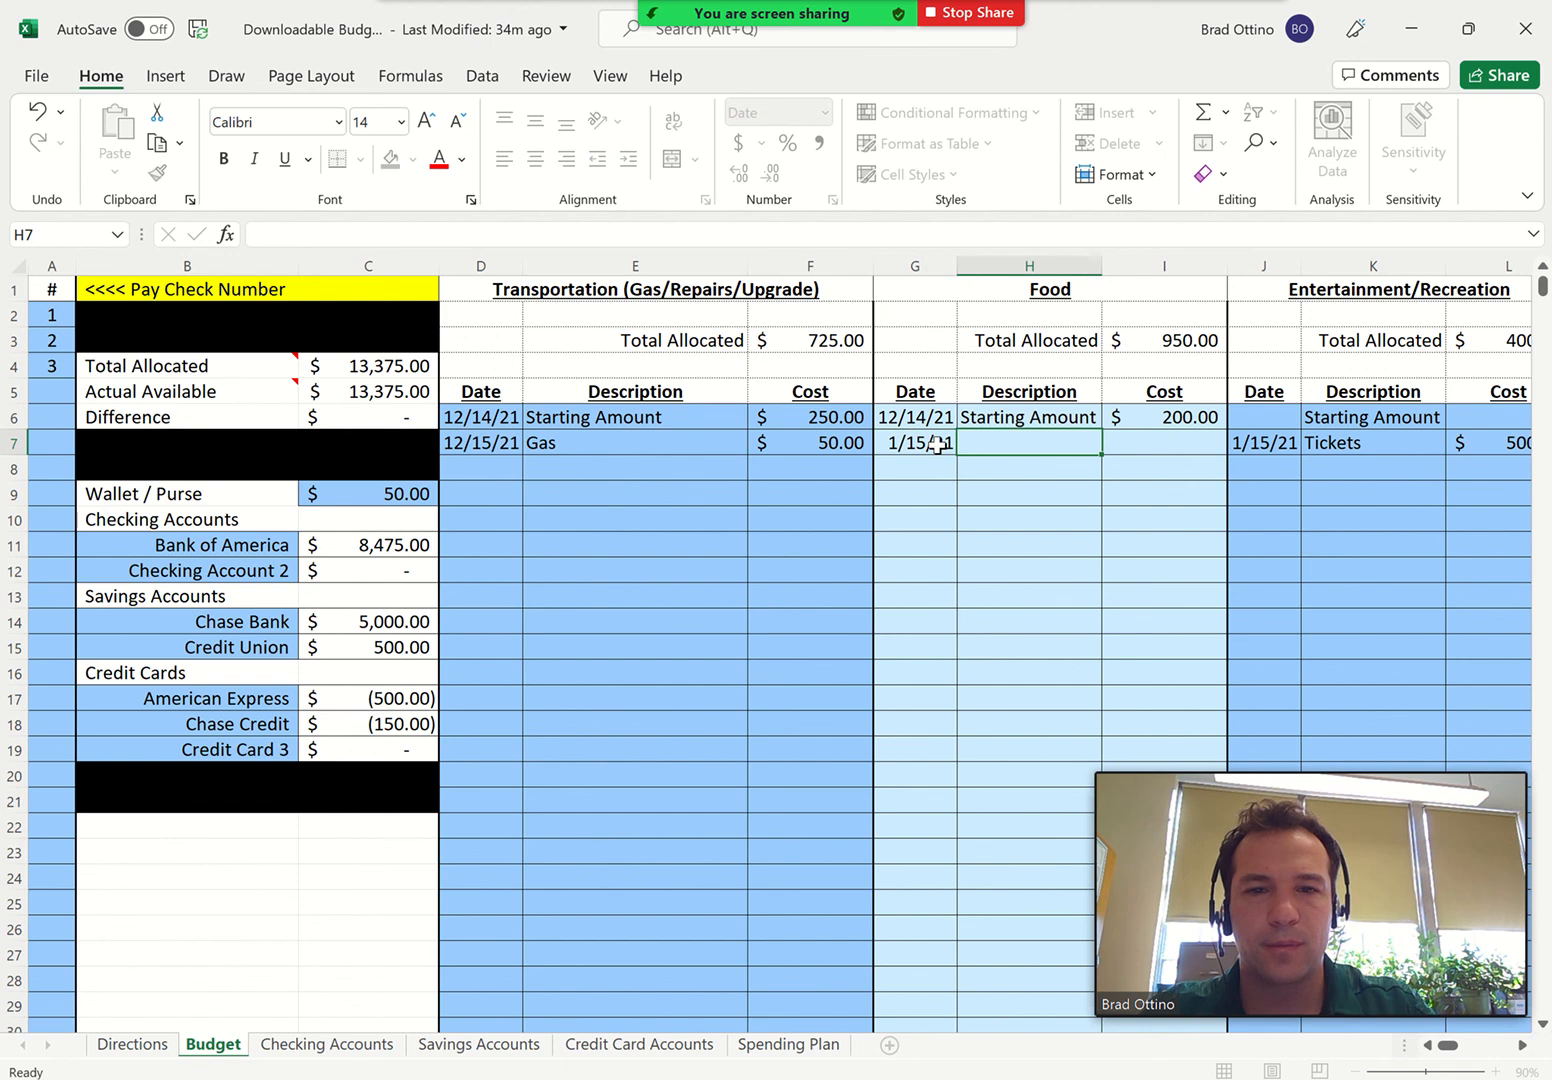
{"action": "type", "text": "Hot Dog"}
{"action": "key", "text": "Tab"}
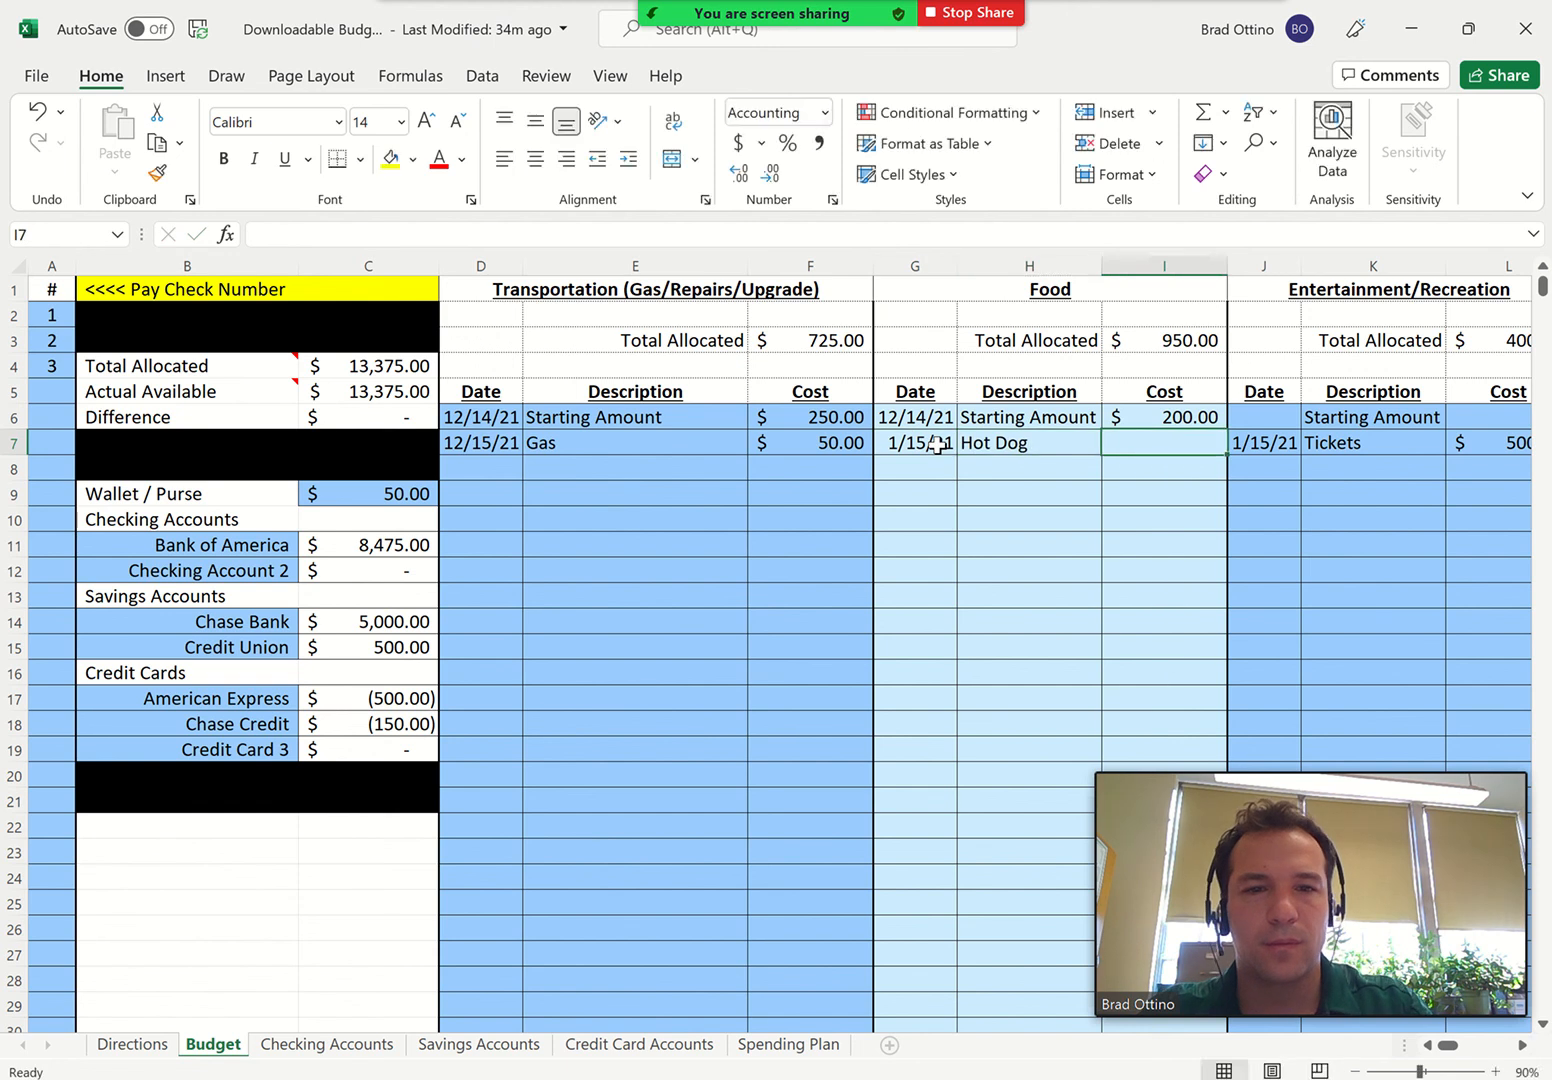
{"action": "type", "text": "10"}
{"action": "key", "text": "Return"}
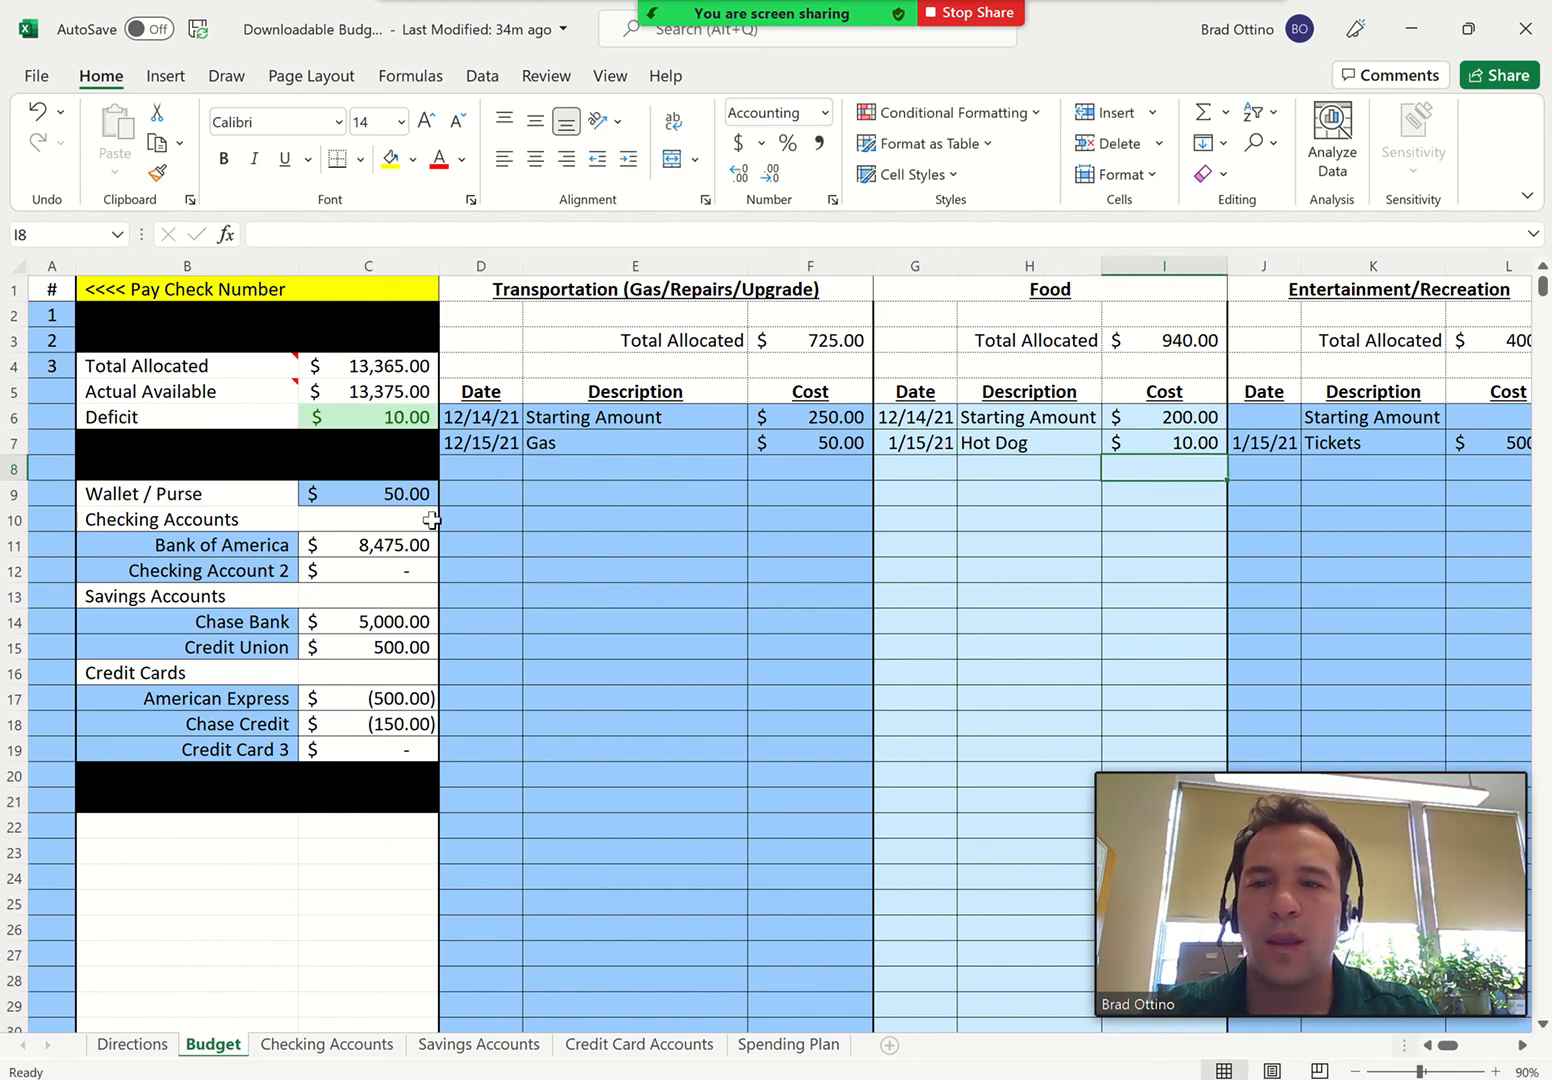
Set the Wallet / Purse balance to 40 on the Budget sheet
{"action": "left_click", "coordinate": [382, 494]}
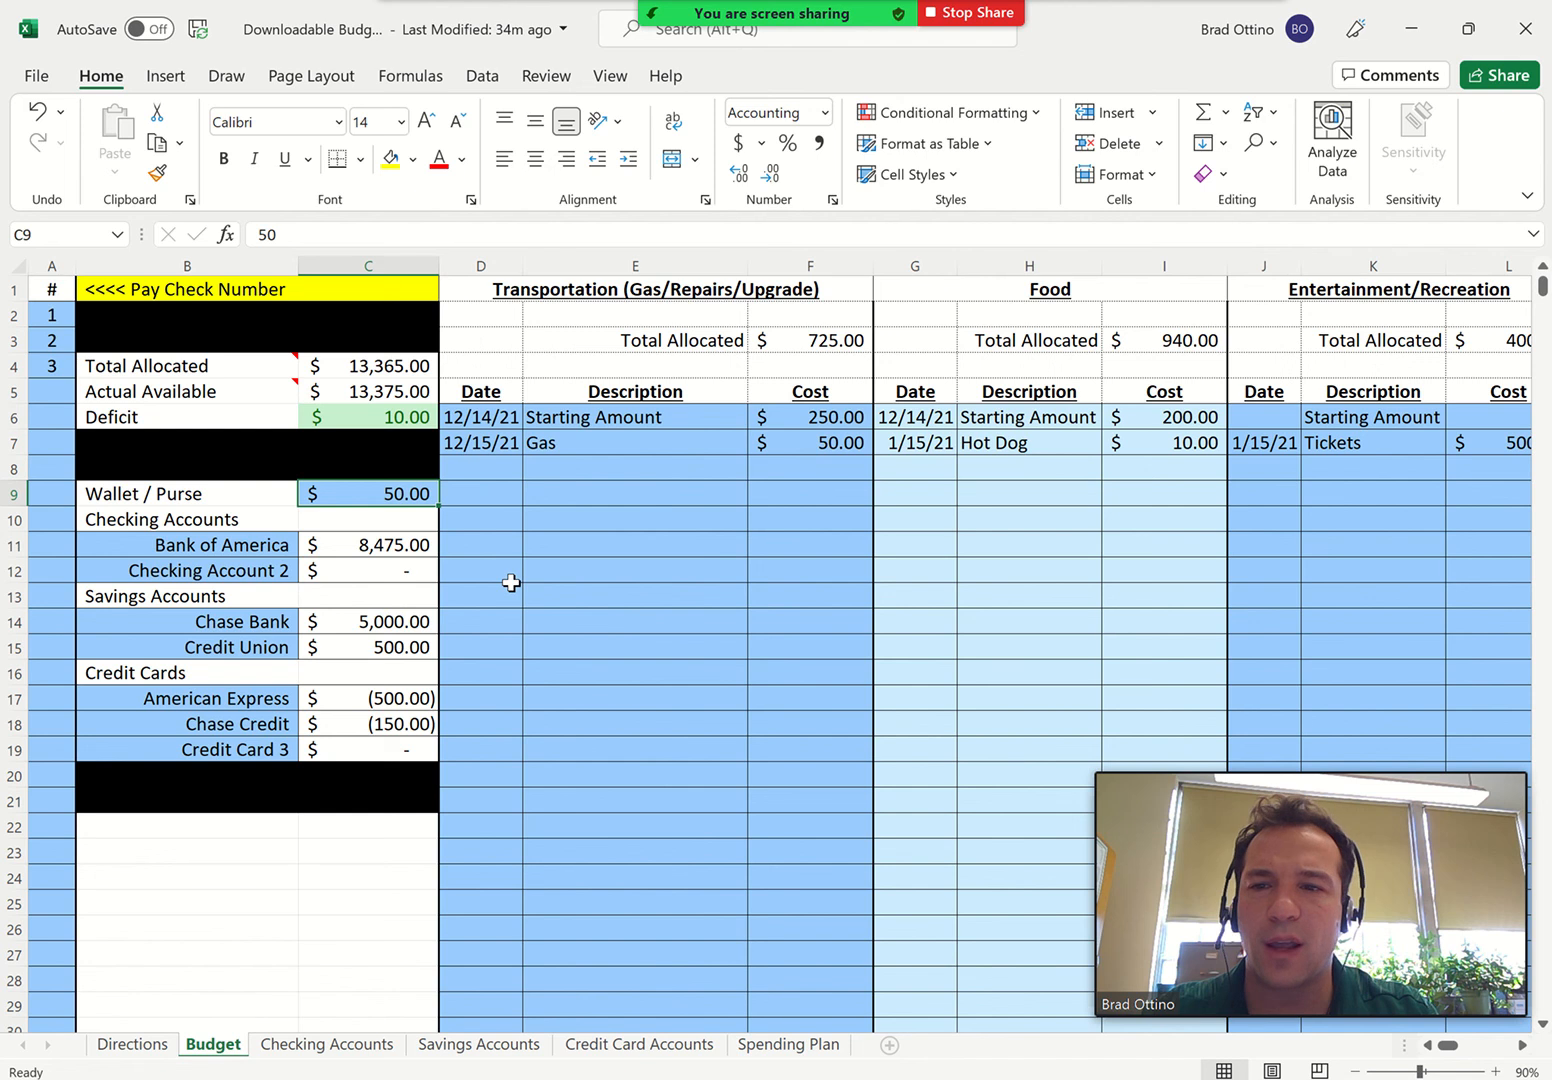
{"action": "type", "text": "40"}
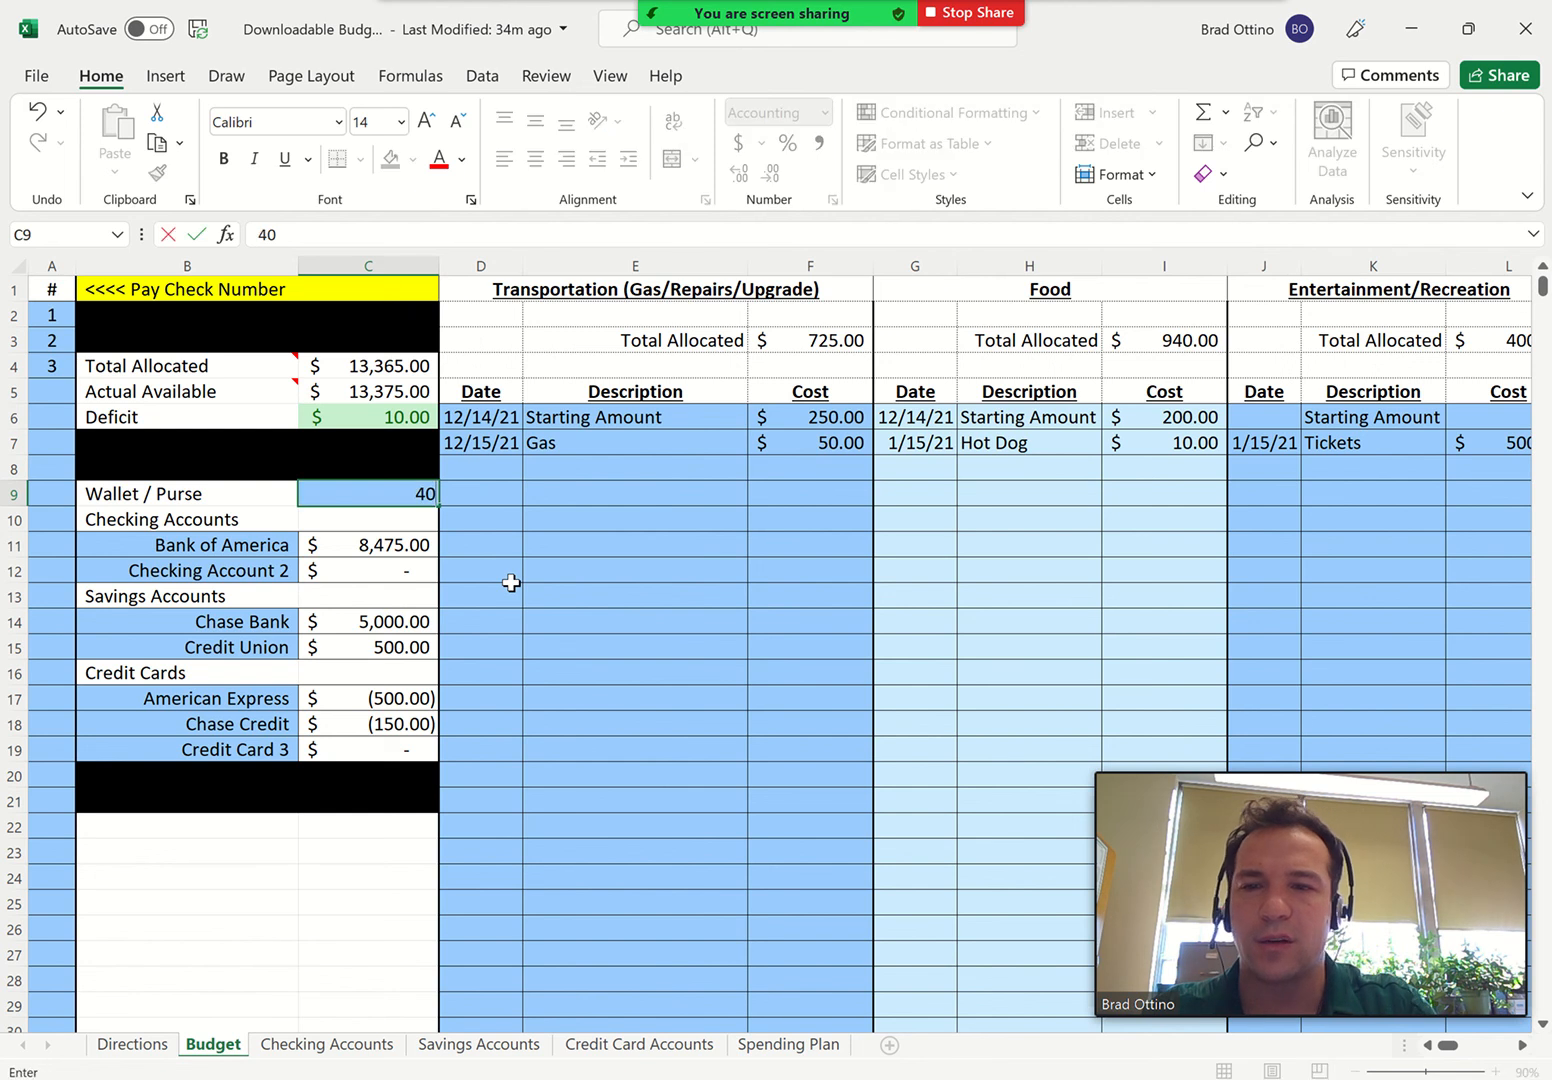
{"action": "key", "text": "Return"}
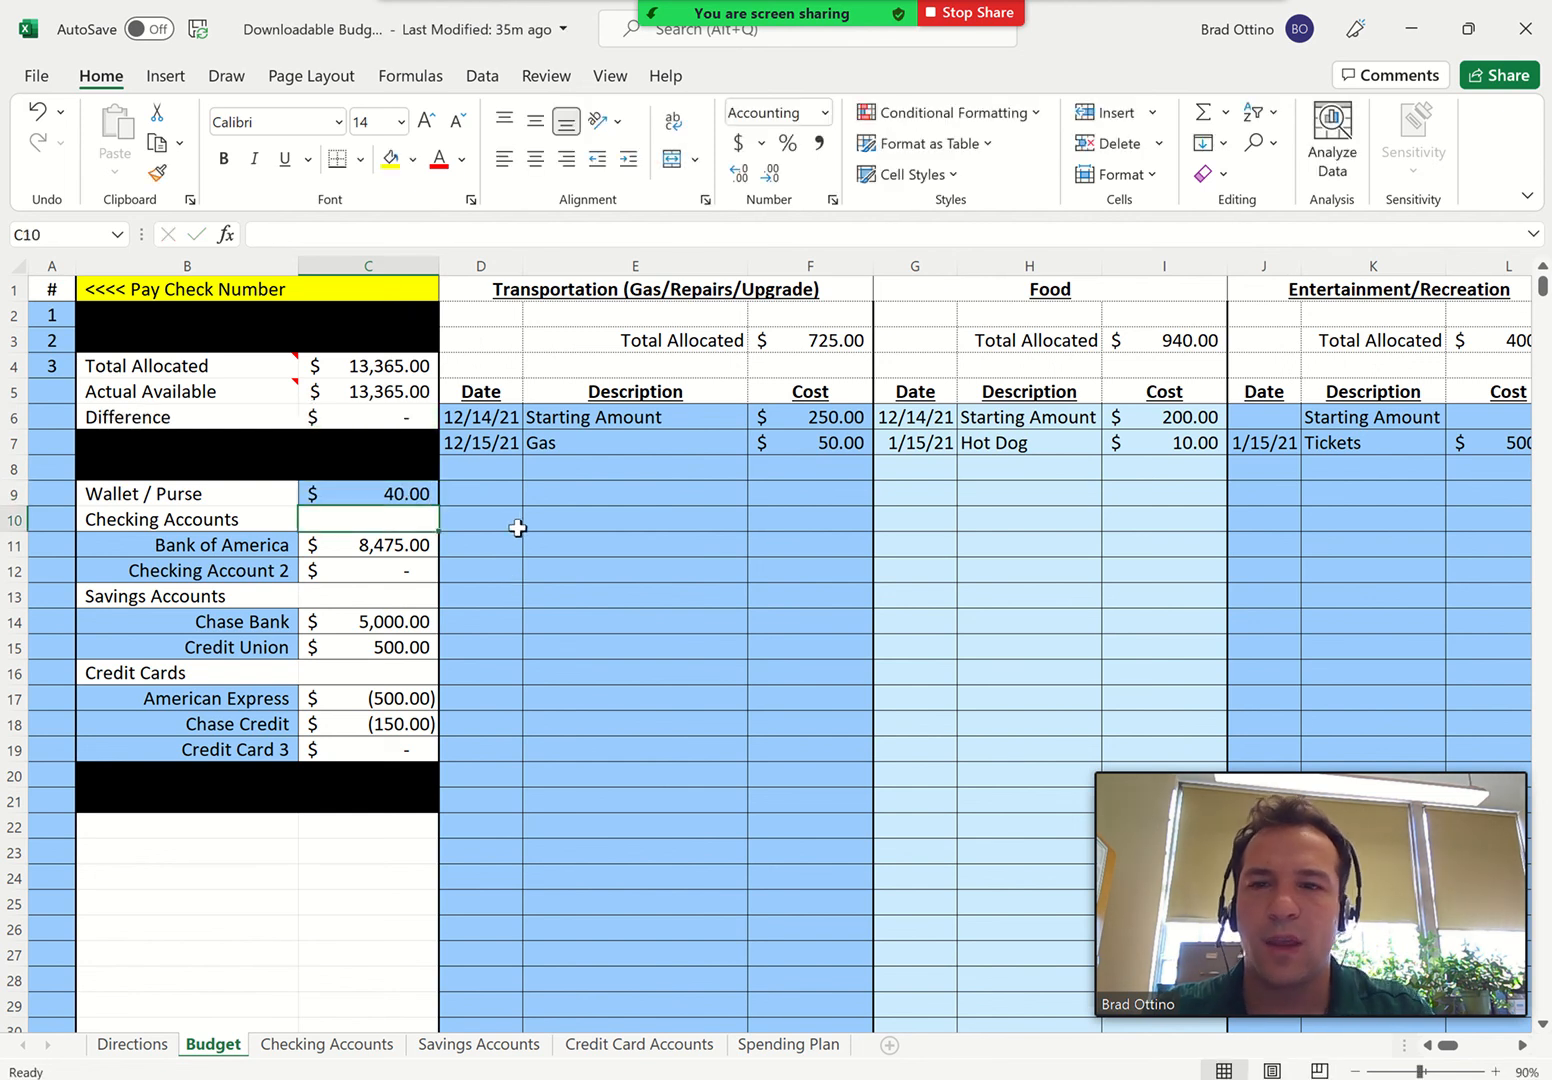